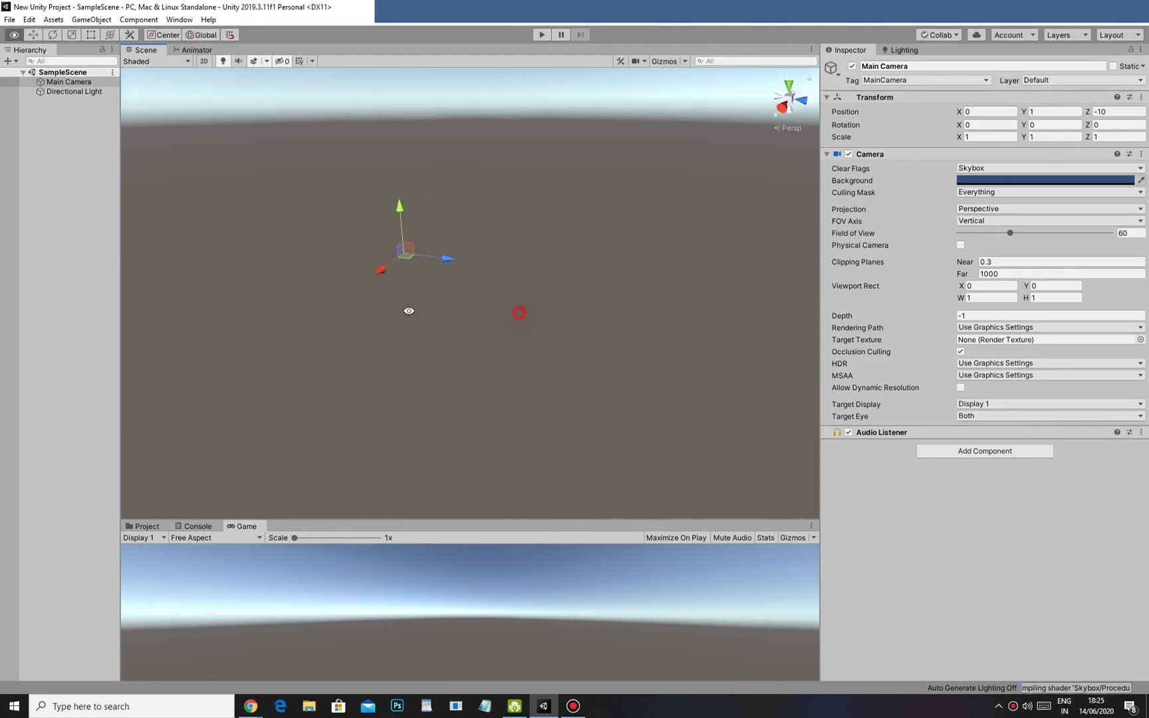
- Switch the Scene view to 2D mode, activate the Rect tool and clear the object selection
left_click(204, 60)
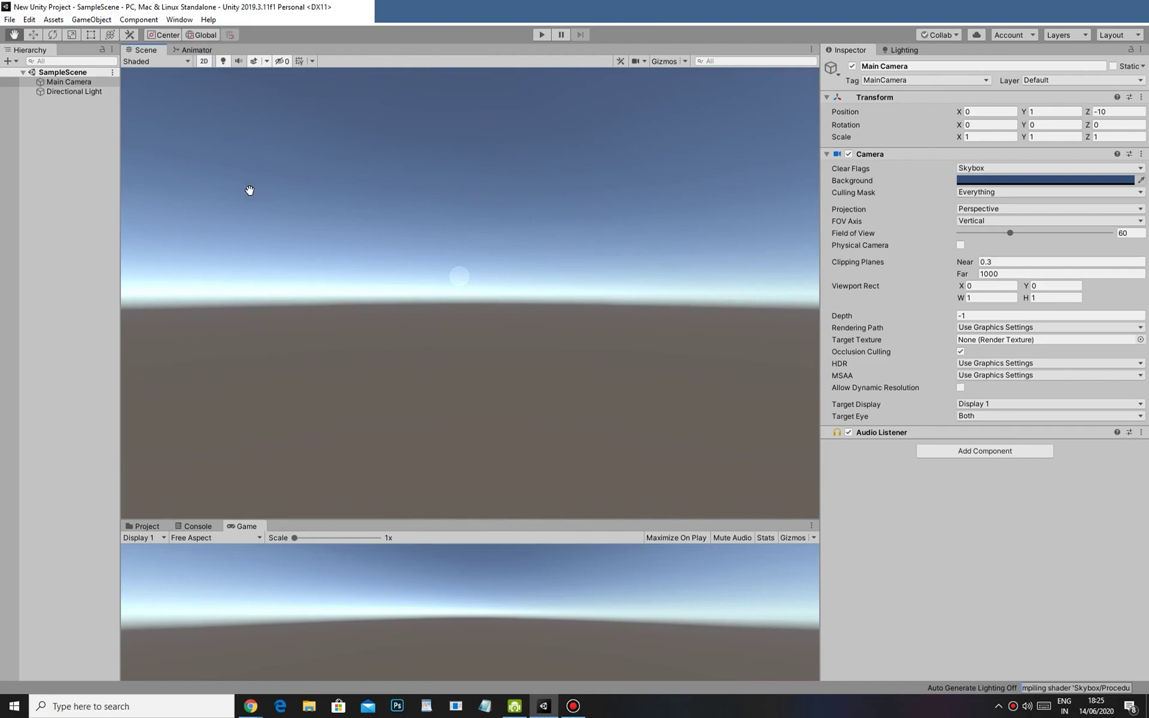
key("t")
left_click(119, 197)
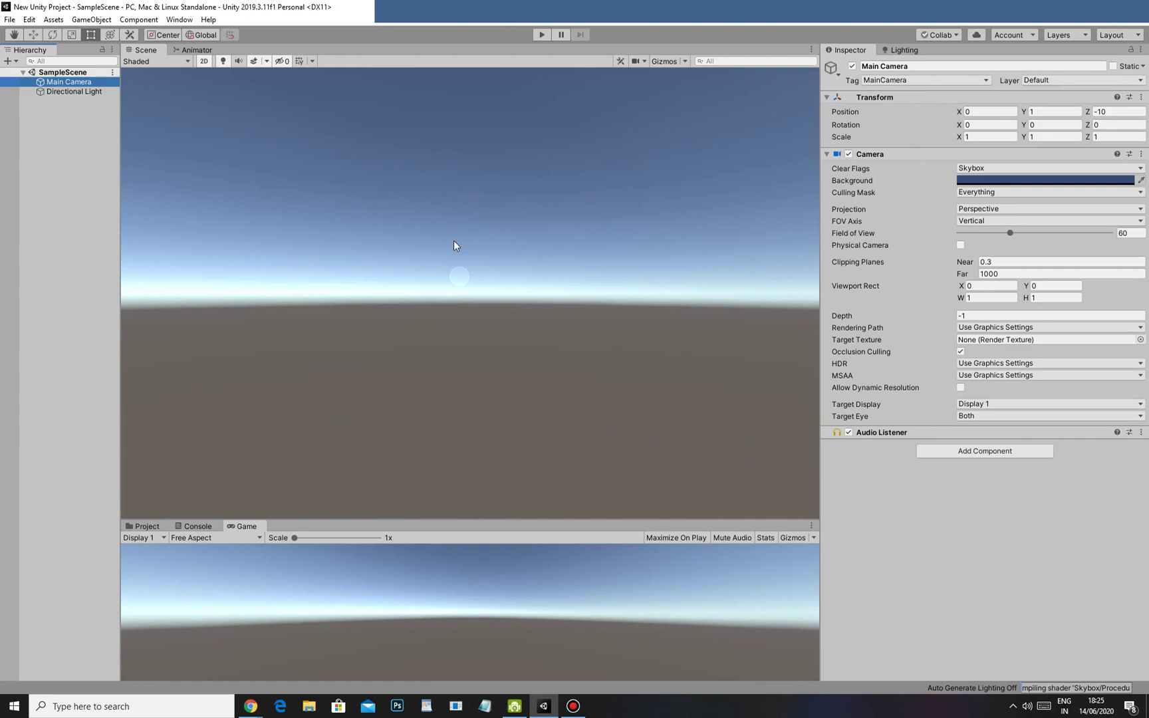
left_click(87, 172)
left_click(91, 20)
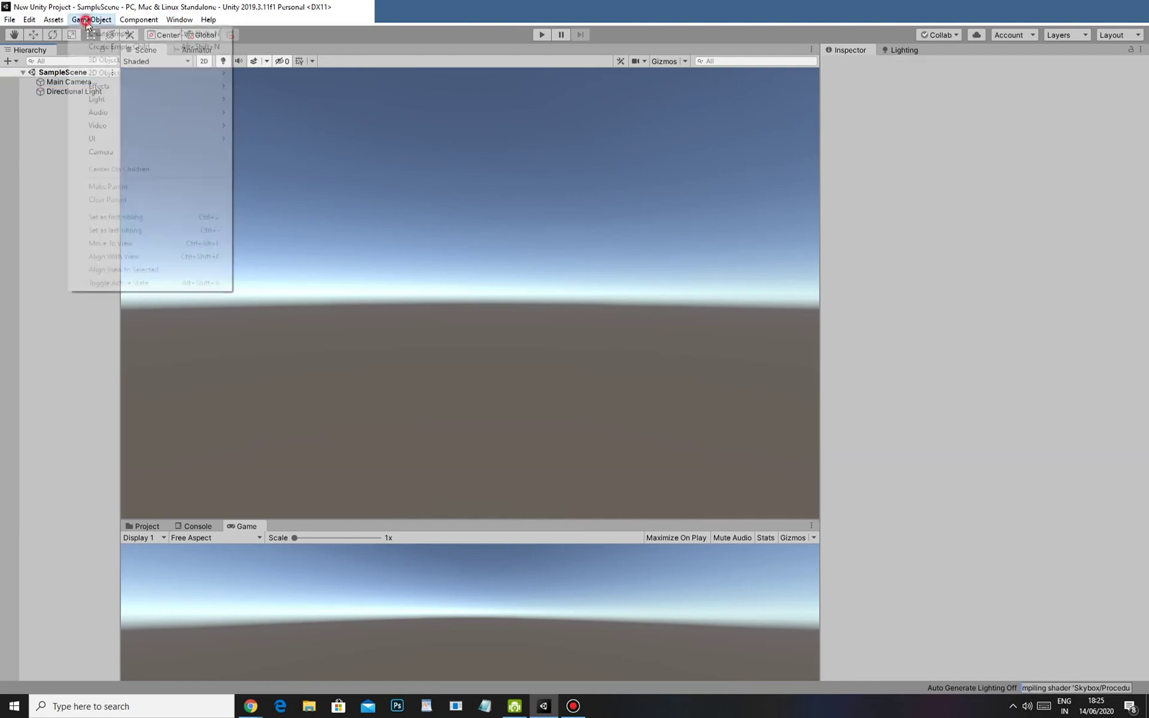
mouse_move(112, 142)
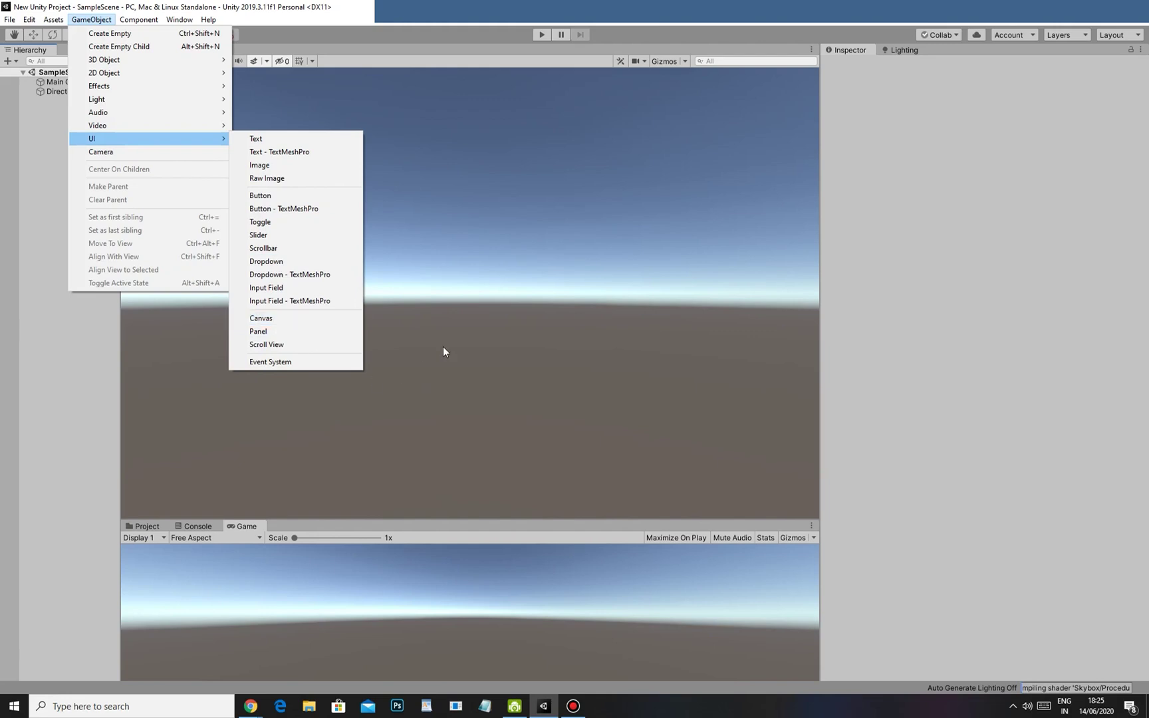
left_click(458, 256)
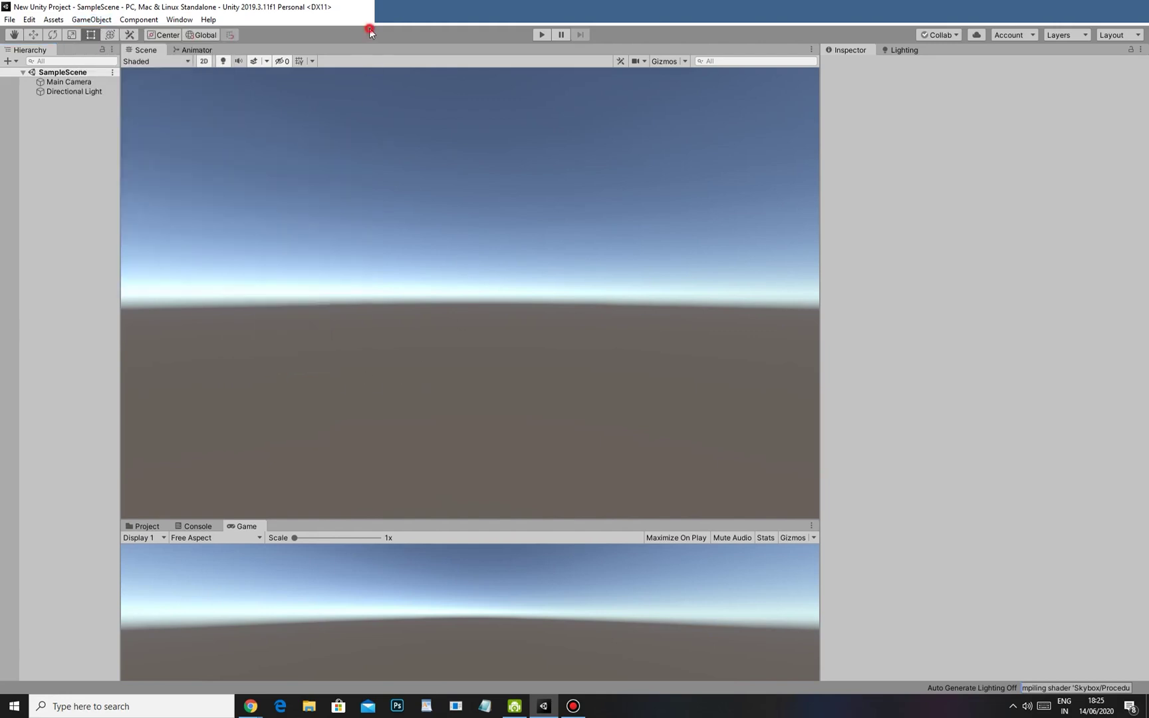
- Add a UI Canvas to SampleScene
left_click(91, 19)
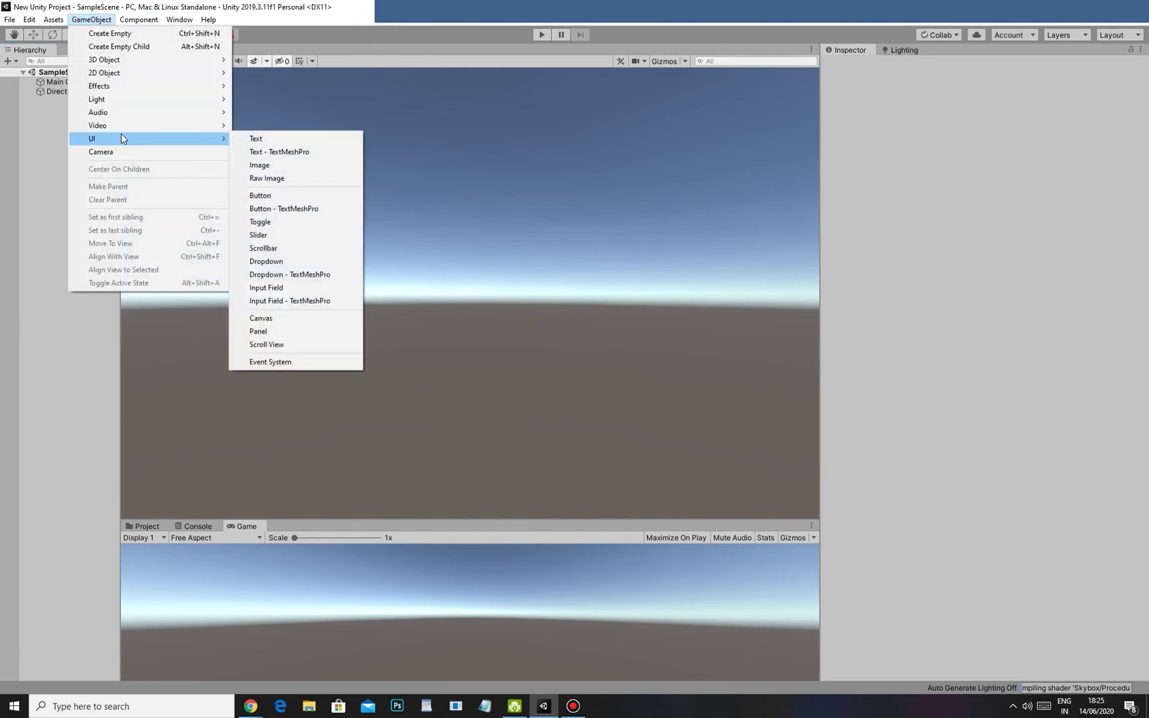
left_click(202, 141)
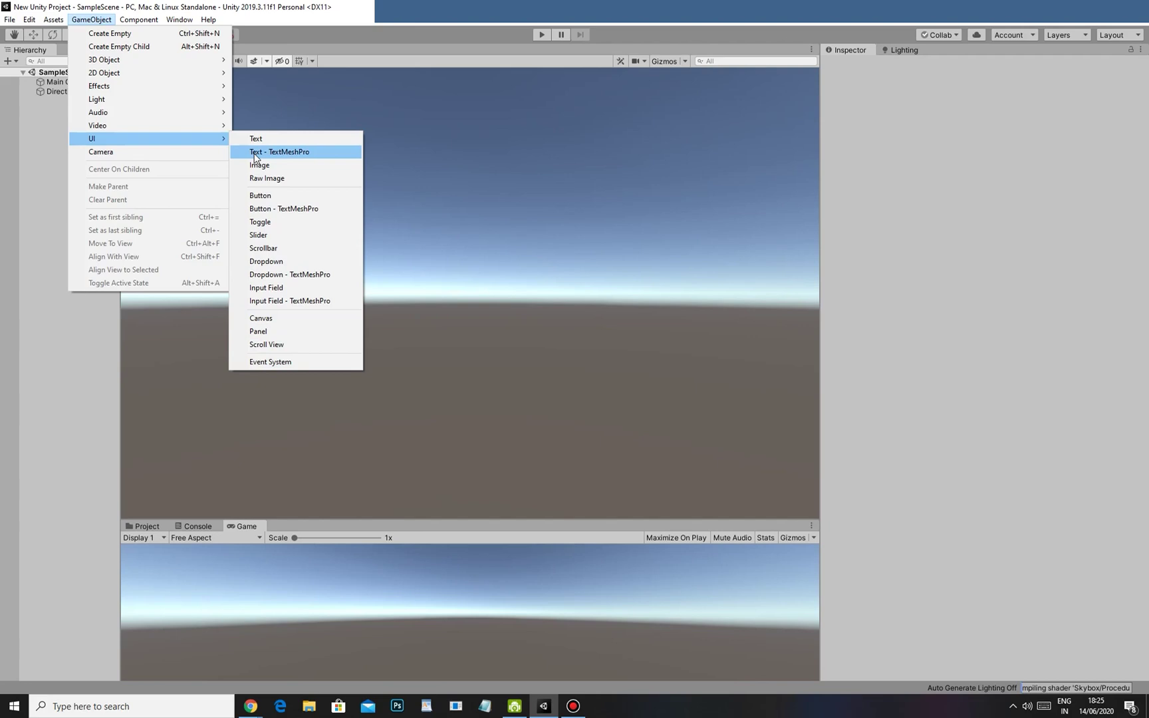
left_click(271, 320)
scroll(432, 216, "up", 2)
right_click_drag(433, 216, 586, 284, "alt")
scroll(397, 313, "up", 3)
scroll(494, 302, "down", 5)
key("t")
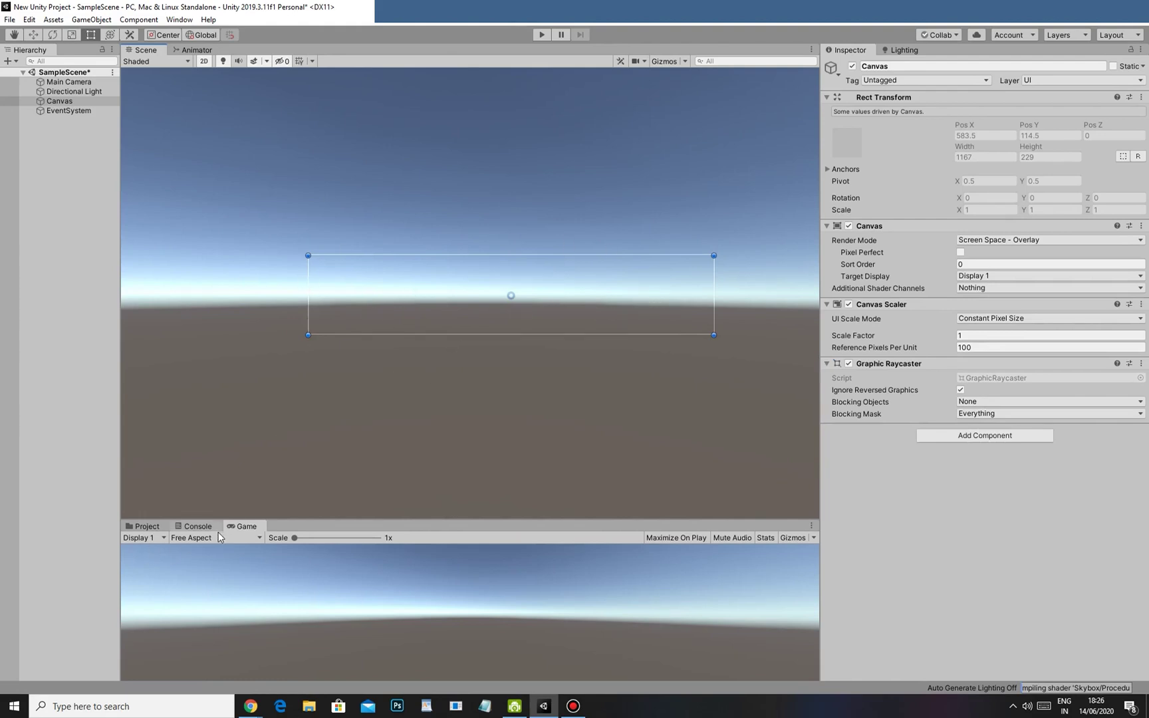
- Dock the Game view alongside the Scene and Animator views and look through its aspect ratio options
left_click_drag(295, 521, 261, 597)
left_click_drag(301, 527, 327, 559)
left_click_drag(247, 556, 317, 53)
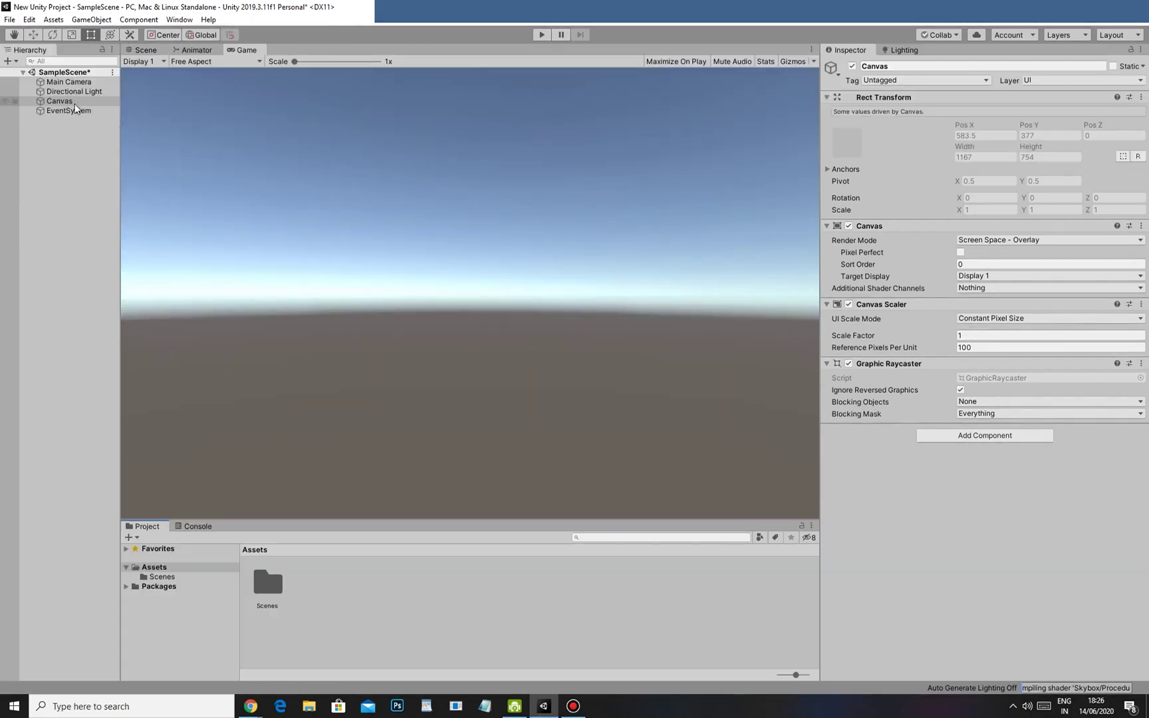
left_click(200, 64)
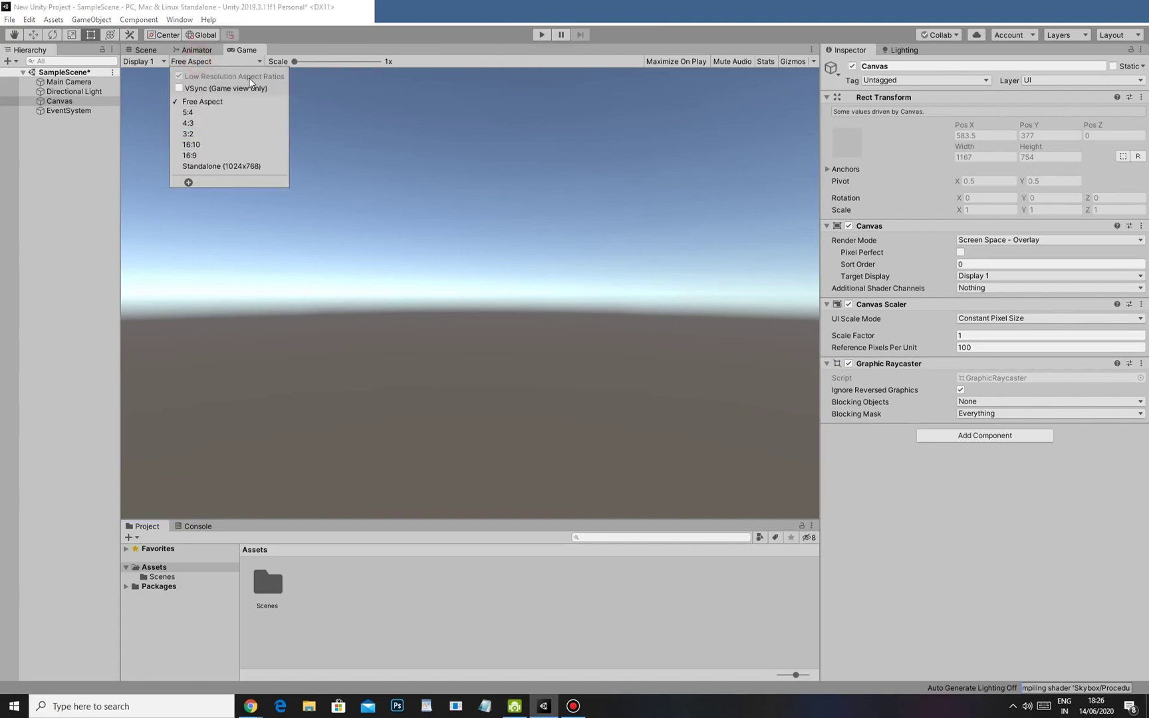
left_click(75, 100)
- Return to the Scene view and bring the whole Canvas outline into sight
left_click(495, 309)
key("t")
key("ctrl+1")
scroll(491, 331, "down", 2)
middle_click_drag(474, 328, 441, 335)
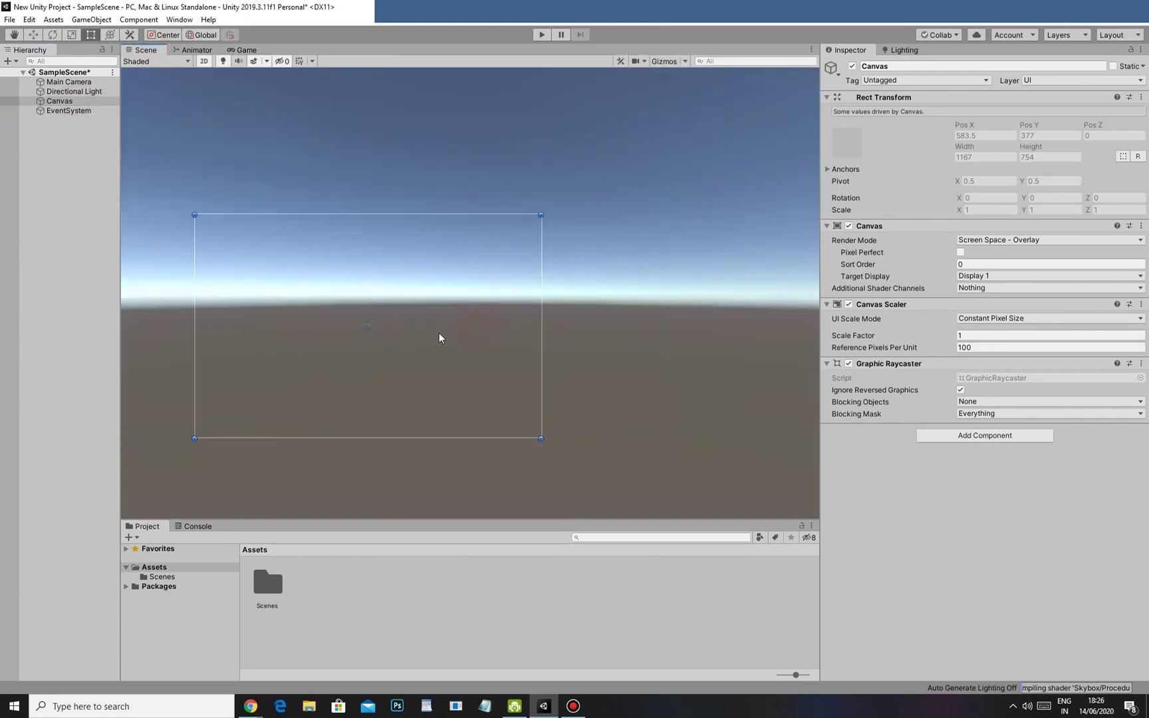
- Inspect the Canvas in 3D from several angles and return the Scene view to 2D mode
left_click(204, 61)
left_click_drag(282, 307, 580, 346, "alt")
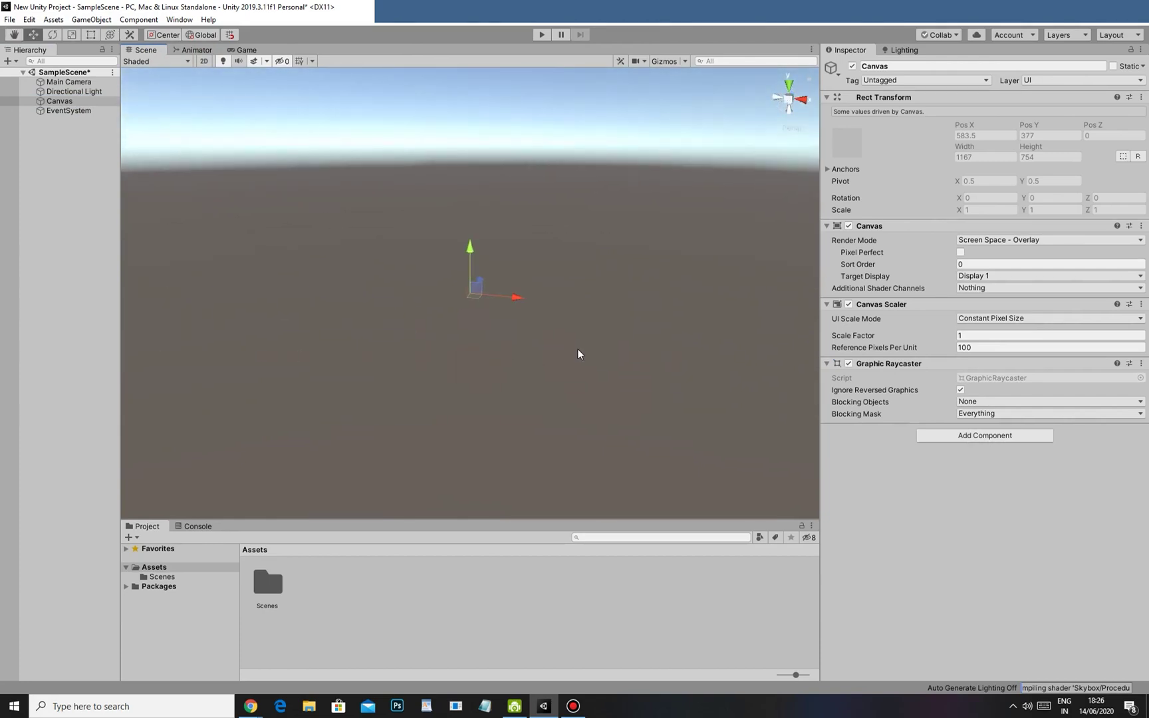
left_click_drag(500, 363, 488, 500, "alt")
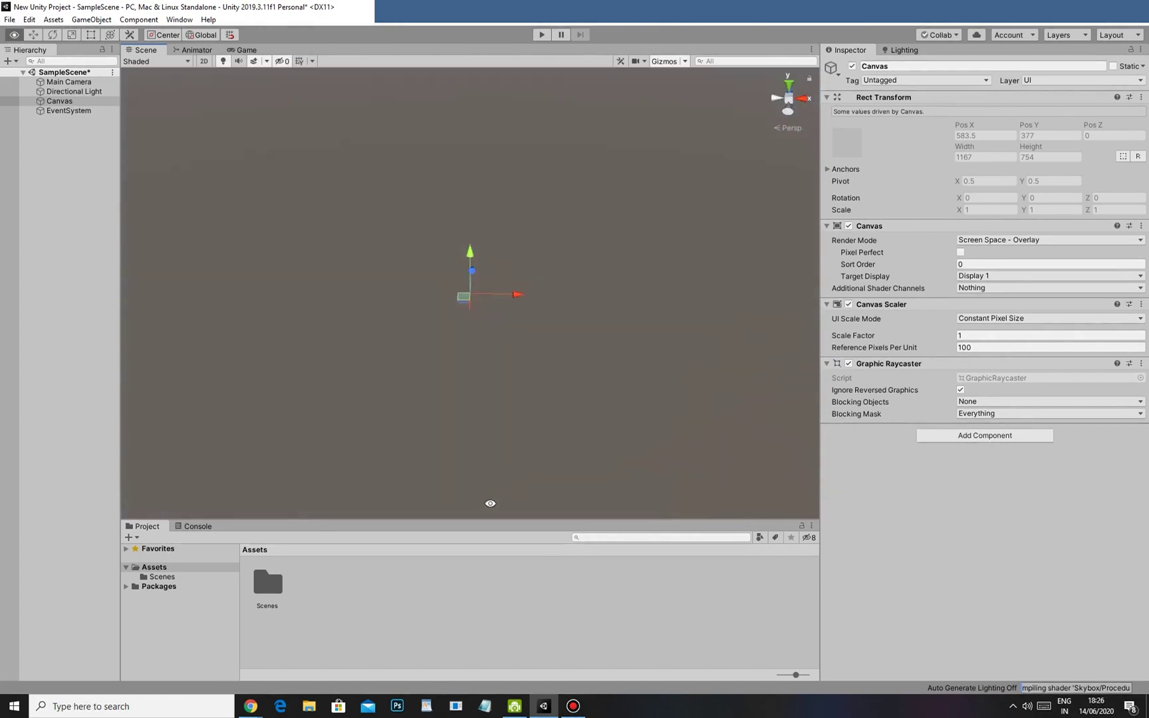
left_click_drag(697, 541, 281, 261, "alt")
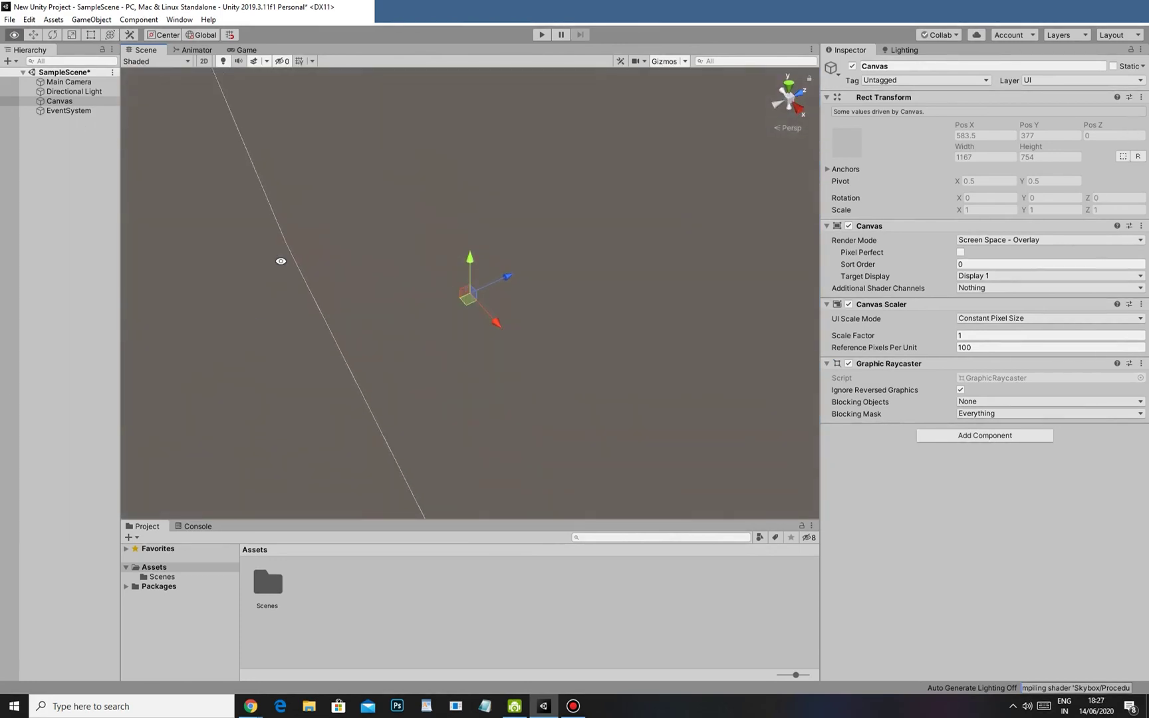
left_click_drag(349, 351, 264, 83, "alt")
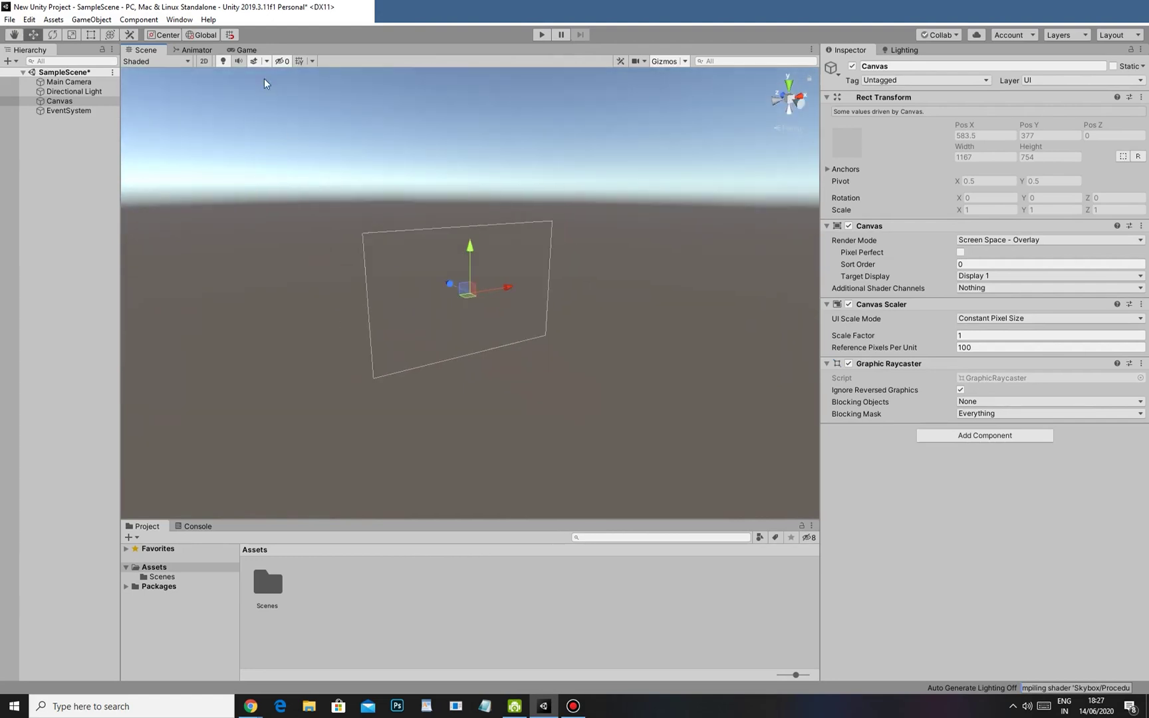
left_click(203, 61)
scroll(359, 269, "up", 4)
scroll(309, 302, "up", 2)
key("w")
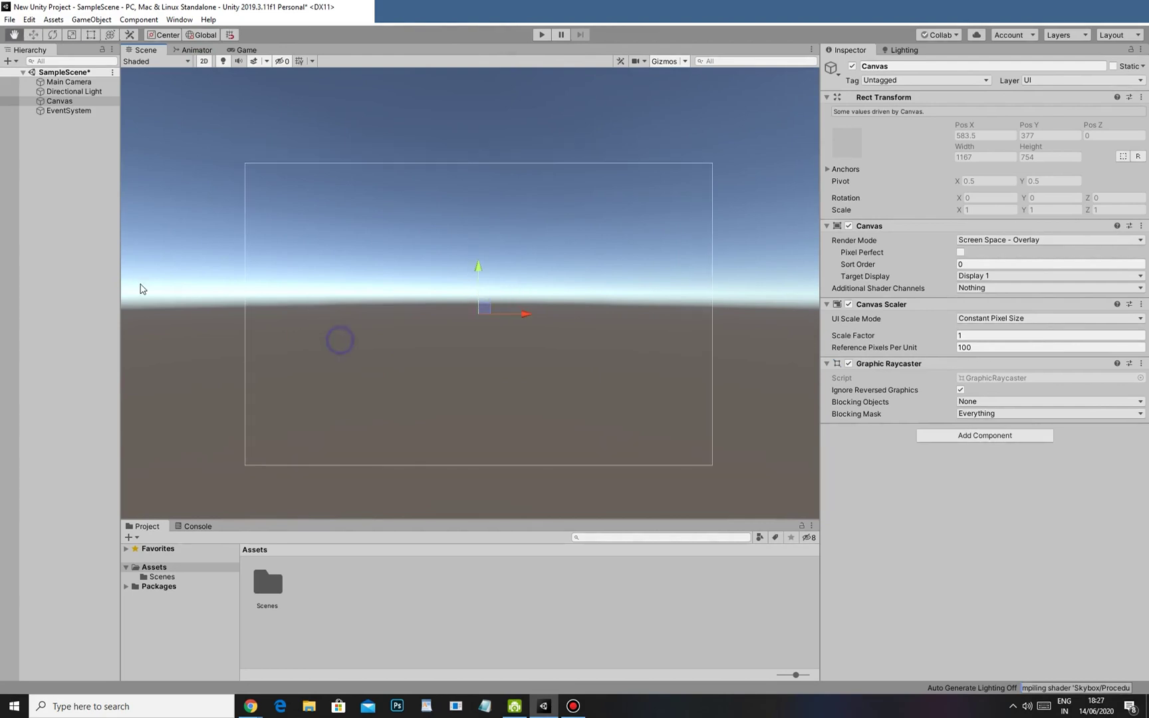
- Reorder the Hierarchy so that the Canvas sits below EventSystem
left_click(46, 163)
left_click(60, 101)
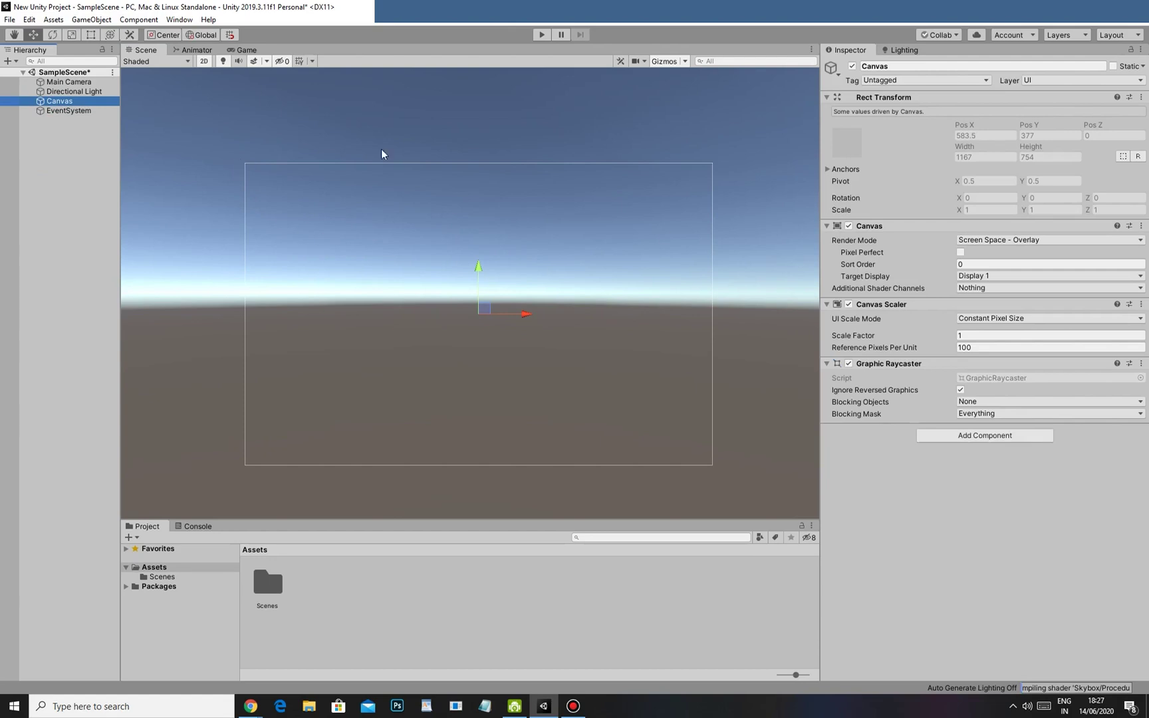
left_click_drag(67, 102, 73, 152)
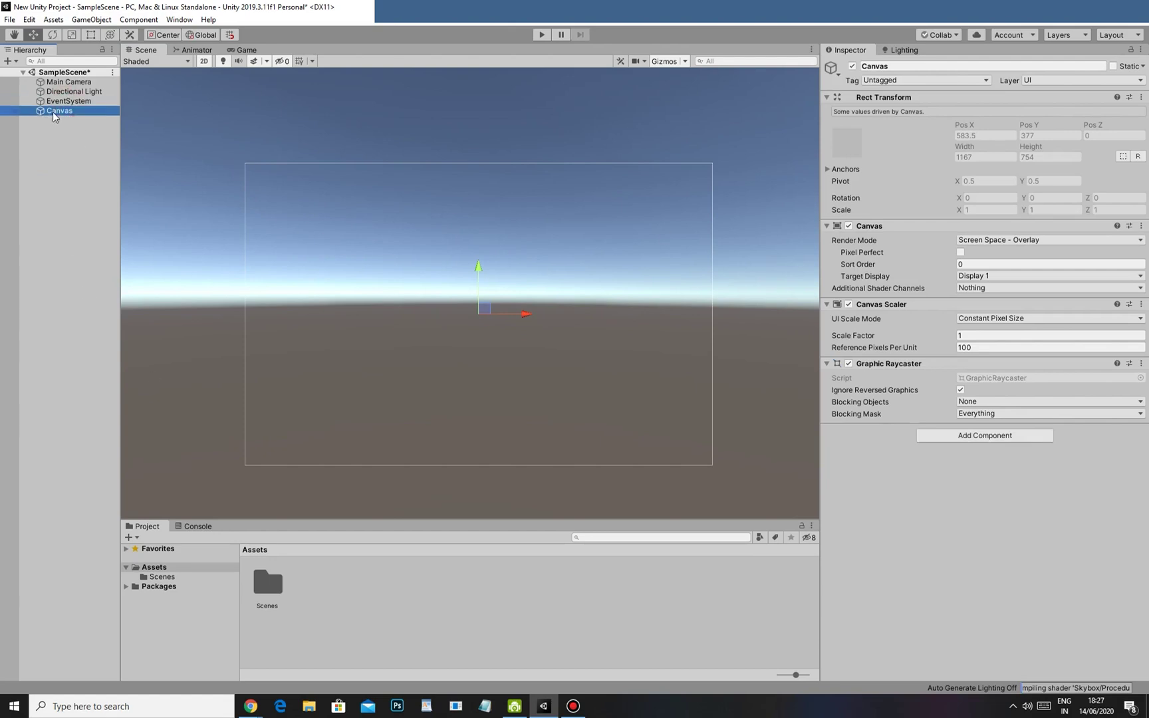
left_click(62, 142)
- Add a UI Panel as a child of the Canvas
left_click(61, 111)
right_click(63, 116)
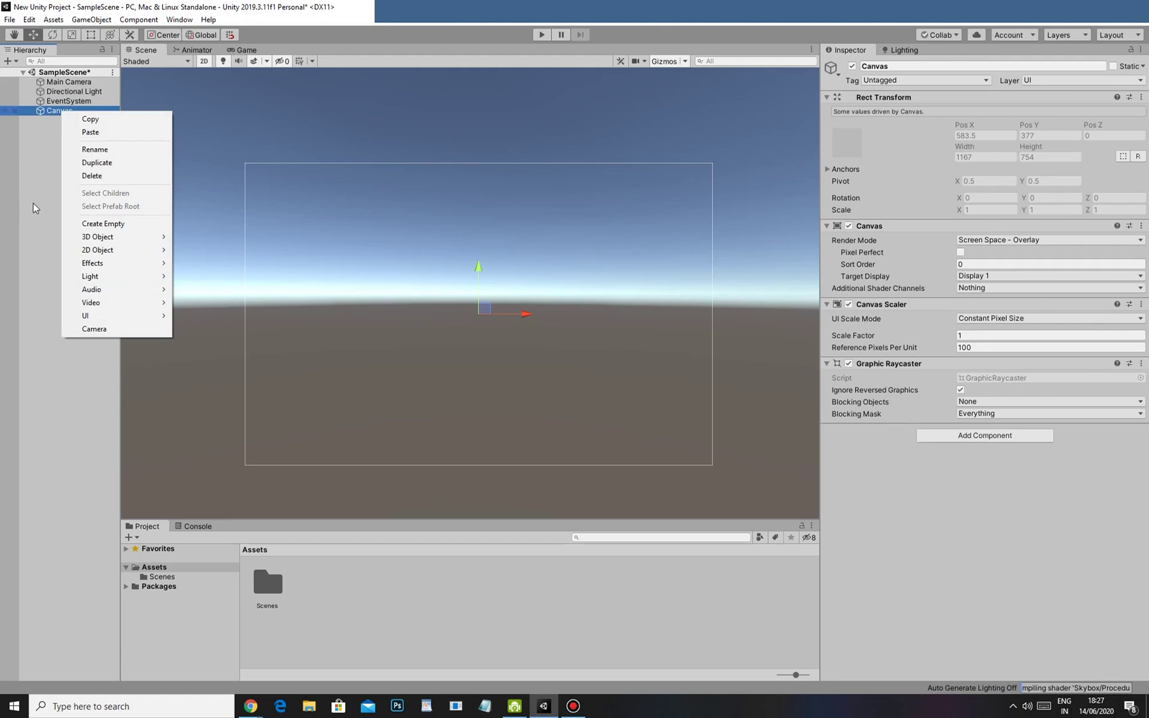
left_click(33, 212)
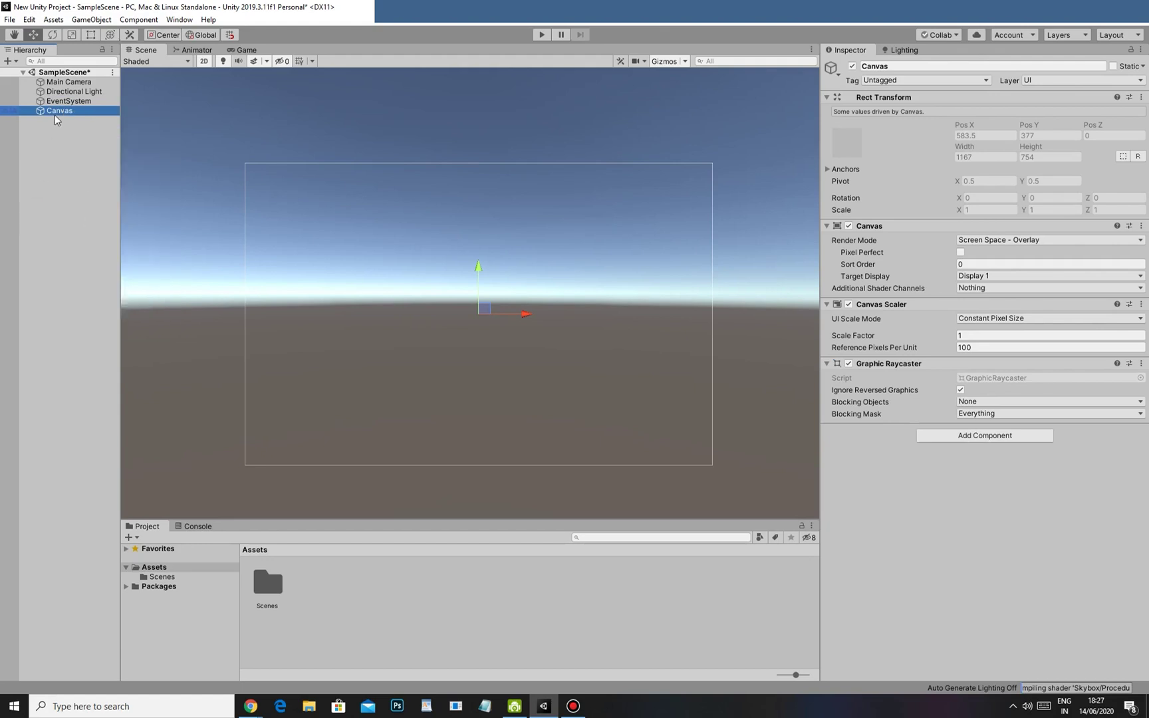
left_click(100, 20)
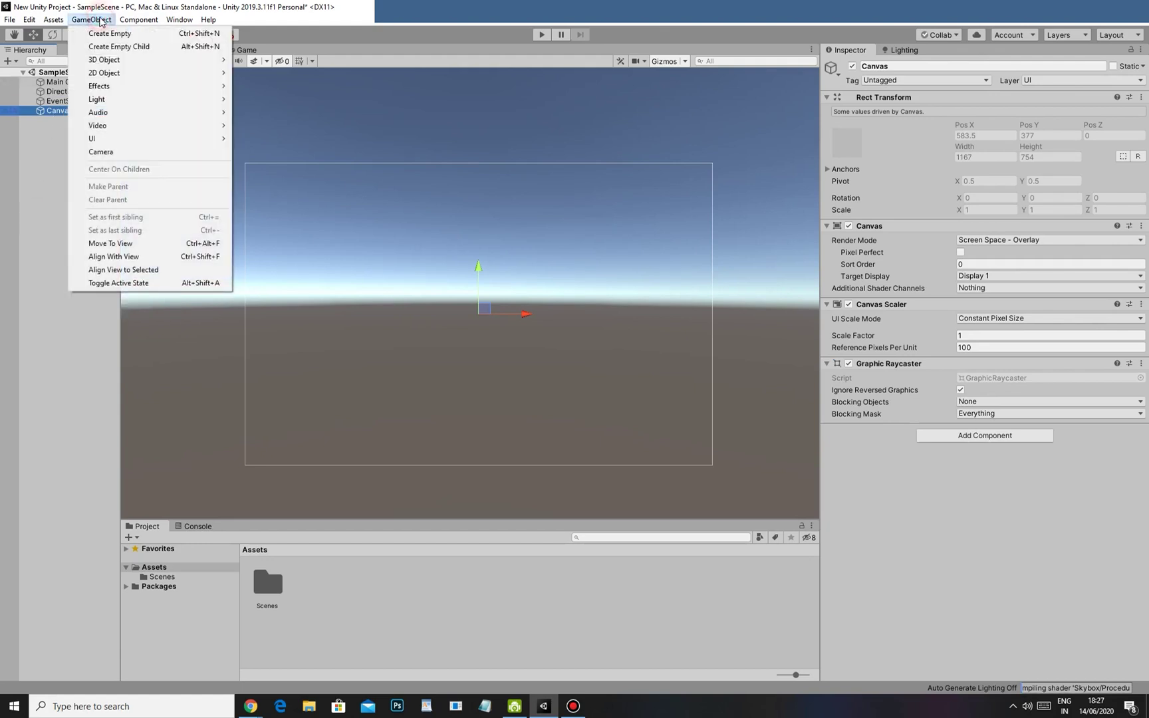
mouse_move(123, 139)
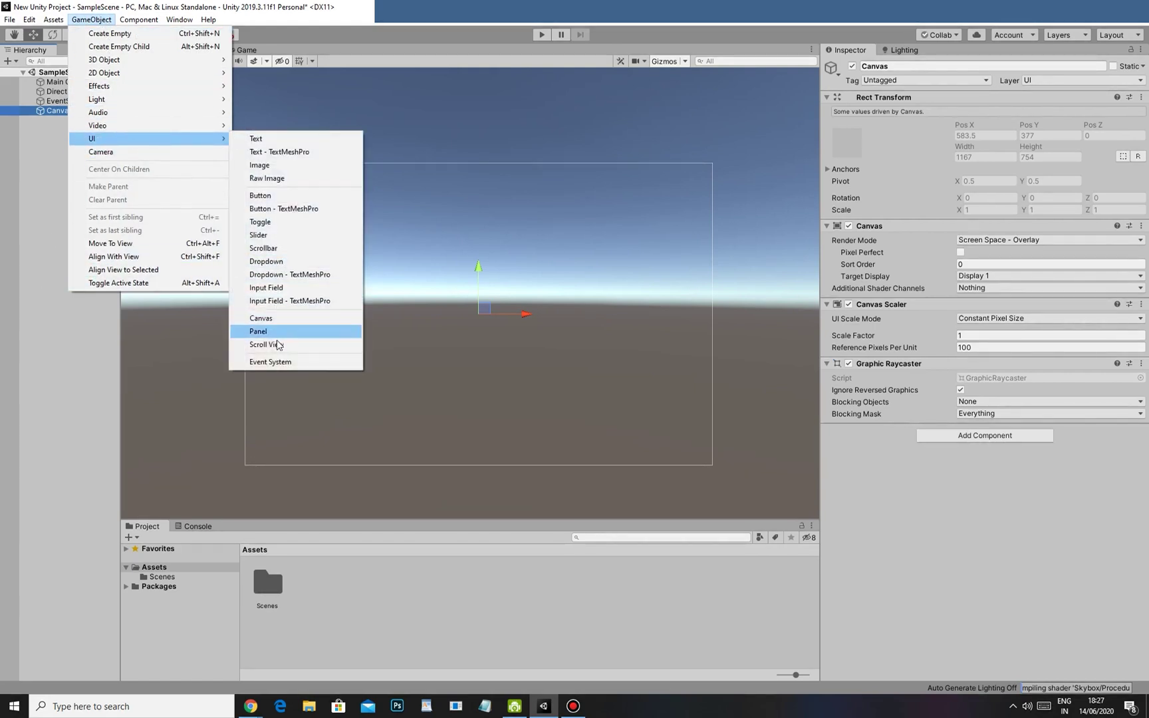
left_click(280, 335)
scroll(316, 329, "up", 2)
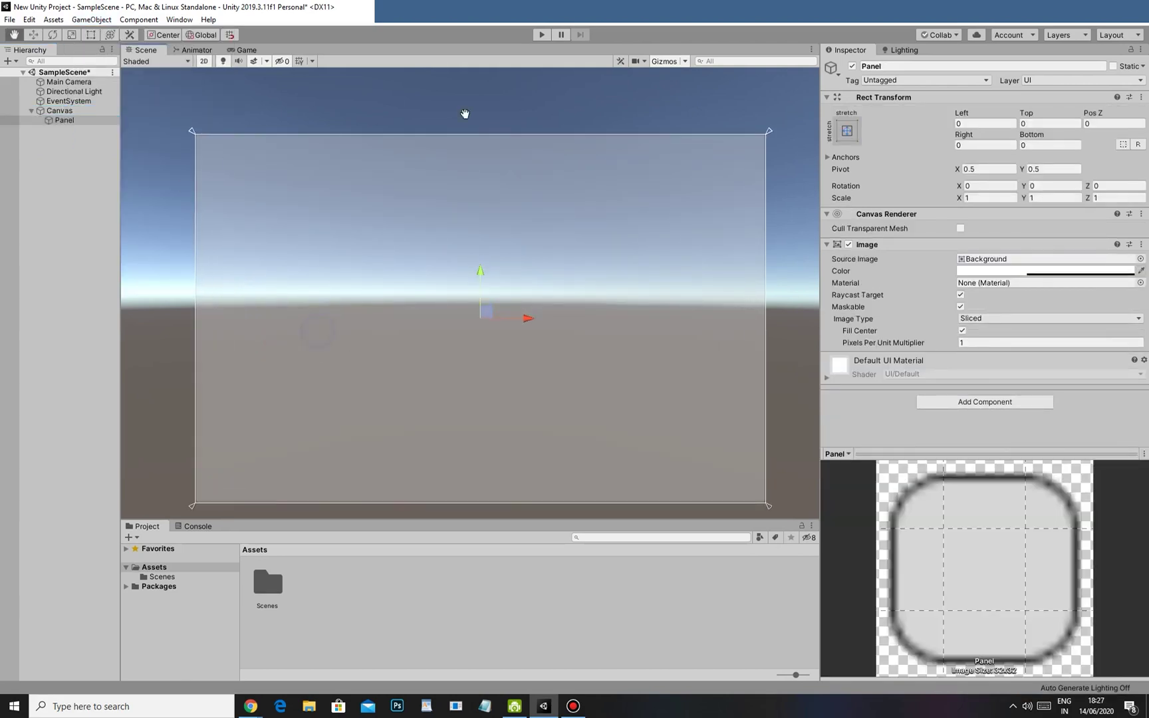
key("w")
key("q")
scroll(197, 187, "down", 2)
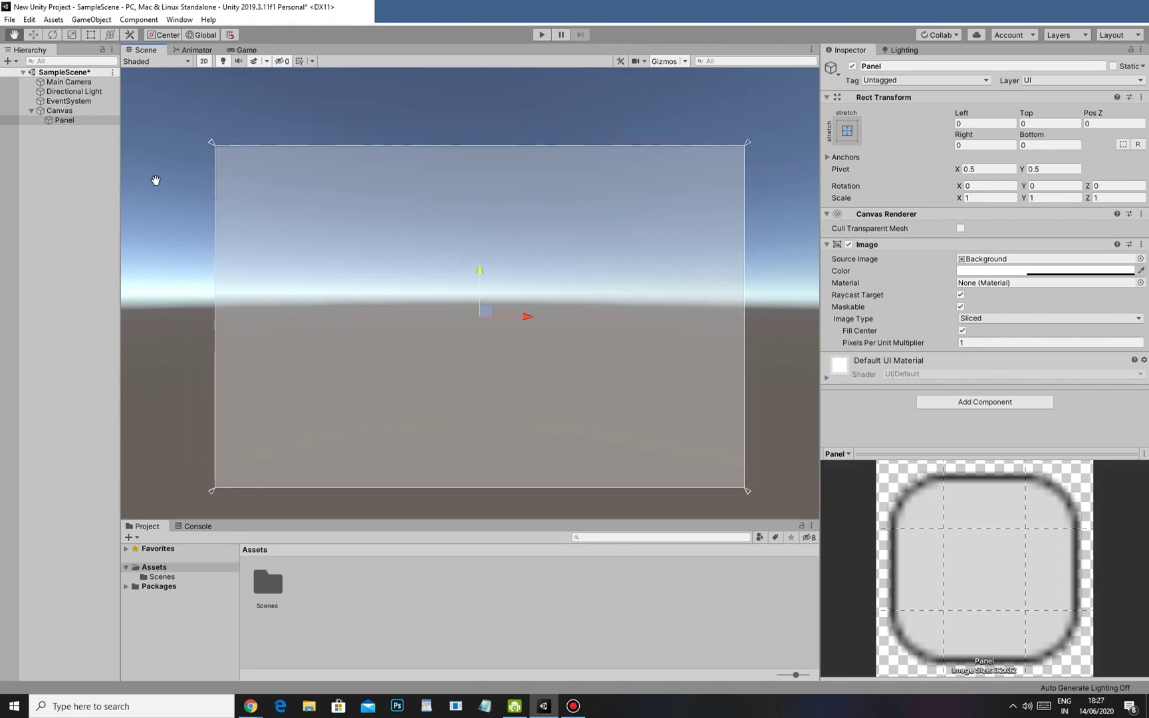
key("w")
- Examine the Canvas's Rect Transform position and size fields to check whether they can be edited
left_click(66, 113)
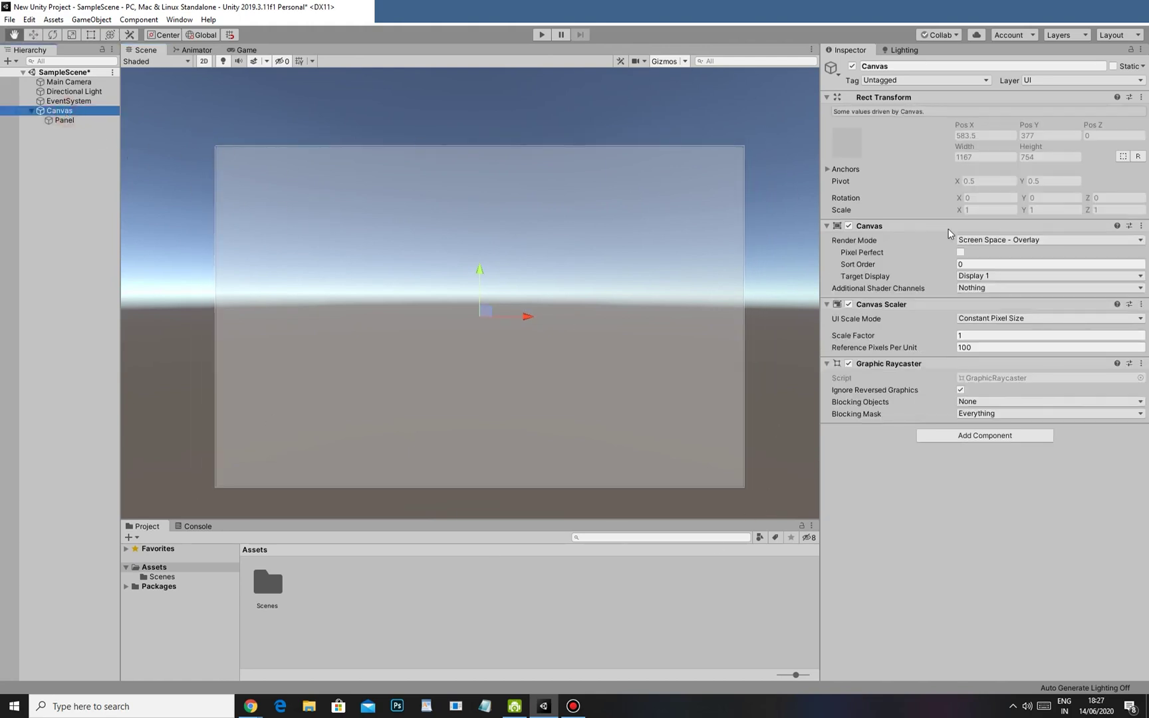
left_click(995, 134)
left_click(1043, 133)
left_click(1084, 123)
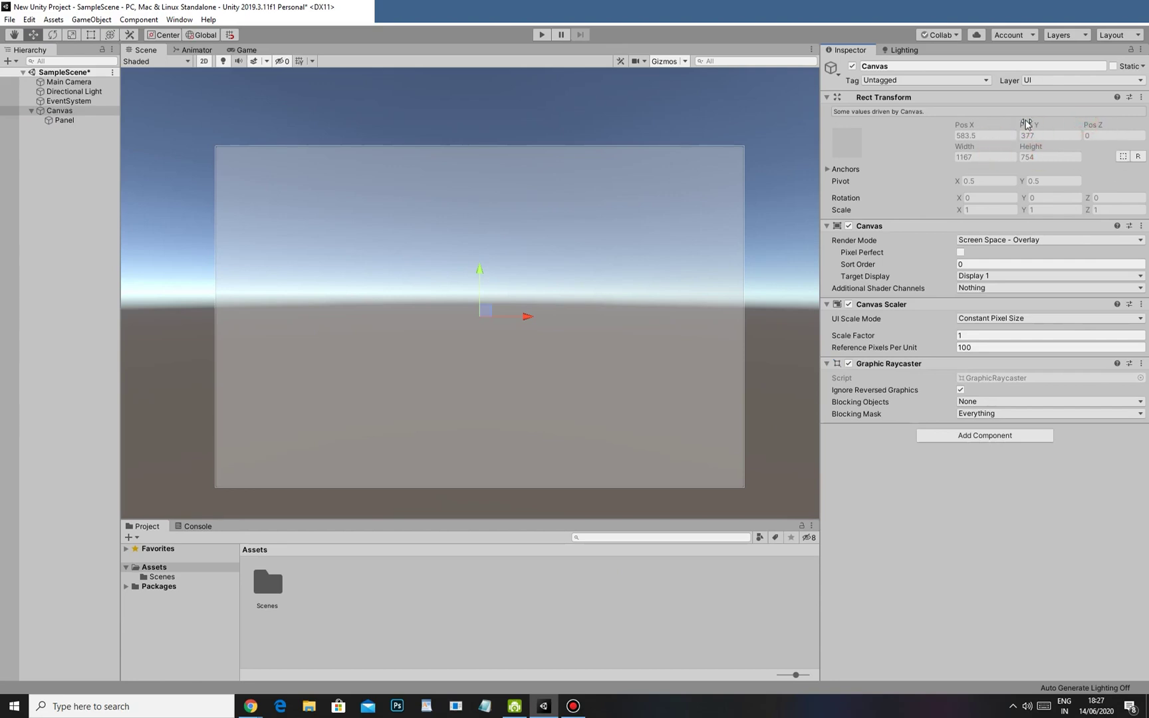
left_click(945, 149)
- Select the Panel, check how it covers the Game view and return to the Scene view
left_click(58, 122)
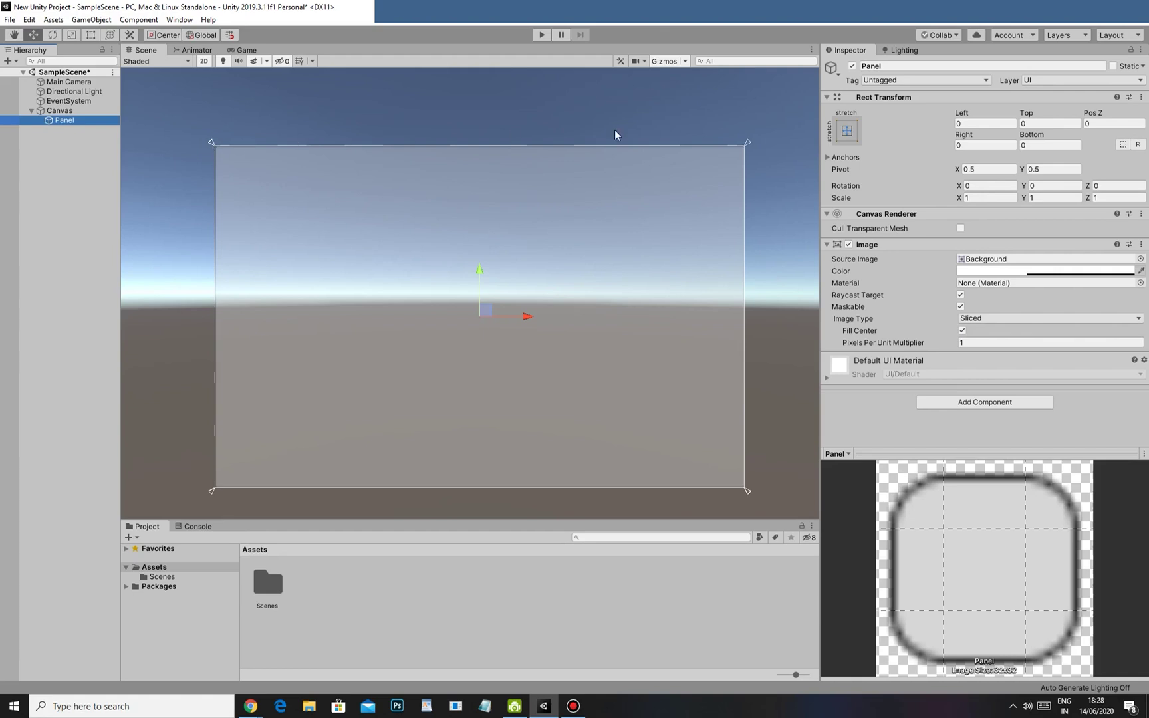
left_click(244, 50)
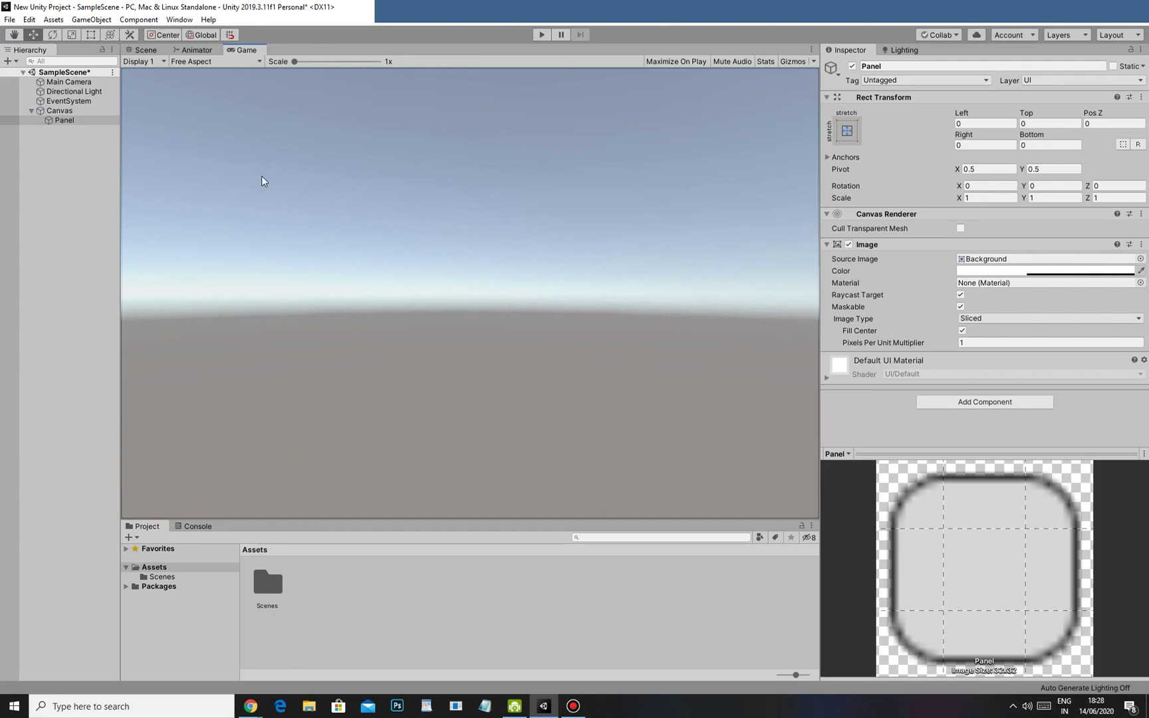
left_click(145, 50)
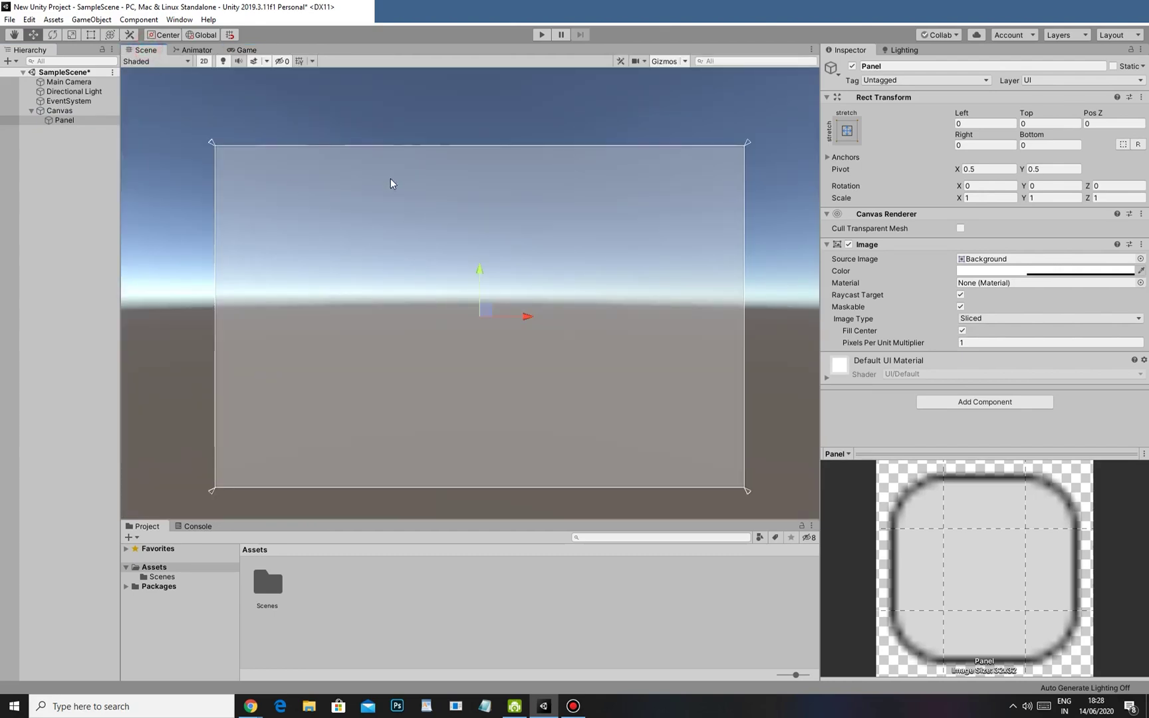
scroll(385, 337, "up", 2)
scroll(432, 361, "down", 1)
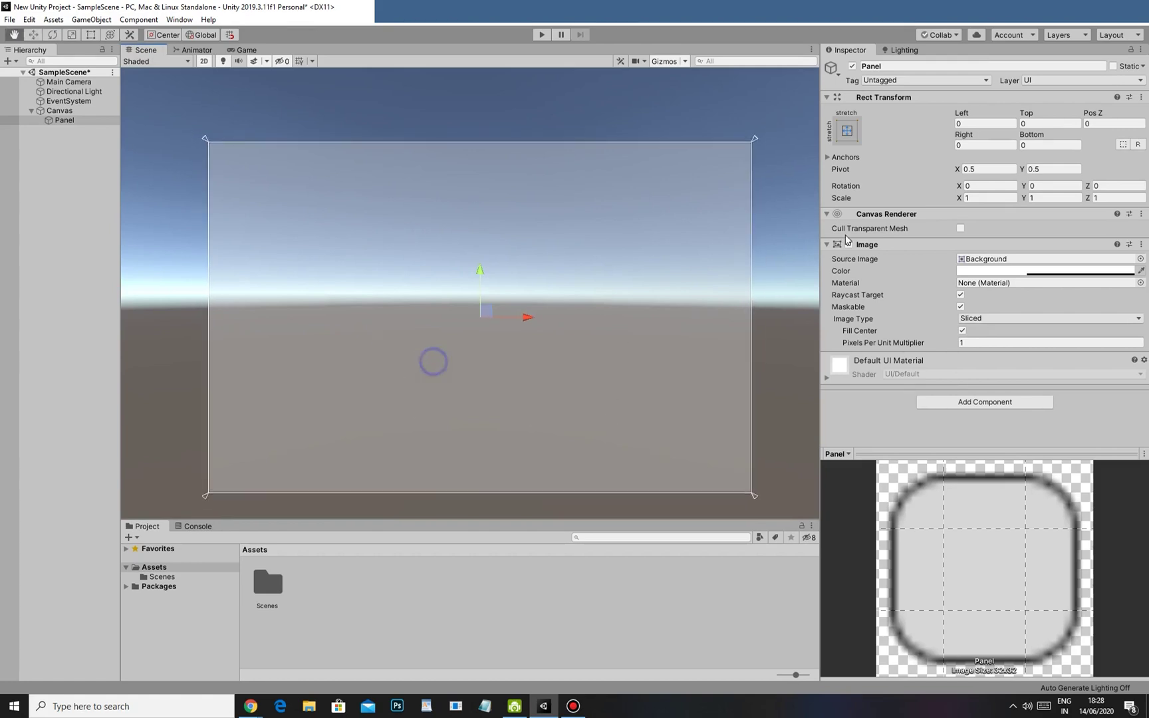
- Set the Panel's Right and Bottom offsets to 200
left_click_drag(965, 134, 364, 359)
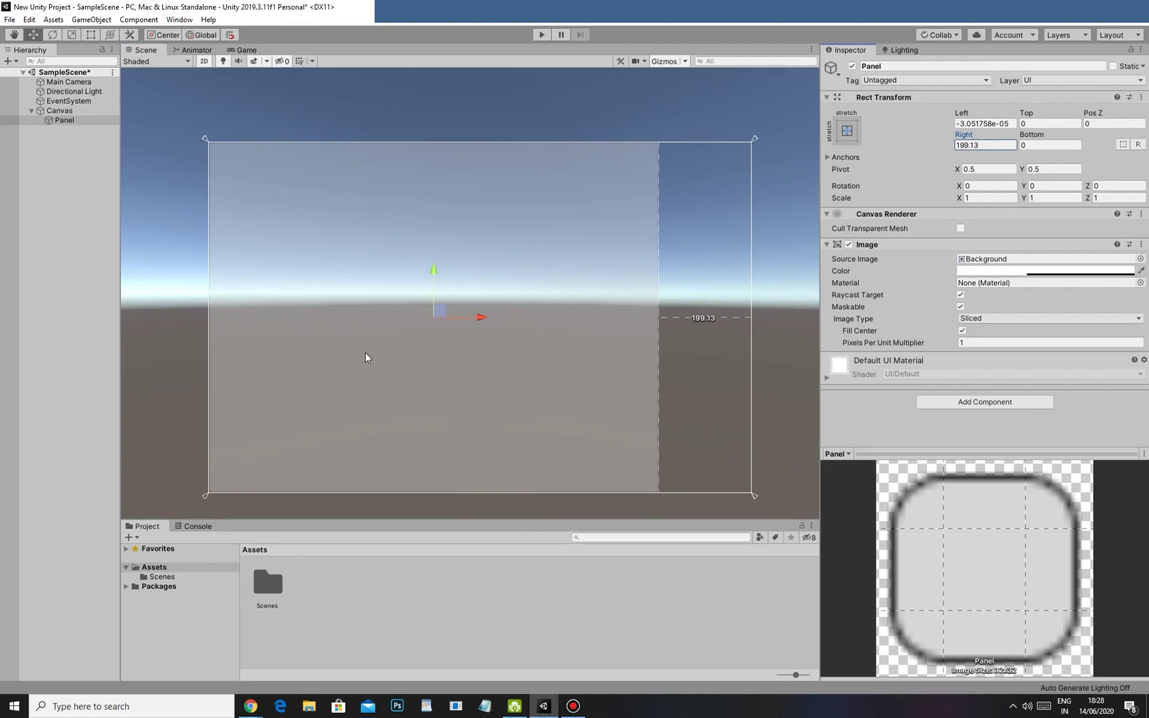
key("ctrl+z")
left_click(973, 150)
type("200")
key("Tab")
type("200")
- Try moving the Panel towards the middle of the Canvas, and undo the move and the Bottom offset
scroll(475, 325, "up", 2)
left_click_drag(386, 267, 496, 271)
middle_click_drag(510, 293, 488, 287)
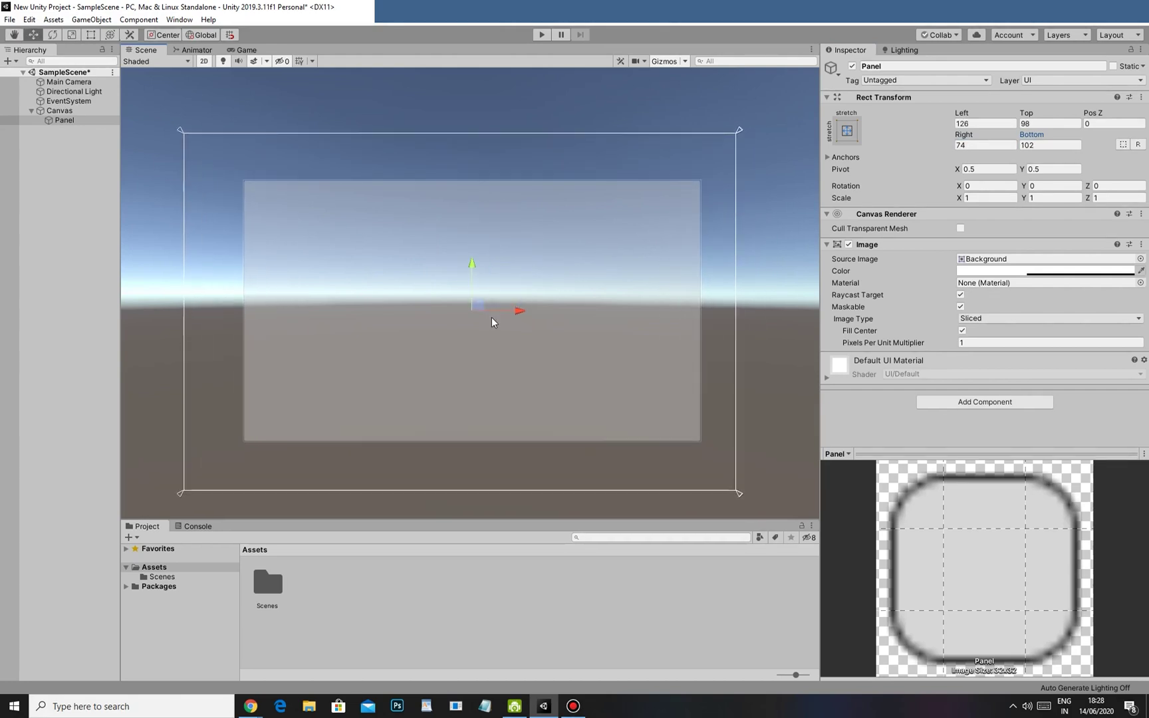
key("ctrl+z")
key("ctrl+z")
key("ctrl+z")
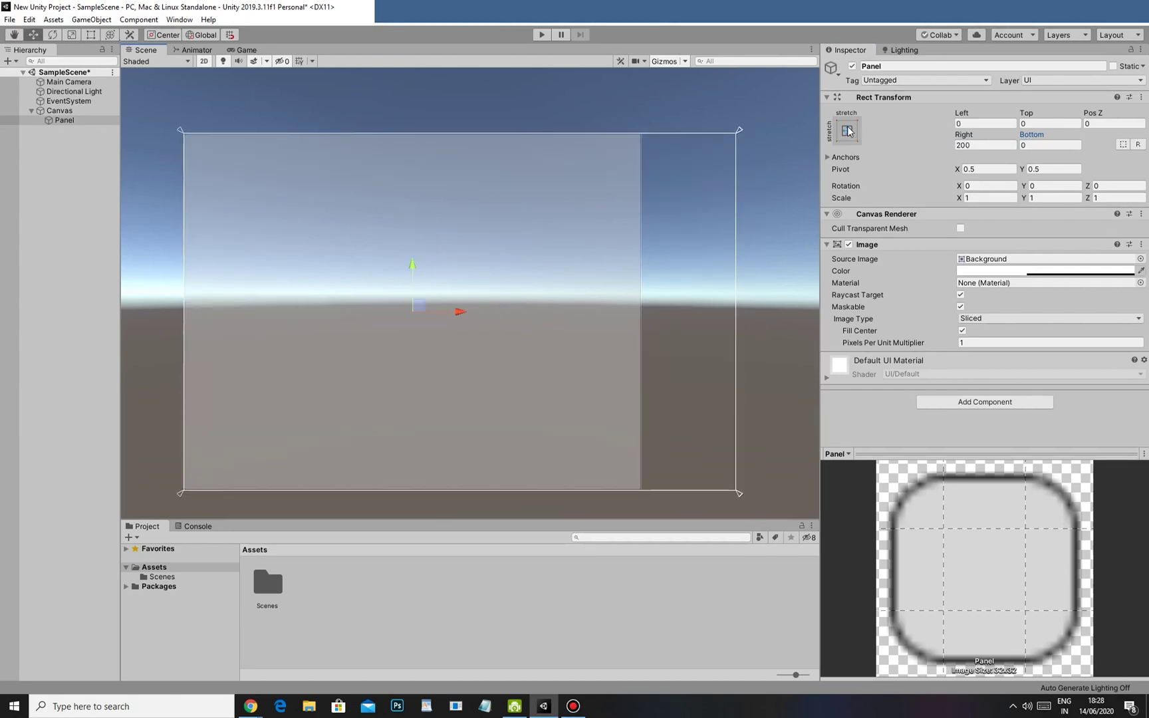
- Apply the stretch-stretch anchor preset to the Panel, also setting its position so it fills the whole Canvas
left_click(848, 131)
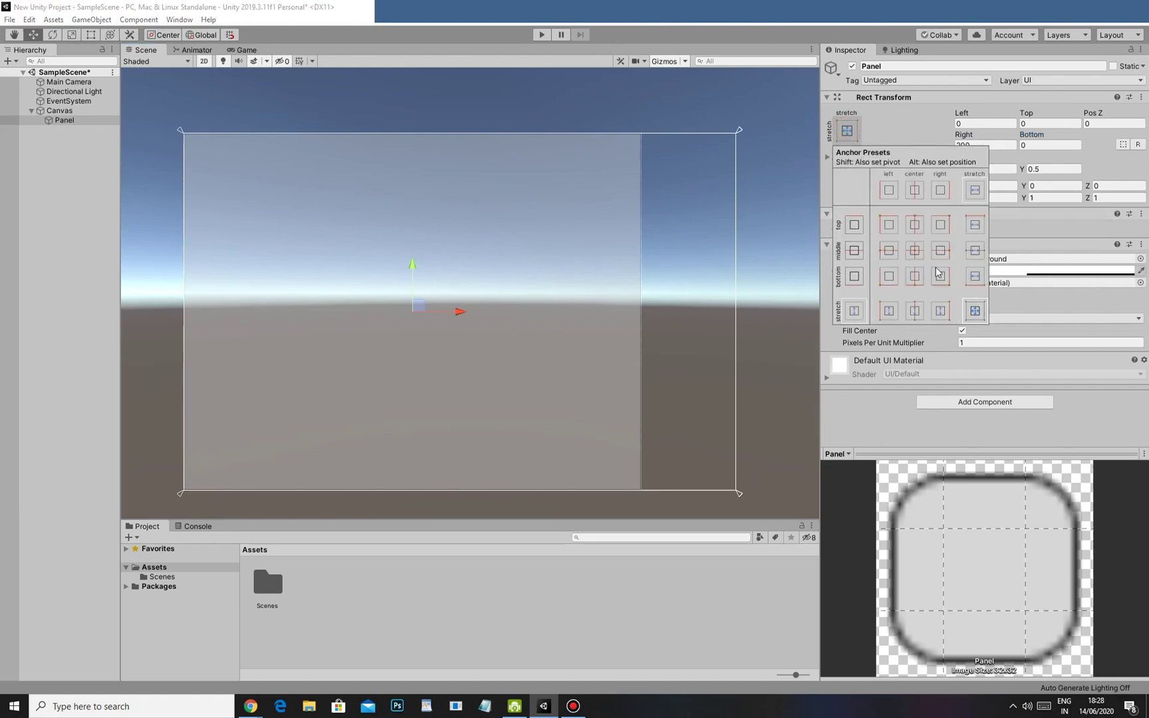
left_click(974, 311, "alt")
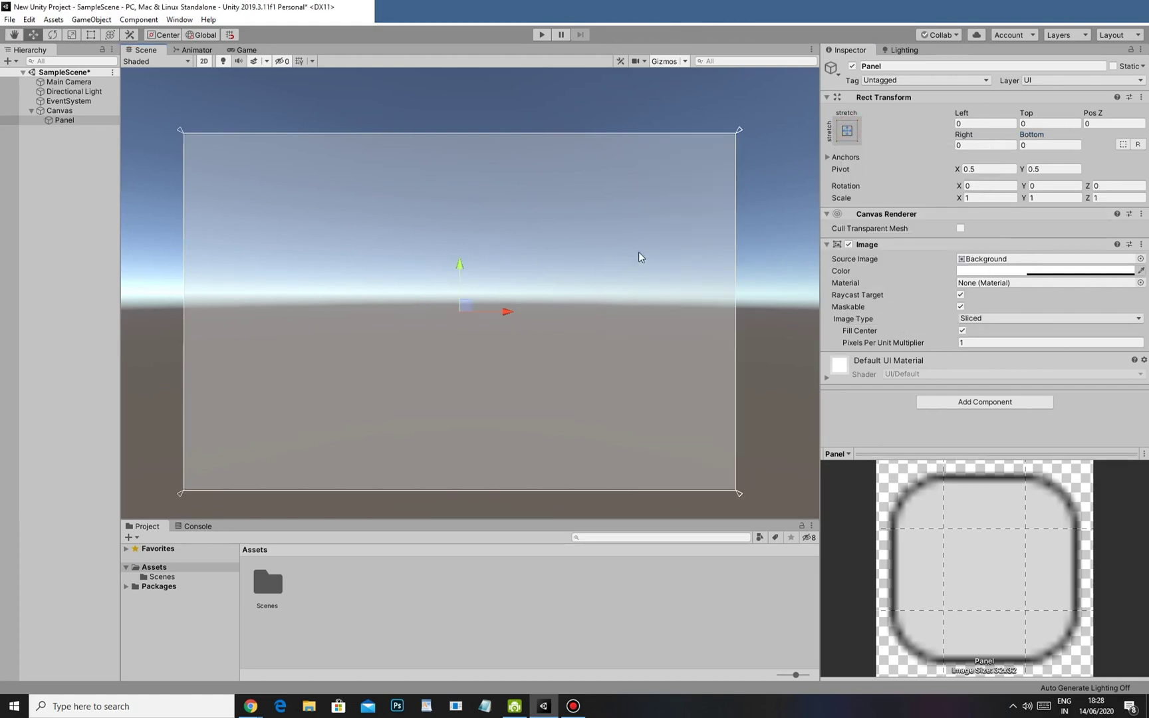
- Apply the middle-center anchor preset to the Panel
left_click(852, 129)
left_click(914, 251)
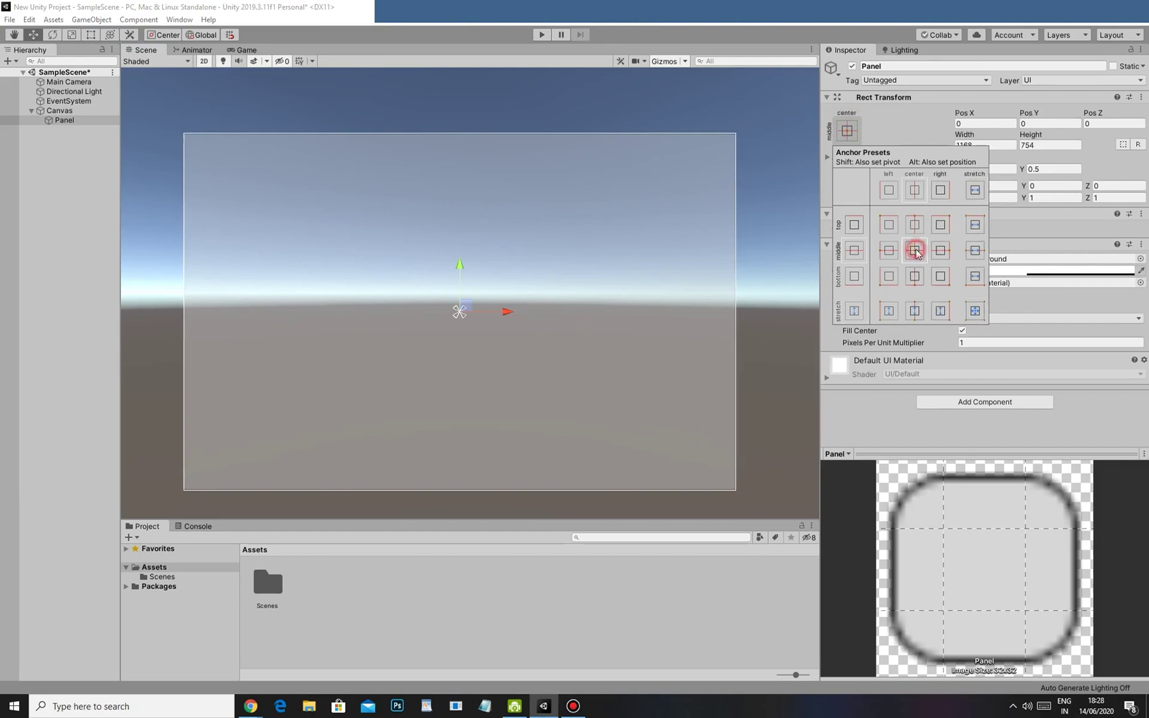
left_click(549, 248)
- Try a Panel width of 600 and height of 400, and undo both size changes
left_click(985, 146)
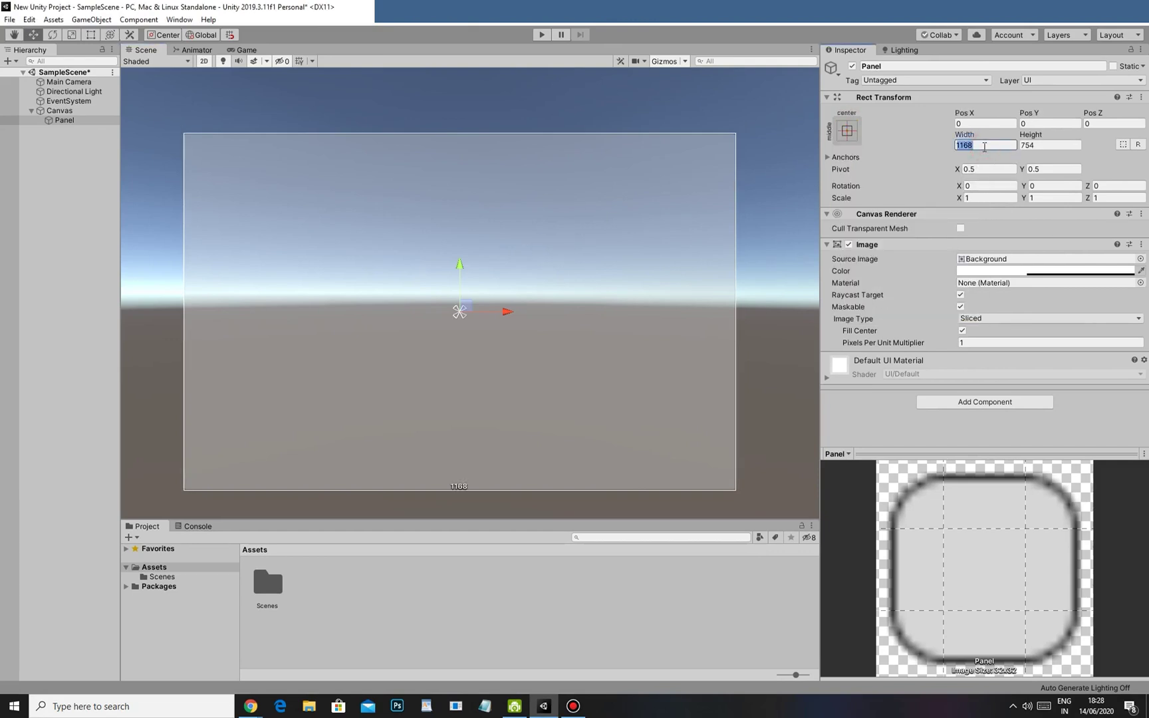
type("600")
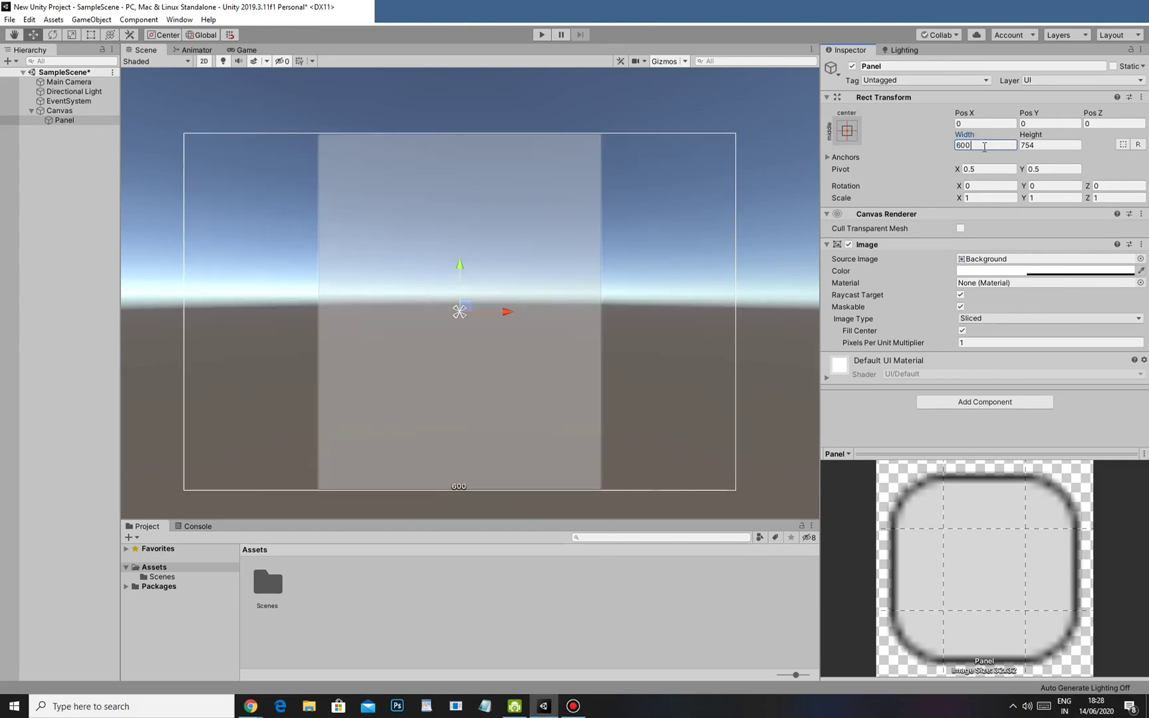
key("Tab")
type("400")
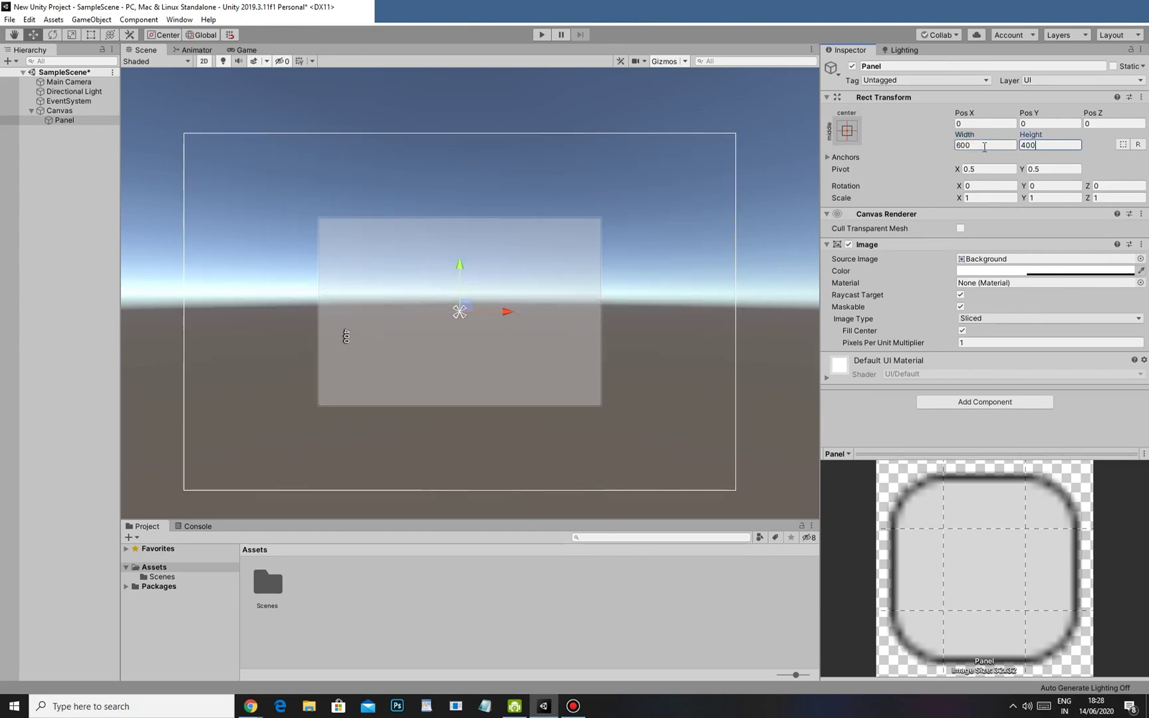
type("q")
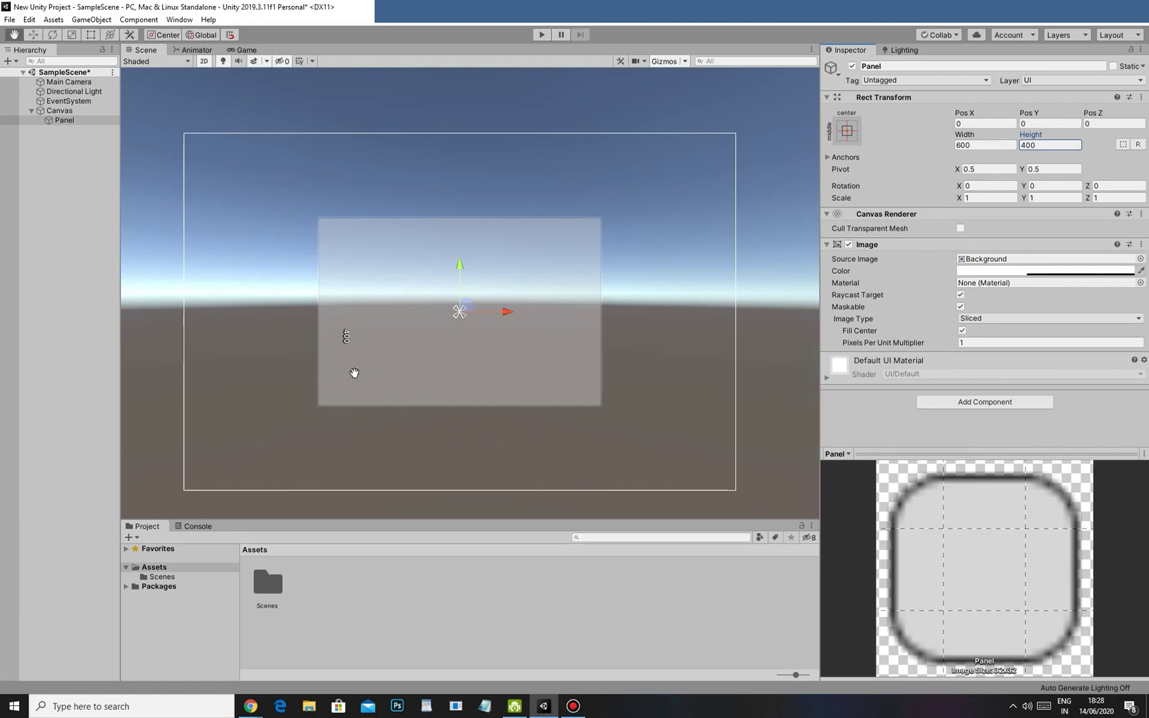
scroll(444, 402, "up", 3)
scroll(192, 340, "down", 4)
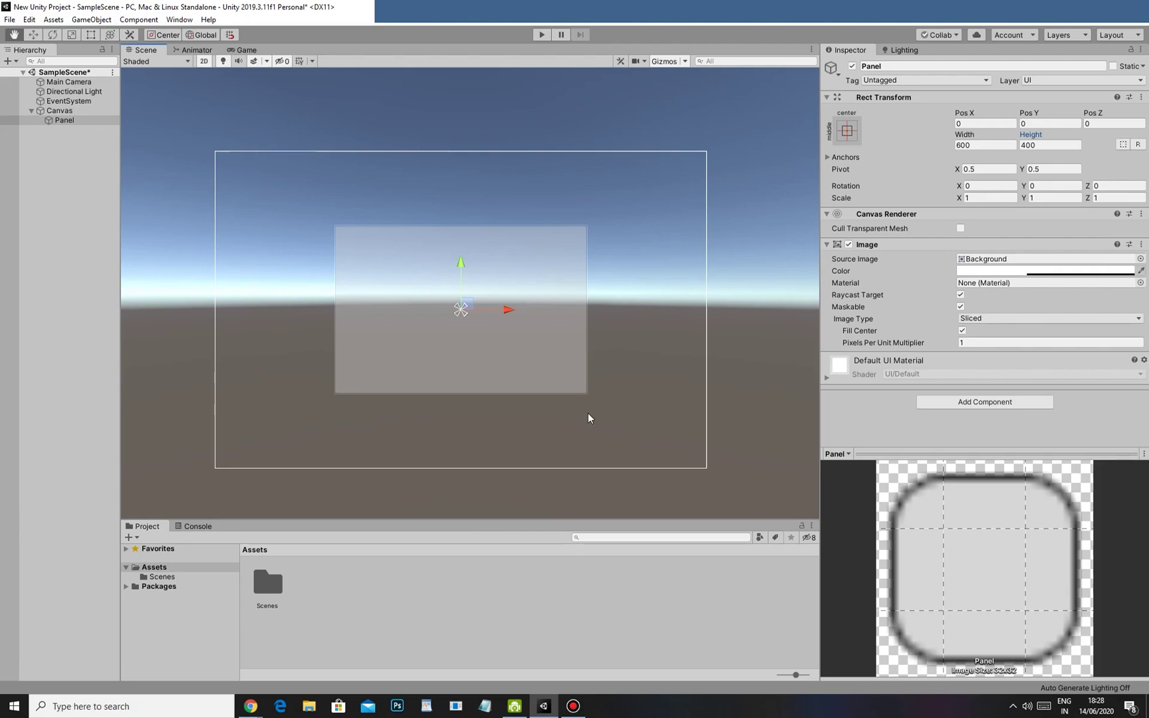
key("ctrl+z")
key("ctrl+z")
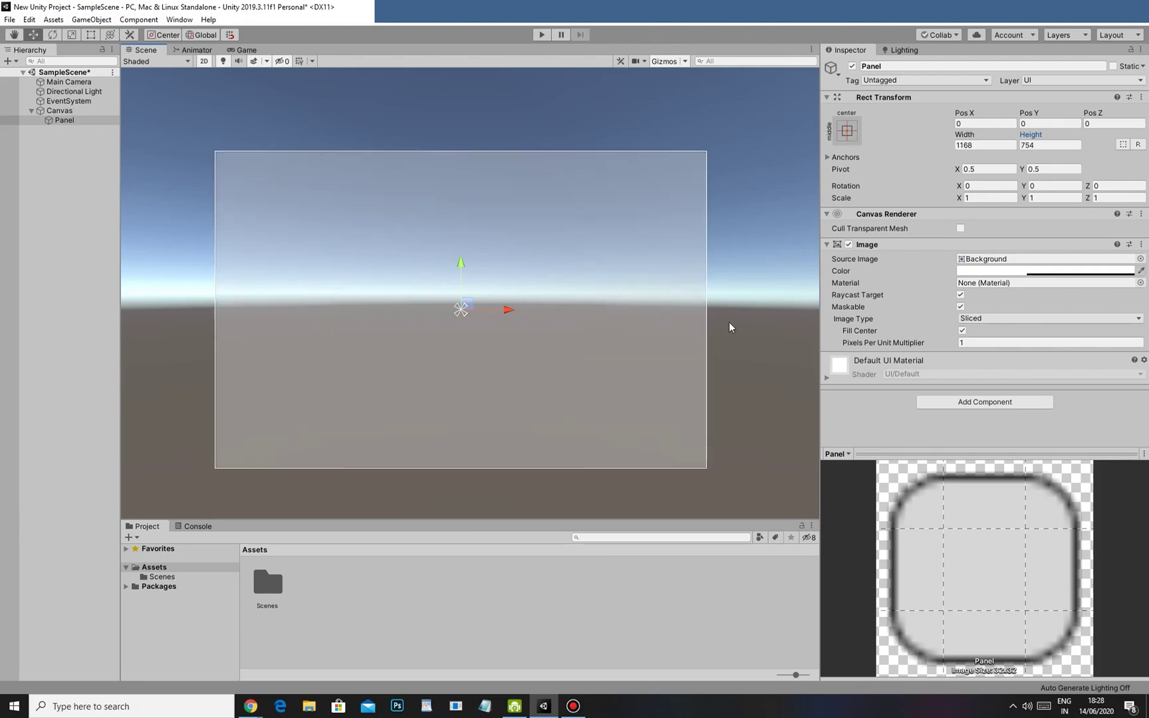
- Open the Panel image's color settings, look at the alpha value and close them
left_click(967, 270)
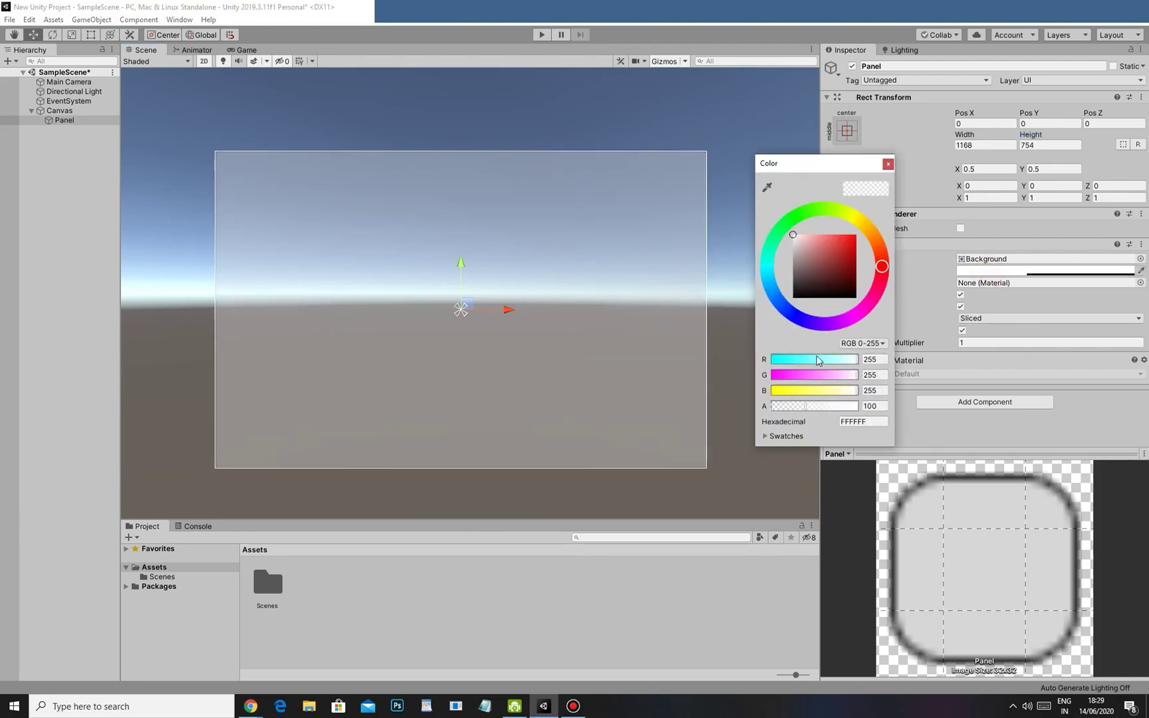
mouse_move(796, 412)
left_mouse_down()
mouse_move(891, 408)
mouse_move(773, 409)
mouse_move(801, 407)
left_mouse_up()
left_click(887, 163)
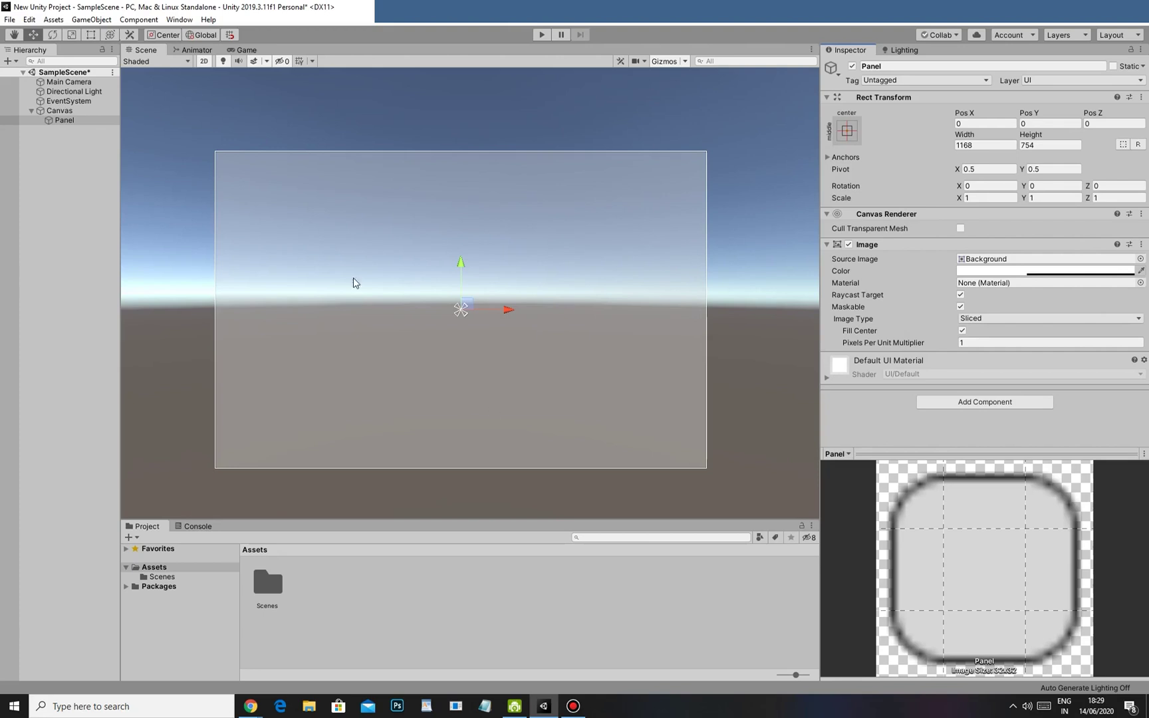
- Set the Panel's width and height to 600 each
left_click(981, 144)
type("600")
key("Tab")
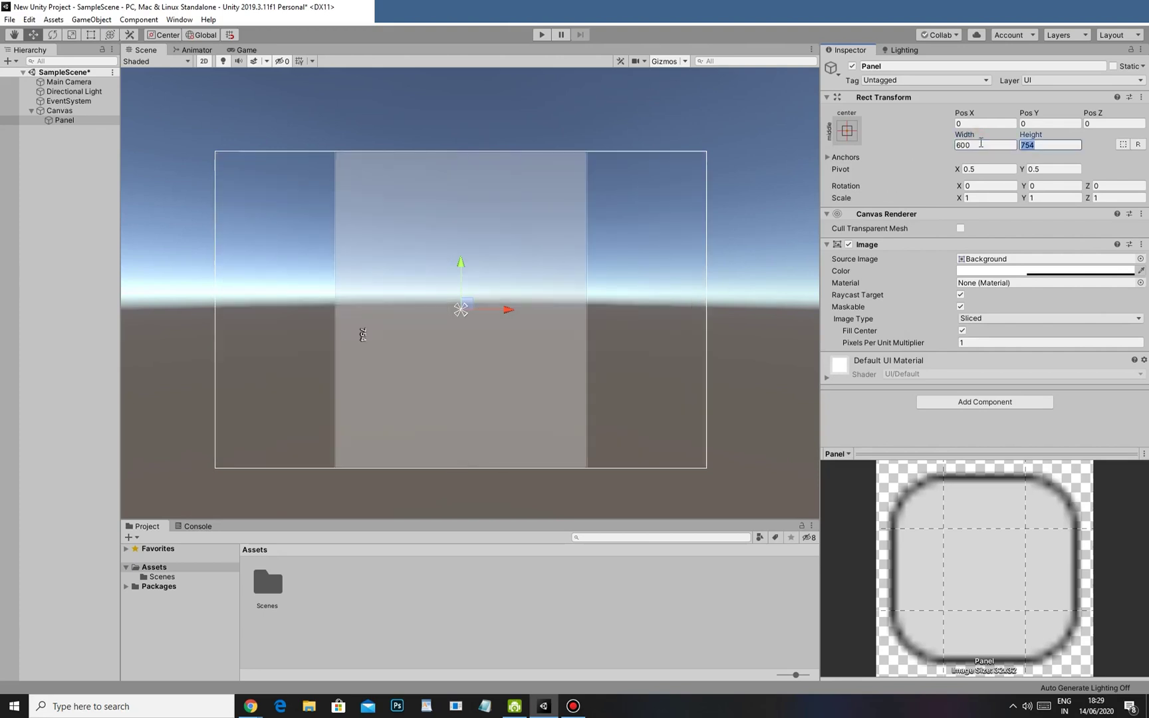
type("400")
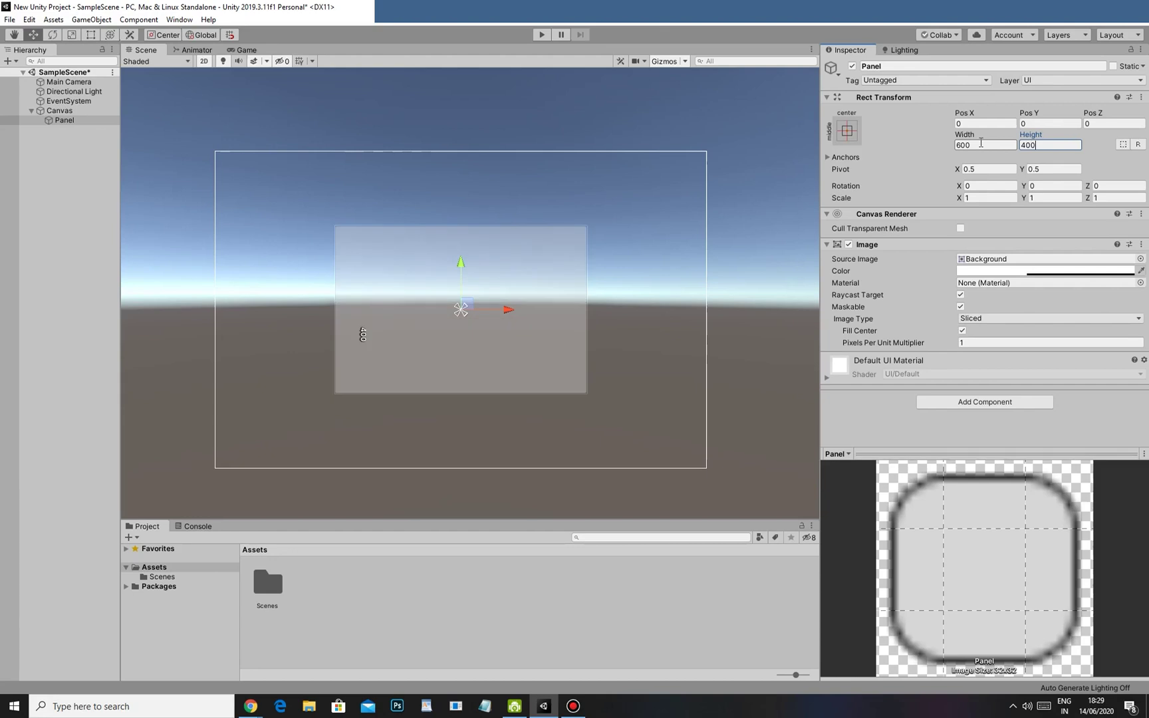
key("BackSpace")
key("BackSpace")
key("BackSpace")
type("6")
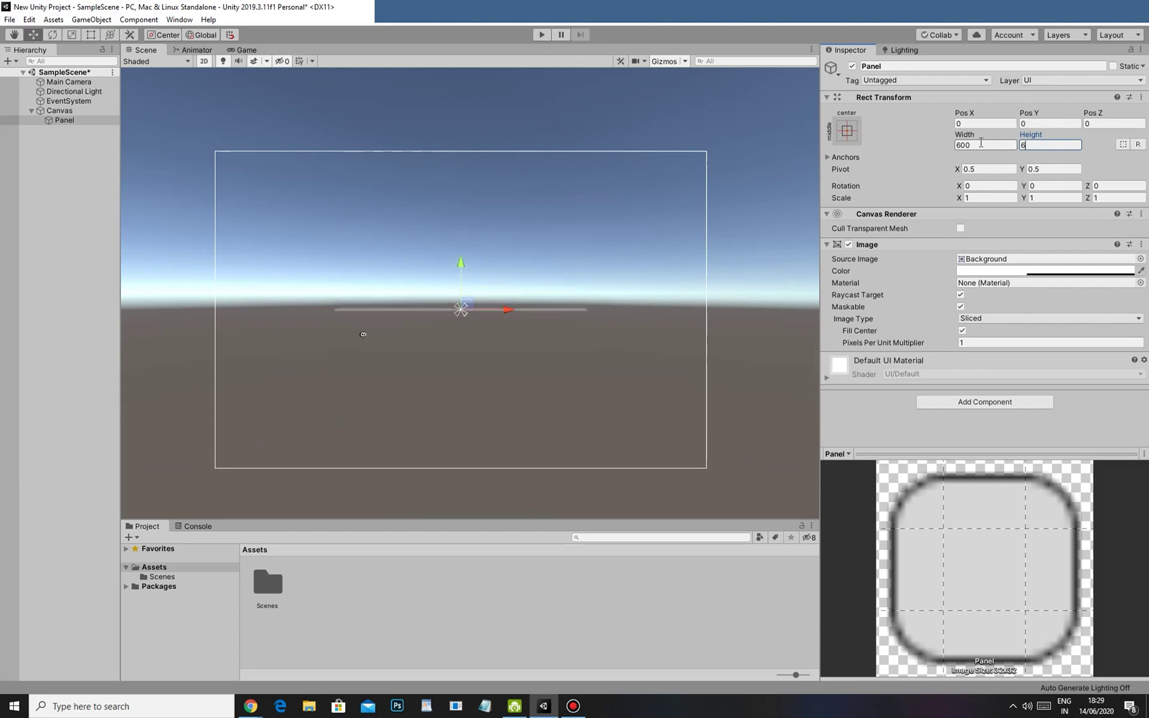
type("00")
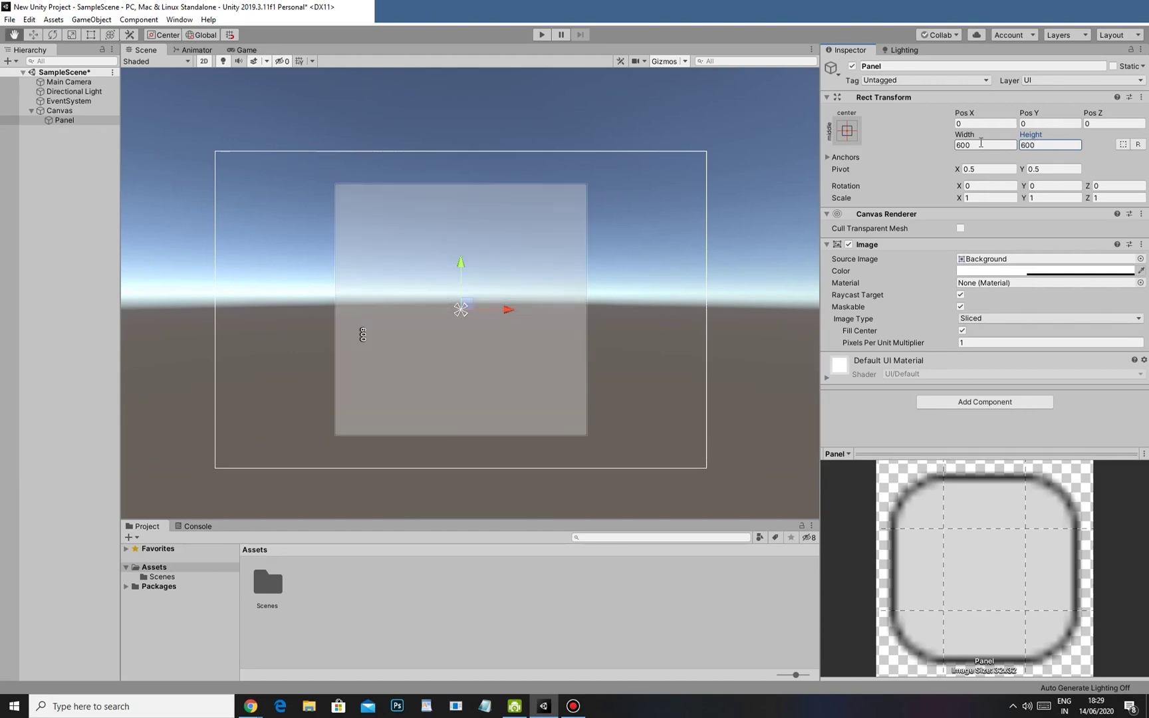
right_click_drag(394, 234, 671, 314, "alt")
left_click(672, 314)
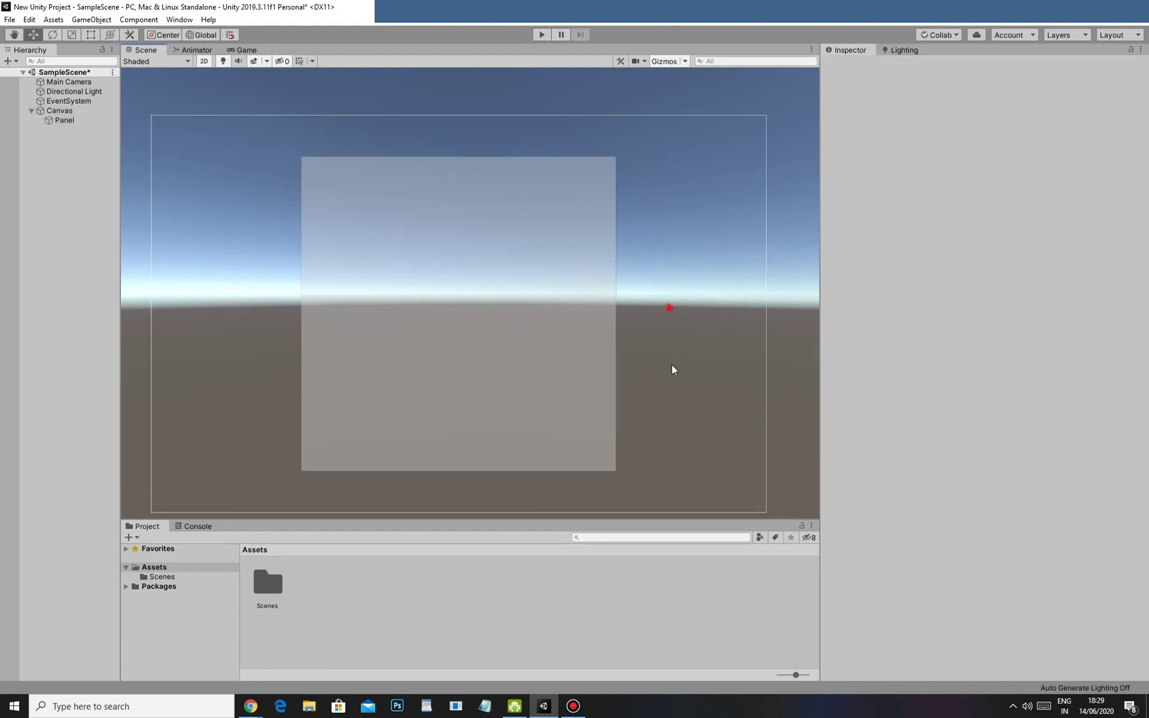
left_click_drag(711, 450, 465, 478)
right_click_drag(430, 331, 308, 401, "alt")
middle_click_drag(308, 400, 319, 351)
scroll(318, 350, "up", 1)
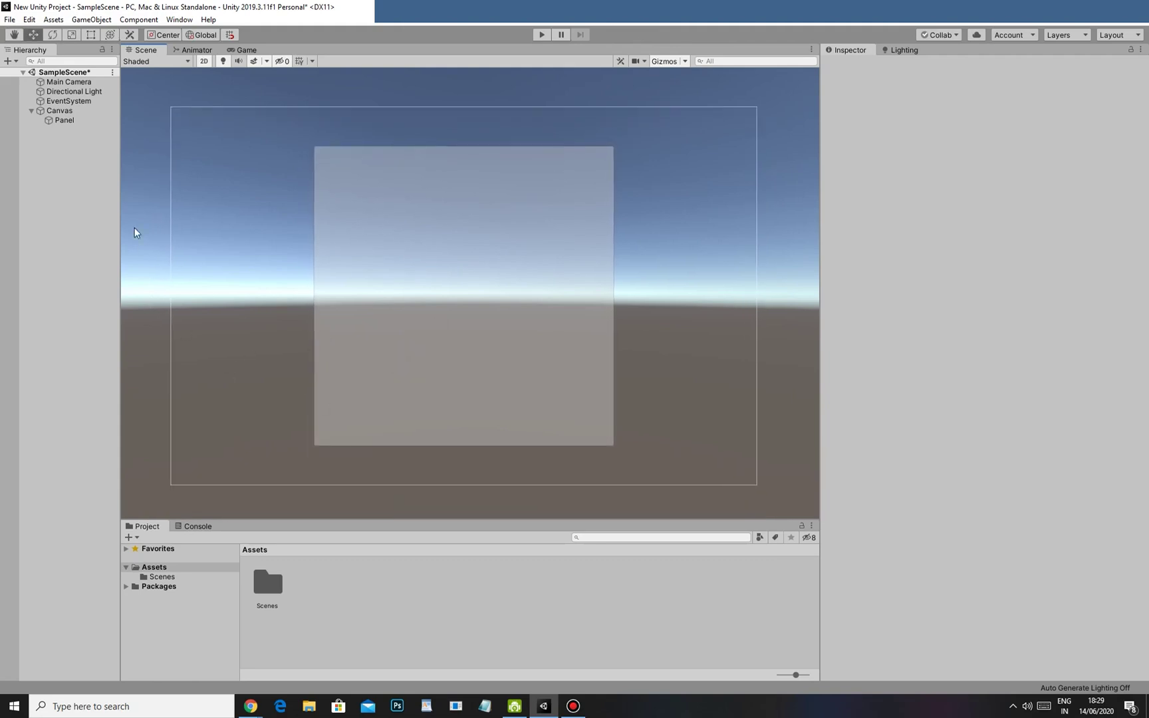
- Move the Panel horizontally towards the Canvas's left edge, to a Pos X of about -208
left_click(72, 122)
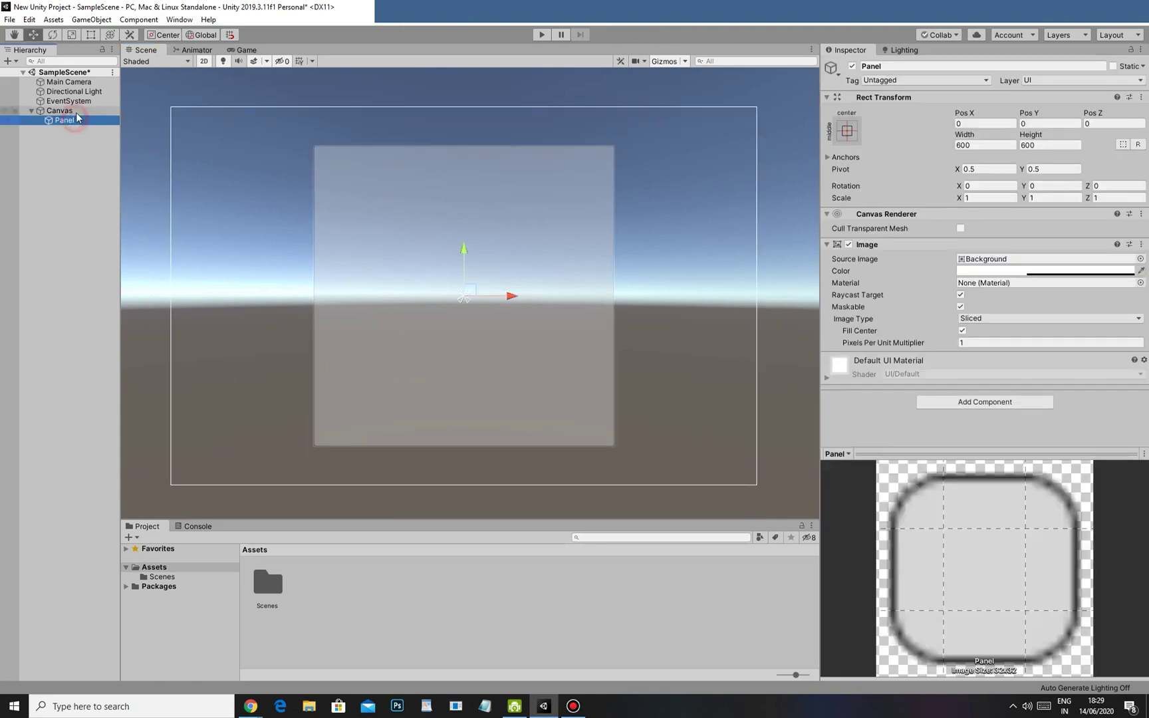
left_click(73, 111)
left_click(65, 120)
left_click_drag(525, 299, 420, 295)
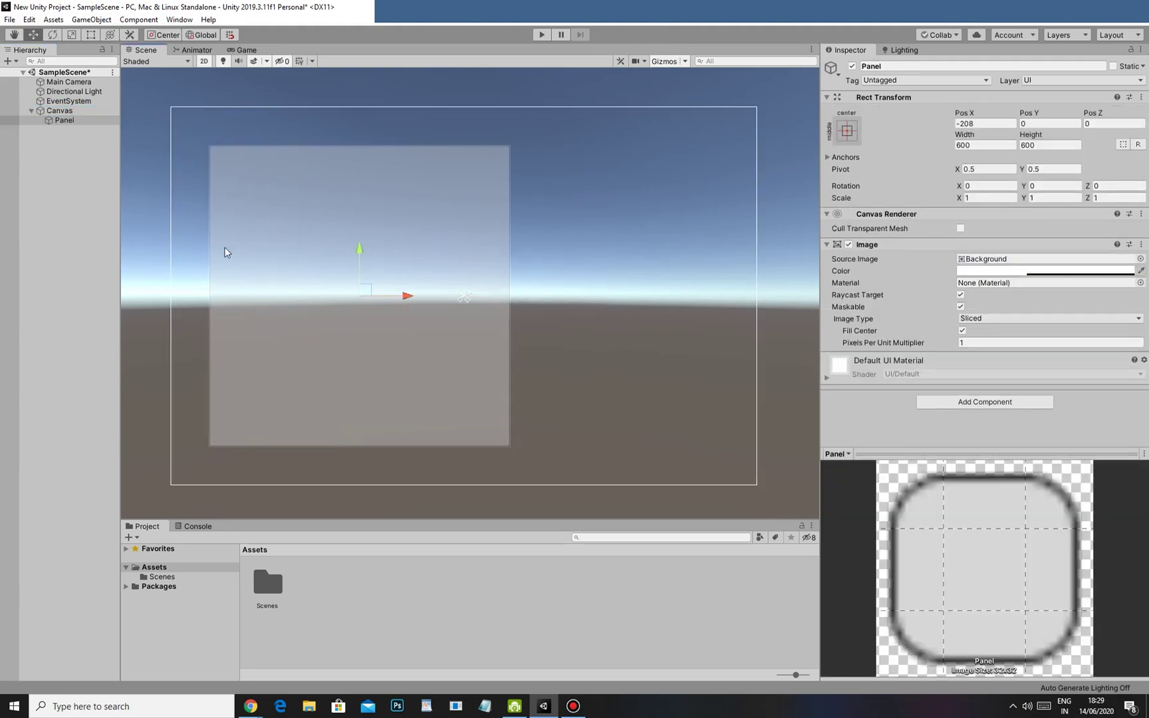
- Add a second Panel to the Canvas and move it along X to a Left offset of about 371
right_click(65, 110)
mouse_move(131, 317)
left_click(219, 497)
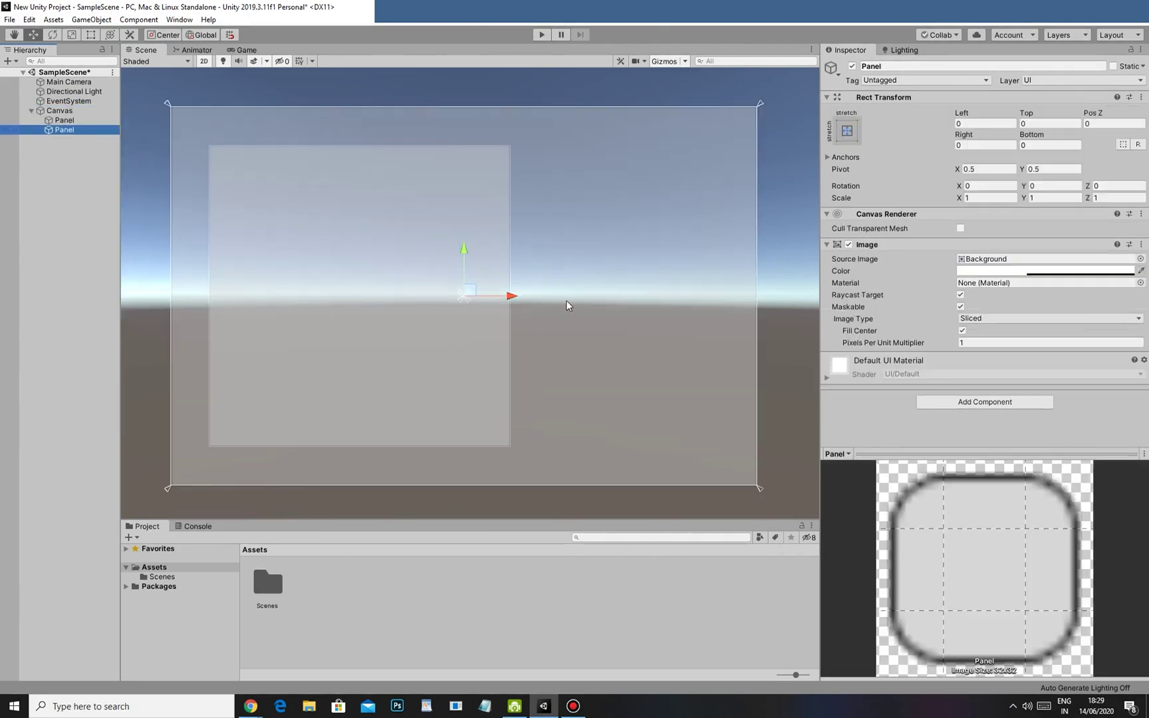
left_click_drag(513, 301, 694, 307)
- Scale the second Panel down to a narrow strip, about 0.24 in X and 0.97 in Y
key("r")
left_click_drag(693, 298, 658, 300)
left_click_drag(646, 245, 651, 258)
left_click_drag(698, 295, 680, 295)
left_click_drag(649, 246, 650, 221)
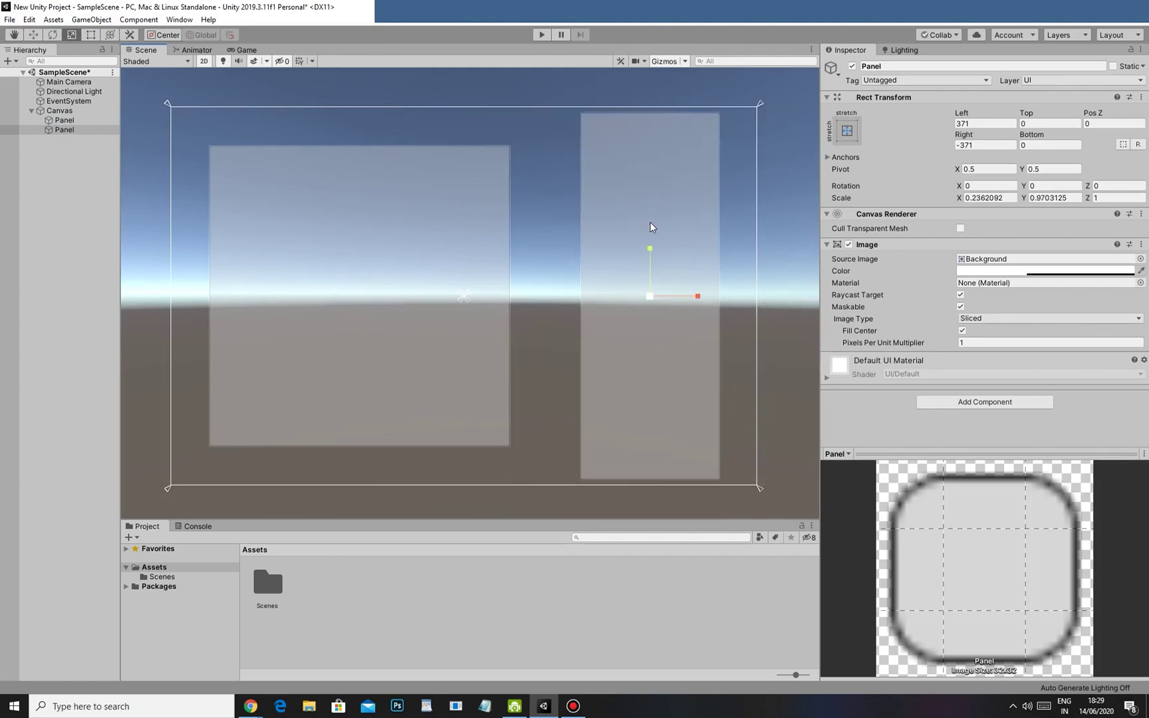
- Shift the second Panel slightly further right and delete it
key("w")
left_click_drag(700, 295, 729, 295)
right_click_drag(414, 409, 485, 386, "alt")
key("w")
key("Delete")
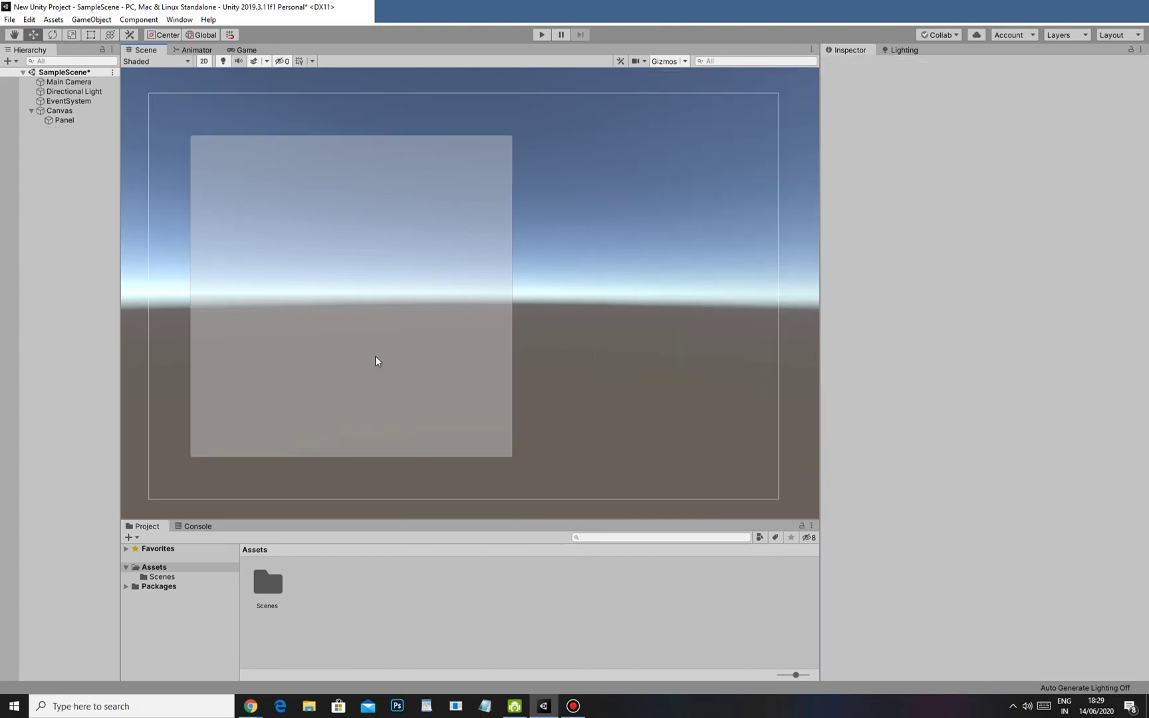
- Undo a trial move of the remaining Panel and set its Pos X to 0 to centre it horizontally
left_click(49, 120)
left_click_drag(385, 296, 490, 294)
key("ctrl+z")
left_click(977, 124)
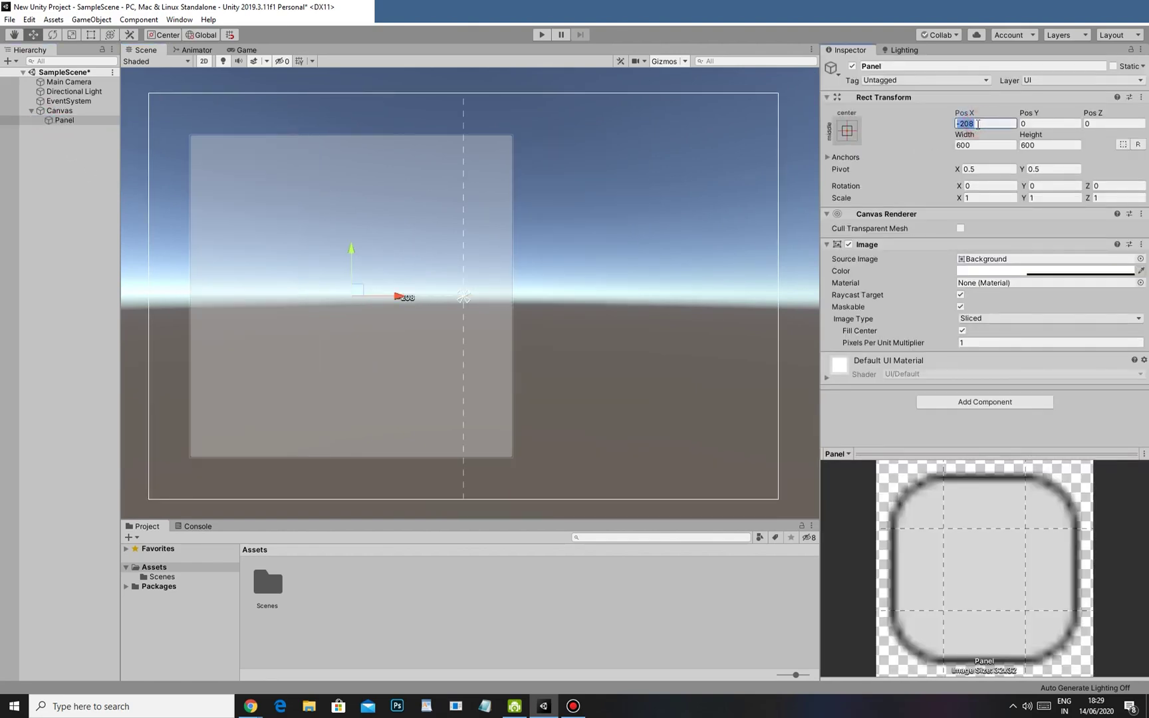
type("0")
key("Tab")
- Examine the Panel's Pos X, Pos Y and Pos Z values at its centred placement
left_click(975, 115)
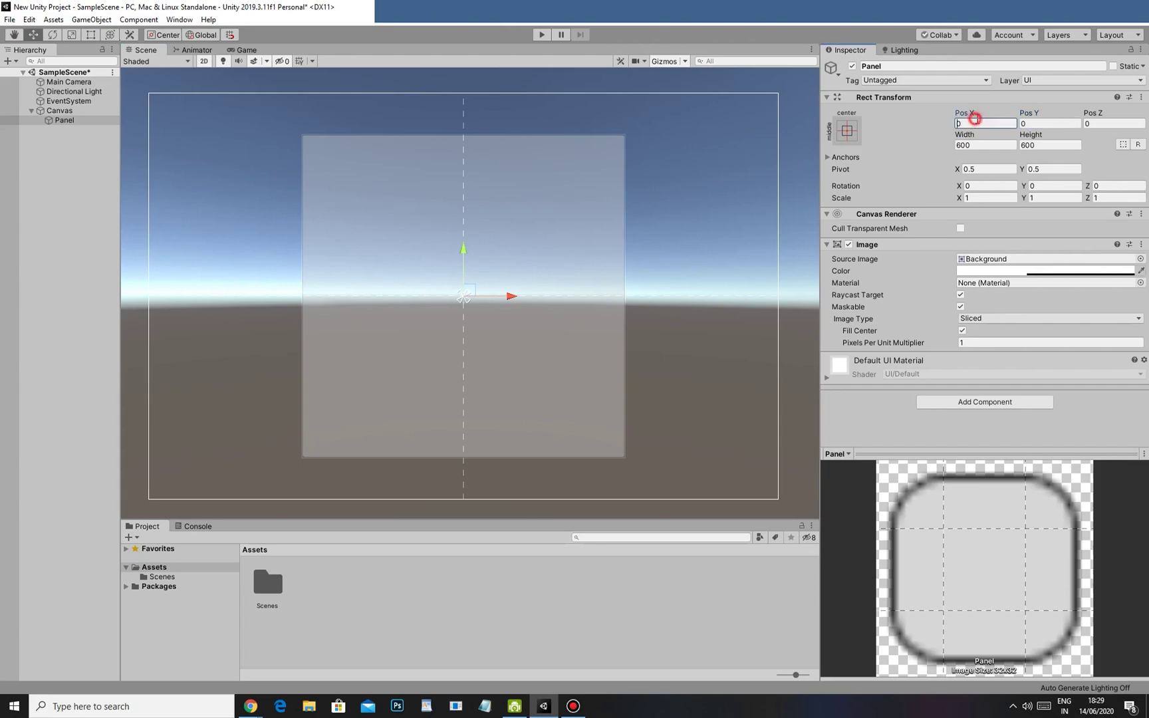
left_click(991, 122)
key("Tab")
left_click(1094, 114)
left_click(1024, 116)
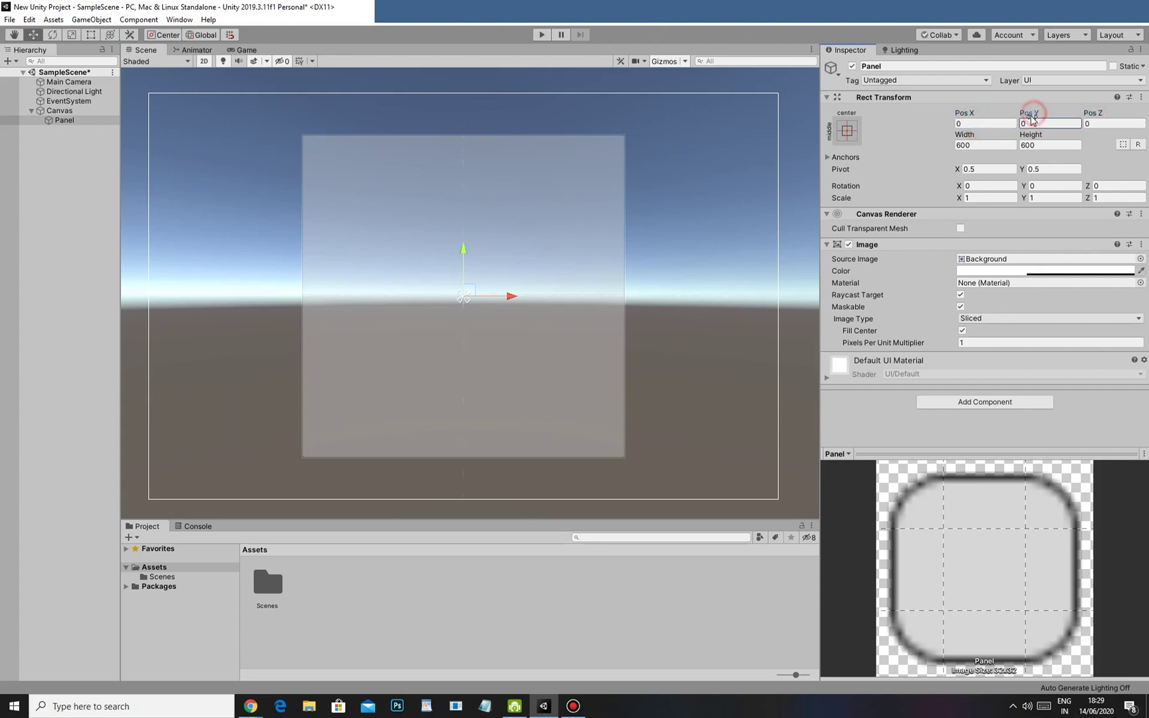
mouse_move(512, 297)
left_mouse_down()
mouse_move(656, 299)
mouse_move(436, 289)
mouse_move(513, 297)
left_mouse_up()
- Apply the top-right anchor preset to the Panel without moving it, and check its Pos X and Pos Y
left_click(847, 132)
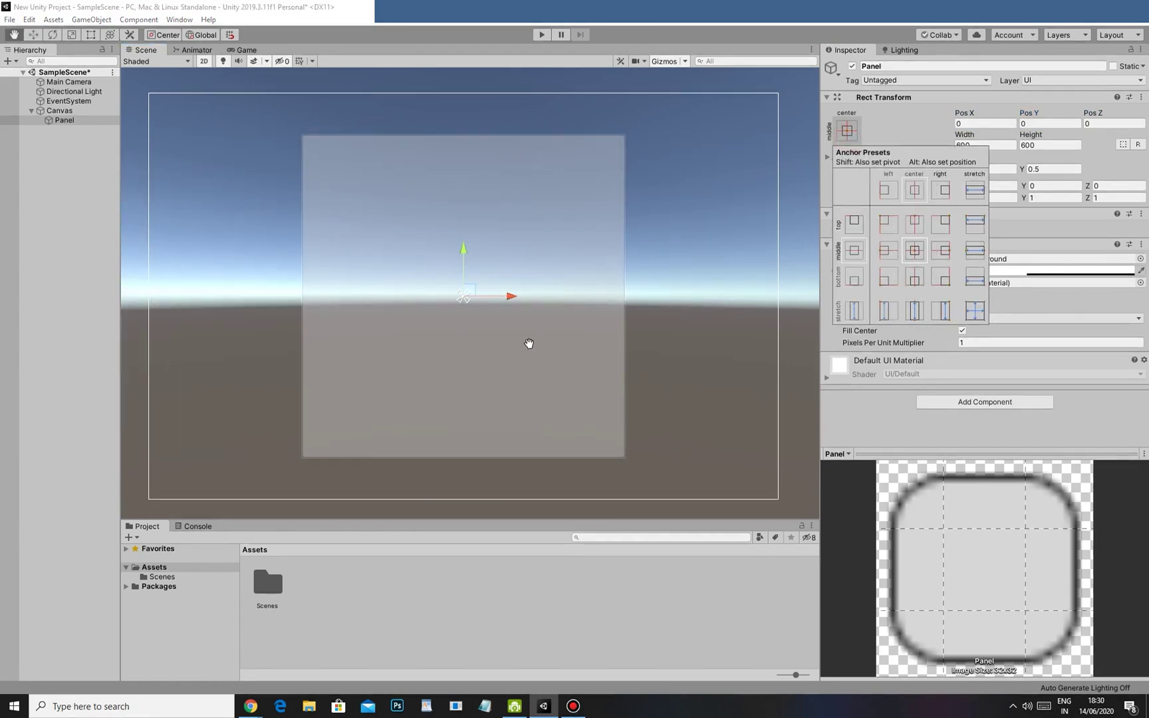
left_click(938, 224)
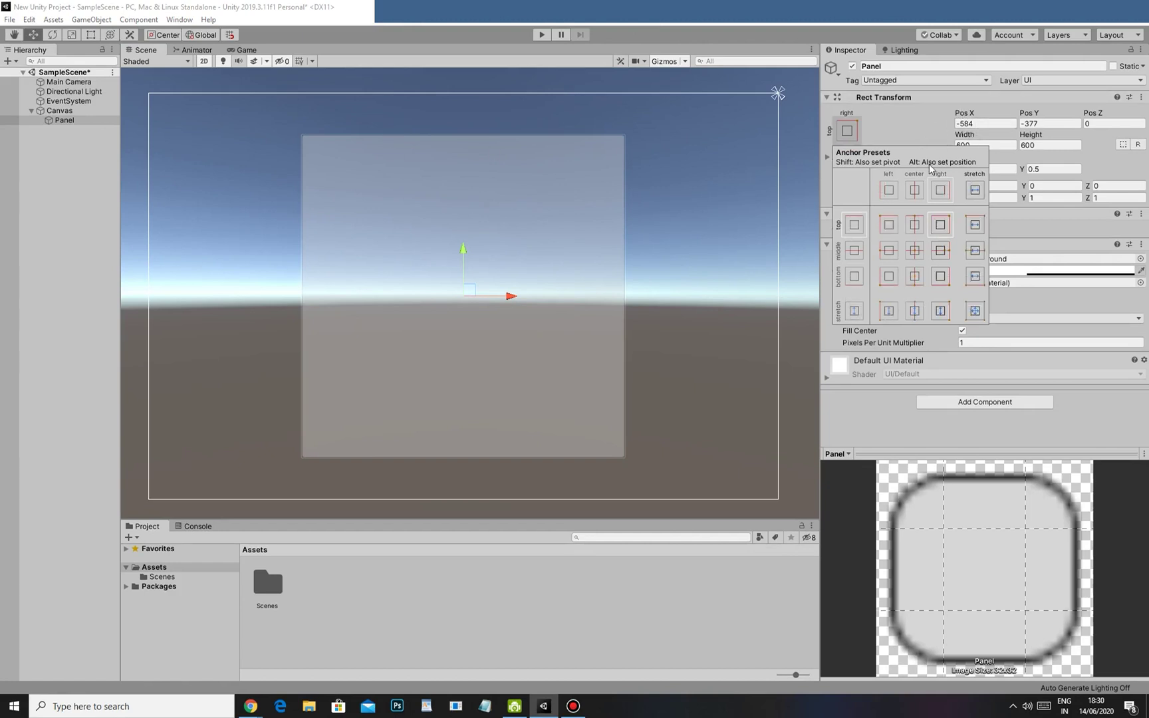
left_click(979, 125)
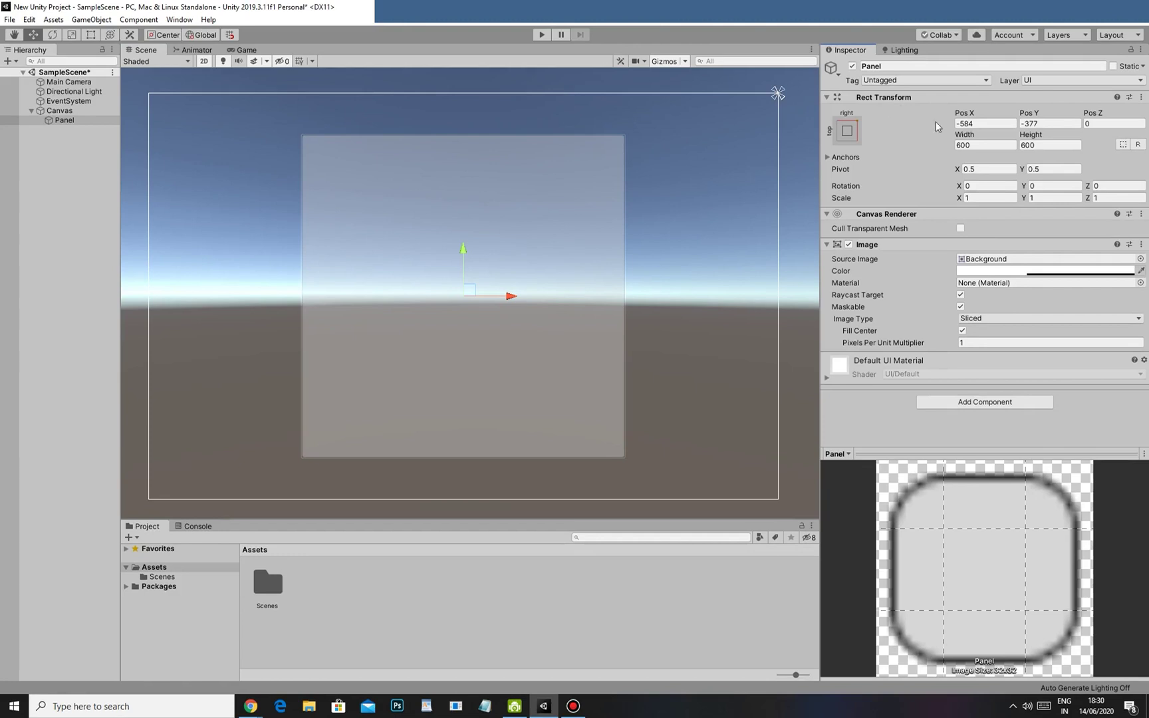
left_click(1027, 124)
- Try the middle-center anchor preset on the Panel and check its Pos Y and Pos Z
left_click(845, 130)
left_click(917, 251)
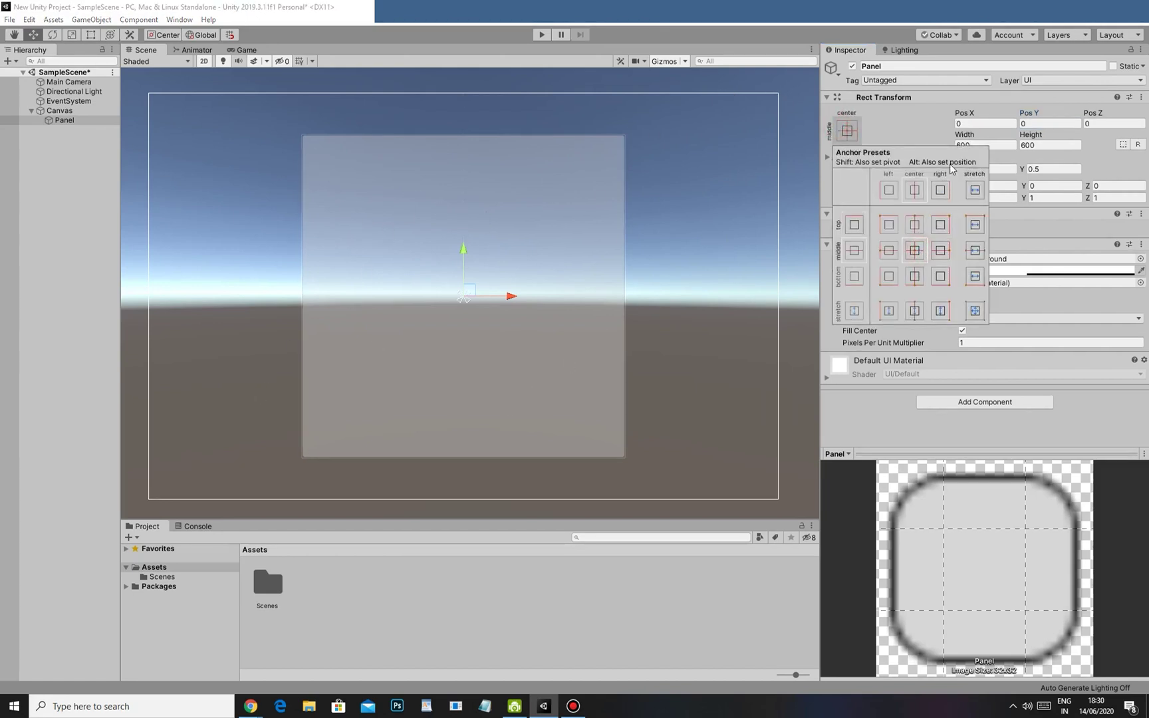
left_click(1055, 123)
left_click(1090, 123)
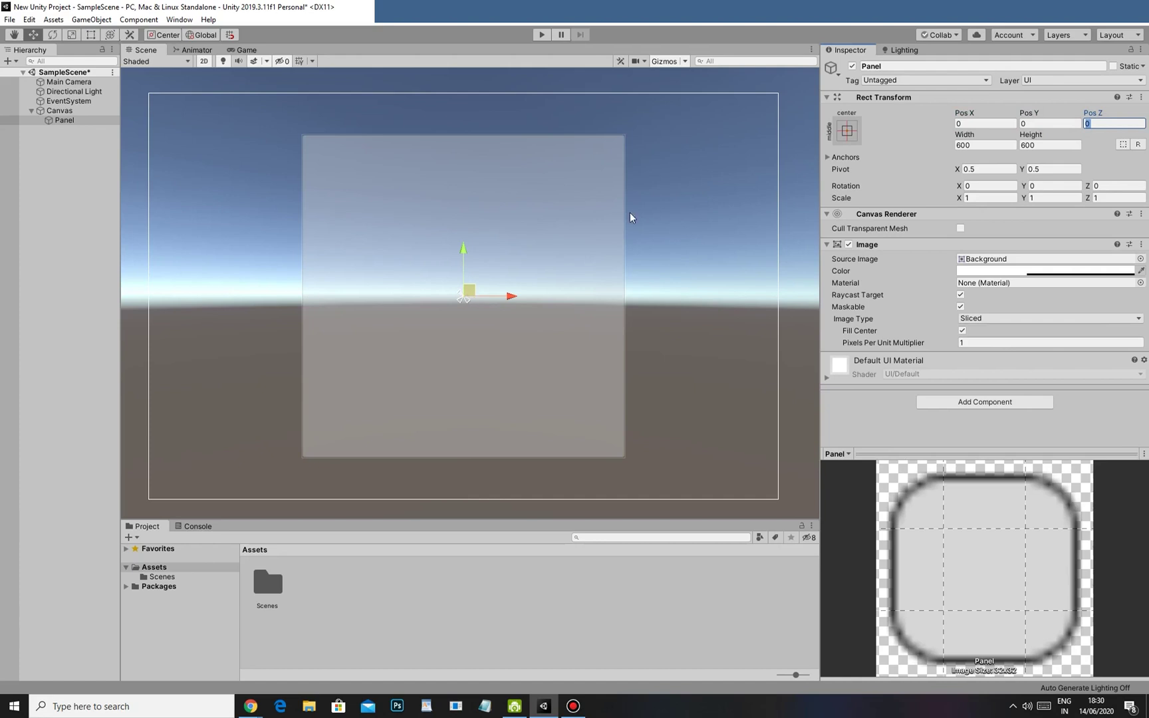
- Dock the Game view beside the Scene view and widen it
left_click_drag(246, 52, 795, 250)
key("f")
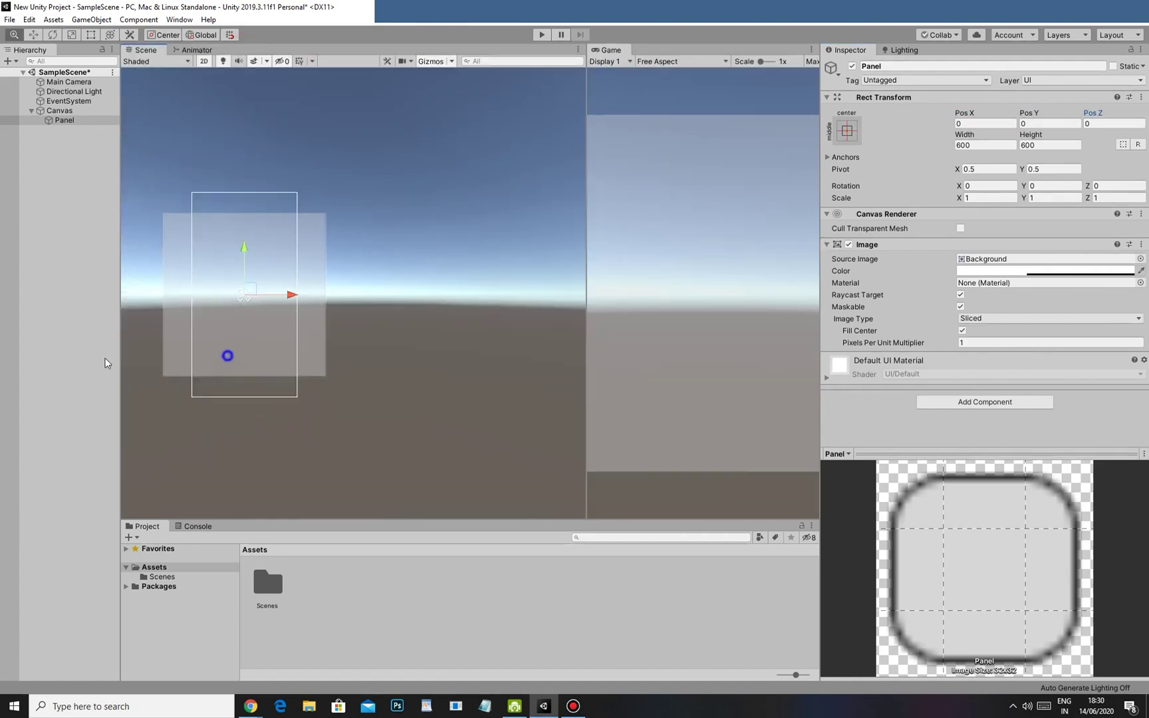
left_click_drag(585, 472, 251, 428)
- Dock the Game view as a tab between Scene and Animator, and widen it by narrowing the Inspector
left_click_drag(270, 50, 186, 50)
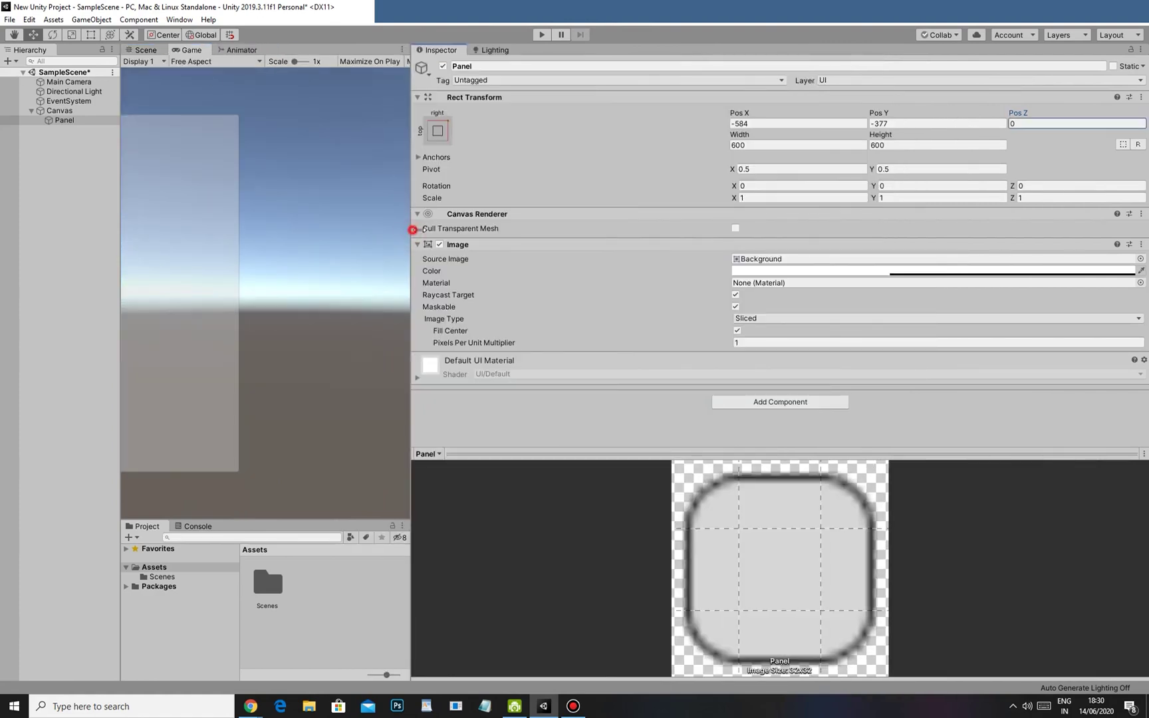
left_click_drag(410, 229, 984, 272)
scroll(729, 334, "up", 5)
scroll(729, 334, "down", 5)
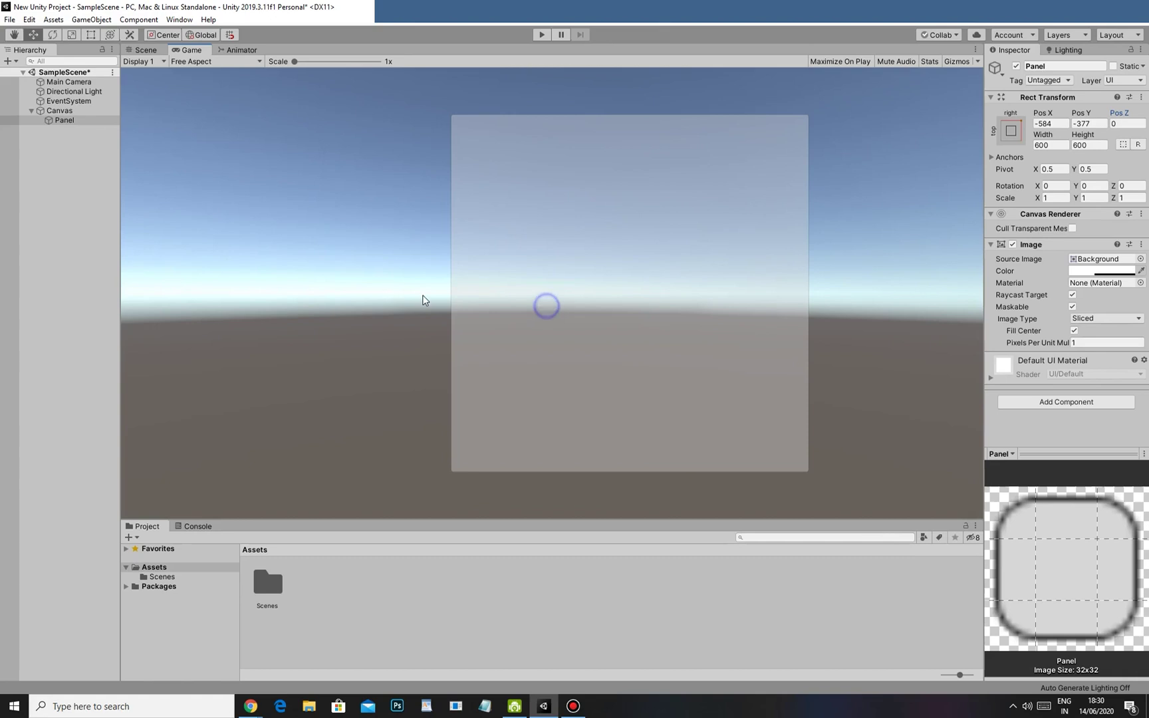
- Compare the Panel's placement in the Scene and Game views, ending with a narrower Game view
left_click(138, 50)
scroll(544, 323, "down", 2)
middle_click_drag(542, 323, 376, 326)
right_click_drag(382, 351, 490, 357, "alt")
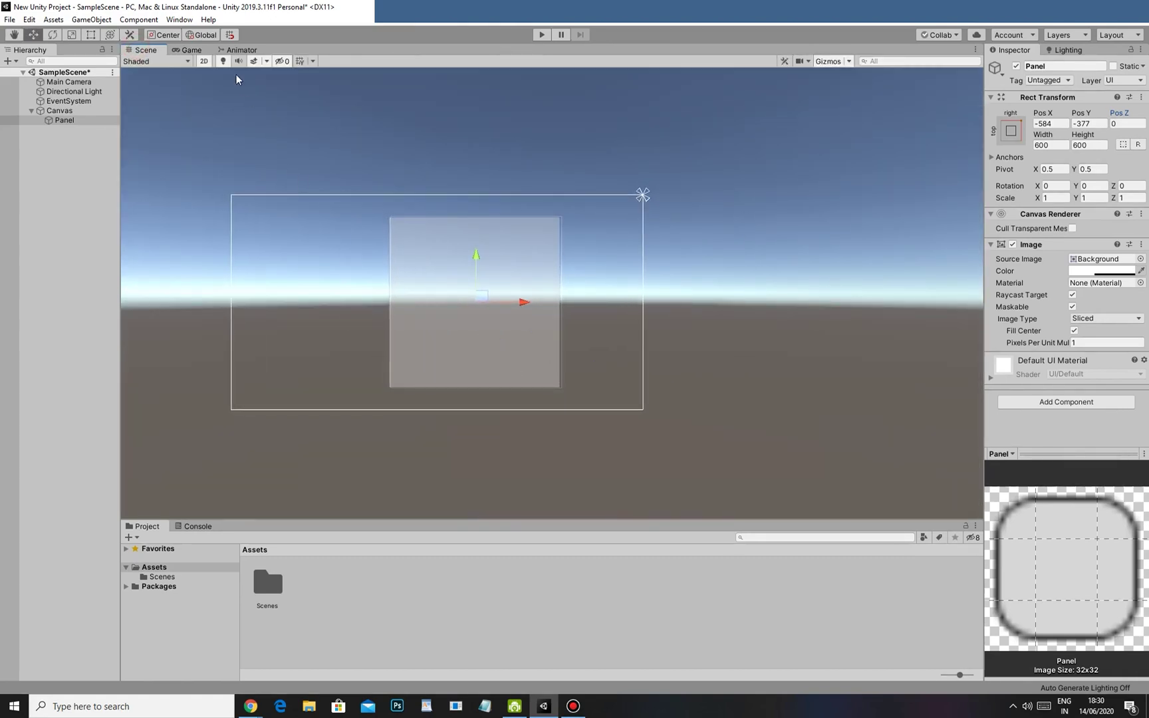
left_click(191, 49)
left_click(145, 52)
right_click_drag(636, 299, 538, 318, "alt")
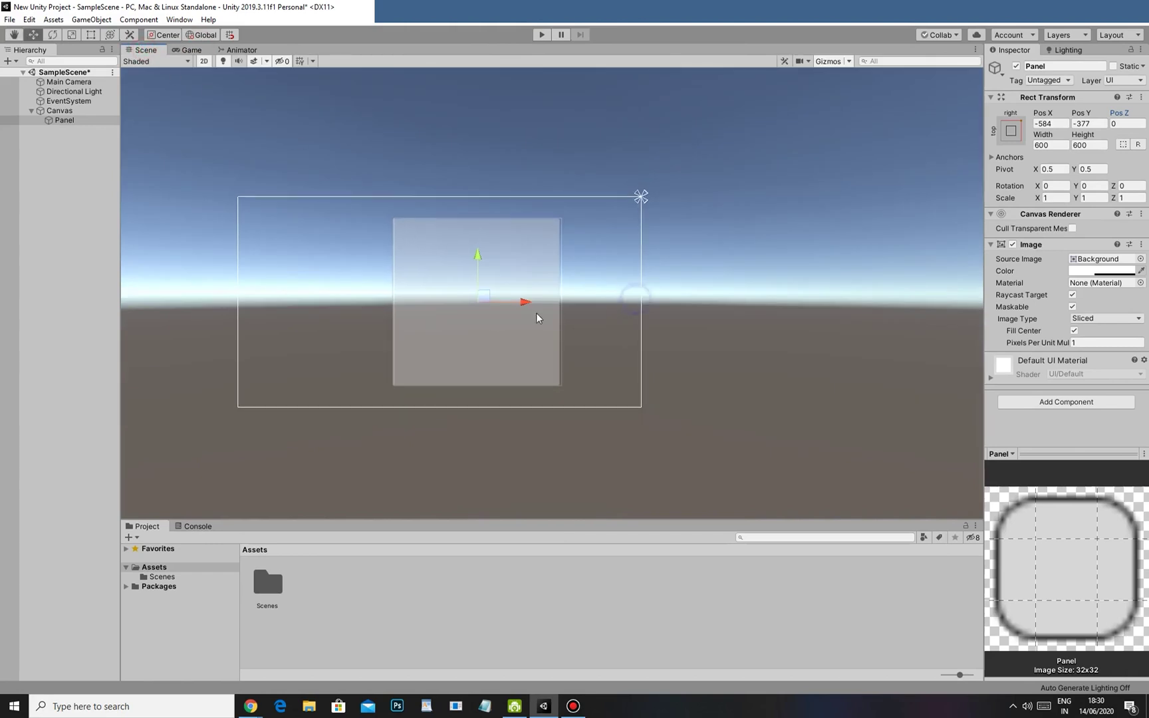
right_click_drag(640, 282, 622, 312, "alt")
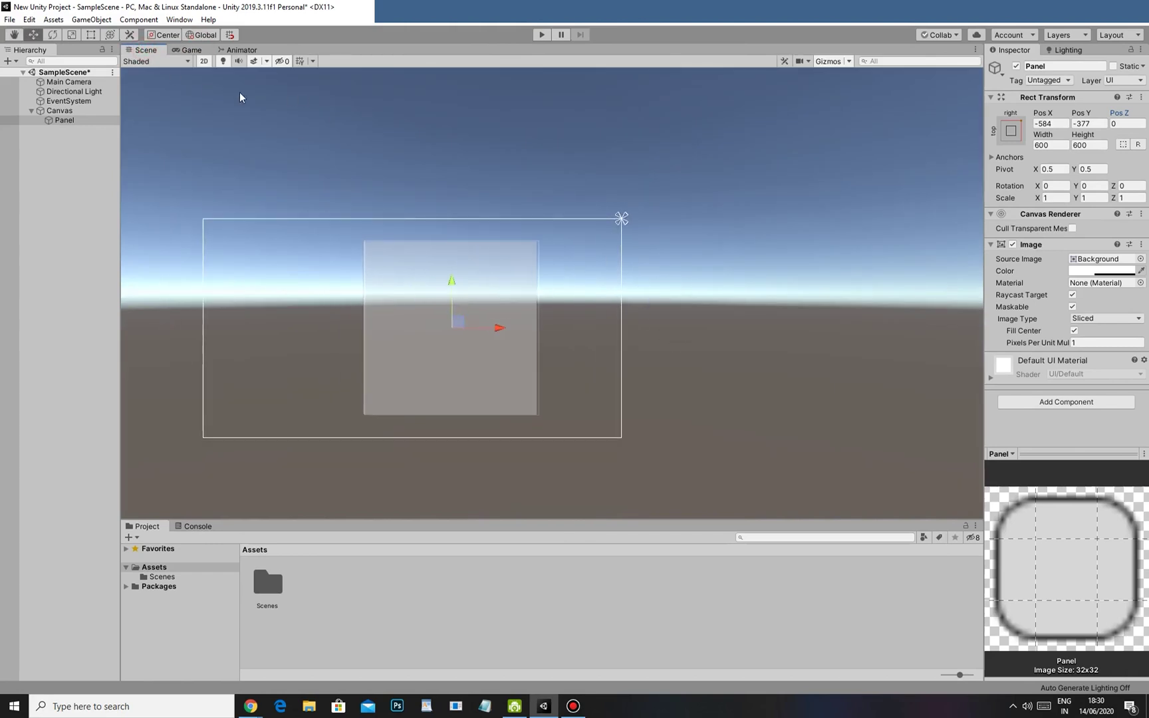
left_click(191, 50)
left_click_drag(983, 312, 809, 319)
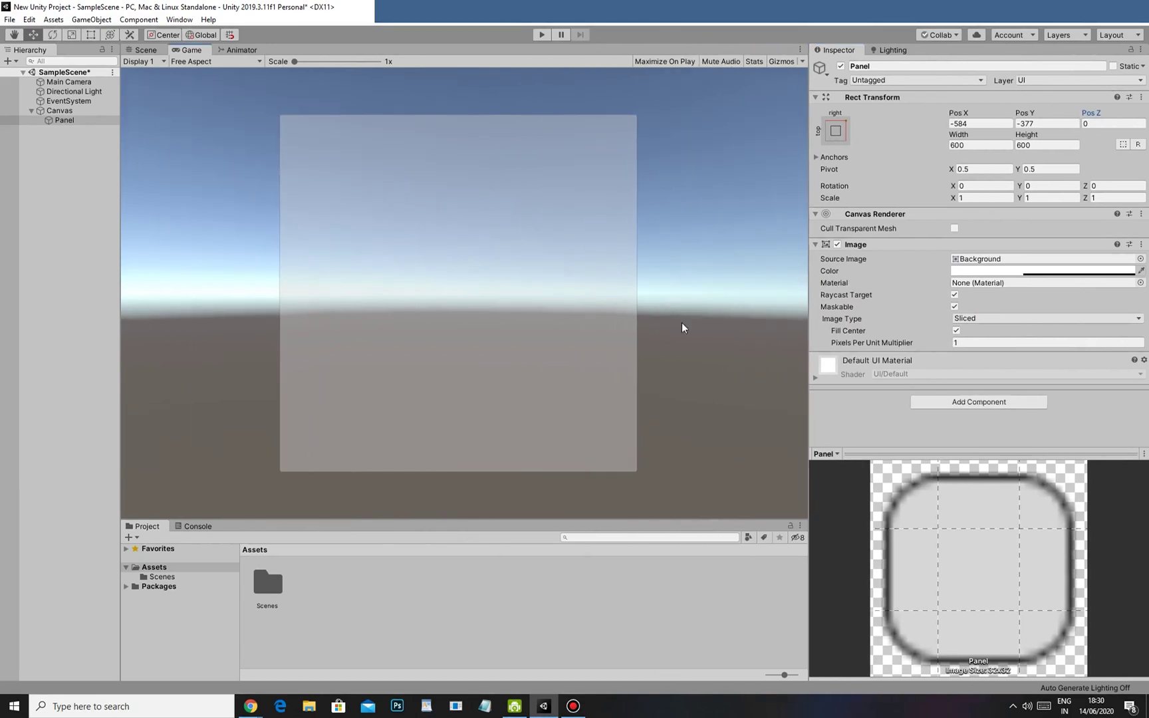
- Set the Game view's aspect ratio to 16:10 and look through the available displays
left_click(216, 64)
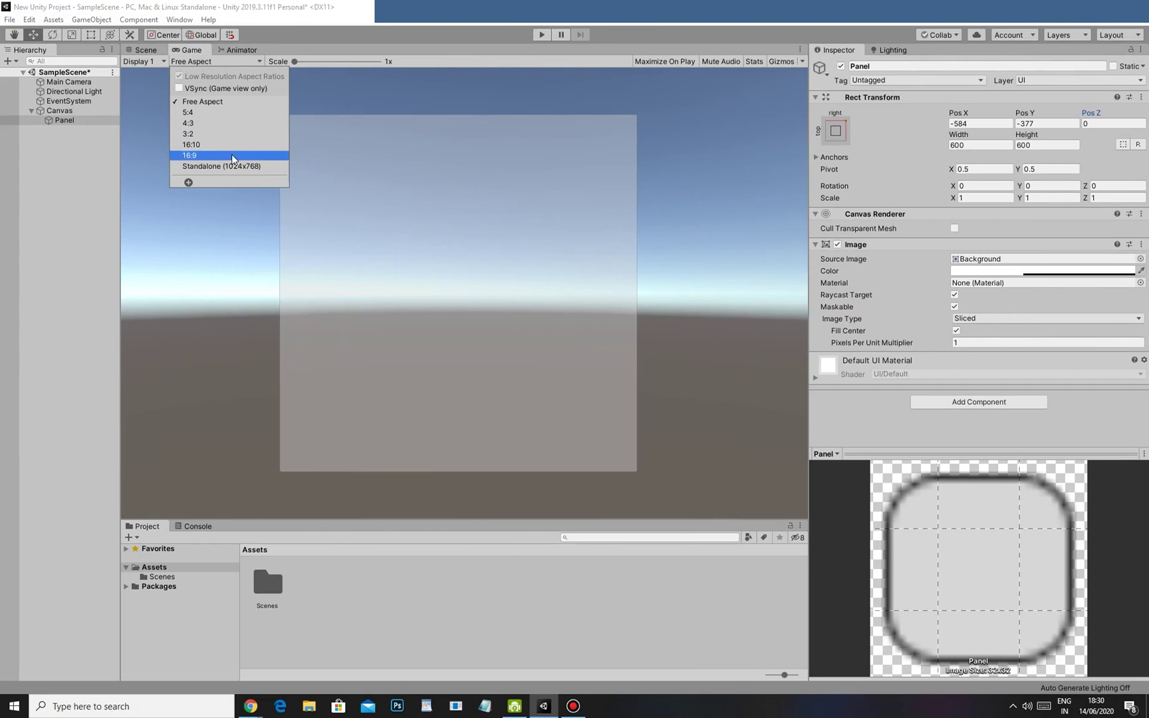
left_click(212, 145)
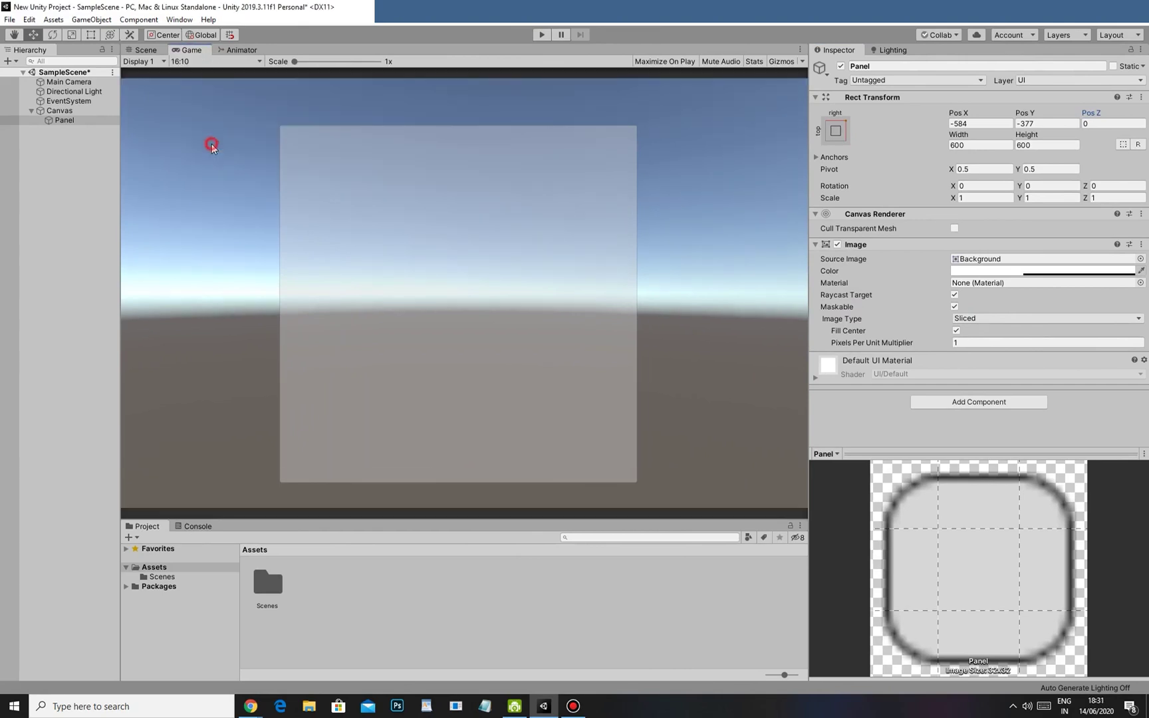
left_click(158, 61)
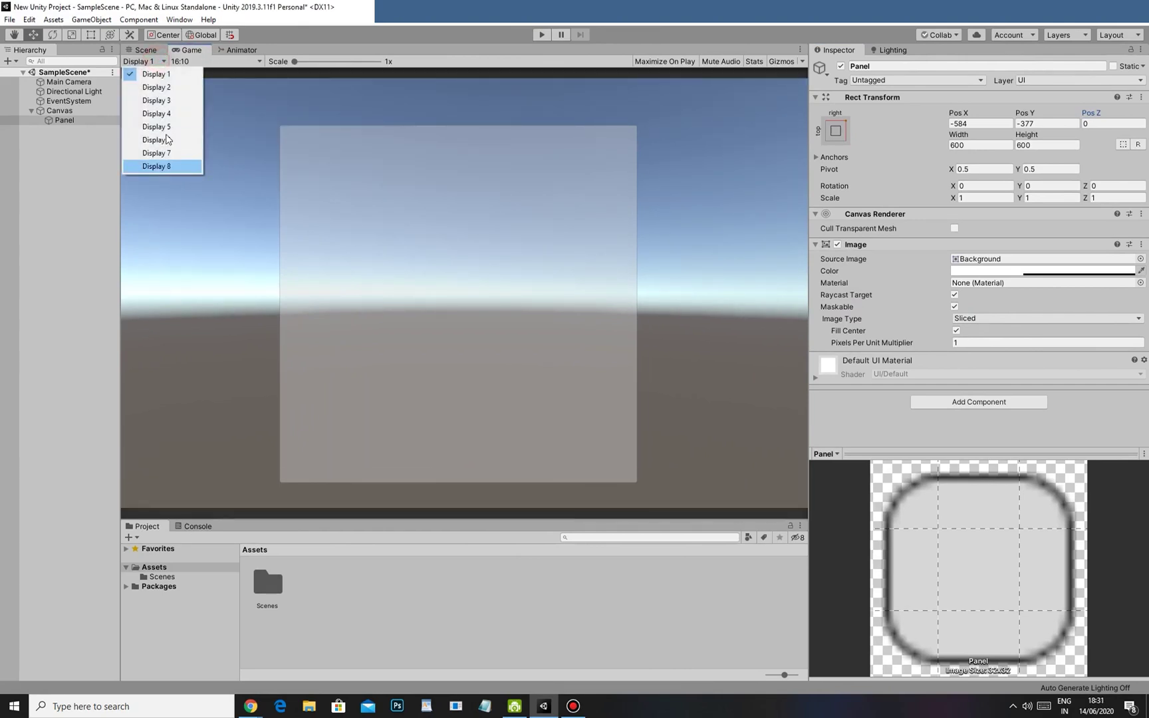
left_click(199, 56)
- Start a new custom Game view size and set its type to Aspect Ratio
left_click(199, 60)
left_click(187, 180)
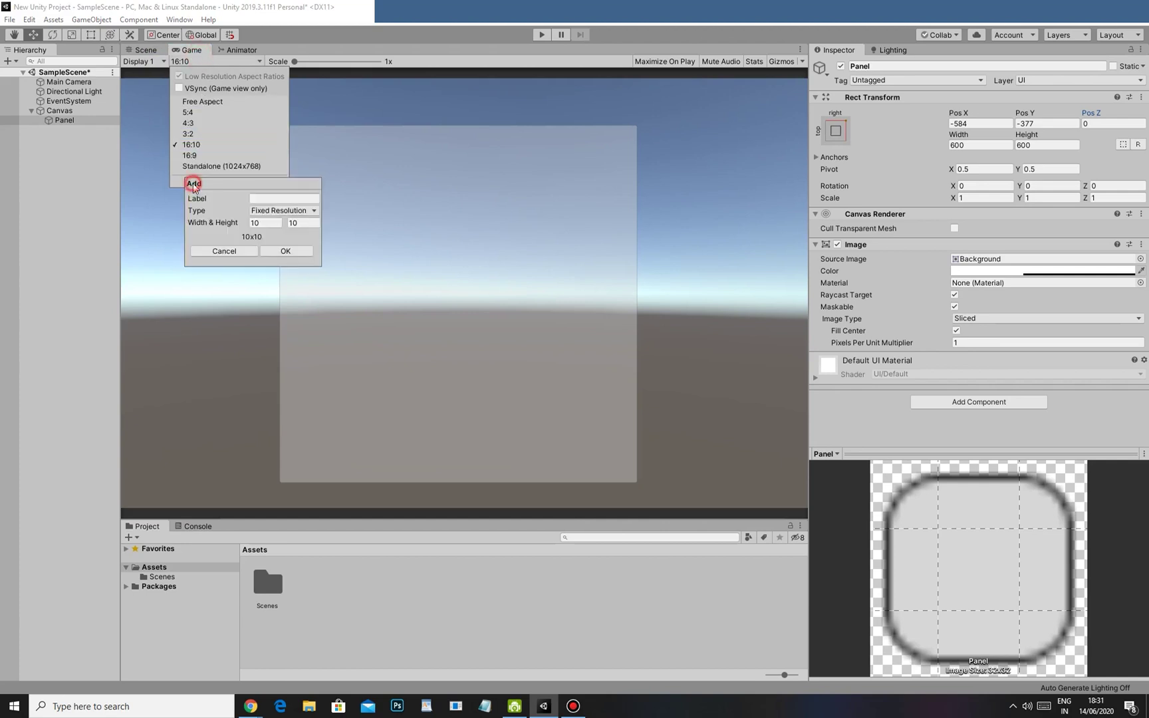
left_click(257, 197)
left_click(271, 211)
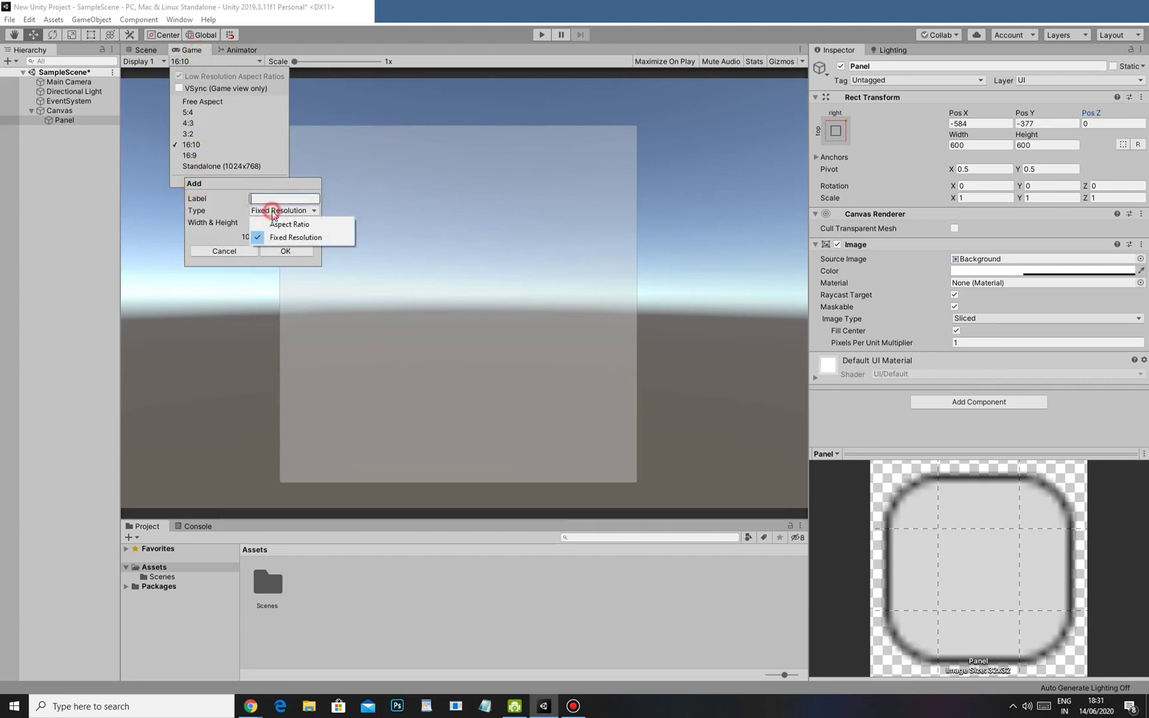
left_click(265, 209)
left_click(269, 210)
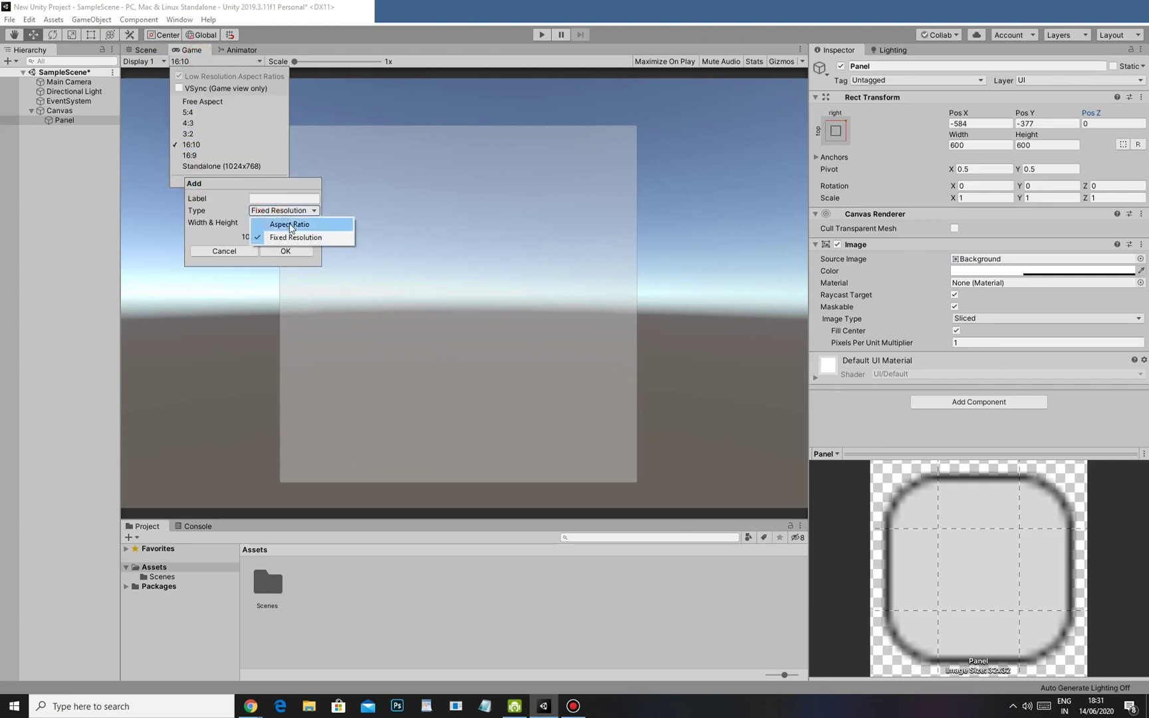
left_click(270, 225)
- Set the new aspect ratio's width to 1080 and height to 1920, and add it to the Game view
left_click(267, 224)
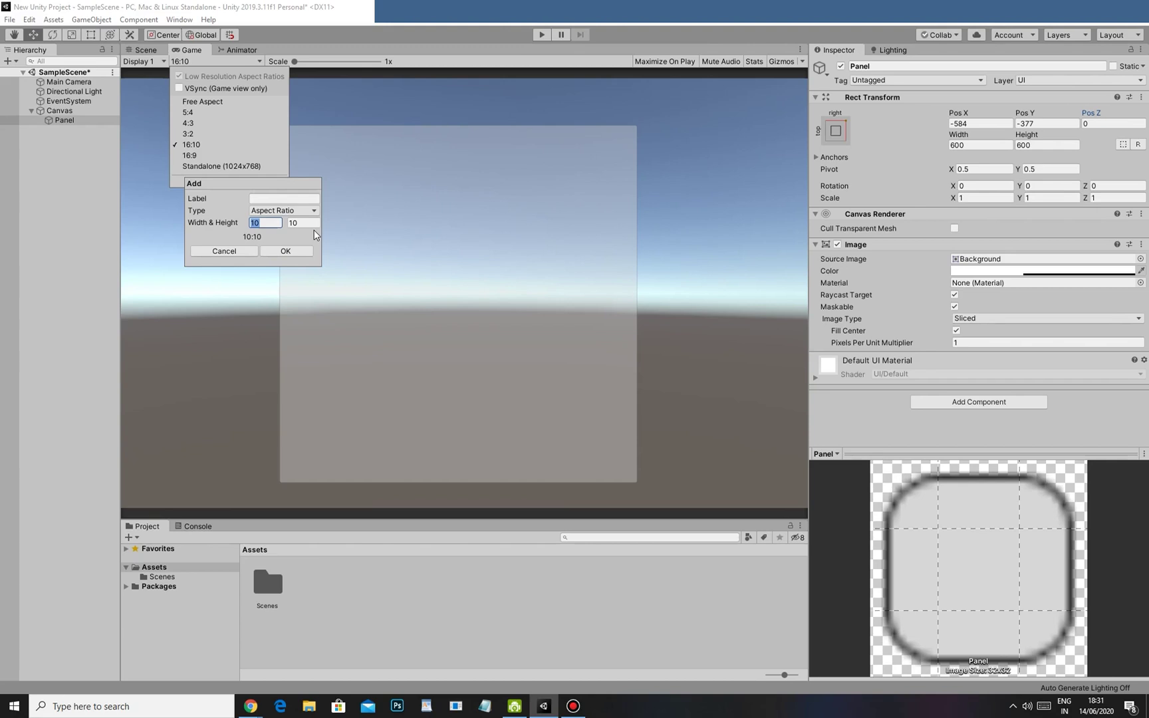
type("1920")
key("Tab")
type("1080")
key("shift+Tab")
type("1080")
key("Tab")
type("1920")
left_click(275, 249)
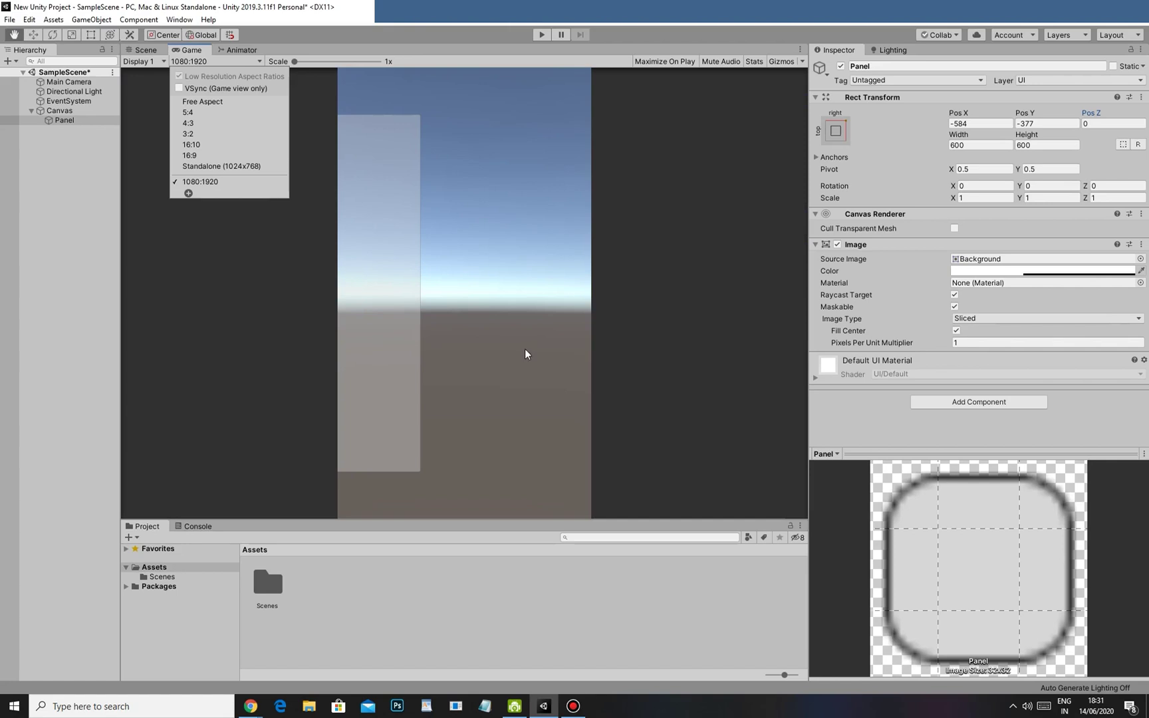
left_click(478, 332)
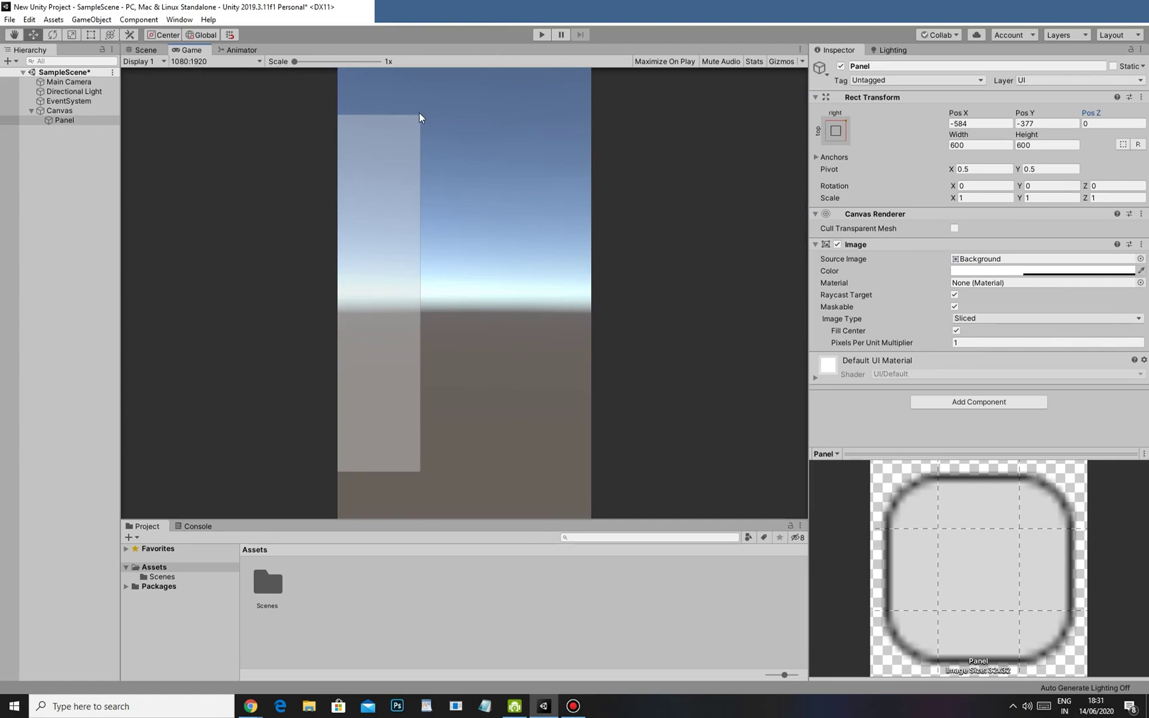
- Examine in the Scene view how the Panel sits relative to the portrait Canvas outline
left_click(154, 51)
scroll(479, 293, "down", 5)
middle_click_drag(480, 293, 721, 280)
scroll(523, 390, "up", 10)
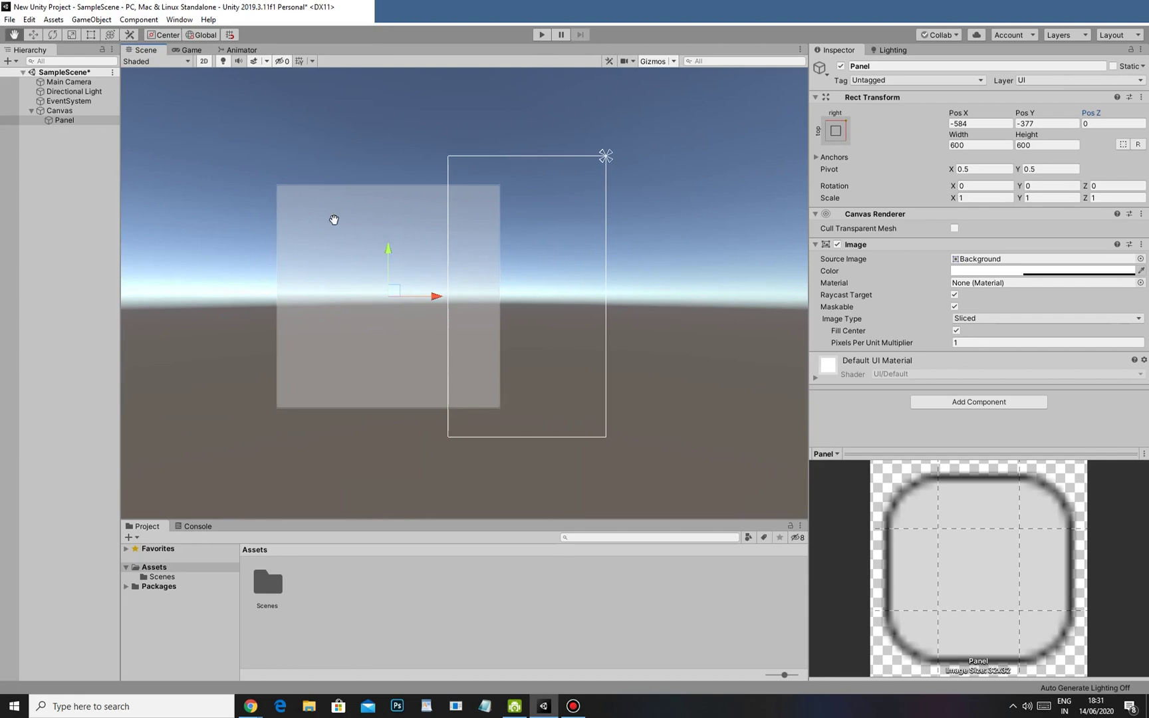
left_click_drag(454, 284, 403, 287)
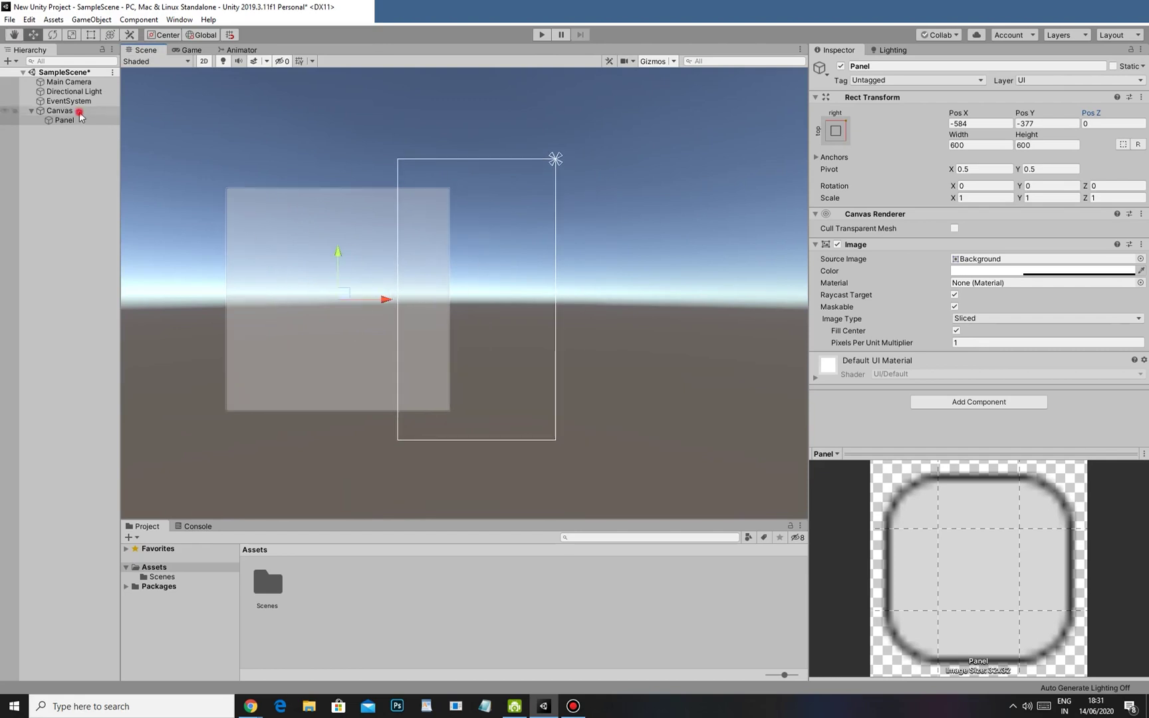
- Set the Canvas Scaler's UI Scale Mode to Scale With Screen Size on the Canvas
left_click(79, 111)
middle_click_drag(326, 240, 352, 311)
right_click_drag(353, 310, 590, 421, "alt")
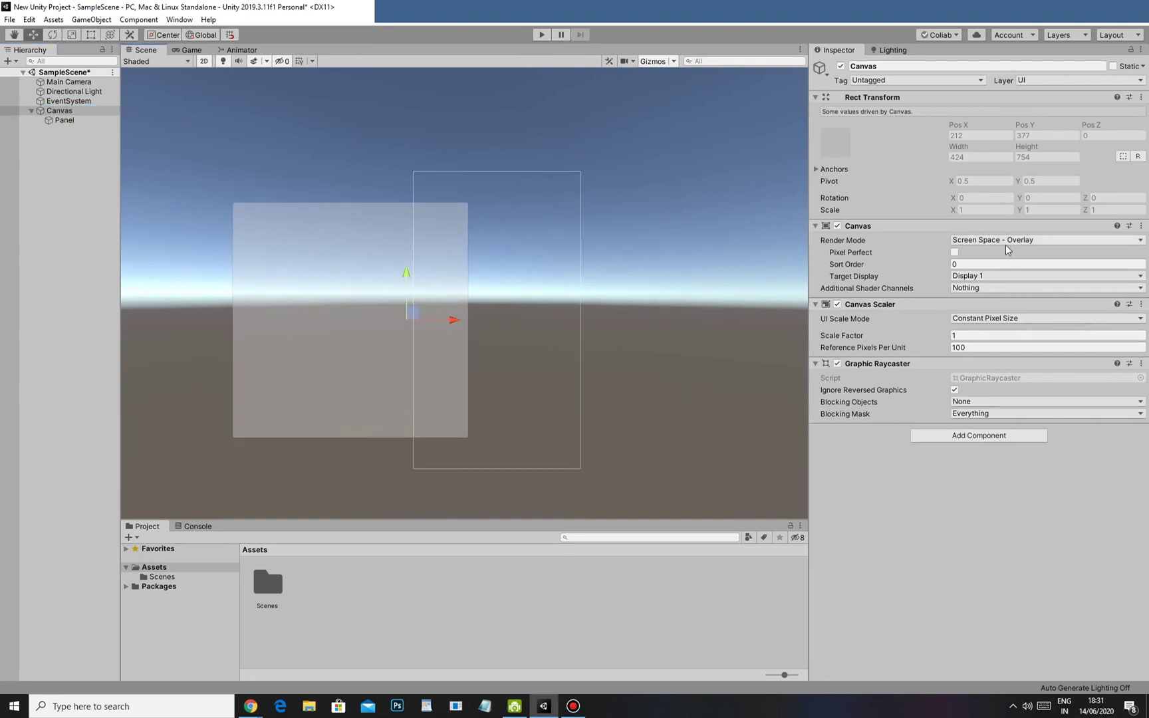
left_click(987, 319)
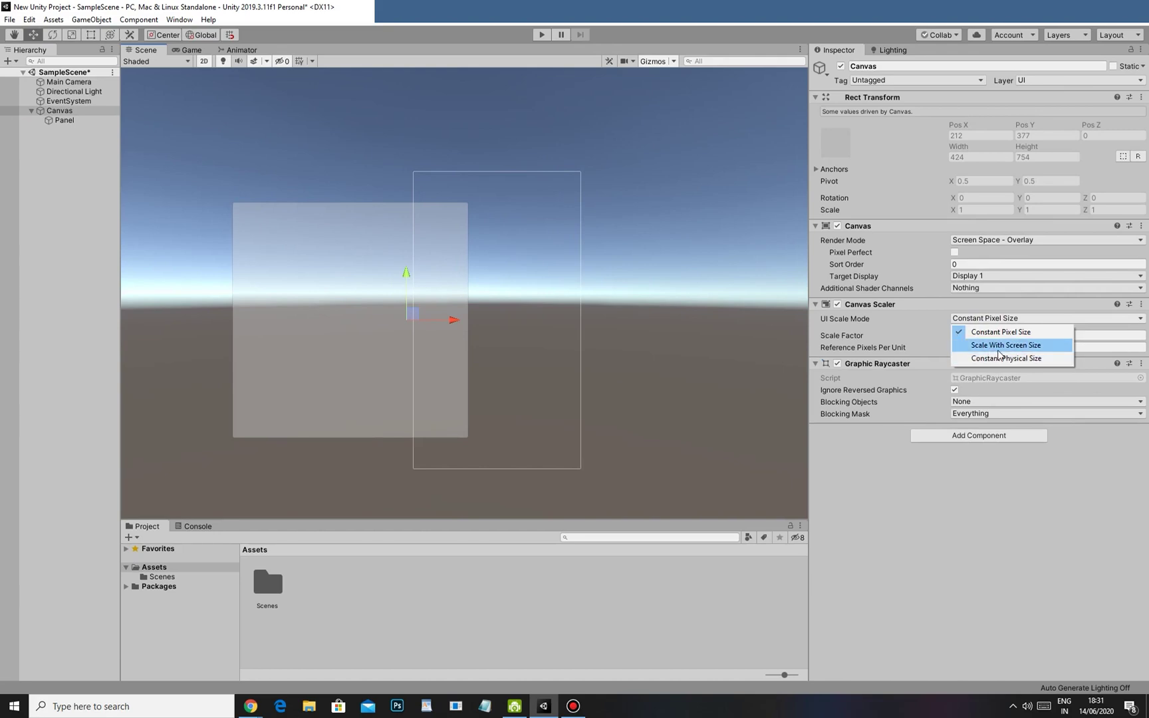
left_click(997, 351)
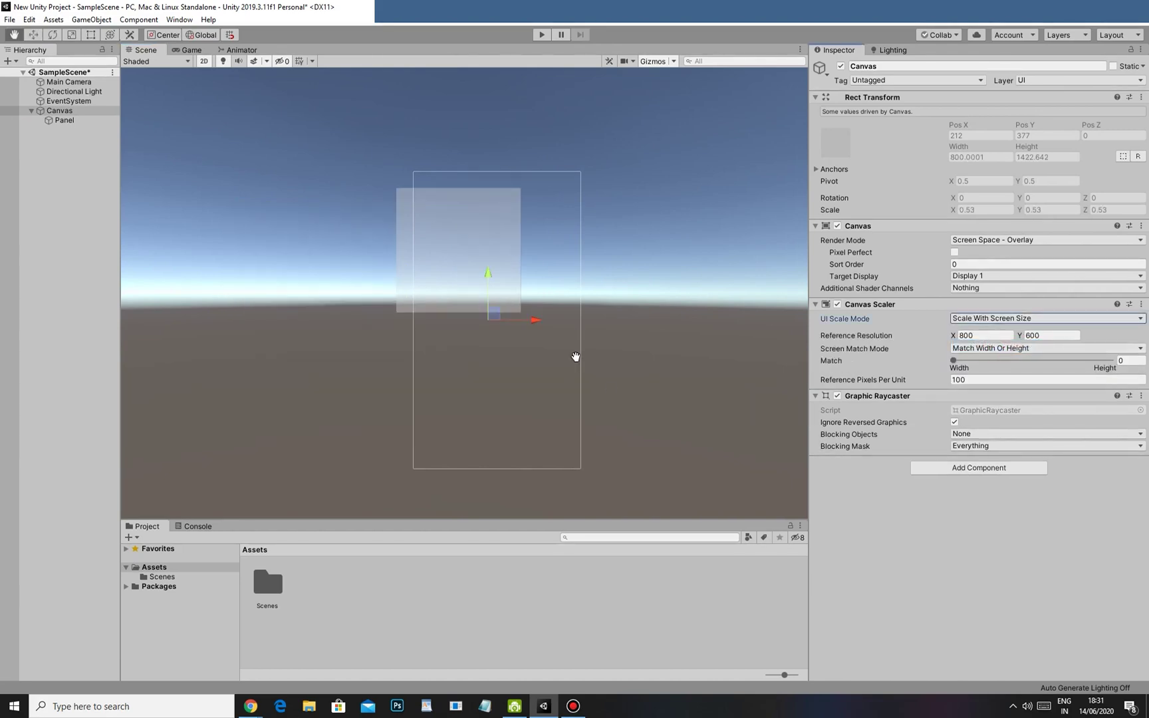
- Try the Constant Physical Size and Constant Pixel Size modes on the Canvas Scaler, and return it to Scale With Screen Size
left_click(968, 318)
left_click(980, 359)
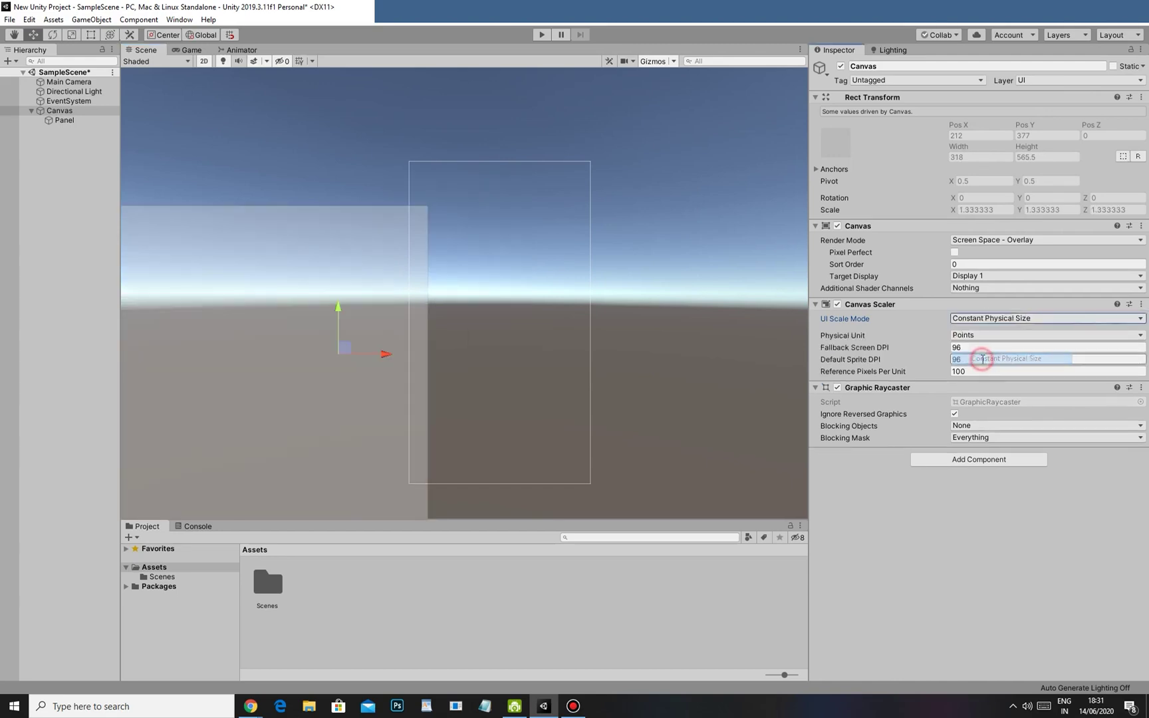
left_click(985, 318)
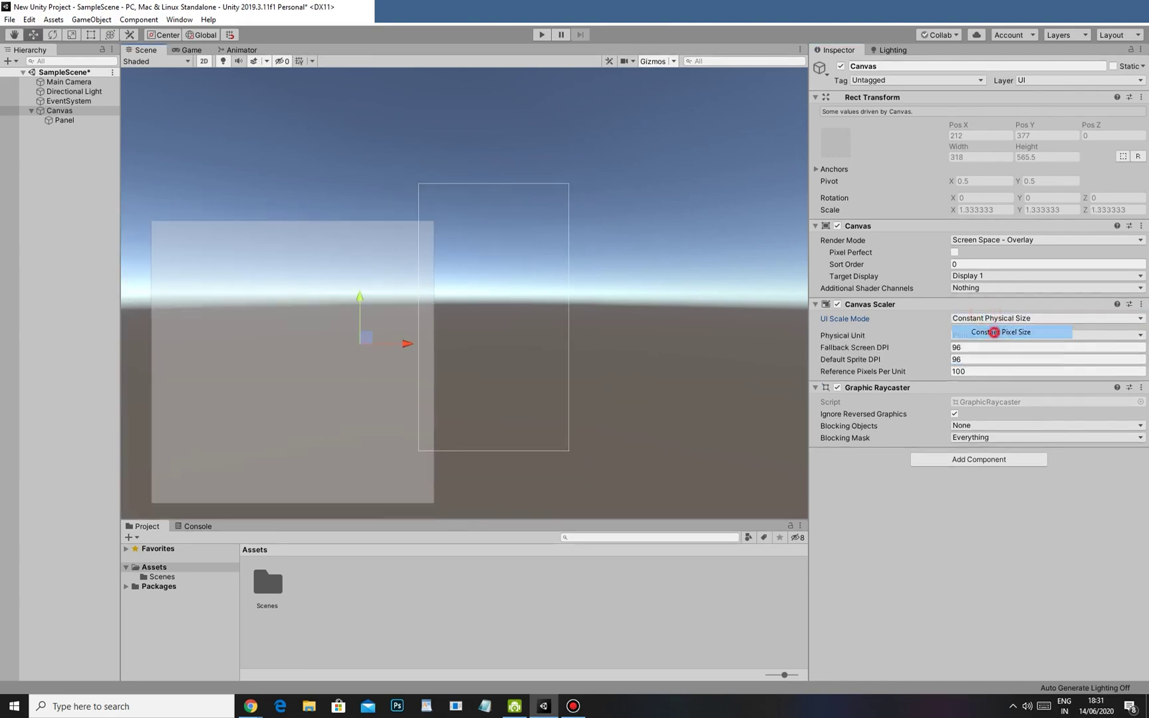
left_click(987, 335)
scroll(501, 382, "up", 1)
left_click(970, 319)
left_click(974, 343)
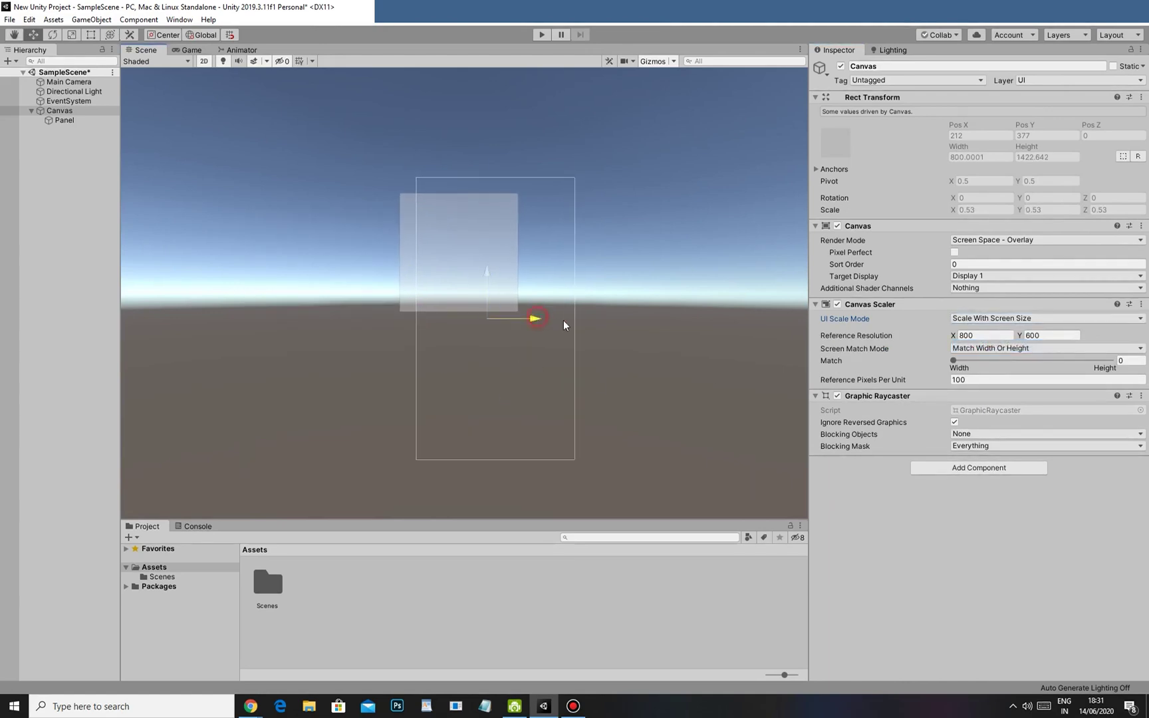
left_click(194, 49)
- Anchor the Panel to middle-center and set its Pos X and Pos Y to 0
left_click(64, 120)
middle_click_drag(590, 200, 583, 215)
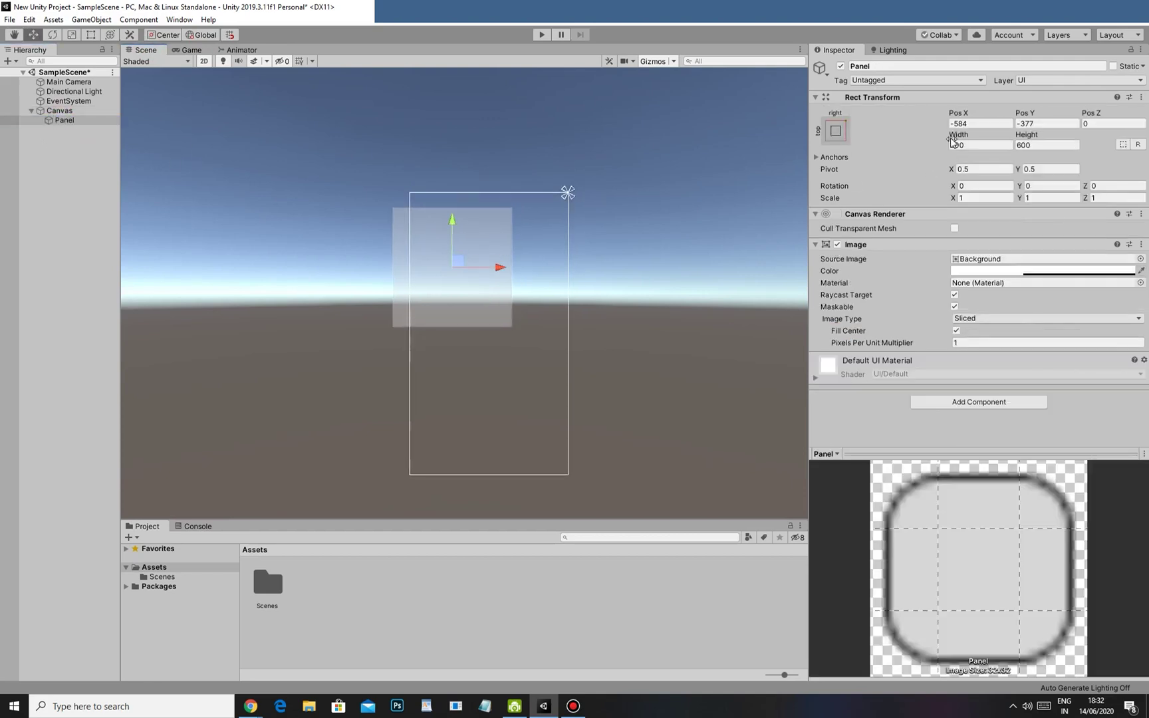
left_click(837, 129)
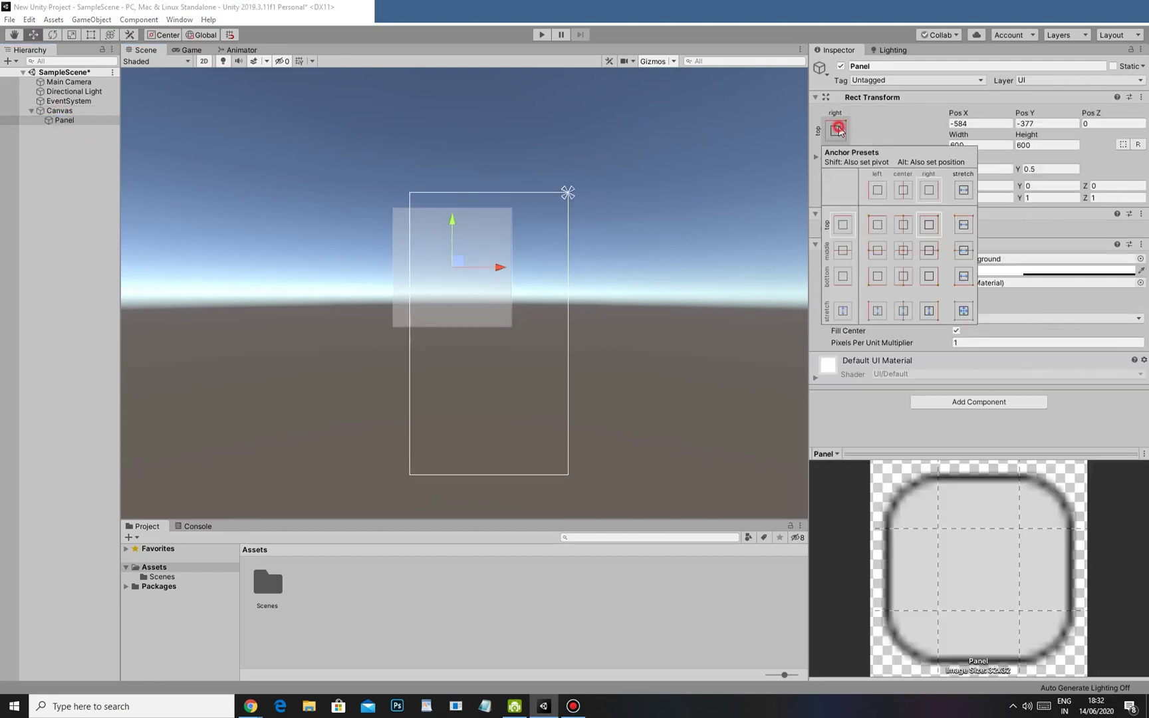
left_click(902, 252)
left_click(992, 121)
type("0")
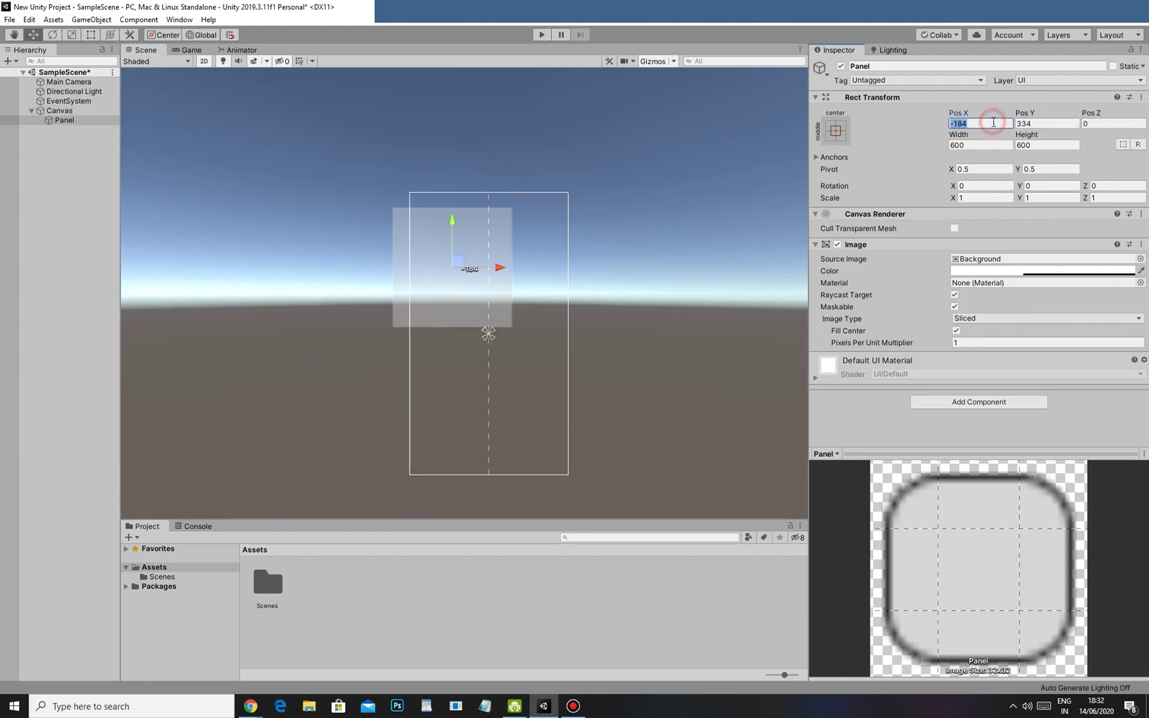
key("Tab")
type("0")
key("Tab")
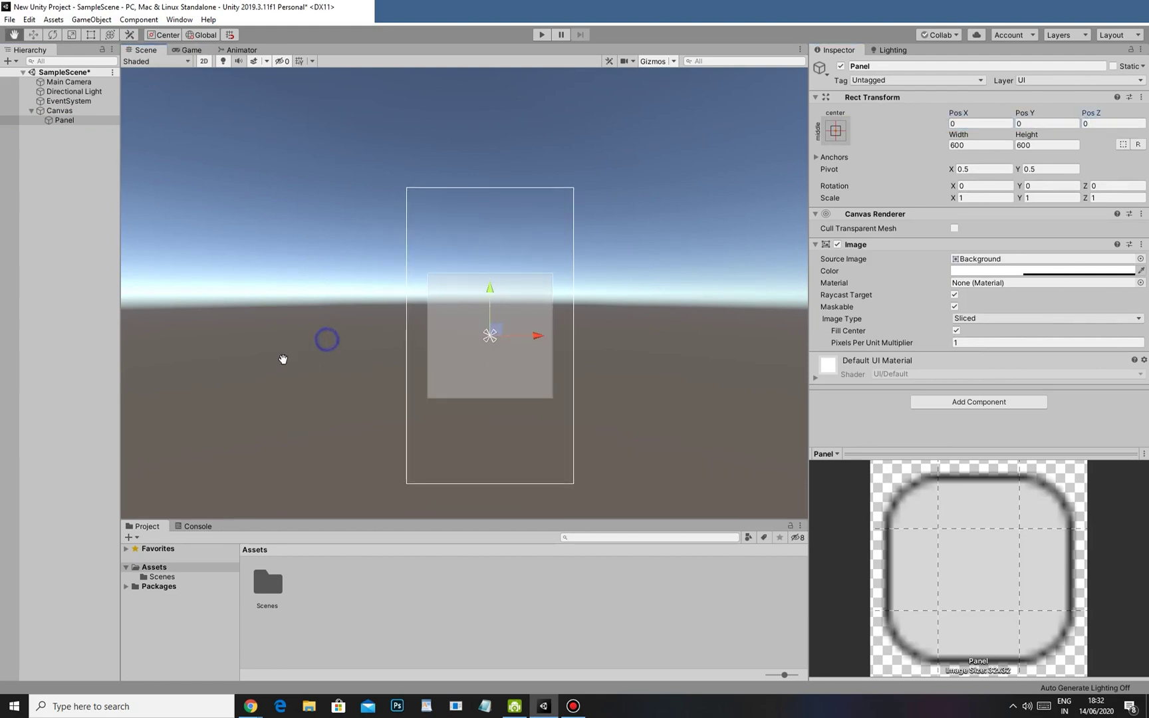
- Undock the Game view into a floating window that leaves the Canvas visible in the Scene view, and resize it
left_click(192, 50)
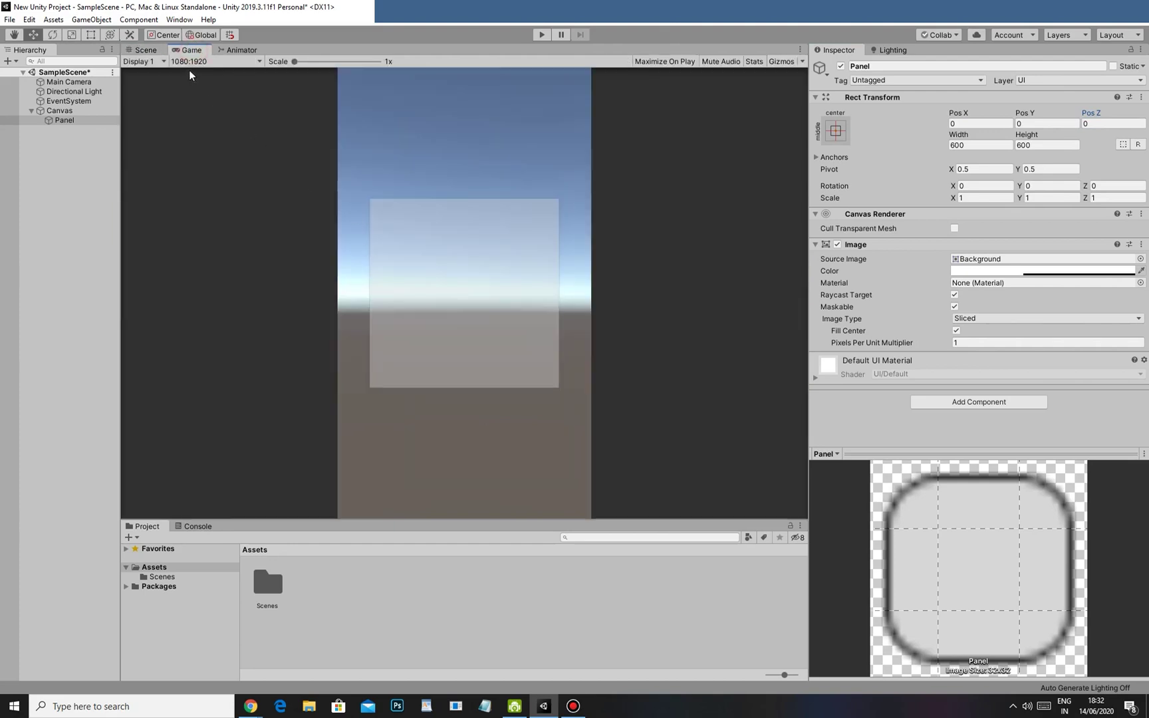
left_click_drag(257, 96, 605, 273)
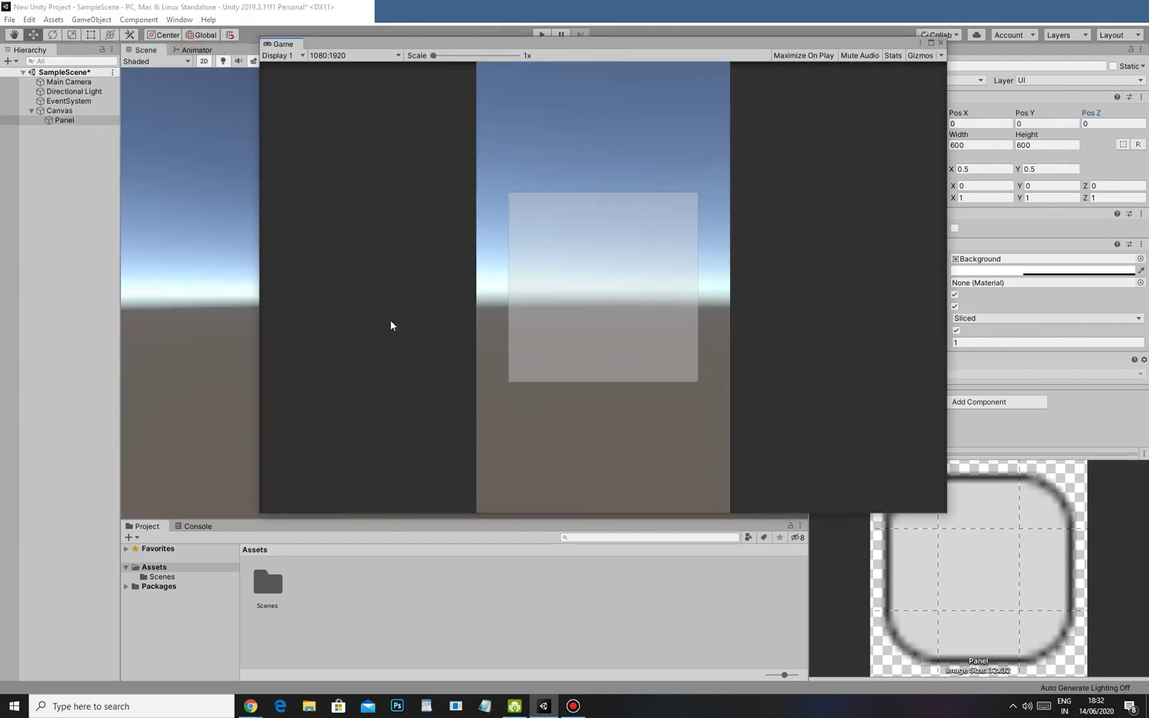
left_click_drag(328, 60, 1012, 287)
left_click_drag(1065, 203, 828, 140)
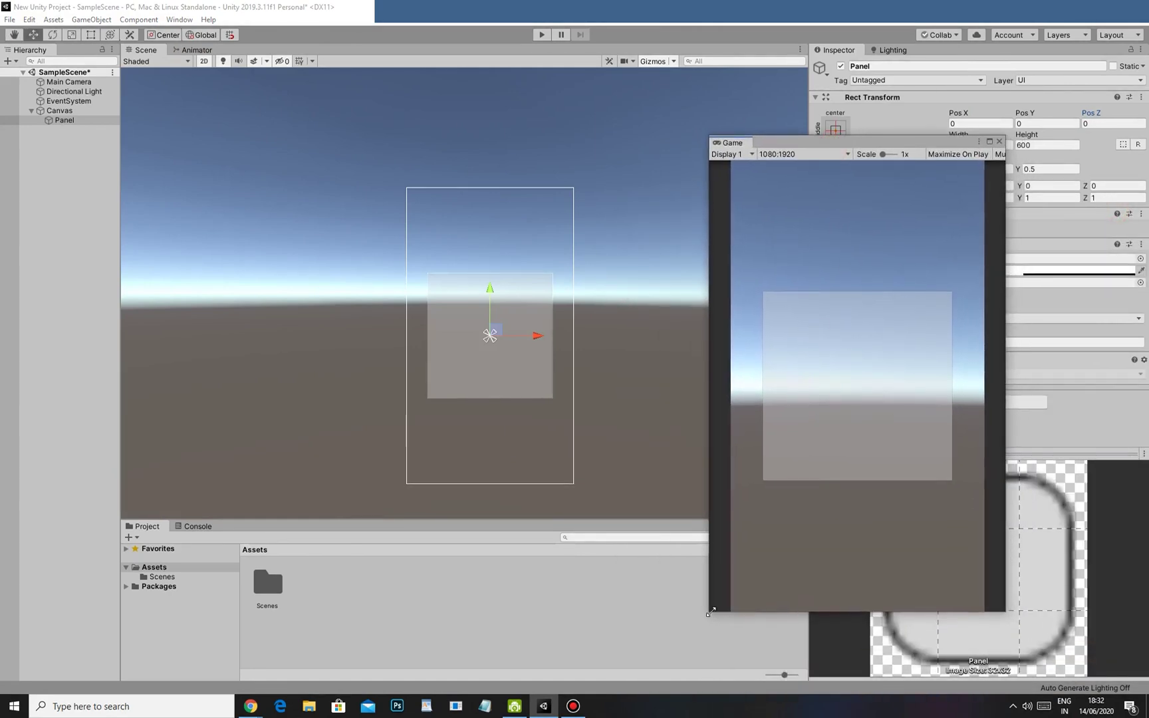
left_click_drag(710, 613, 602, 652)
left_click(710, 154)
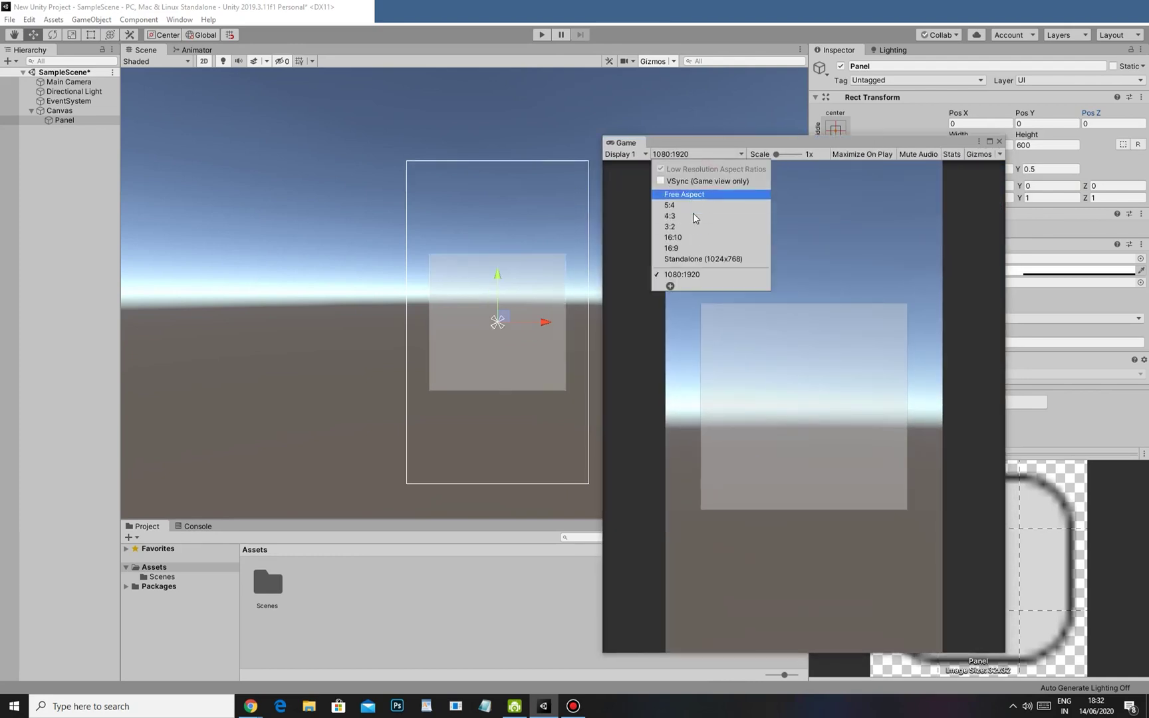
left_click(670, 286)
left_click(751, 304)
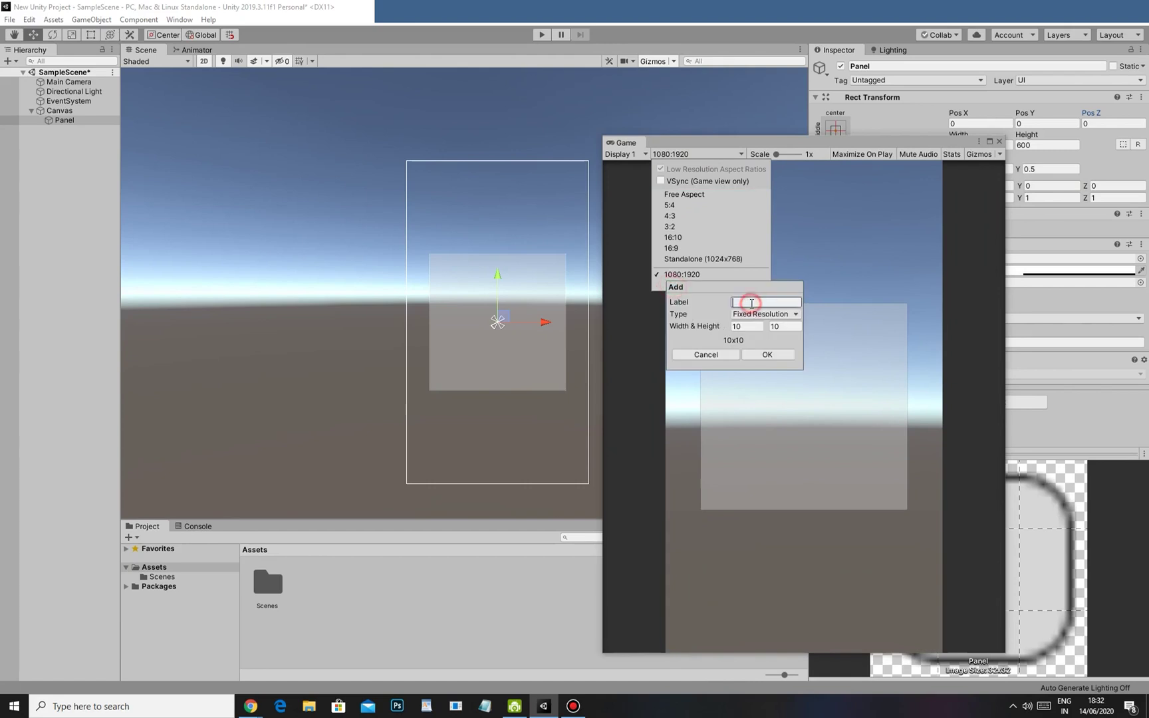
left_click(765, 314)
left_click(764, 327)
left_click(751, 302)
- Preview the Panel in the Game view at 16:10 and return the view to 1080:1920
left_click(672, 238)
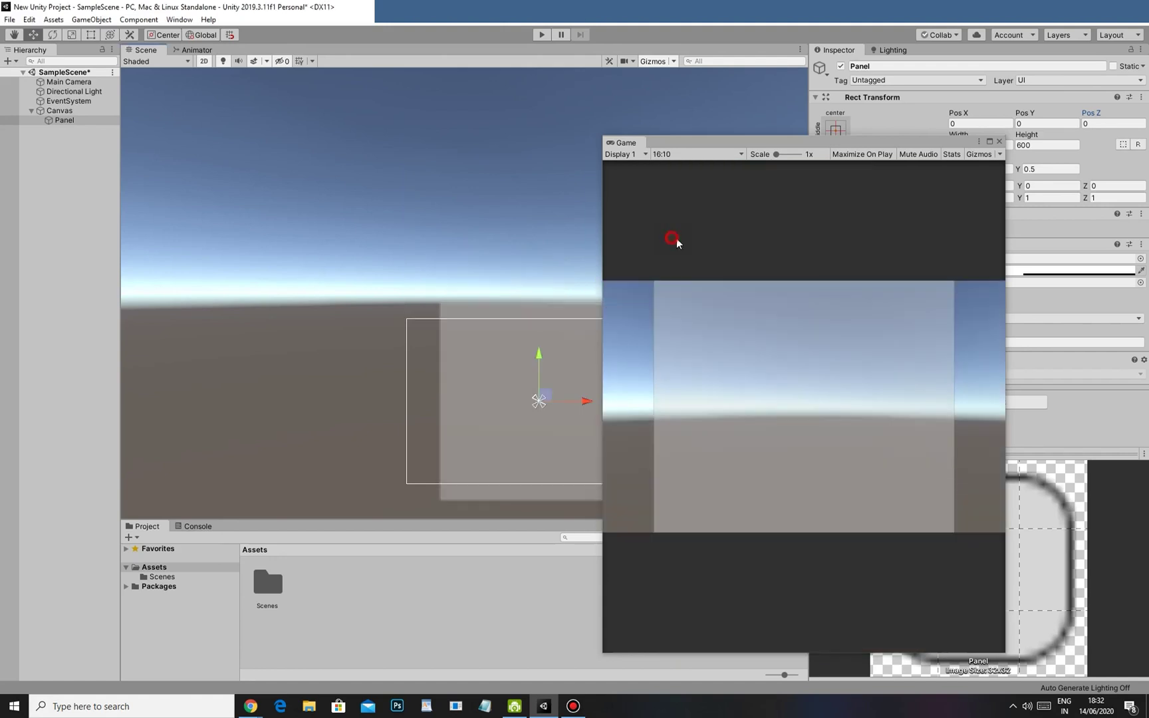
left_click(665, 153)
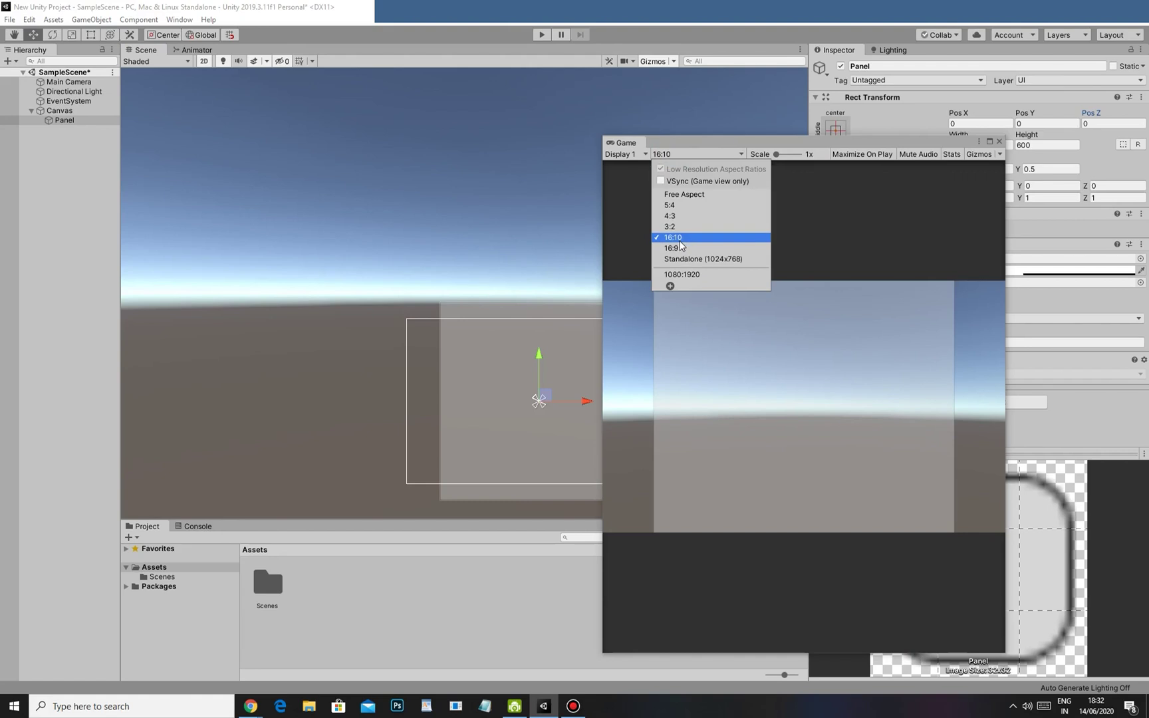
left_click(681, 275)
- Start another custom Game view size of type Aspect Ratio, leaving its label empty
left_click(705, 153)
left_click(673, 286)
left_click(746, 302)
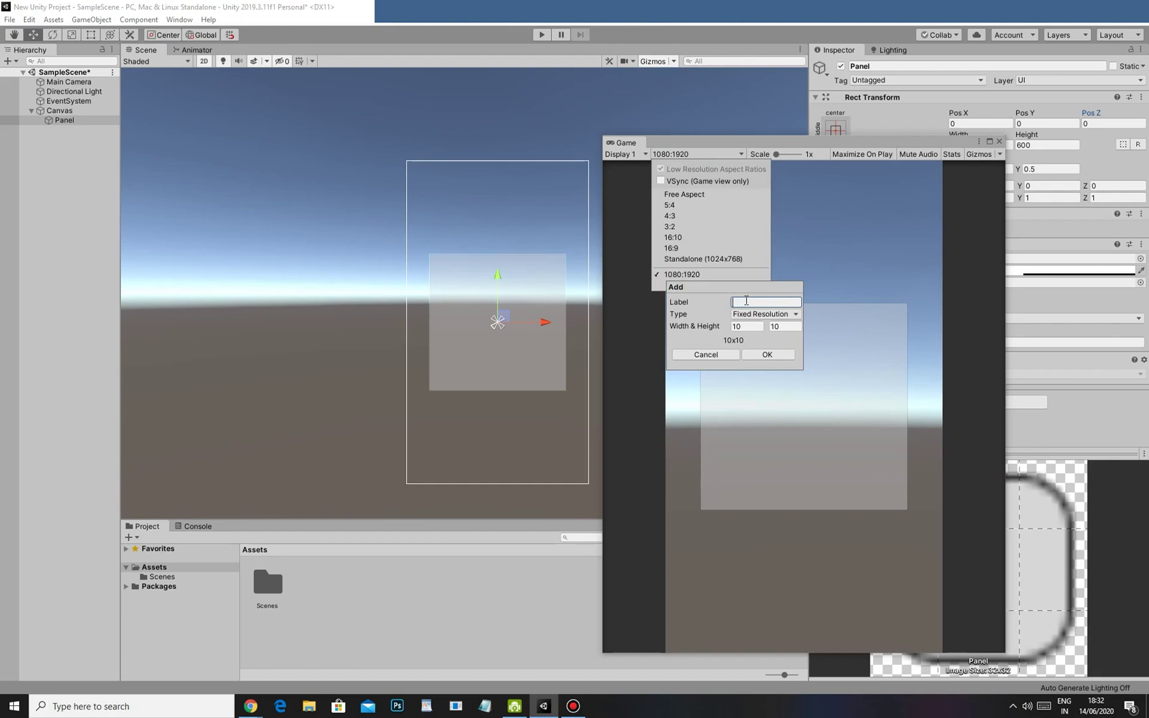
type("720")
left_click(749, 316)
left_click(755, 323)
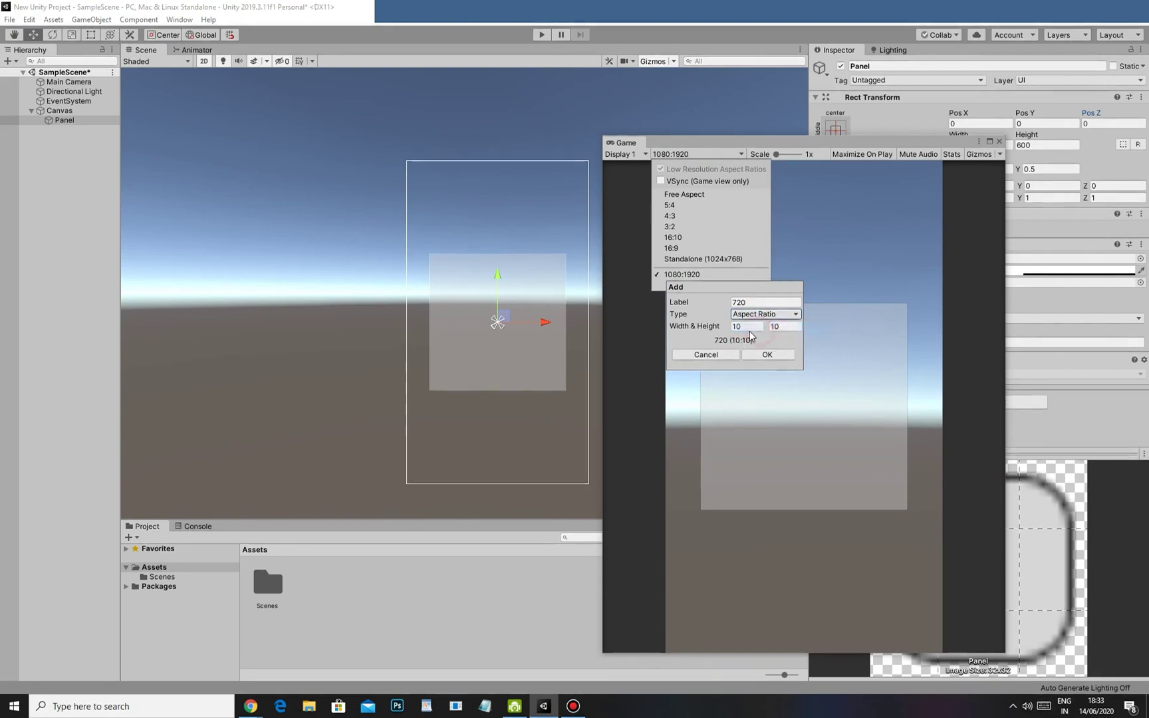
left_click(761, 302)
key("BackSpace")
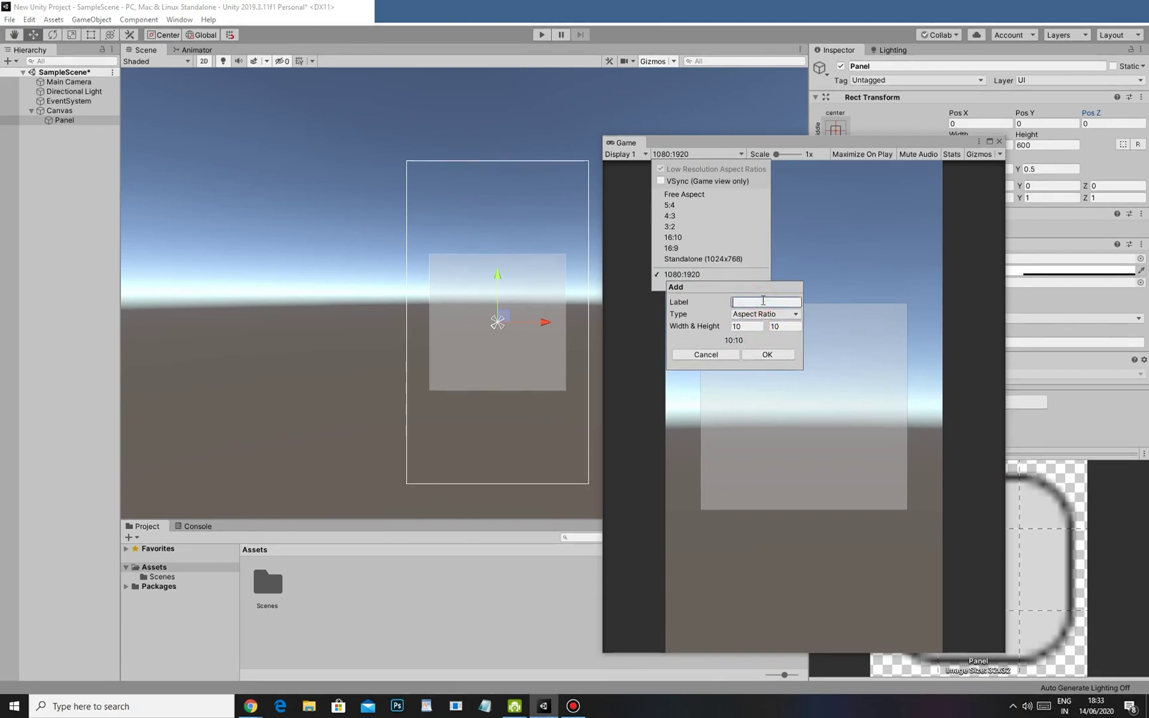
- Set the custom aspect ratio's width to 720 and height to 1280, and add it to the Game view
left_click(759, 324)
type("720")
key("Tab")
type("1280")
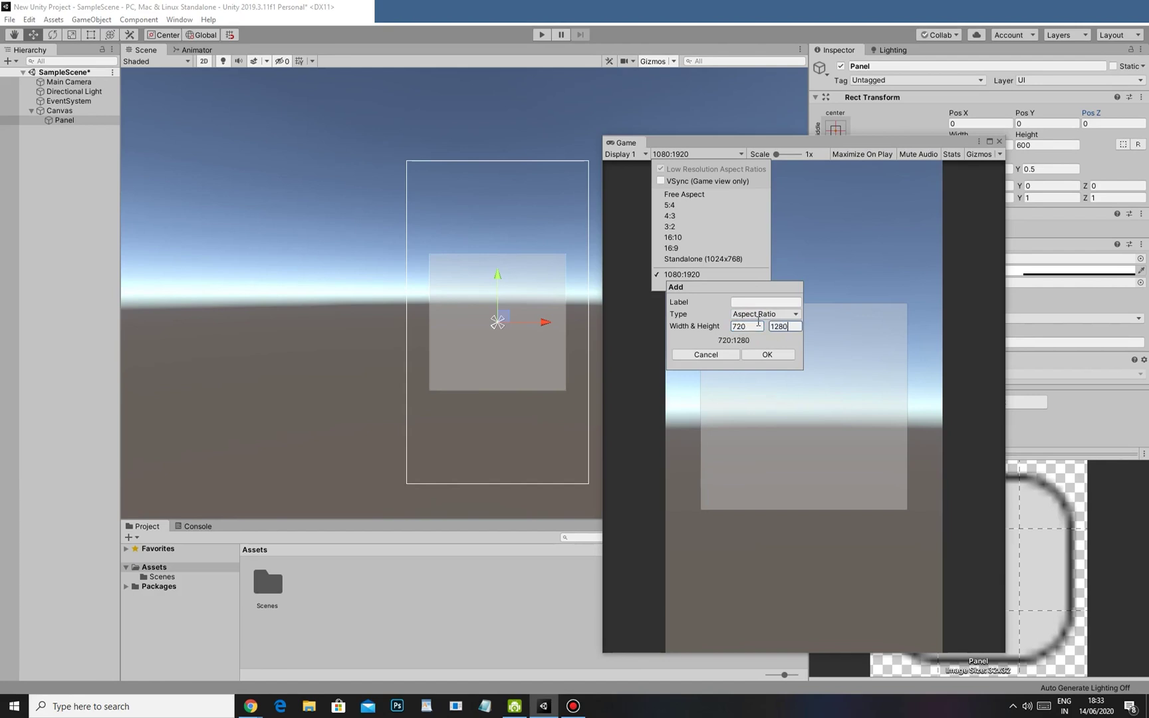
left_click(771, 355)
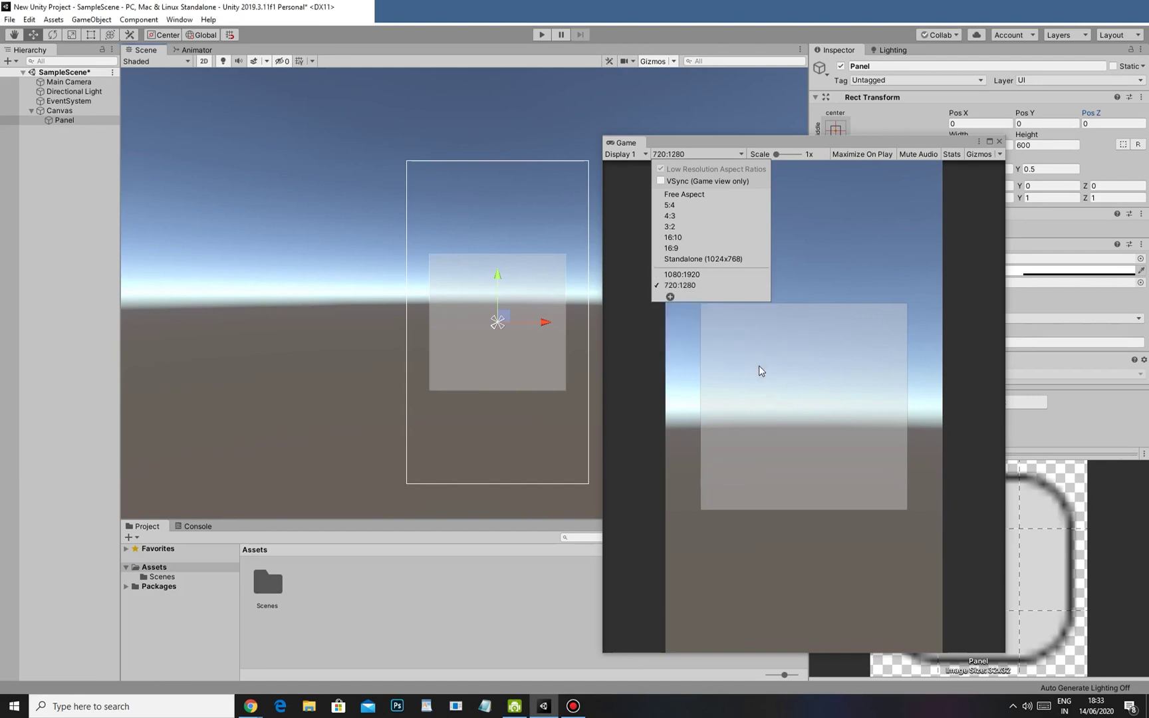
left_click(503, 362)
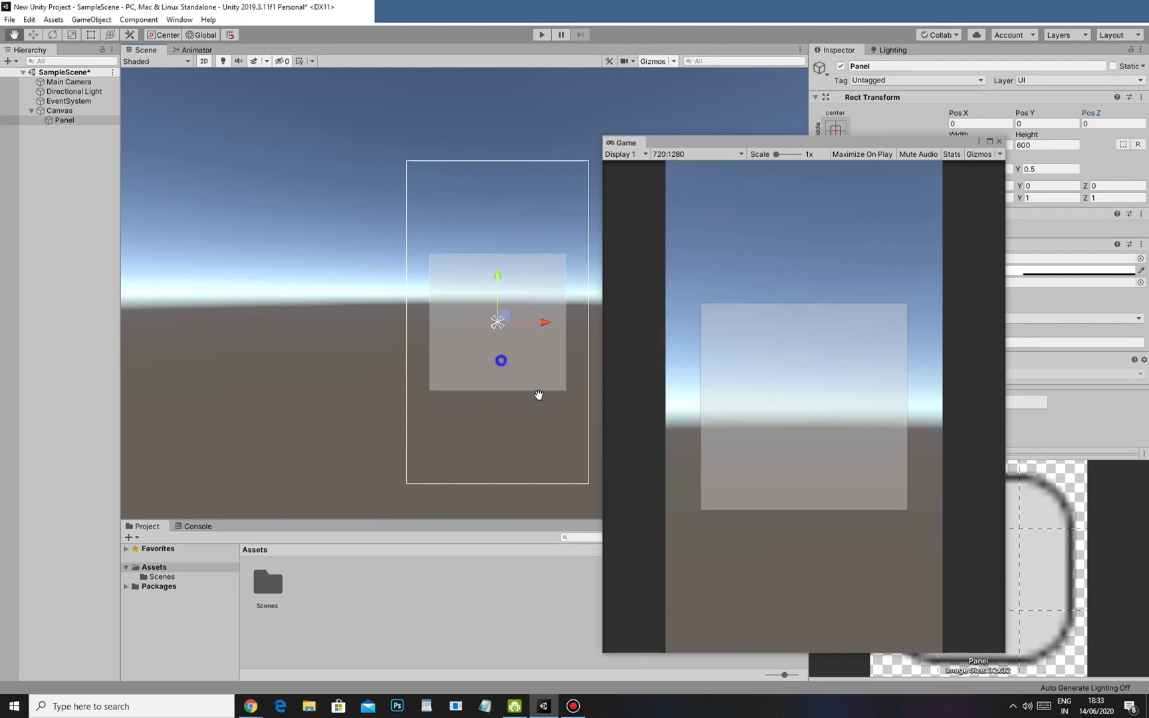
- Compare the Panel in the Game view at 1080:1920 and at 720:1280
left_click(698, 154)
left_click(685, 274)
left_click(698, 154)
left_click(683, 285)
- Preview the Panel at the 5:4 aspect ratio in both the Game view and the Scene view
left_click(690, 154)
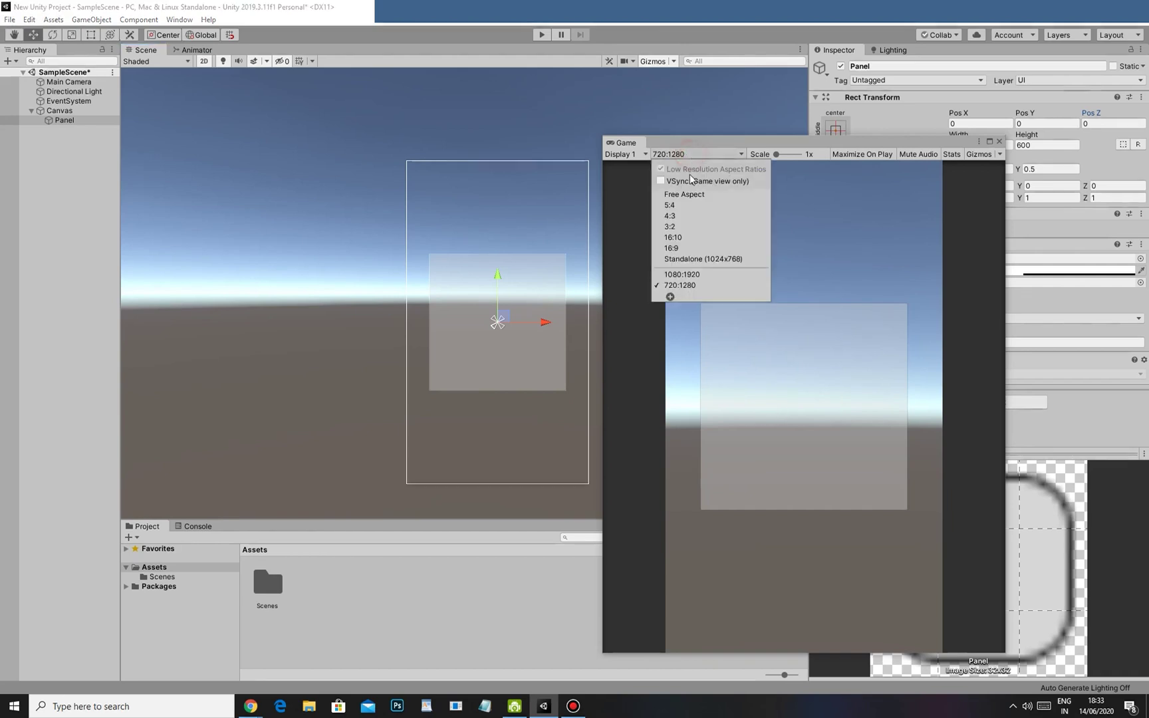
left_click(670, 205)
key("q")
scroll(508, 378, "down", 1)
left_click_drag(467, 377, 319, 348)
scroll(319, 348, "down", 1)
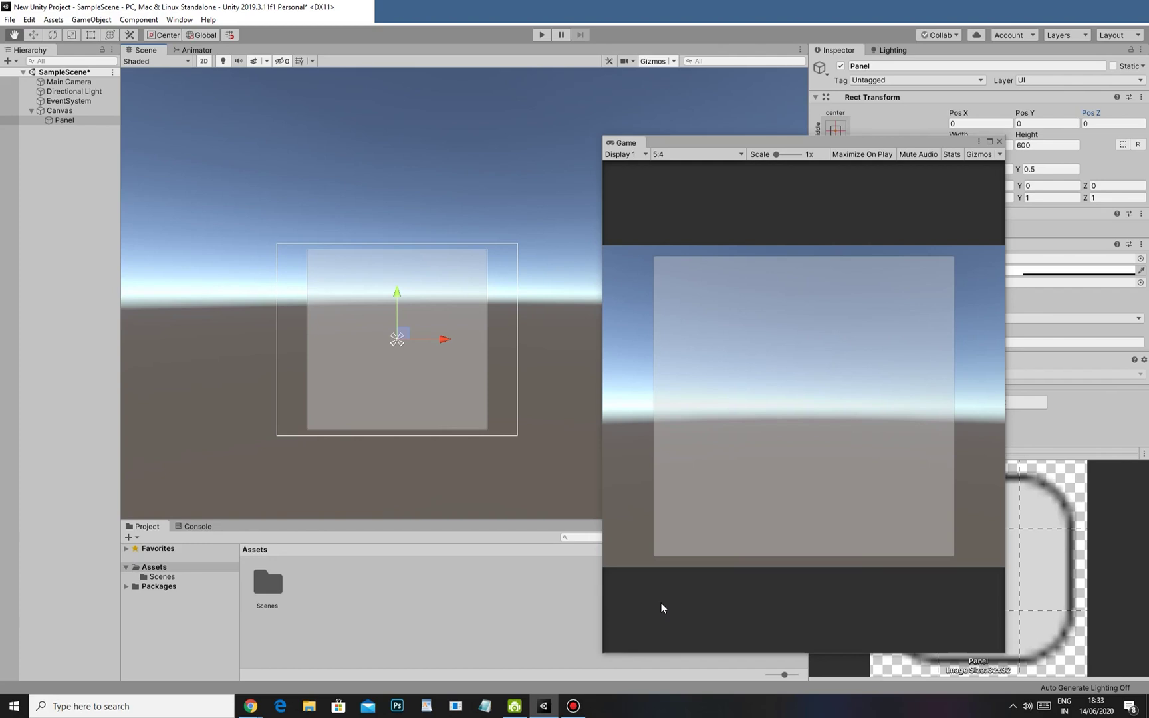
key("w")
- Switch the Game view to 1080:1920 and on to 720:1280 to check the Panel
left_click(695, 154)
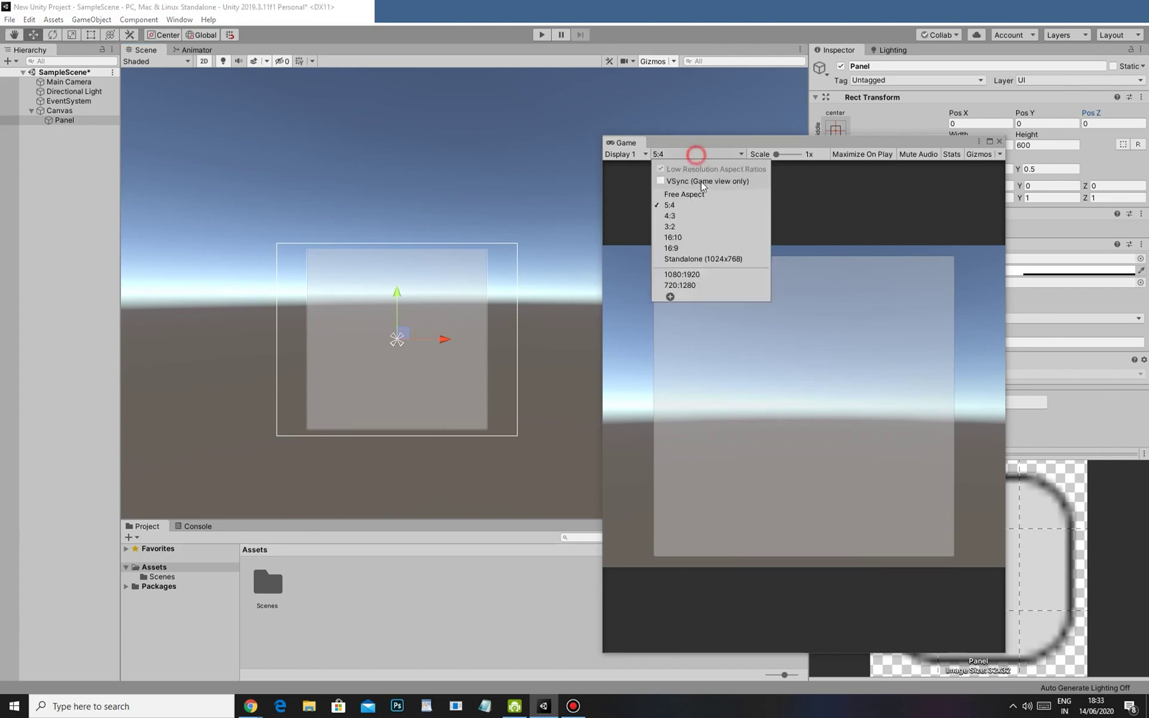
left_click(692, 277)
left_click(731, 155)
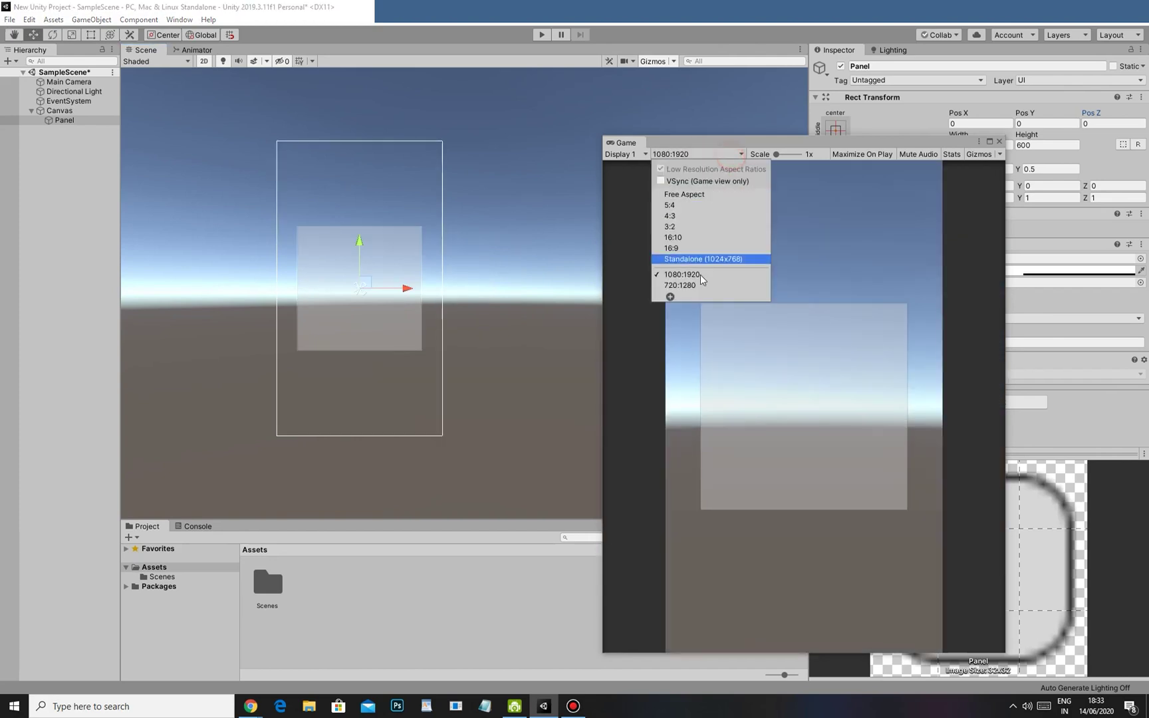
left_click(701, 285)
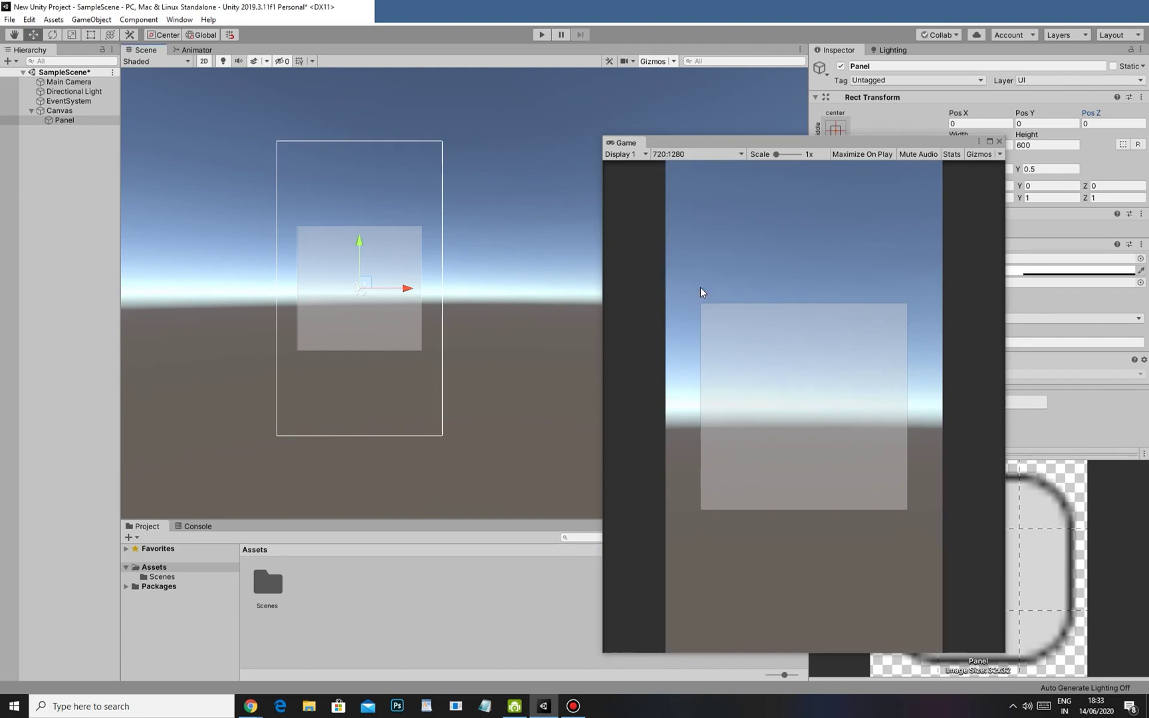
- Dock the floating Game view back beside the Scene and Animator views, and bring the Canvas into view in the Scene view
left_click_drag(695, 142, 714, 43)
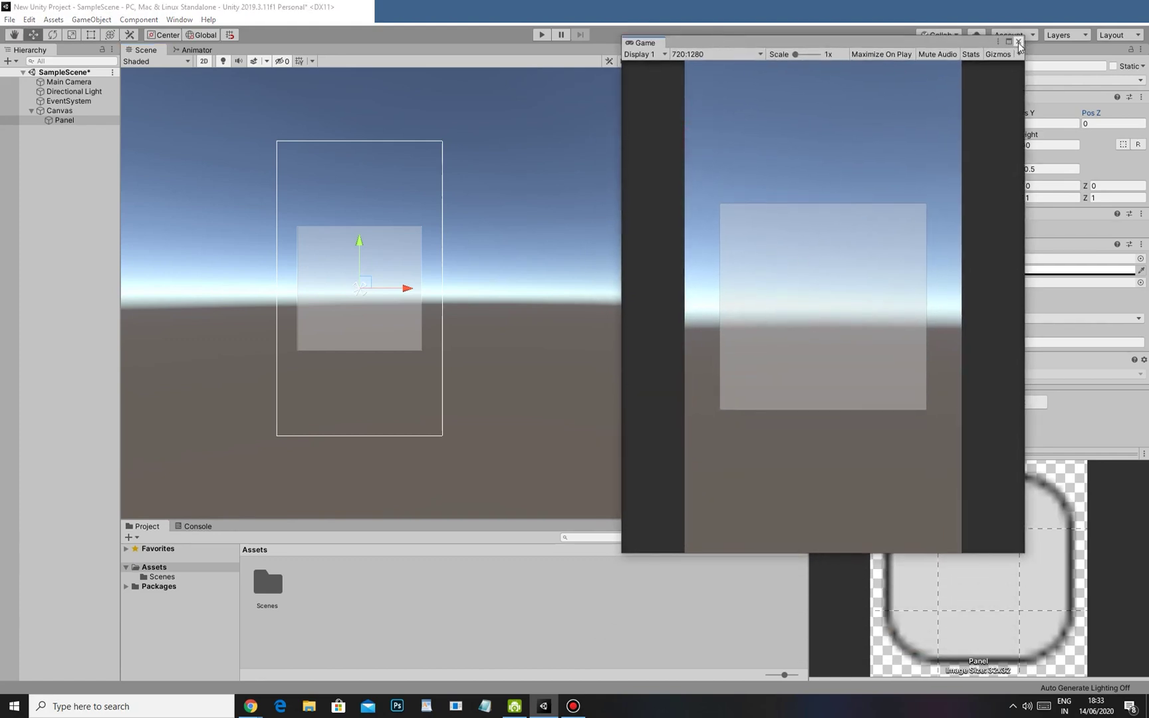
left_click_drag(710, 41, 600, 48)
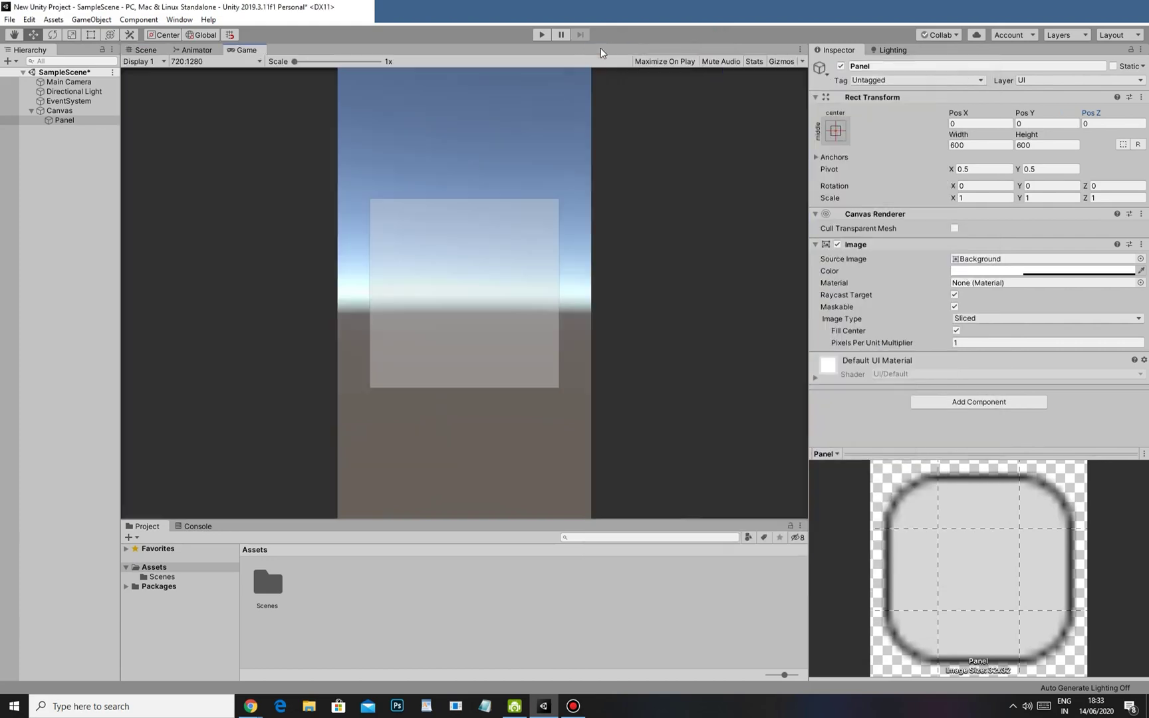
left_click(154, 52)
left_click_drag(384, 357, 450, 382)
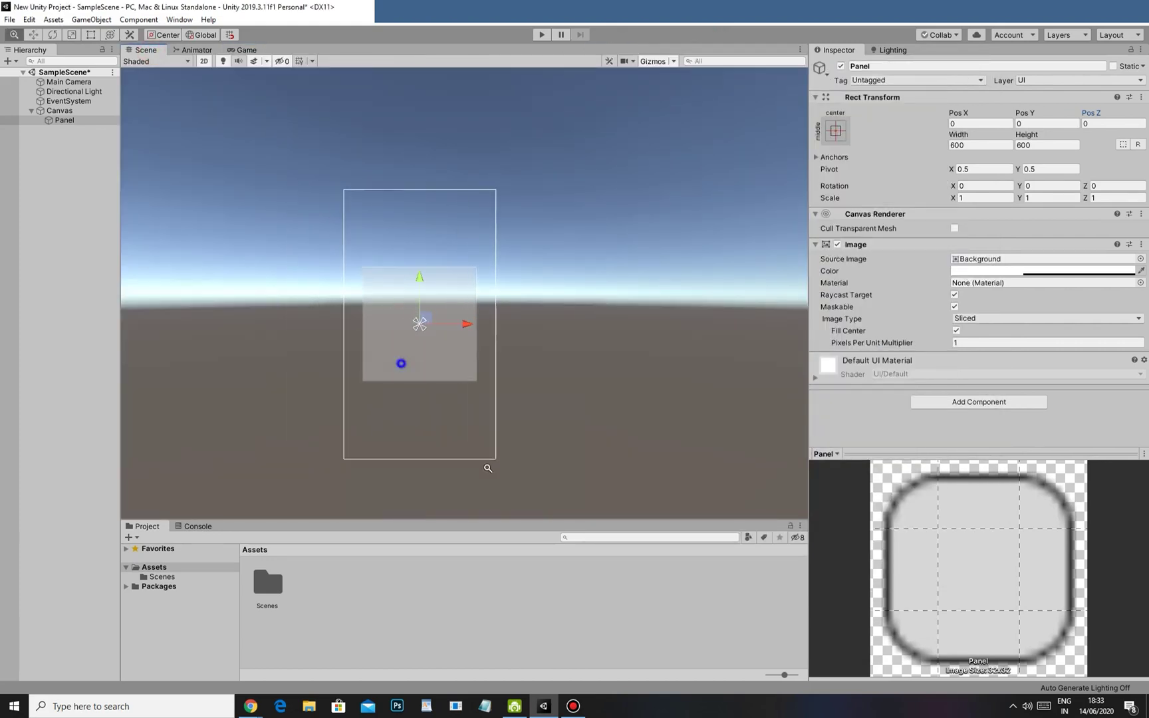
scroll(450, 382, "up", 2)
scroll(370, 226, "up", 4)
left_click_drag(362, 233, 420, 188)
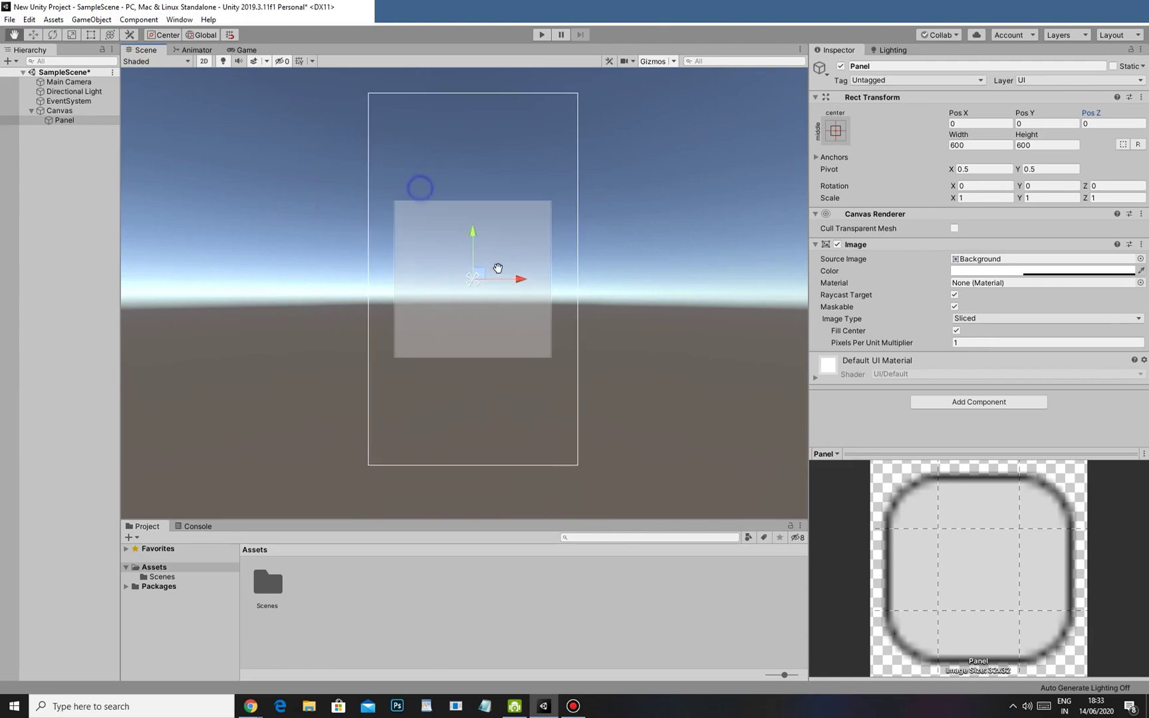
left_click_drag(497, 280, 466, 345)
scroll(429, 373, "down", 1)
middle_click_drag(428, 373, 397, 343)
- Preview the Panel in the Game view at 4:3, set the aspect ratio to 1080:1920 and return to the Scene view
left_click(246, 50)
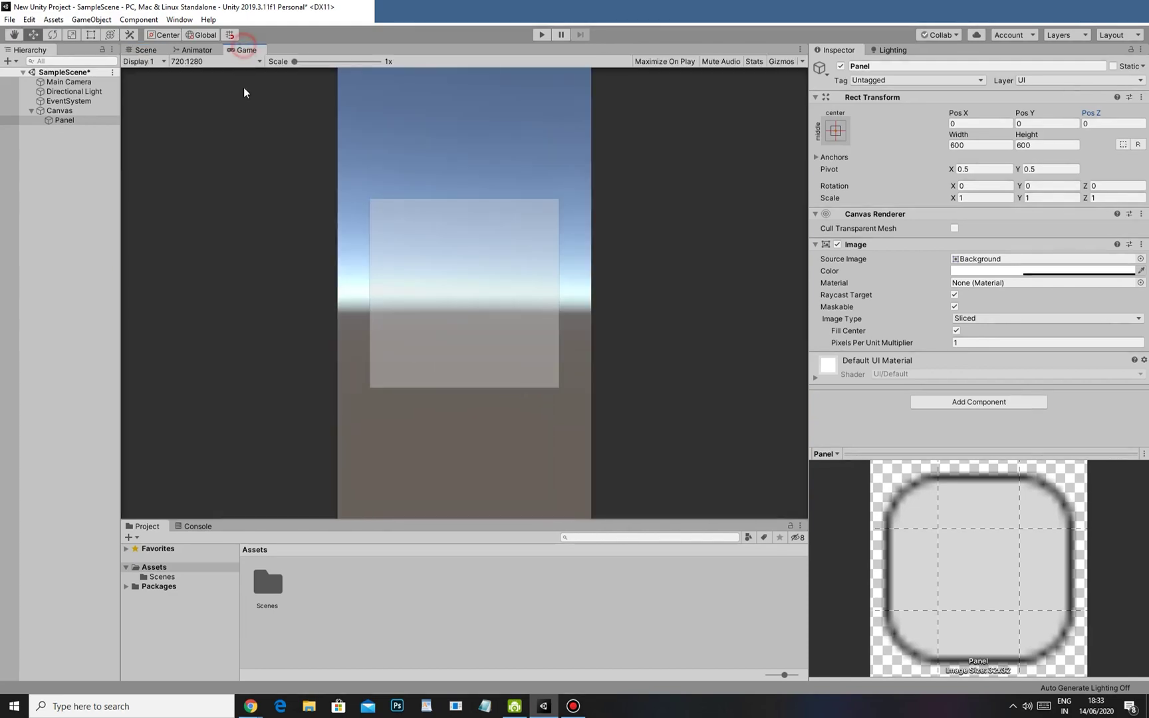
left_click(195, 61)
left_click(206, 121)
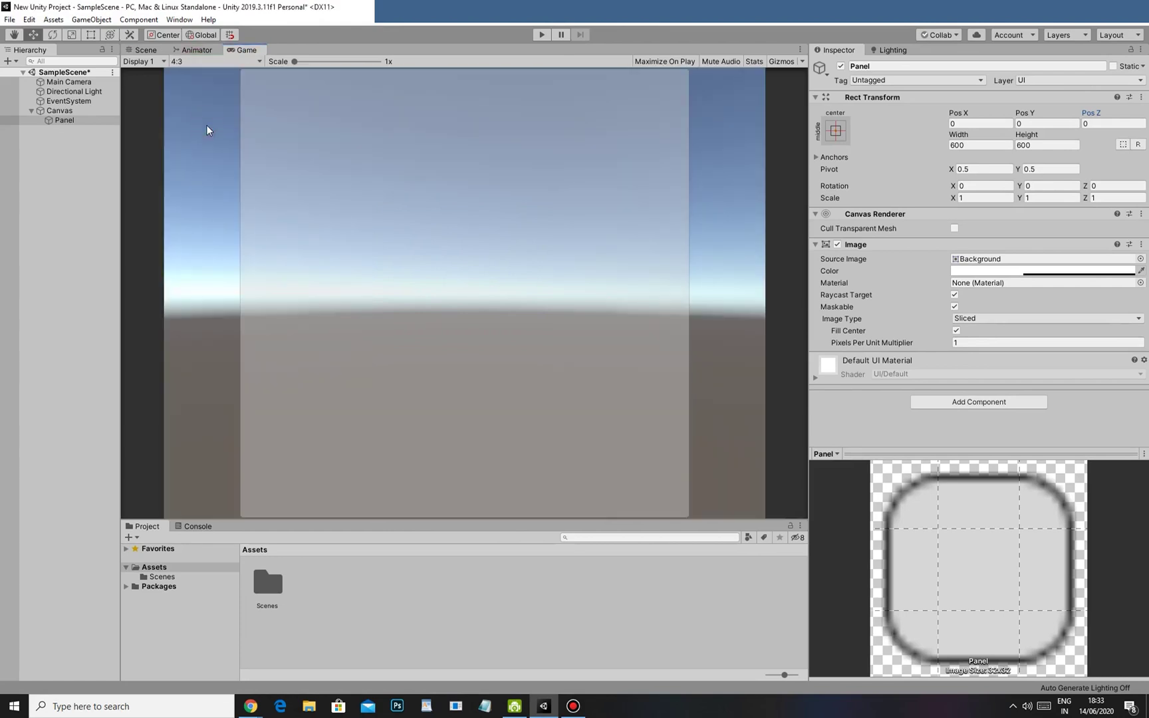
left_click(193, 61)
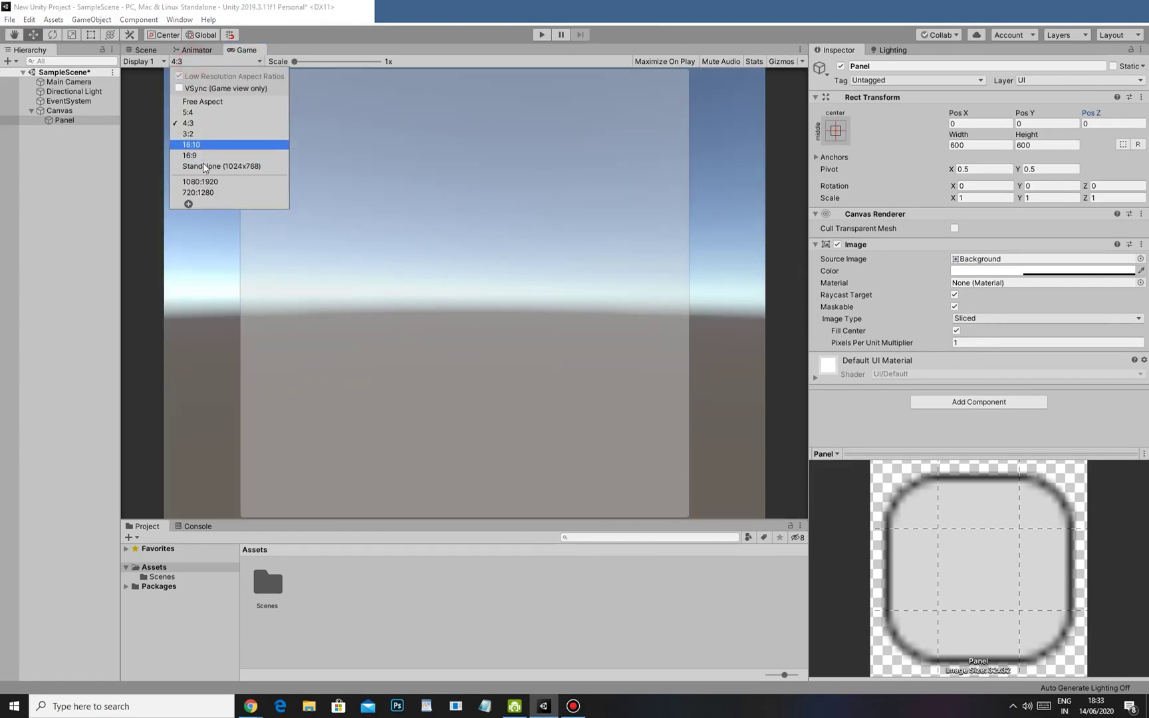
left_click(204, 184)
left_click(145, 50)
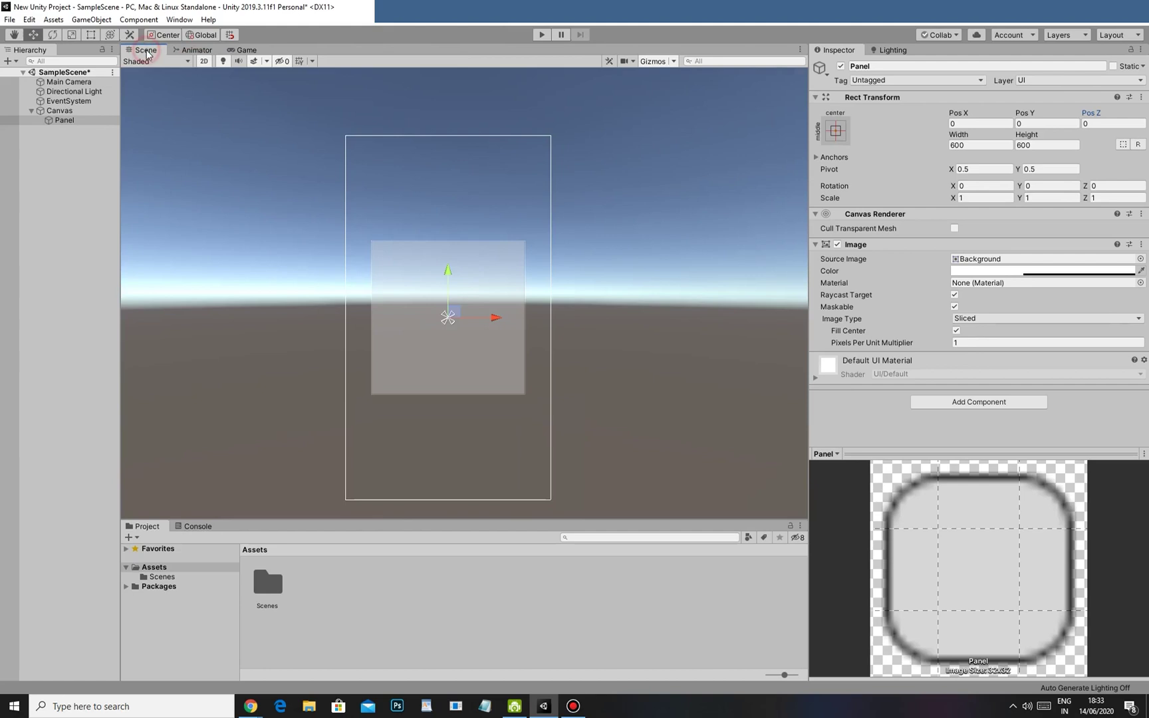
middle_click_drag(615, 354, 628, 376)
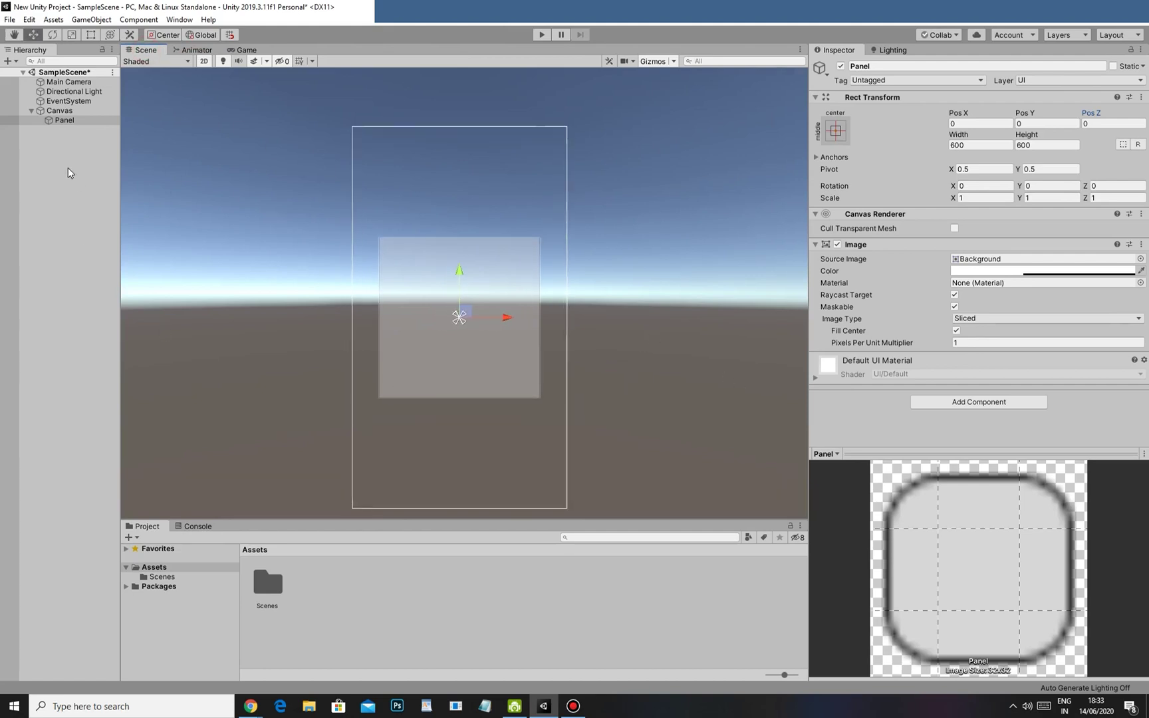
- Try the Canvas Scaler's Constant Pixel Size mode and return the UI Scale Mode to Scale With Screen Size
left_click(59, 111)
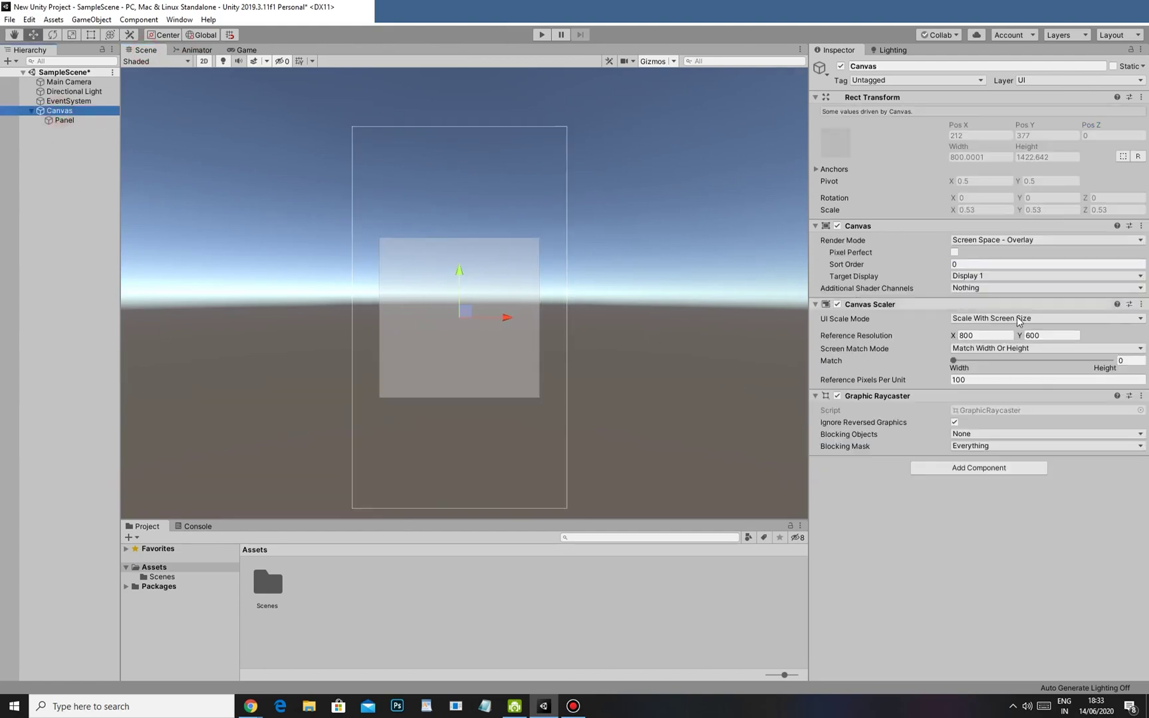
left_click(978, 319)
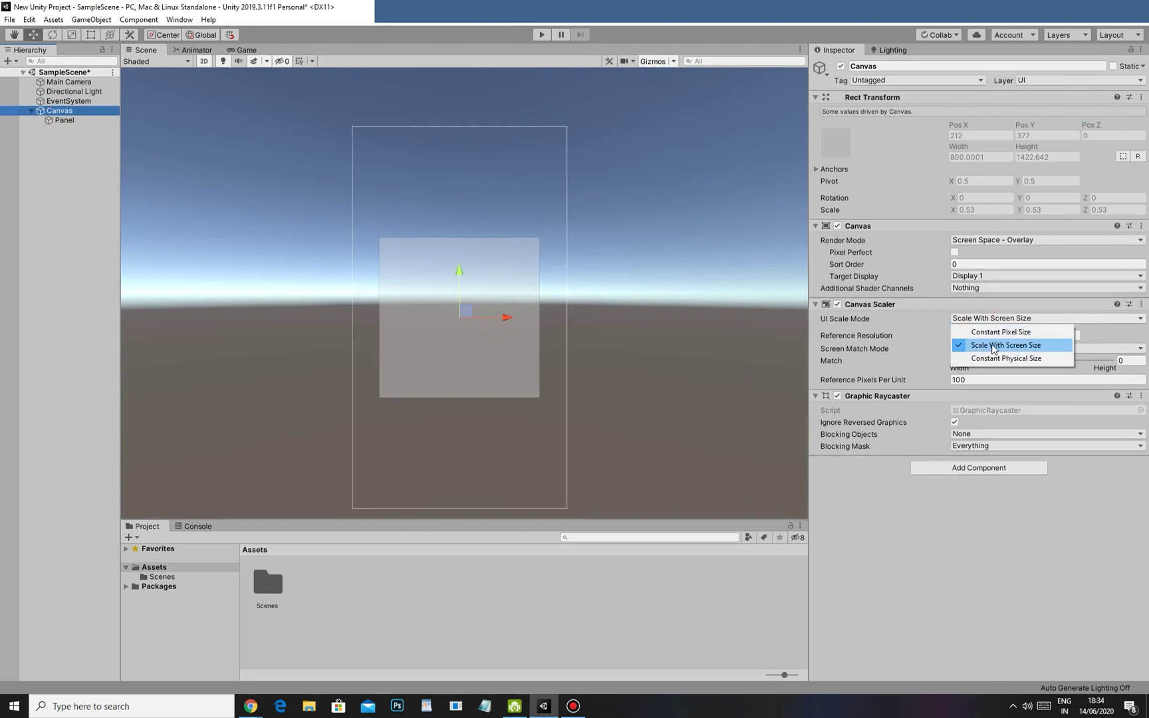
left_click(989, 334)
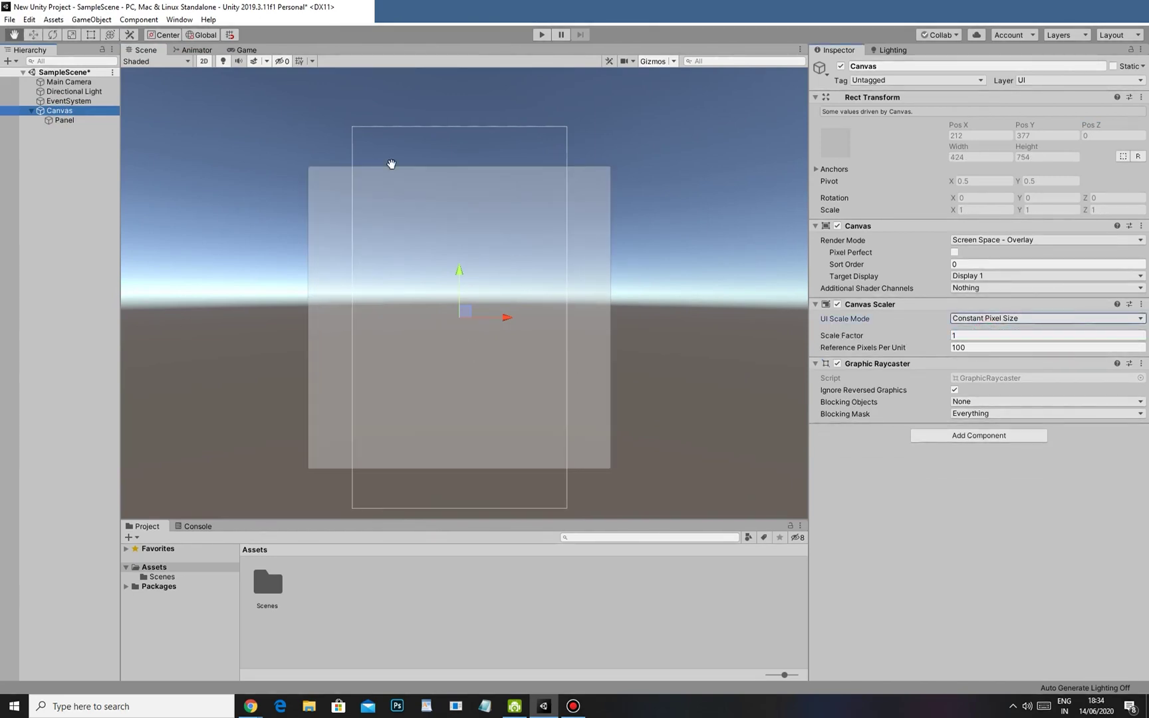
left_click(997, 319)
left_click(1003, 345)
left_click(991, 318)
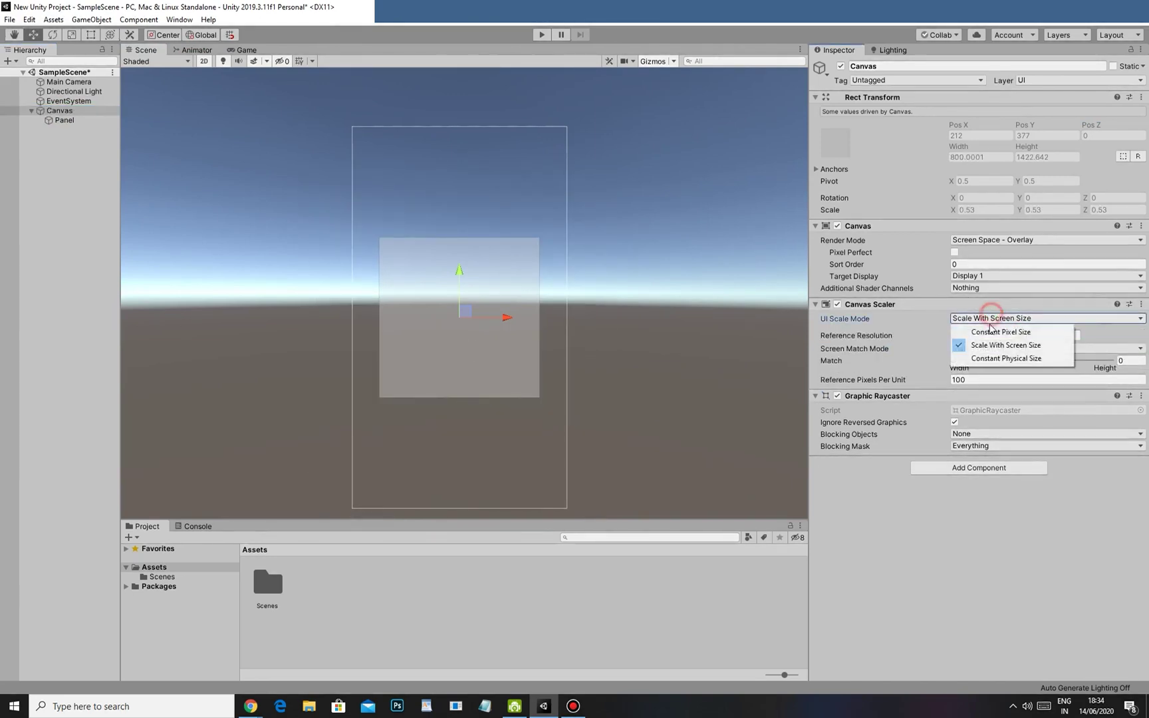
left_click(995, 346)
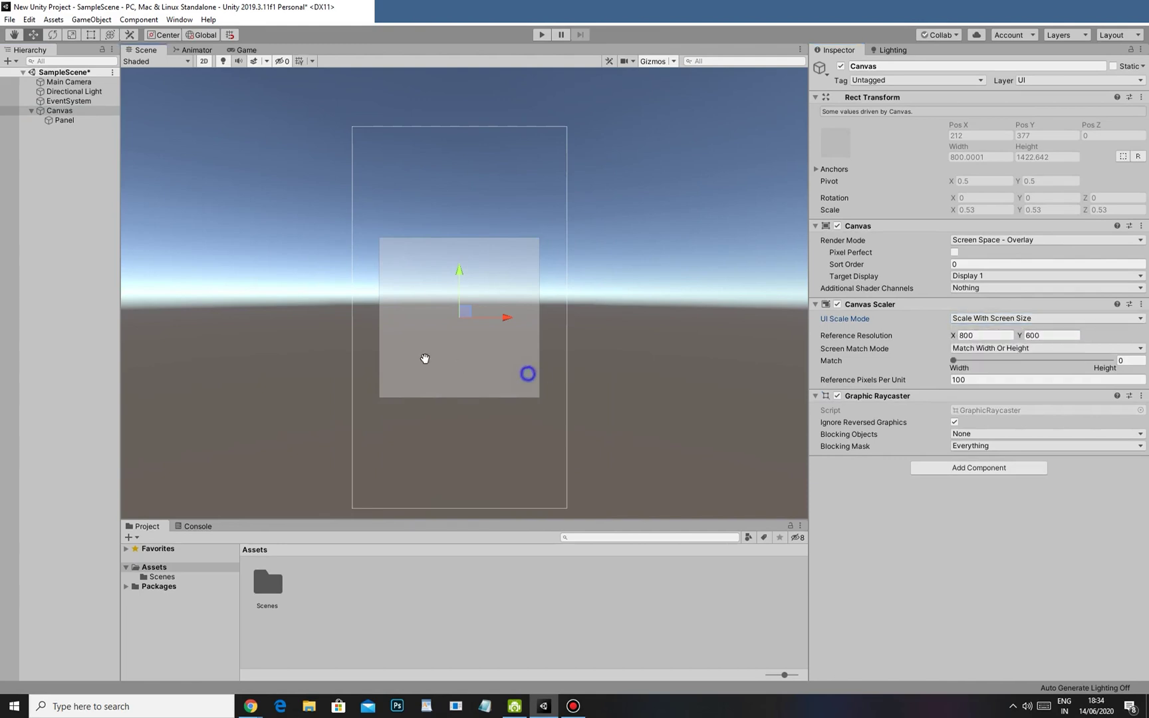
- Try a width of 100 for the Panel and undo it
scroll(476, 364, "up", 1)
left_click(64, 120)
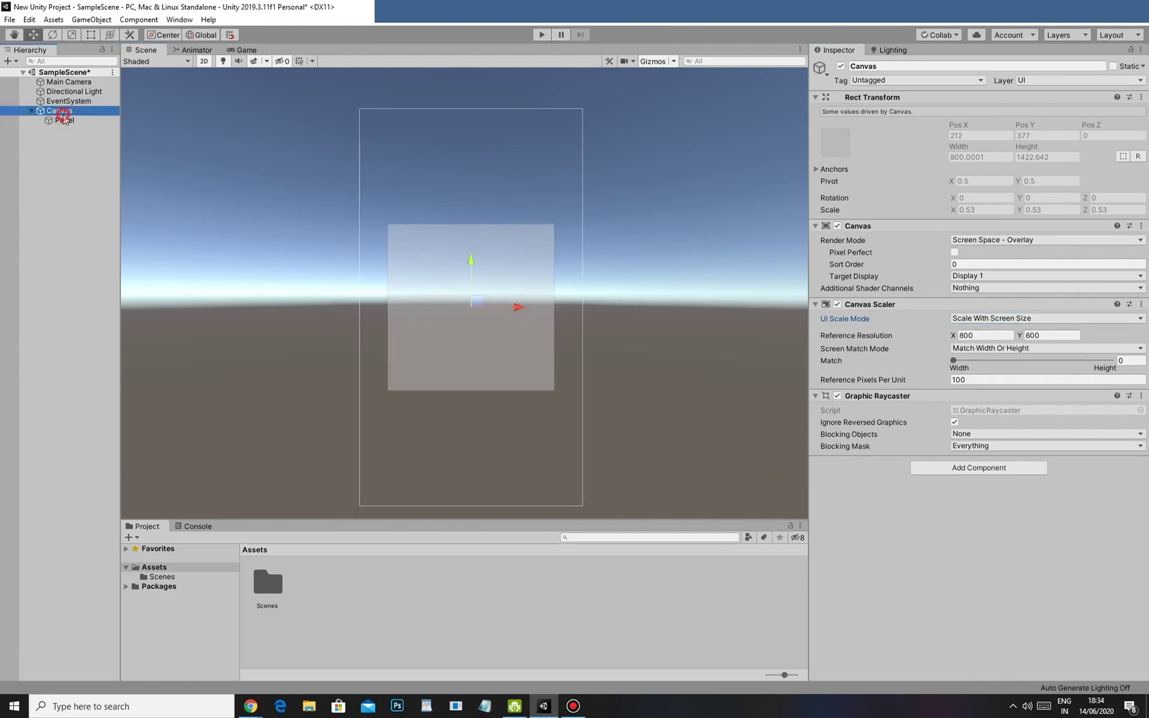
left_click(980, 145)
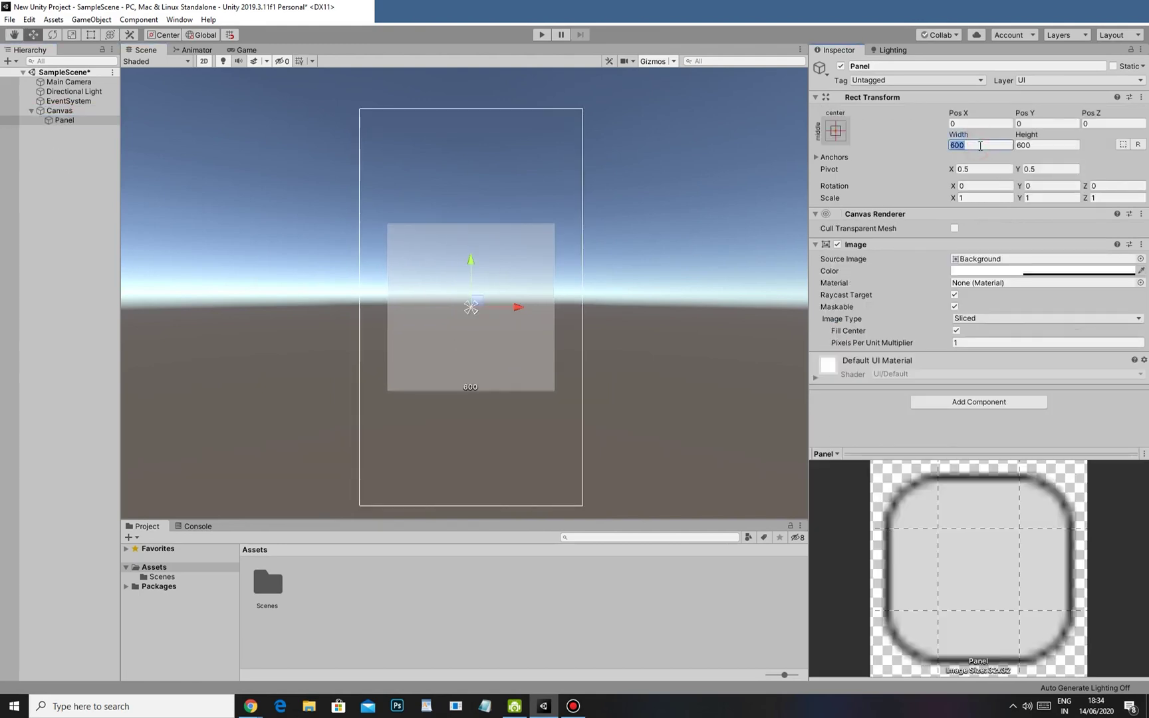
type("100")
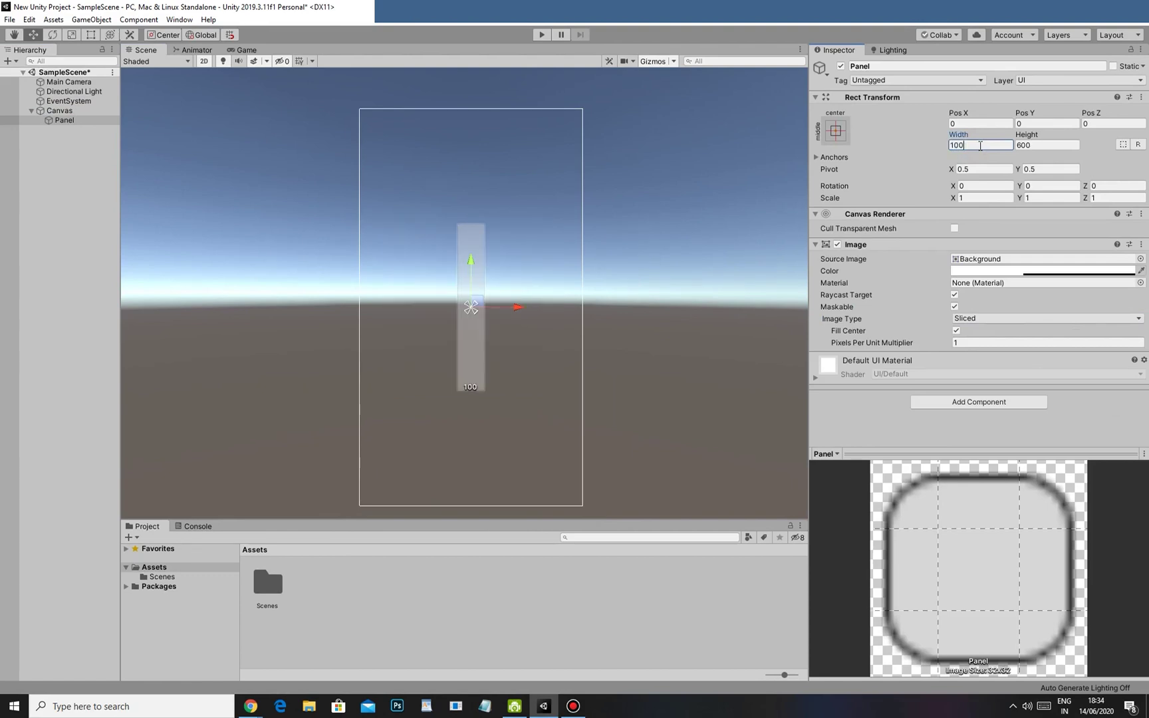
key("ctrl+z")
- Set the Panel's height to 1000 and inspect it against the top of the Canvas outline
left_click(1041, 144)
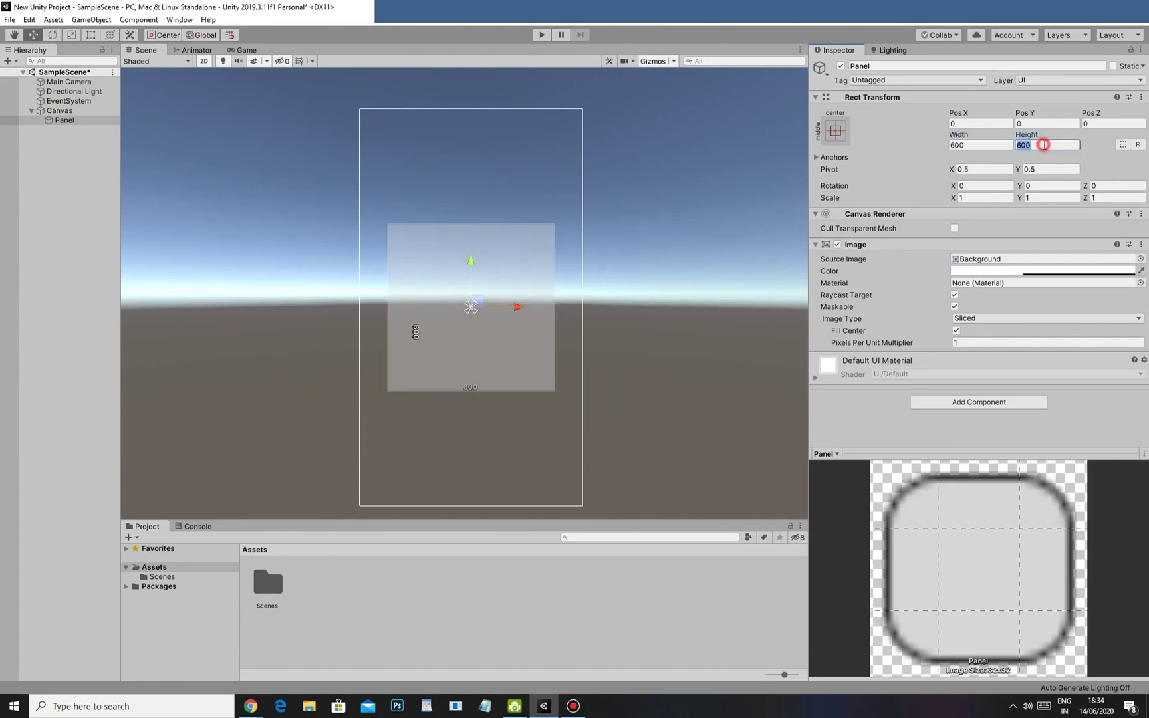
type("1000")
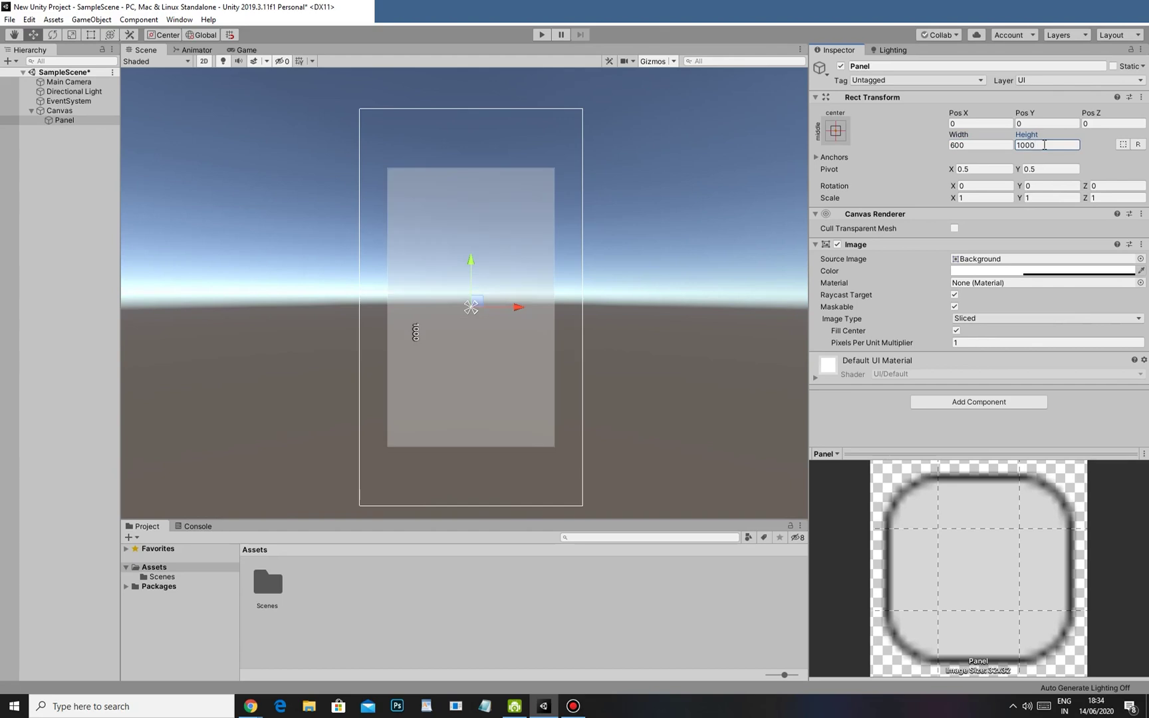
middle_click(379, 395)
scroll(407, 425, "up", 2)
middle_click_drag(545, 236, 556, 317)
scroll(571, 286, "up", 3)
scroll(514, 301, "up", 2)
middle_click_drag(290, 134, 296, 183)
middle_click_drag(418, 192, 294, 249)
- Add a second UI Panel as a child of the Canvas
left_click(65, 112)
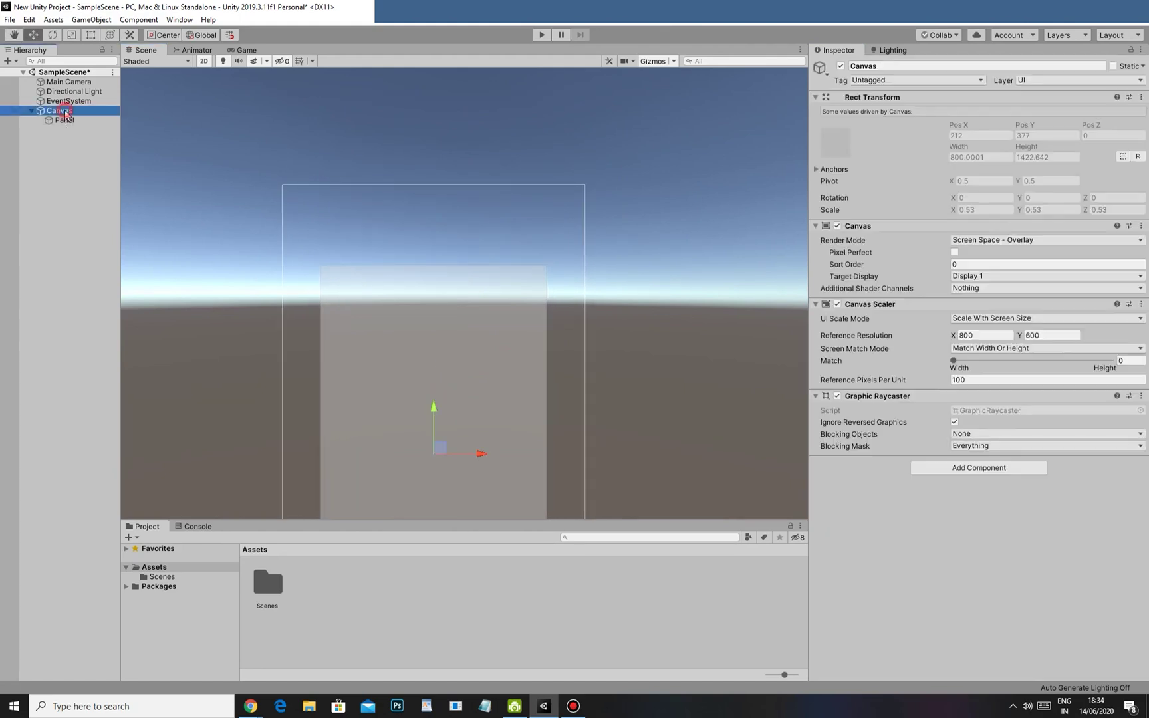
right_click(65, 111)
mouse_move(132, 315)
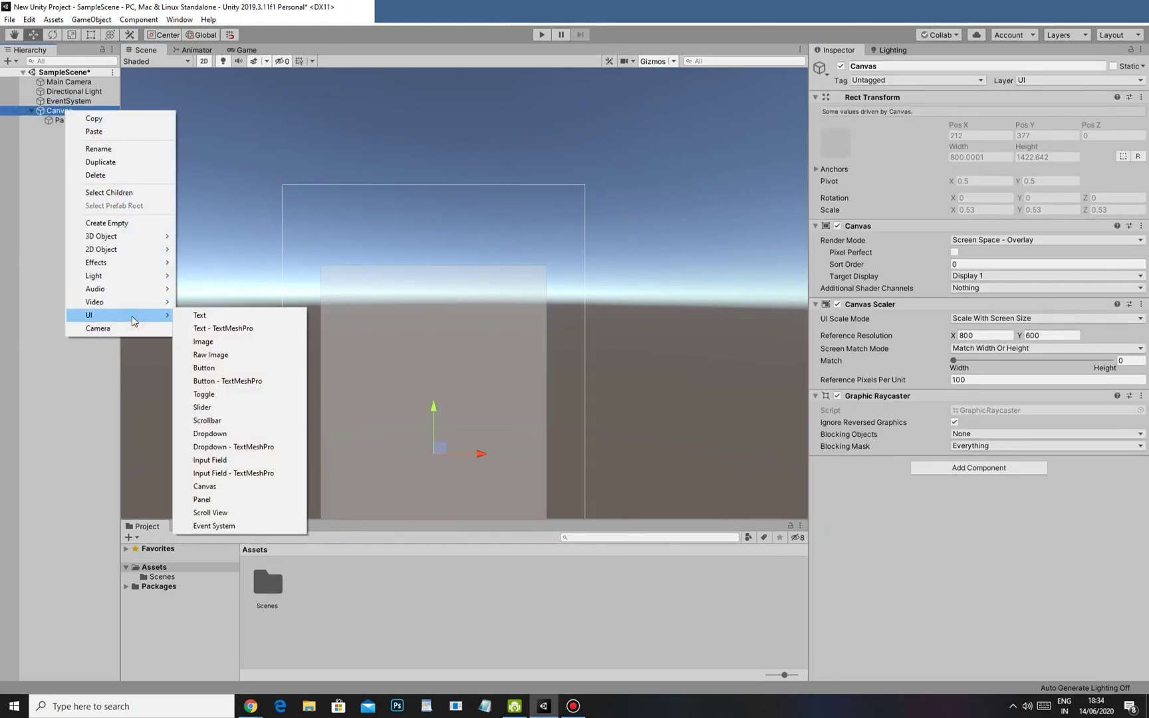
left_click(202, 499)
scroll(376, 311, "up", 1)
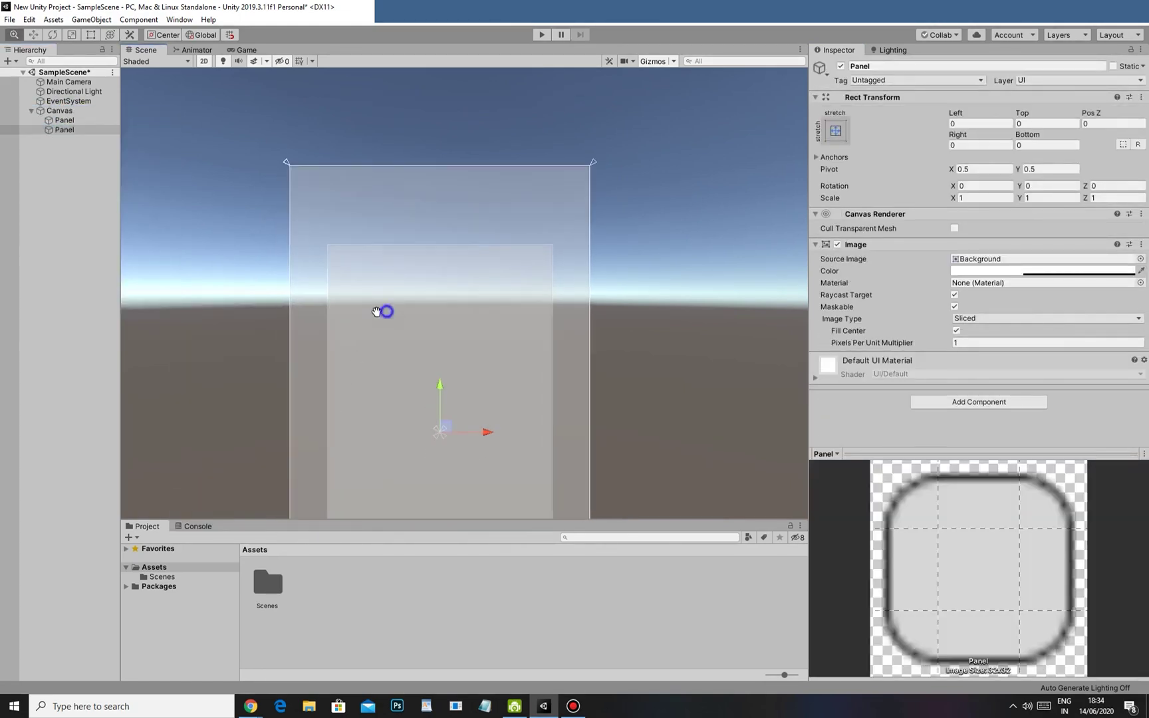
right_click_drag(375, 310, 362, 310, "alt")
- Try squashing the new Panel vertically to a Y scale of 0.1125, and reset its Y scale to 1
key("r")
middle_click_drag(480, 339, 476, 281)
right_click_drag(476, 282, 465, 282, "alt")
left_click_drag(443, 298, 448, 337)
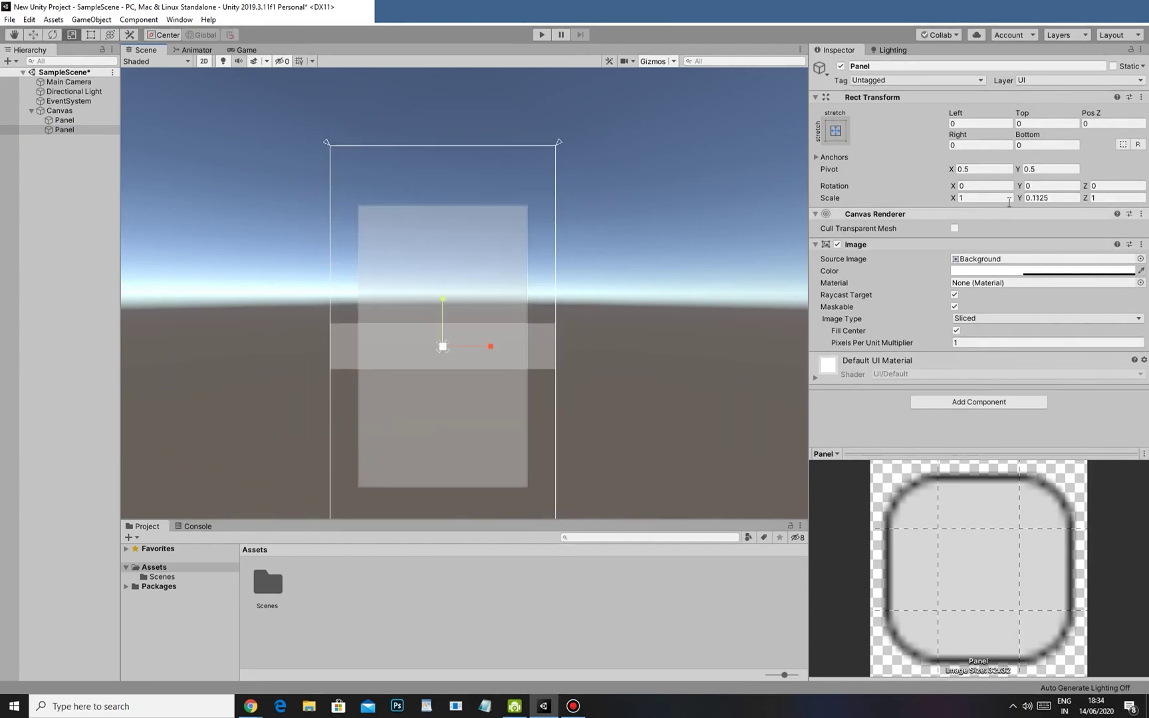
left_click(1059, 197)
type("1")
right_click_drag(642, 281, 609, 272, "alt")
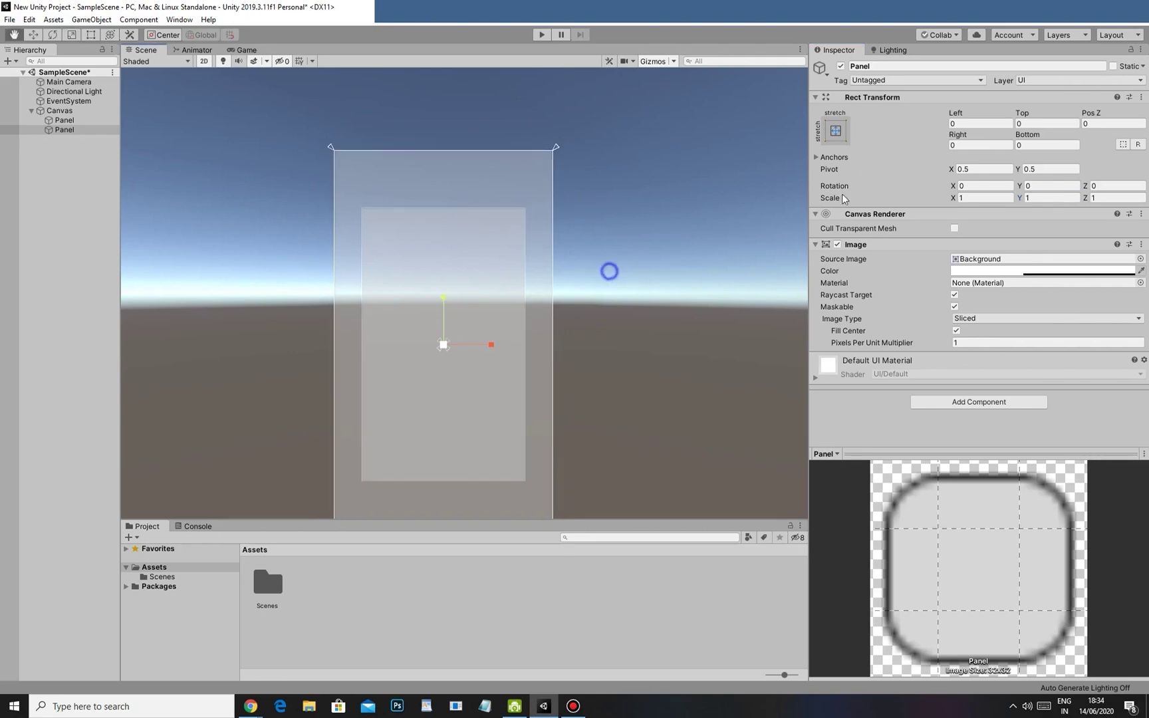
- Apply the top-center anchor preset to the new Panel without changing its position
left_click(838, 131)
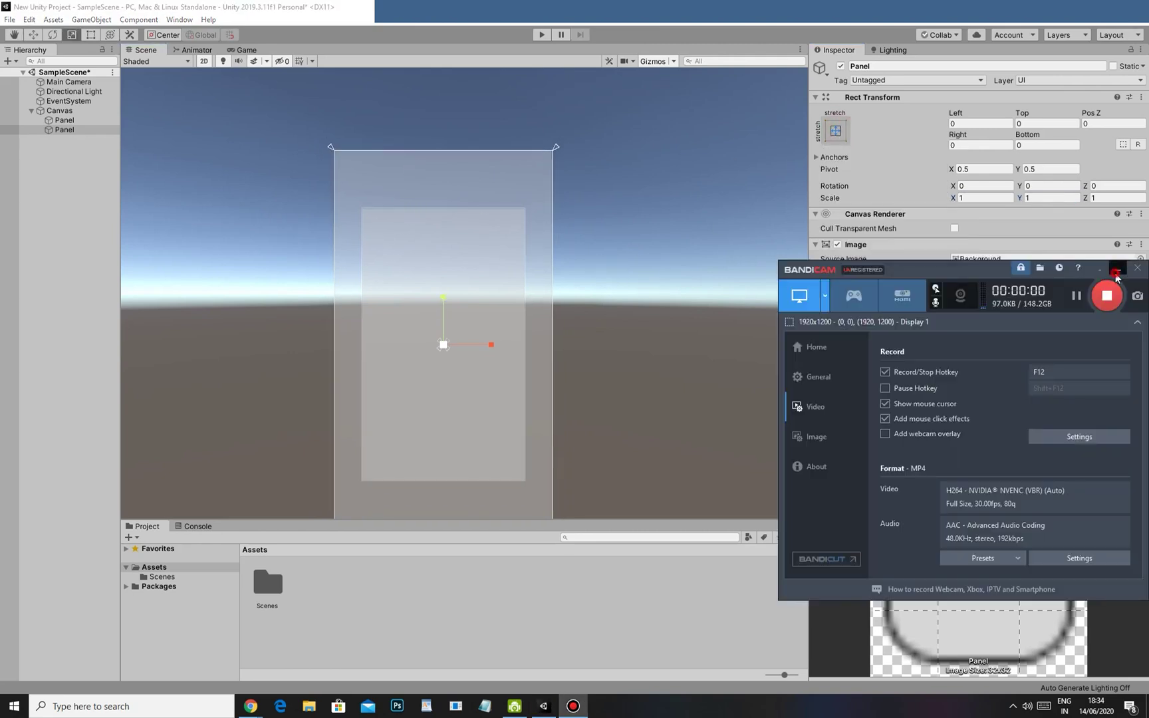
left_click(1118, 274)
right_click_drag(464, 339, 580, 439, "alt")
right_click_drag(497, 391, 577, 384, "alt")
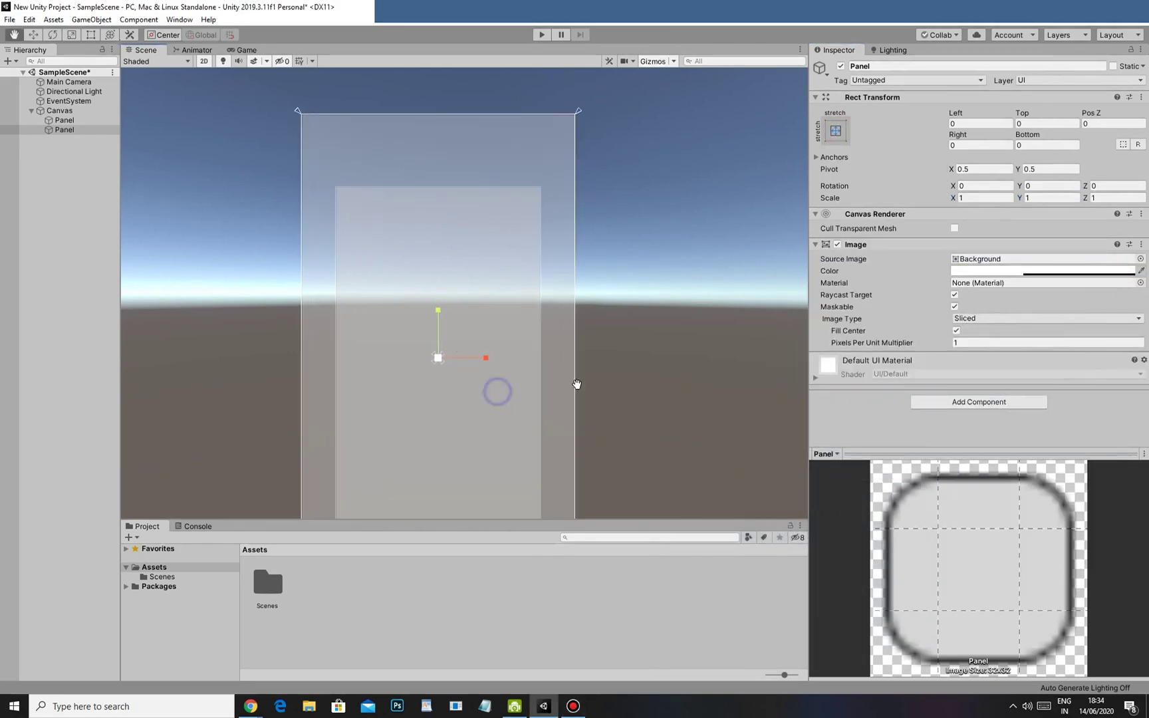
left_click(835, 131)
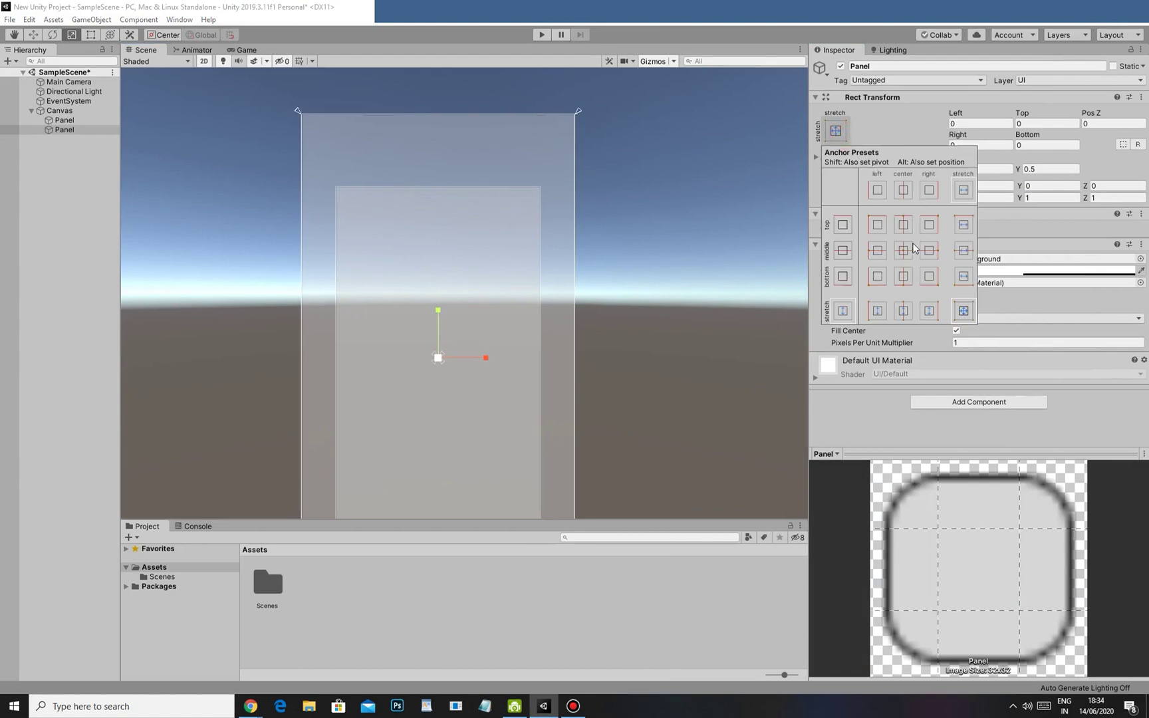
left_click(902, 225)
left_click(633, 275)
mouse_move(808, 233)
left_mouse_down()
mouse_move(677, 227)
mouse_move(824, 233)
left_mouse_up()
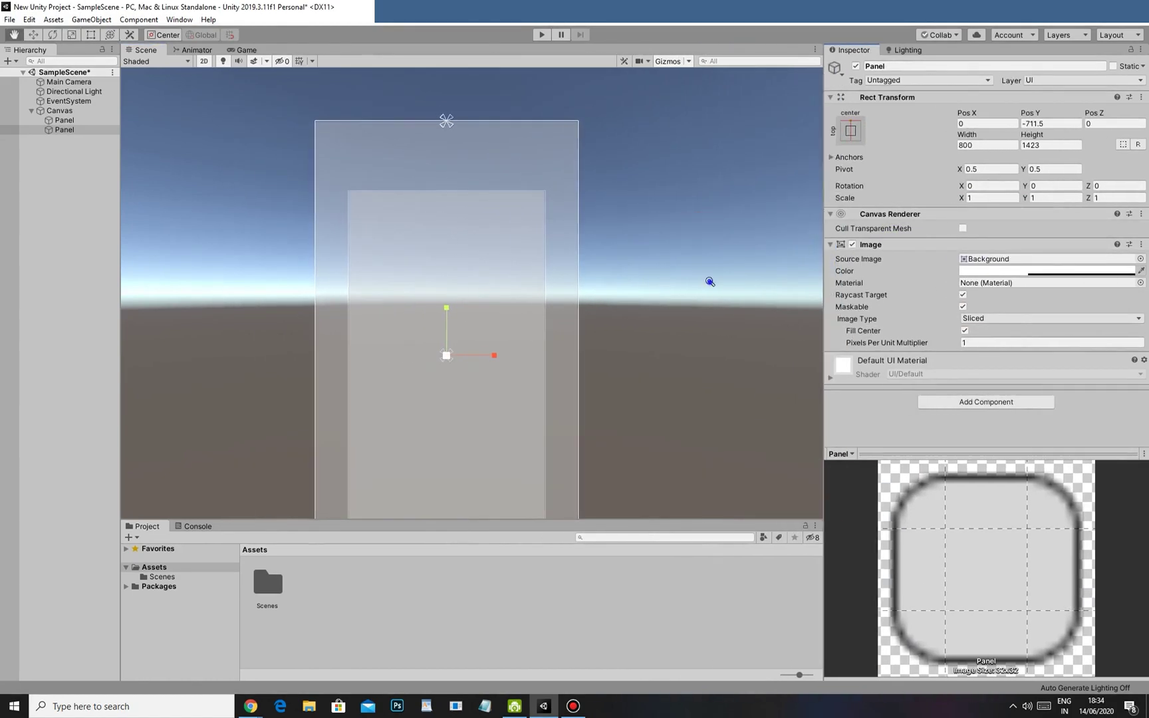
- Set the new Panel's height to 150
right_click_drag(710, 280, 635, 269, "alt")
left_click(1053, 145)
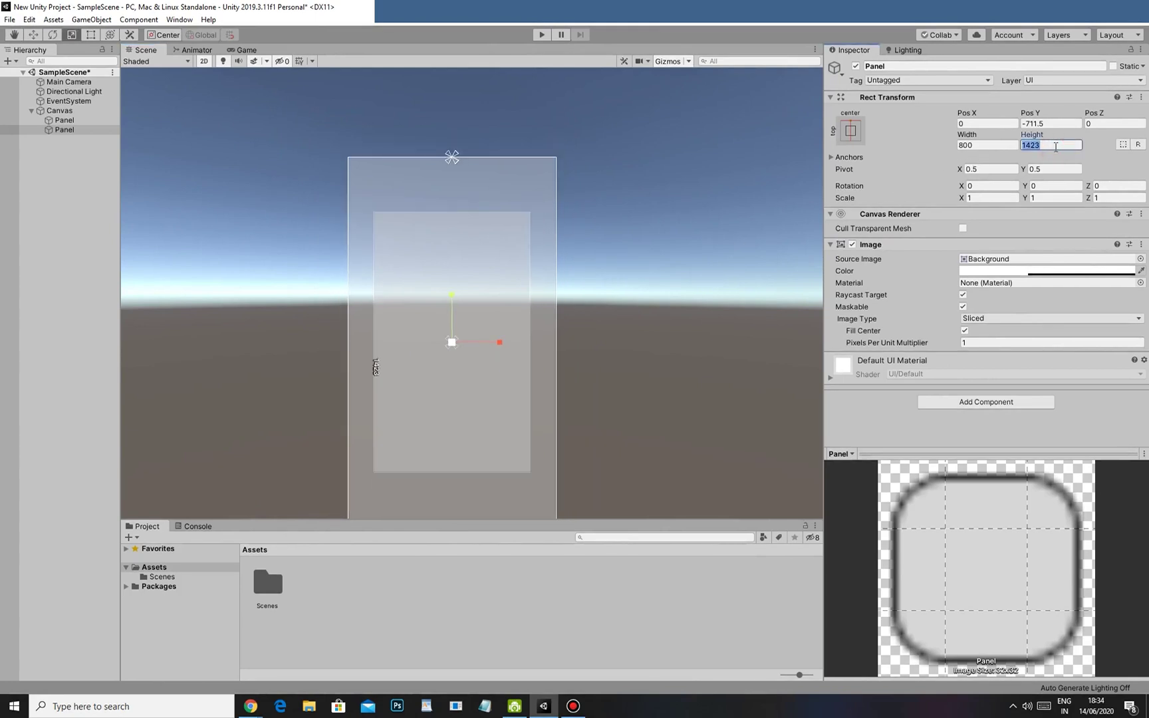
type("150")
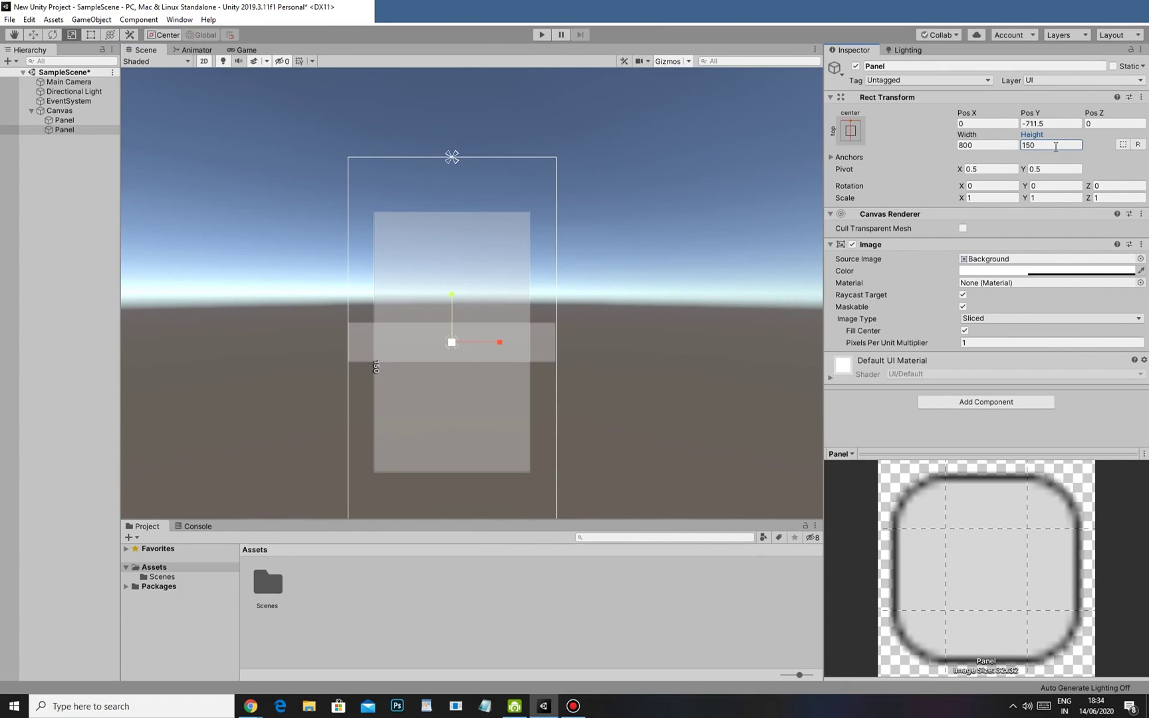
- Undo the last height change and set the new Panel's Pos Y to 0 and height to 150
left_click(1045, 124)
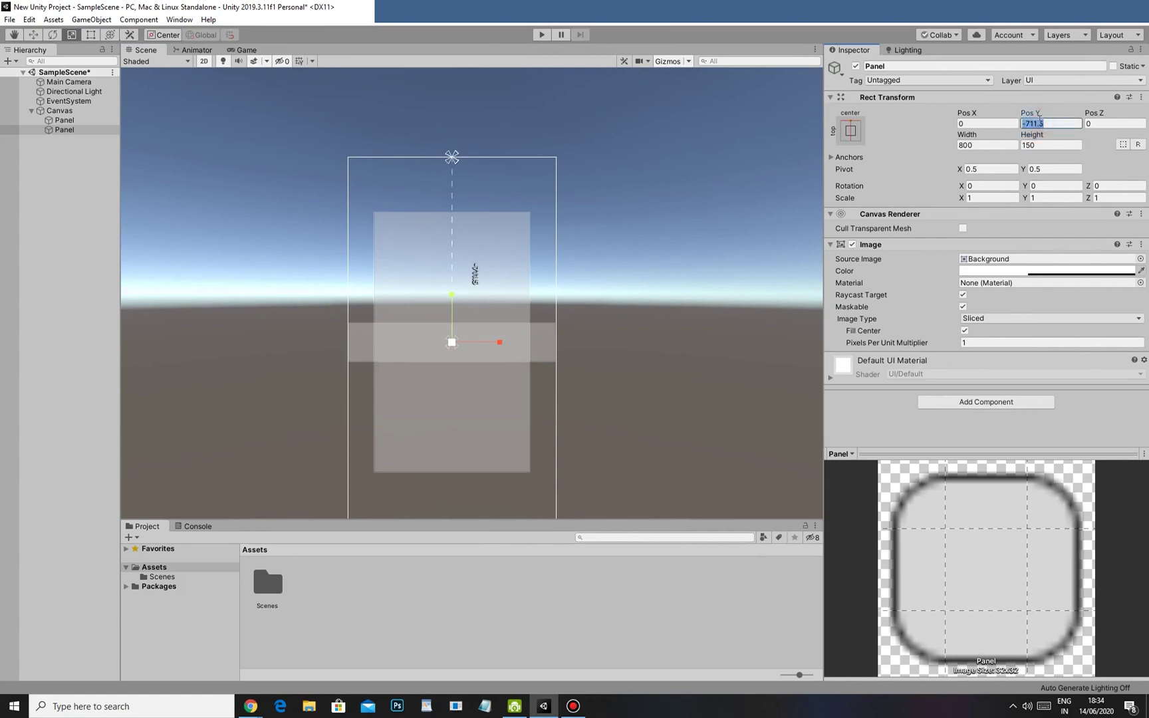
key("ctrl+z")
left_click(1050, 123)
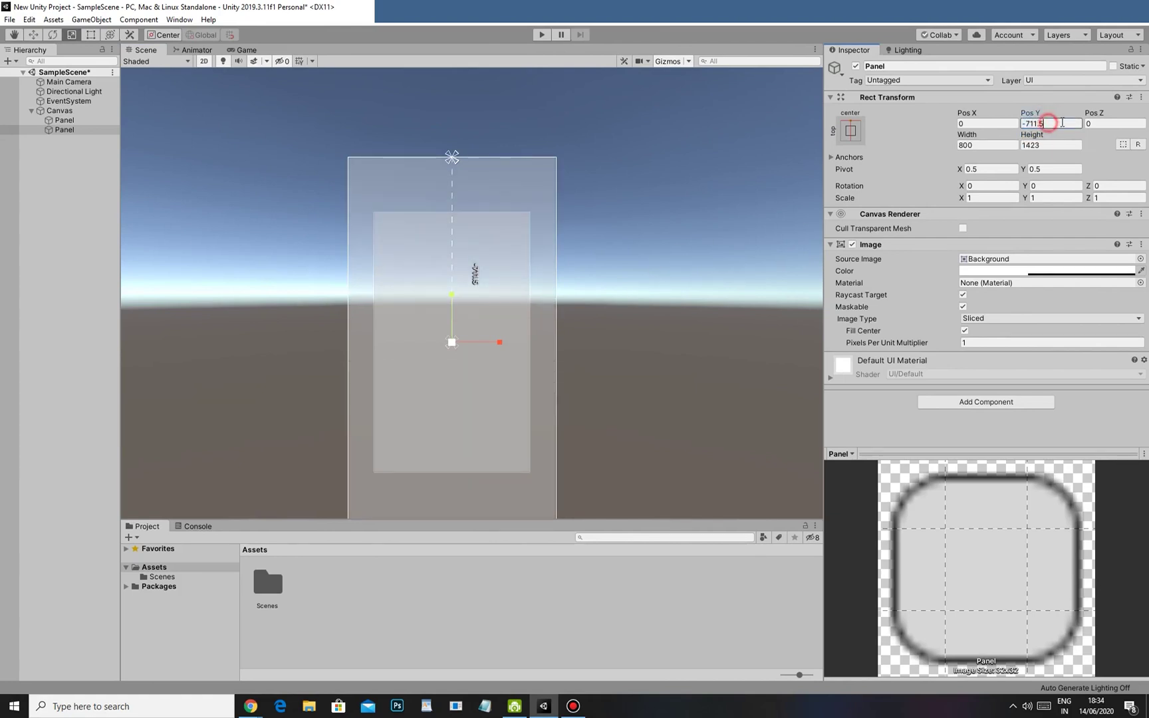
type("0")
left_click(1049, 146)
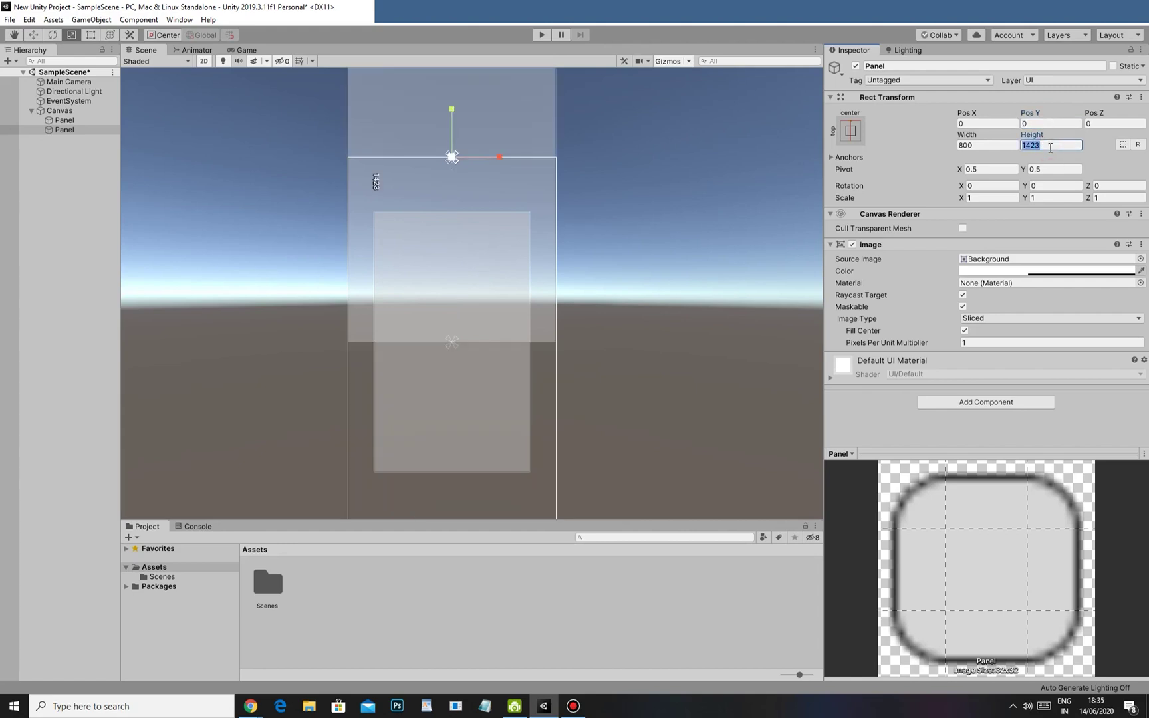
type("150")
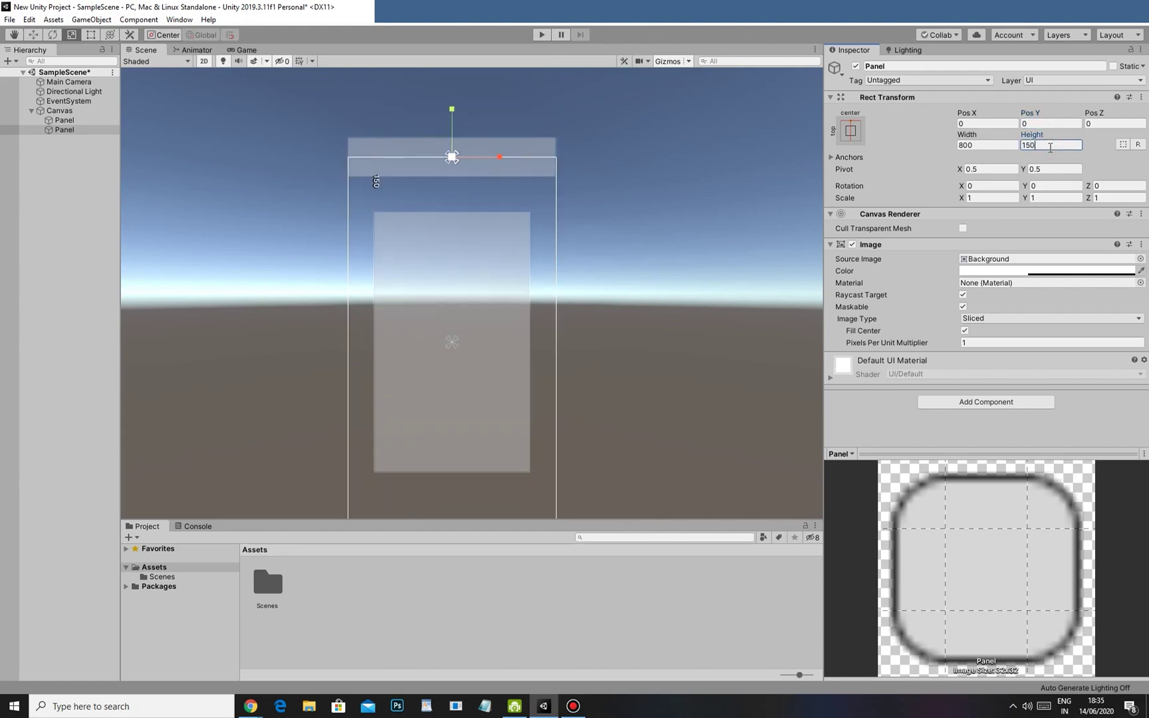
- Try moving the new Panel down to a Pos Y of about -74, and reset its Pos Y to 0
left_click(992, 147)
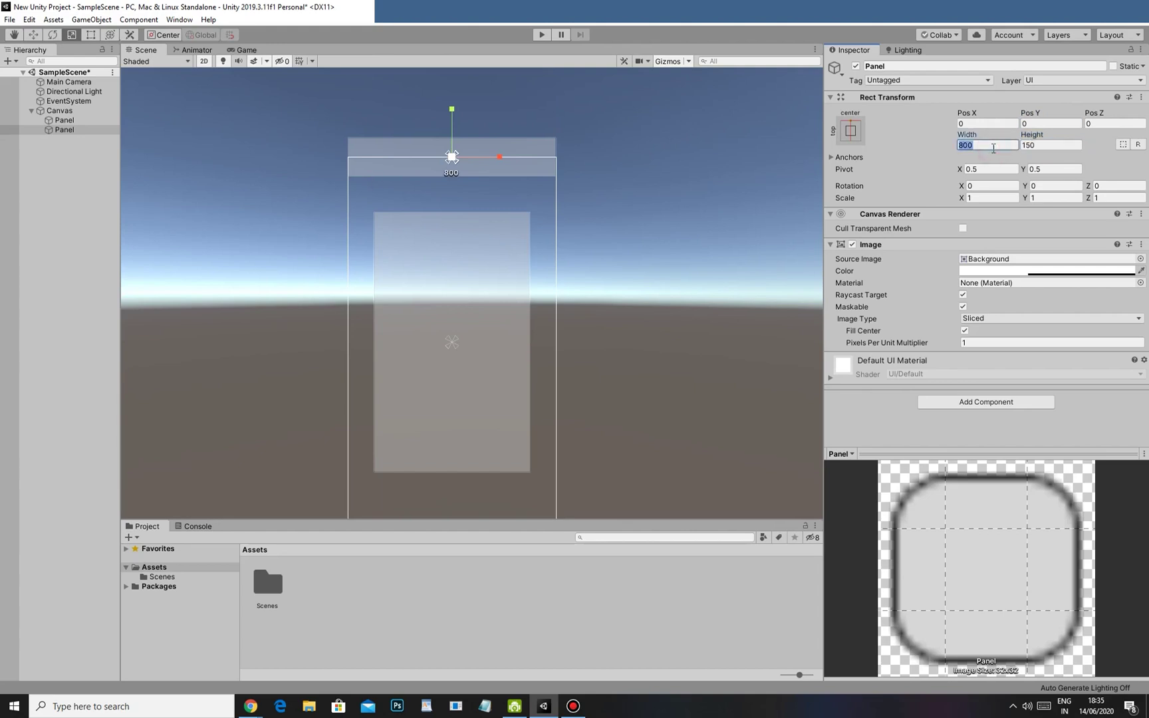
scroll(341, 304, "up", 3)
middle_click_drag(341, 303, 389, 291)
scroll(389, 291, "up", 2)
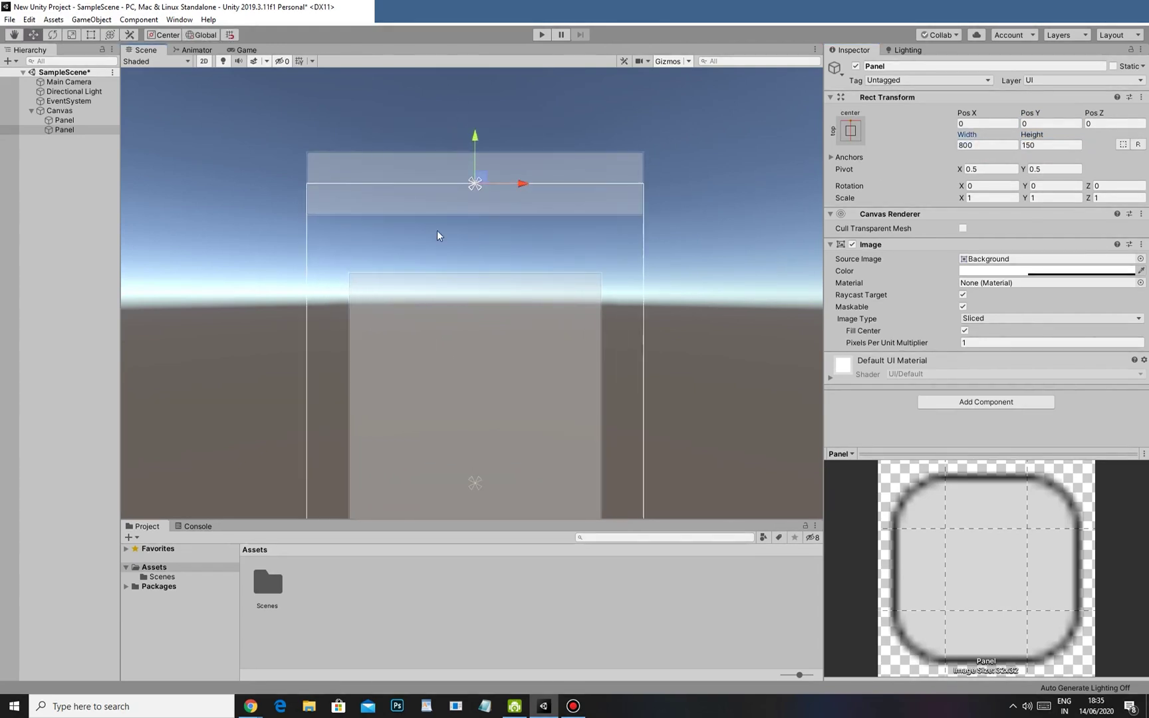
left_click_drag(472, 141, 472, 172)
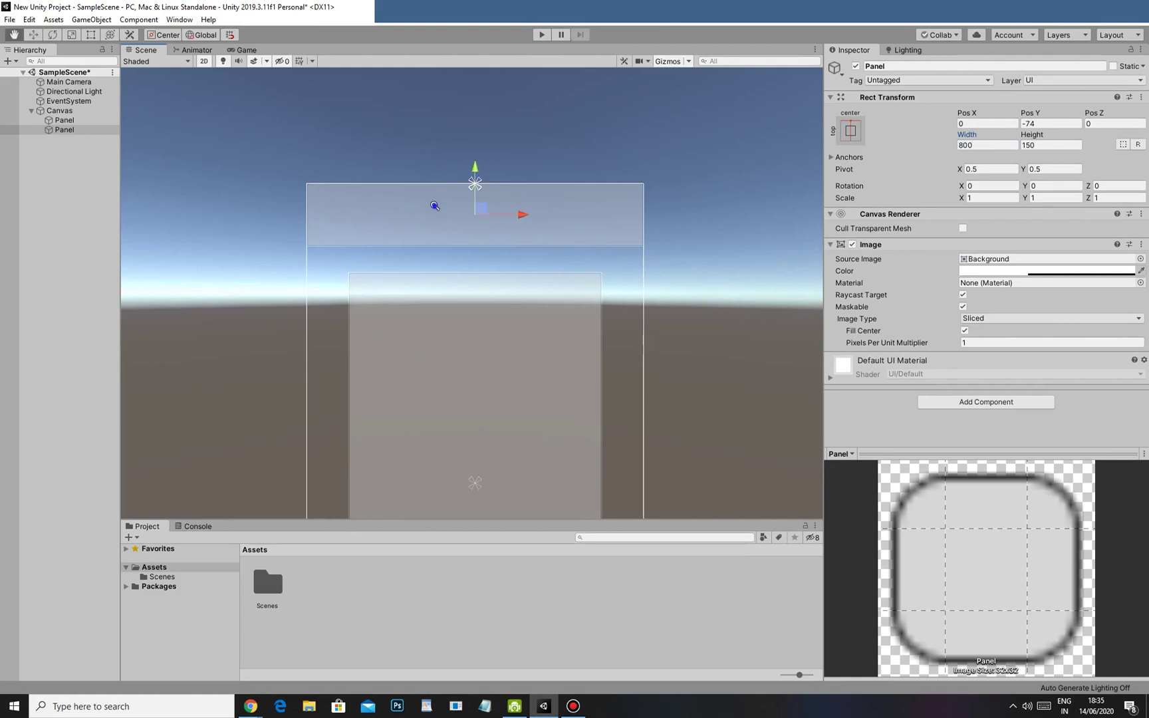
scroll(472, 172, "up", 1)
left_click(1041, 123)
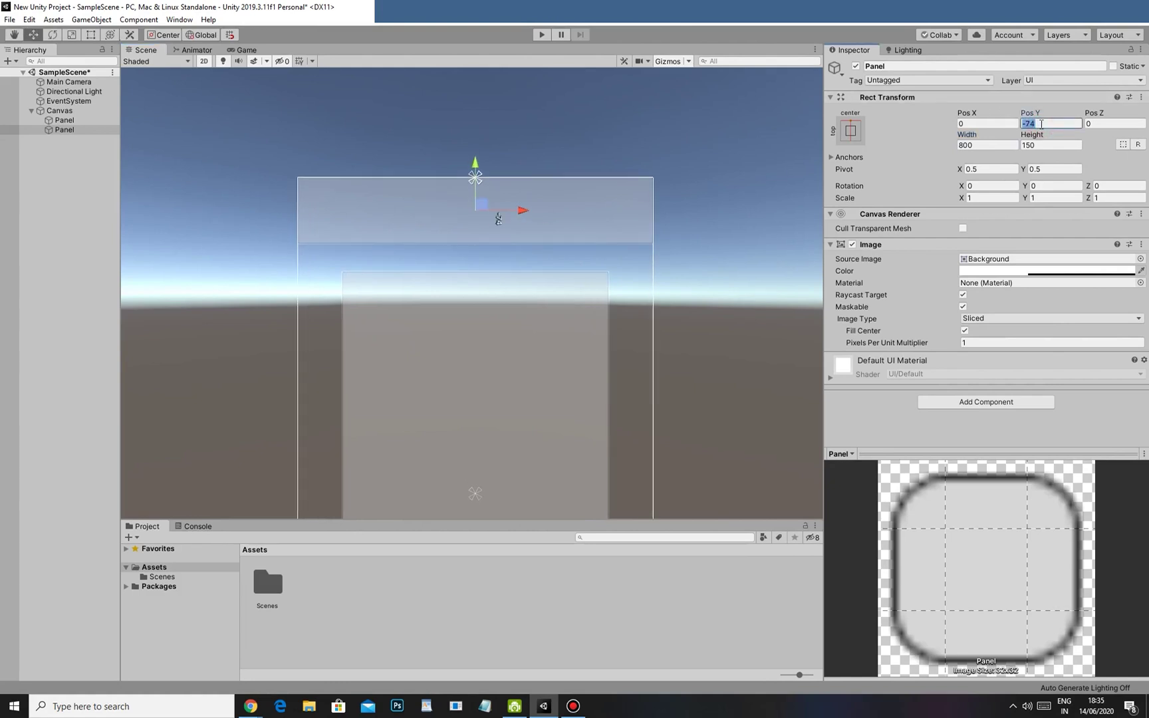
type("0")
scroll(507, 351, "up", 2)
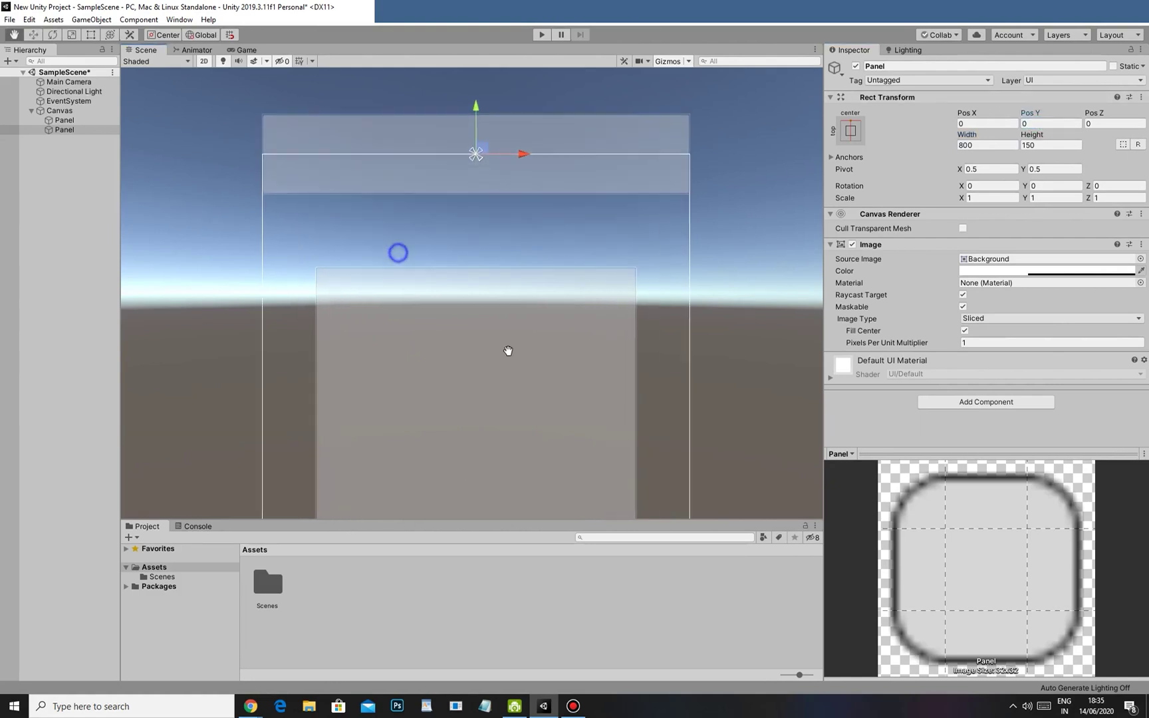
- Move the new Panel down to a Pos Y of about -74.3, lining up its upper edge with the Canvas's upper edge
middle_click_drag(507, 351, 507, 440)
scroll(479, 249, "up", 1)
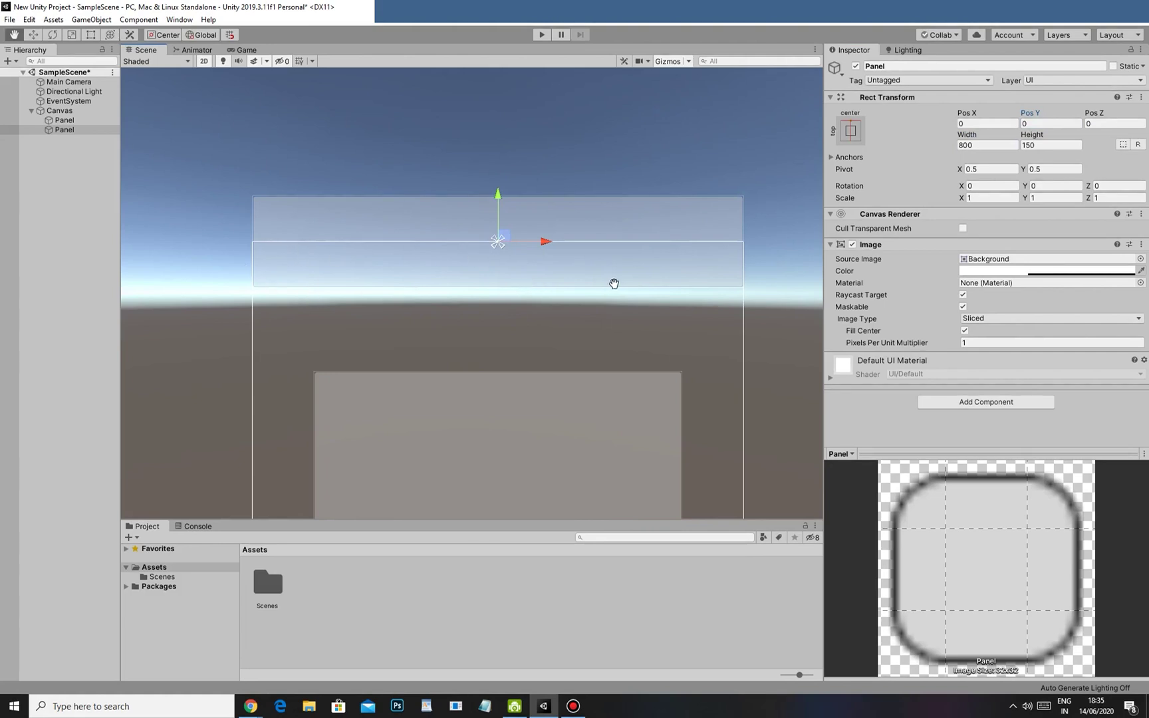
key("w")
left_click_drag(498, 194, 505, 238)
middle_click_drag(389, 241, 399, 184)
scroll(359, 213, "down", 1)
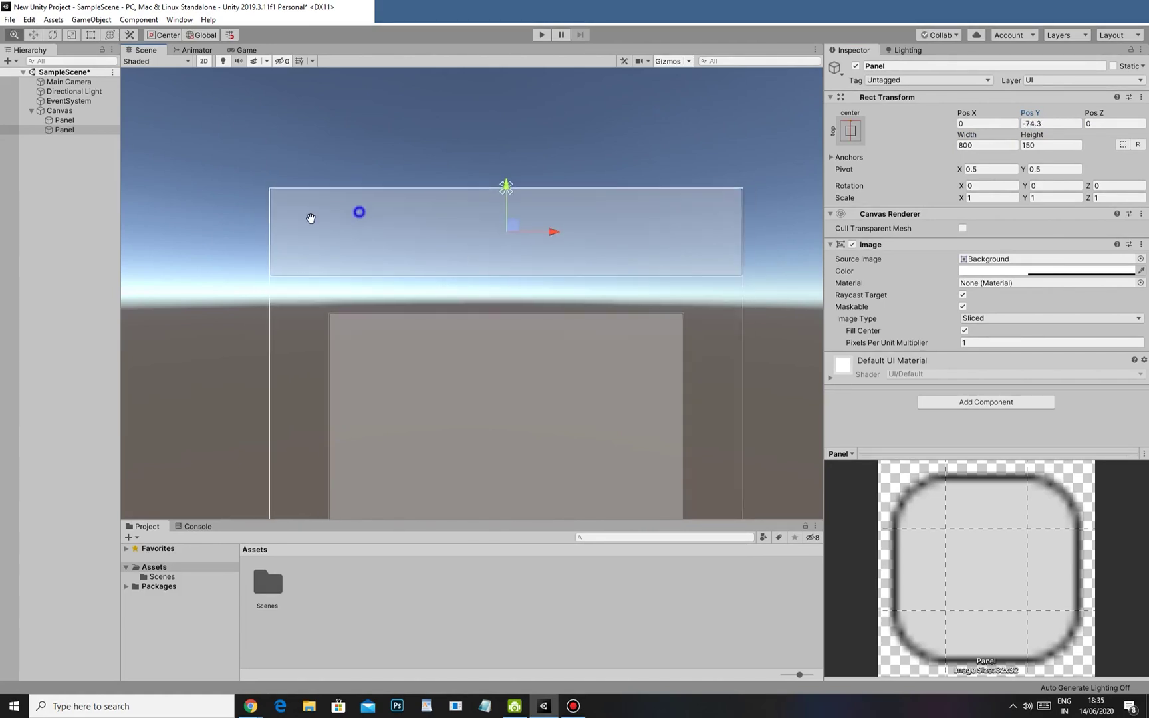
- Add a UI Text object as a child of the second Panel
left_click(73, 168)
left_click(67, 130)
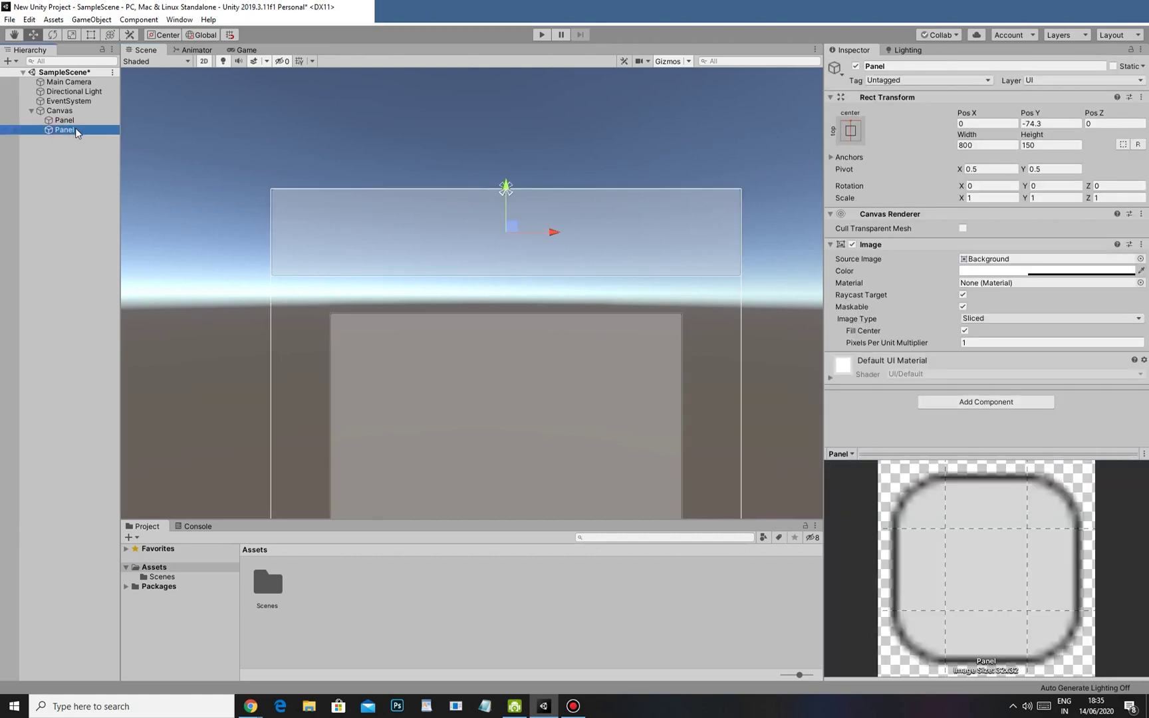
right_click(75, 127)
mouse_move(141, 337)
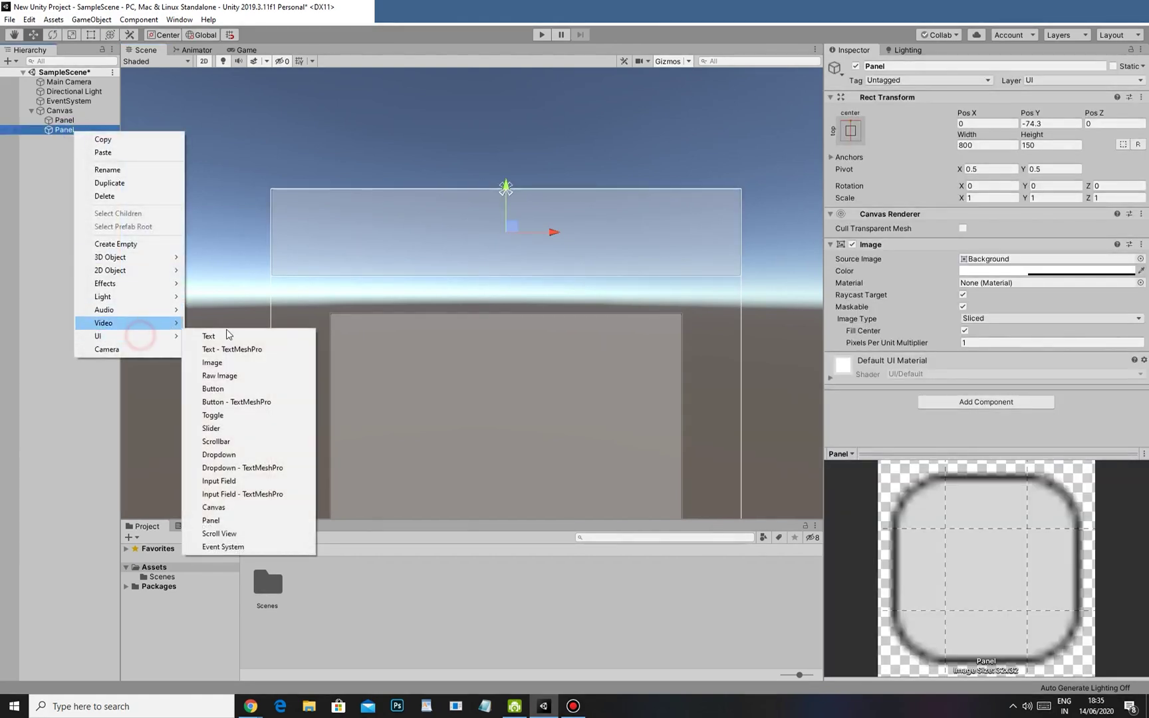
left_click(226, 335)
key("w")
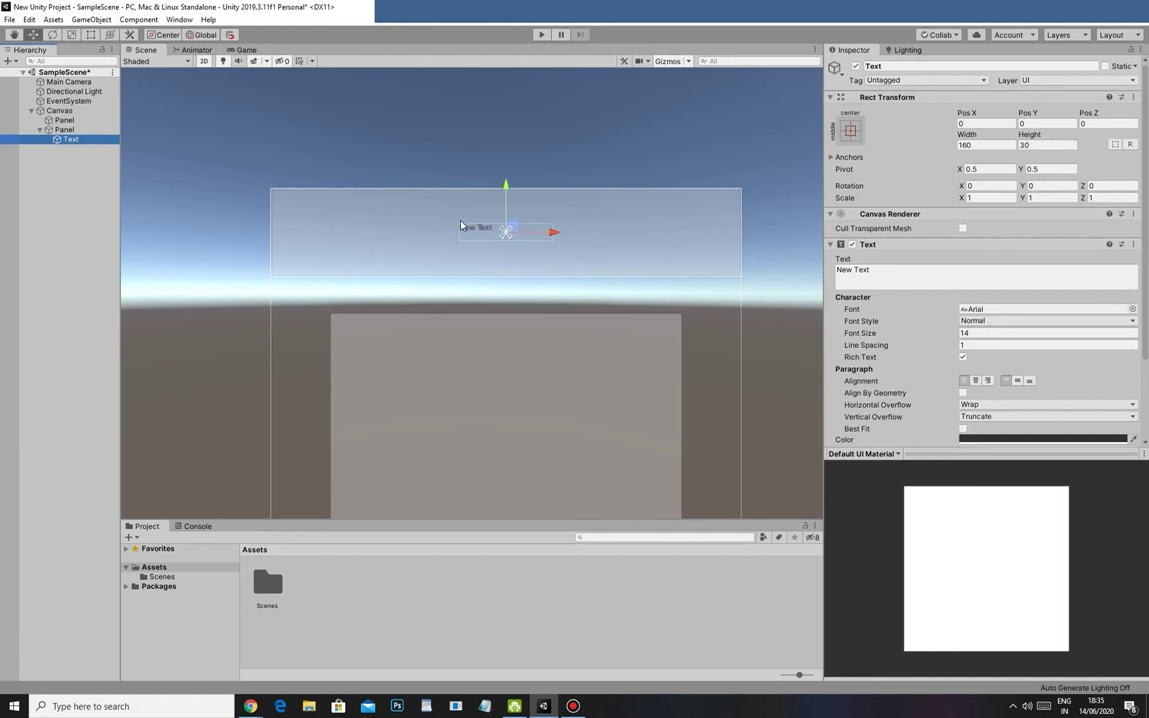
- Try adjusting the Text's font size and look through its character and paragraph settings
mouse_move(884, 333)
left_mouse_down()
mouse_move(869, 328)
mouse_move(900, 332)
mouse_move(864, 330)
left_mouse_up()
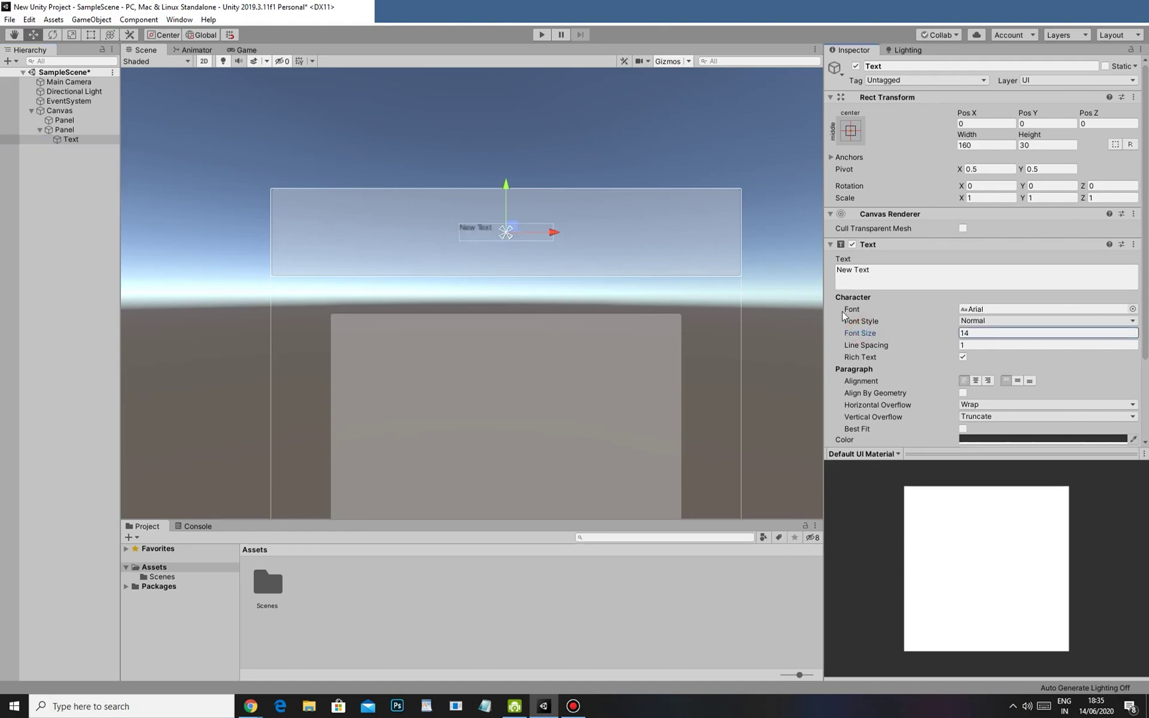
scroll(926, 331, "down", 3)
scroll(934, 351, "up", 3)
scroll(976, 406, "down", 3)
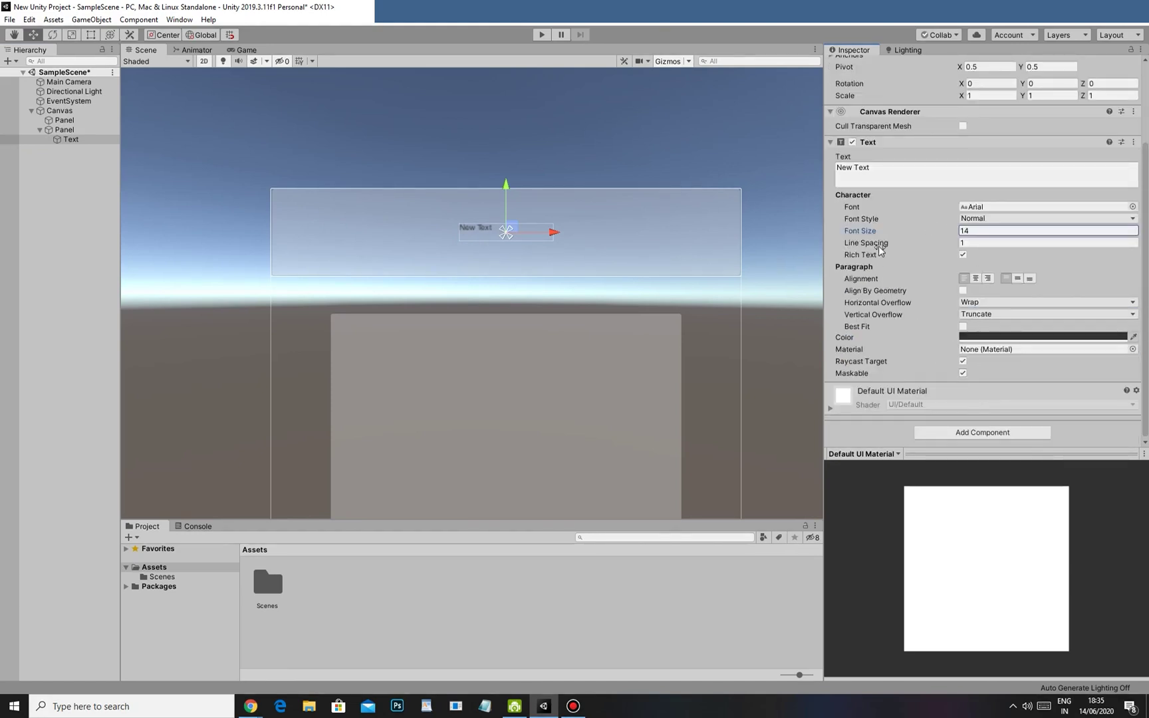
mouse_move(882, 233)
left_mouse_down()
mouse_move(892, 233)
mouse_move(867, 230)
mouse_move(885, 233)
left_mouse_up()
middle_click_drag(407, 192, 411, 225)
scroll(944, 215, "up", 3)
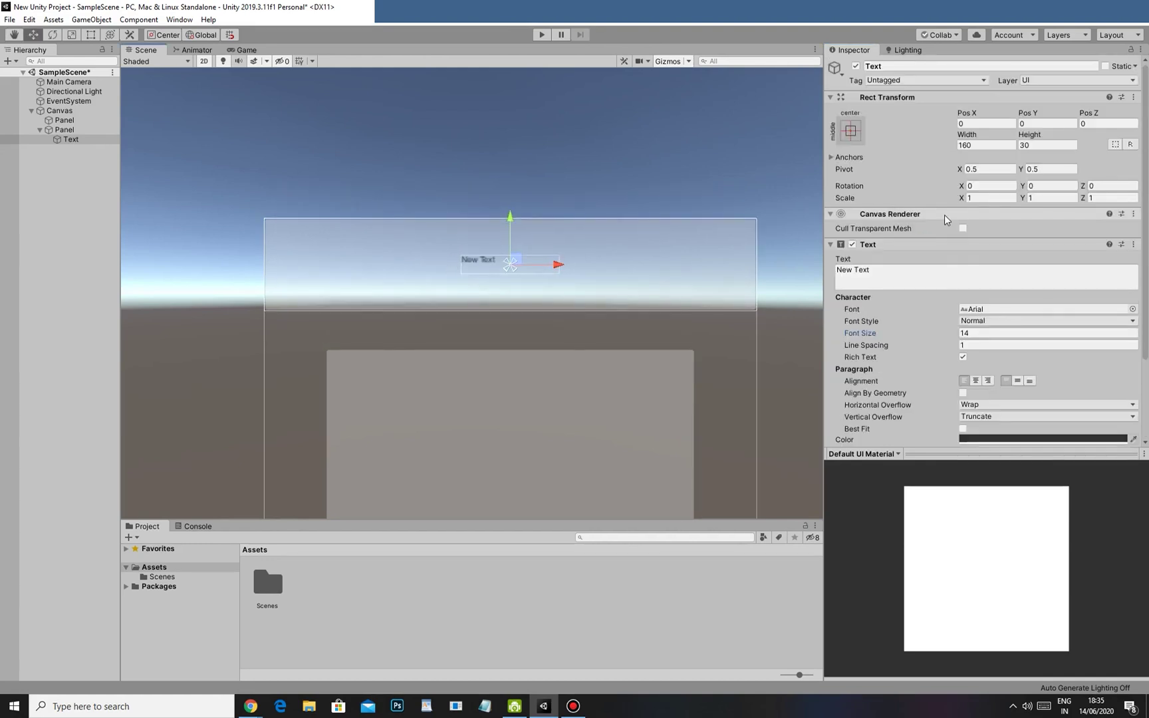
- Set the Text's width to 800 and height to 150 to match its parent Panel
left_click(977, 144)
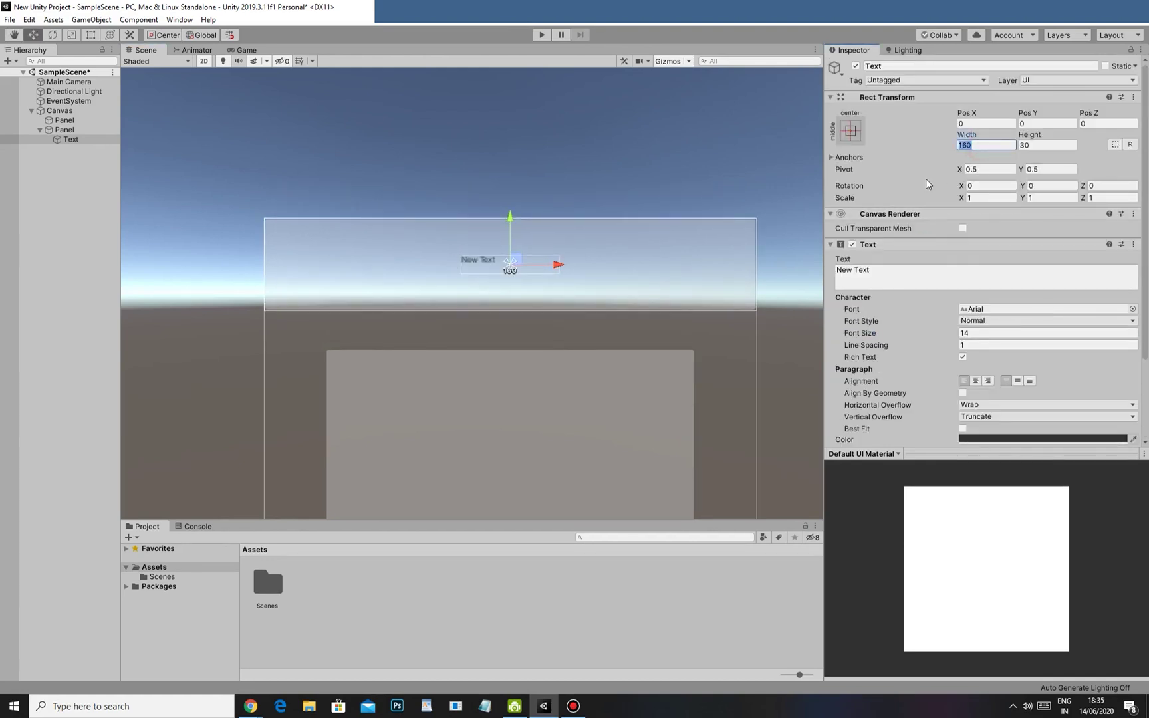
type("800")
key("Tab")
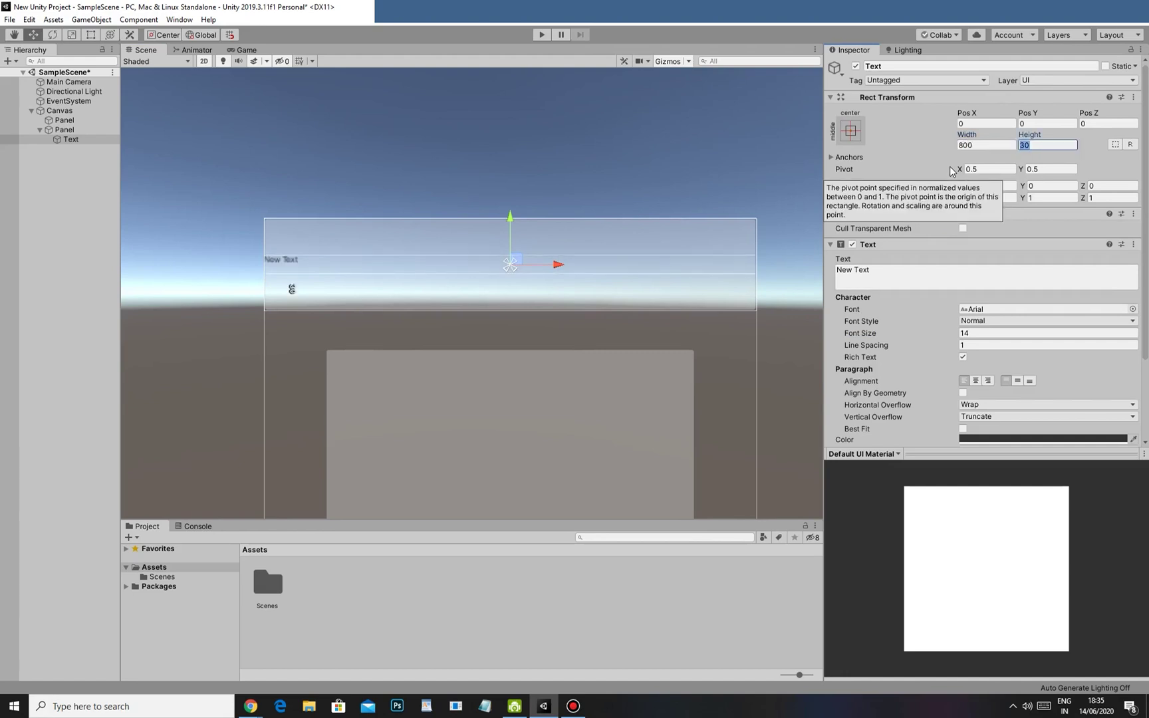
type("150")
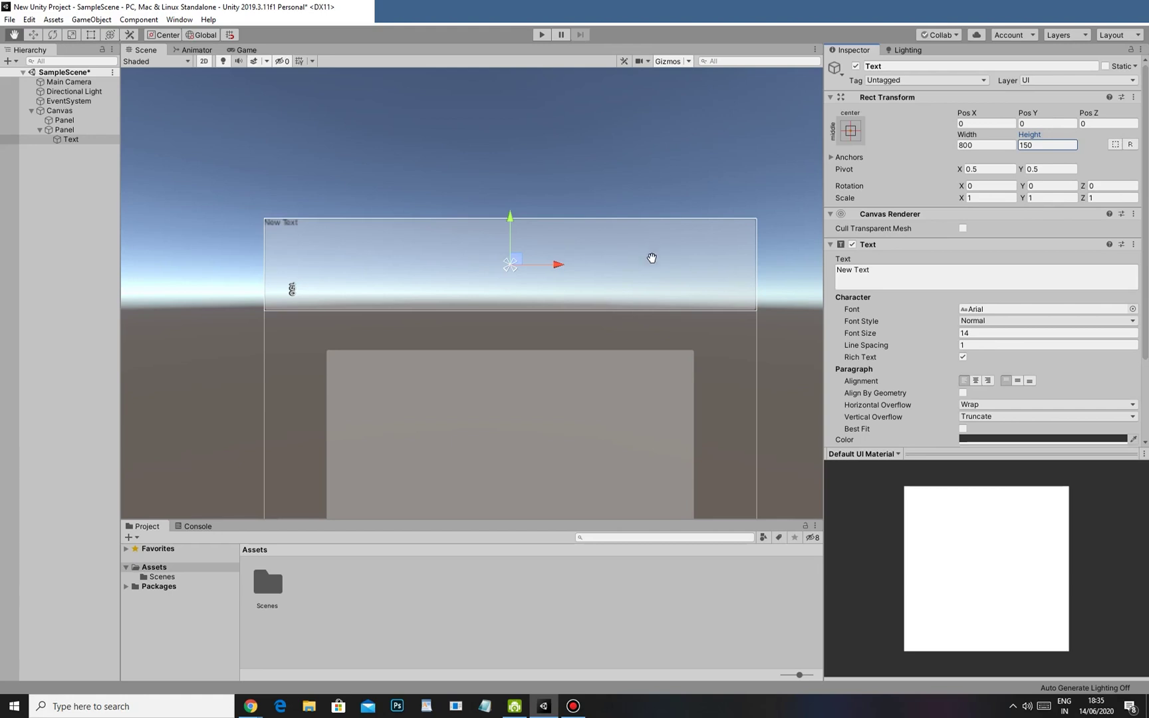
type("w")
- Review the anchor presets available for the Text without applying one
left_click(851, 131)
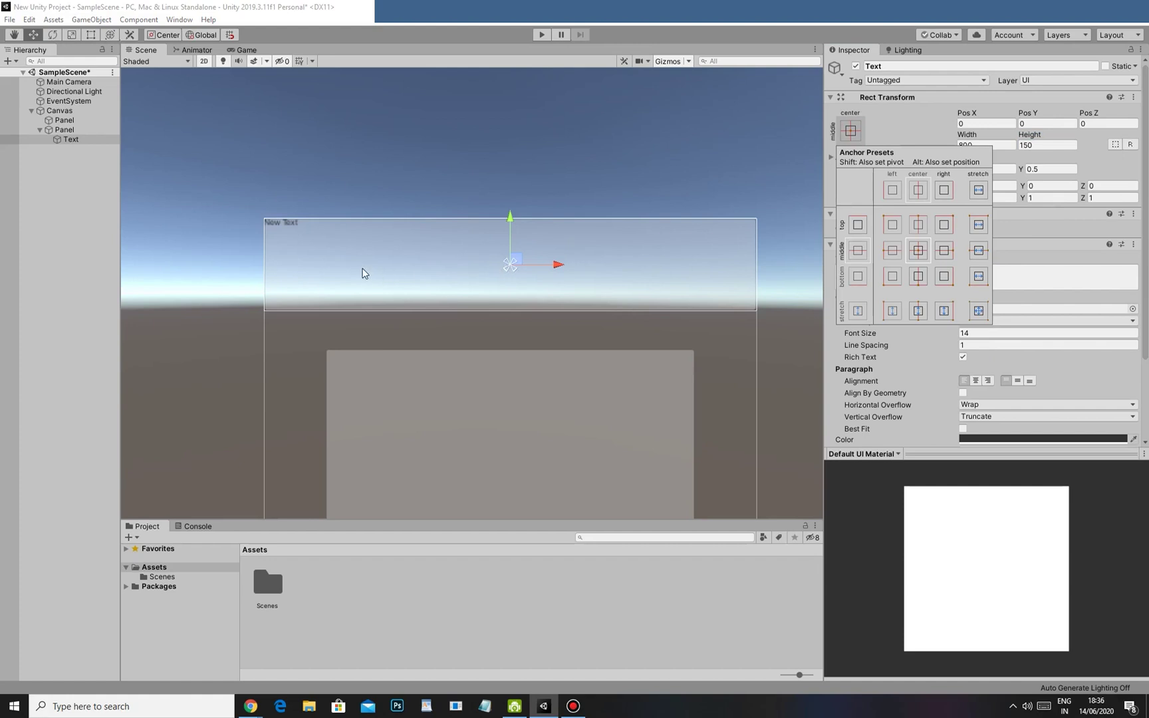
left_click(507, 262)
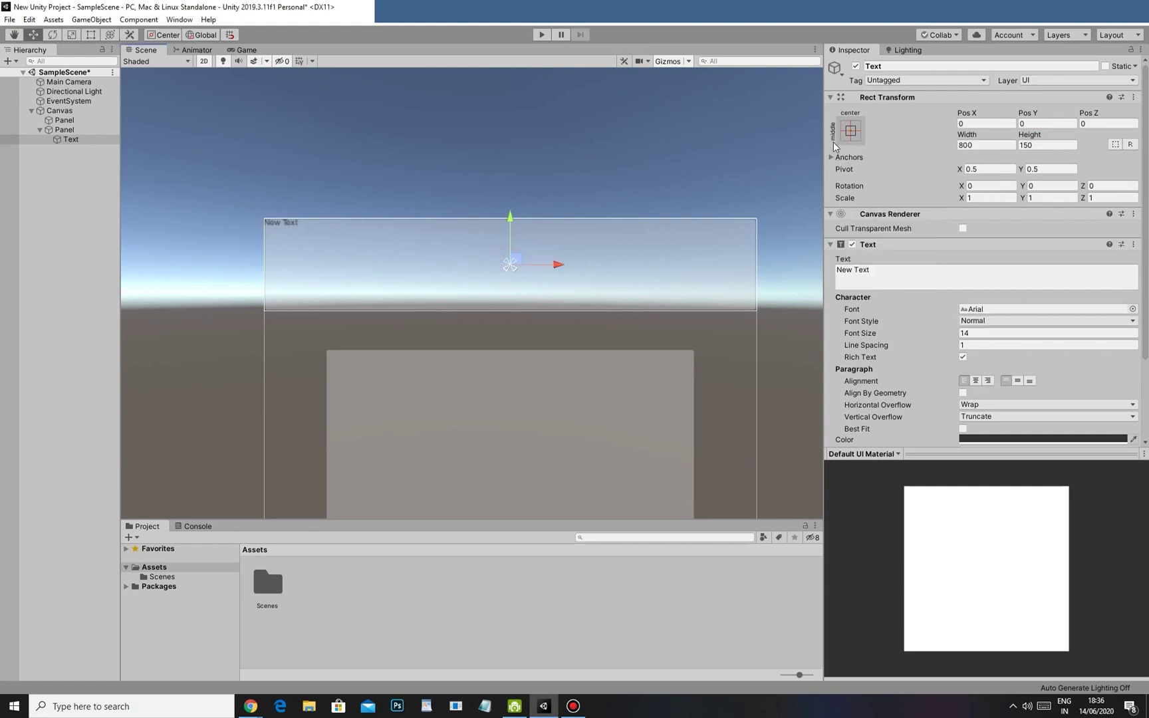
left_click(850, 131)
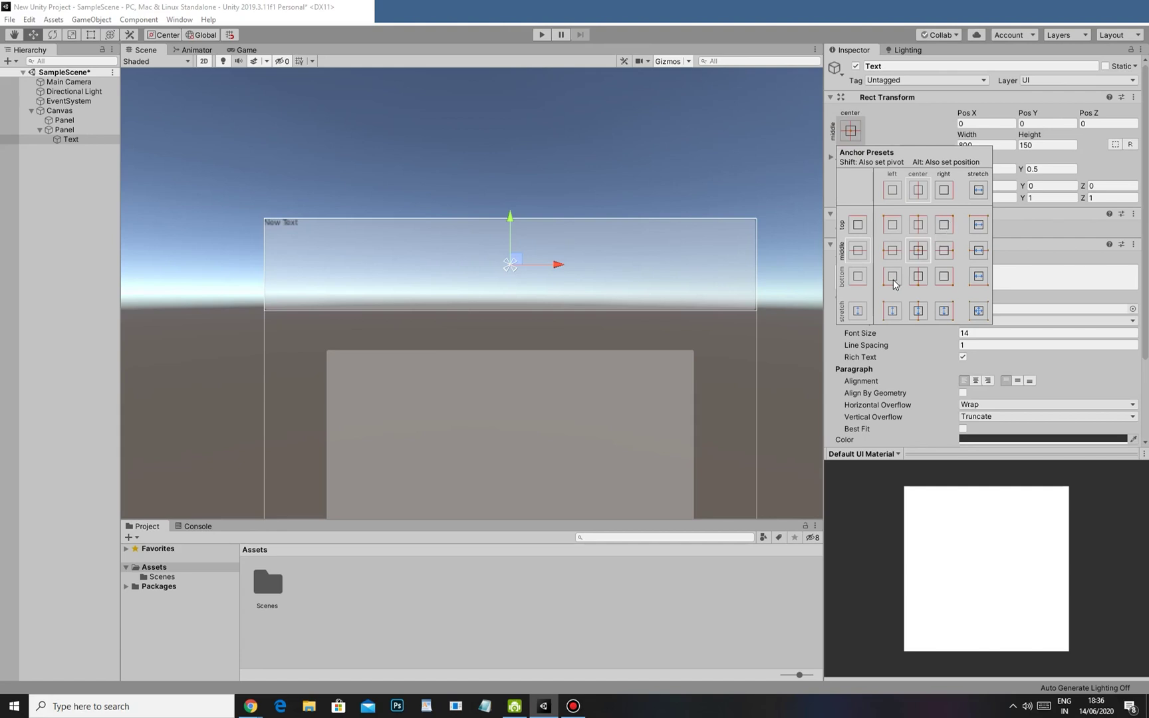
left_click(829, 164)
- Center the Text's content horizontally and vertically and enlarge its font size to 98
scroll(969, 319, "down", 3)
left_click(975, 278)
left_click(1017, 278)
scroll(618, 286, "up", 1)
mouse_move(901, 231)
left_mouse_down()
mouse_move(891, 231)
mouse_move(913, 234)
left_mouse_up()
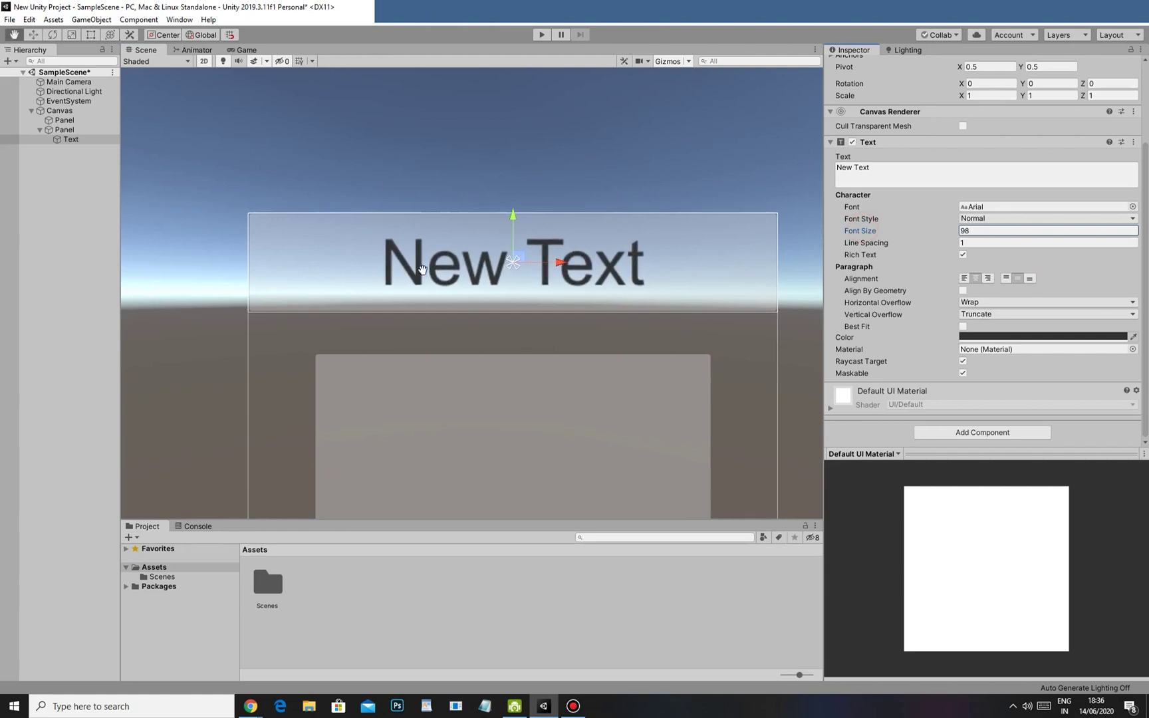
scroll(422, 269, "up", 3)
left_click_drag(610, 315, 556, 320)
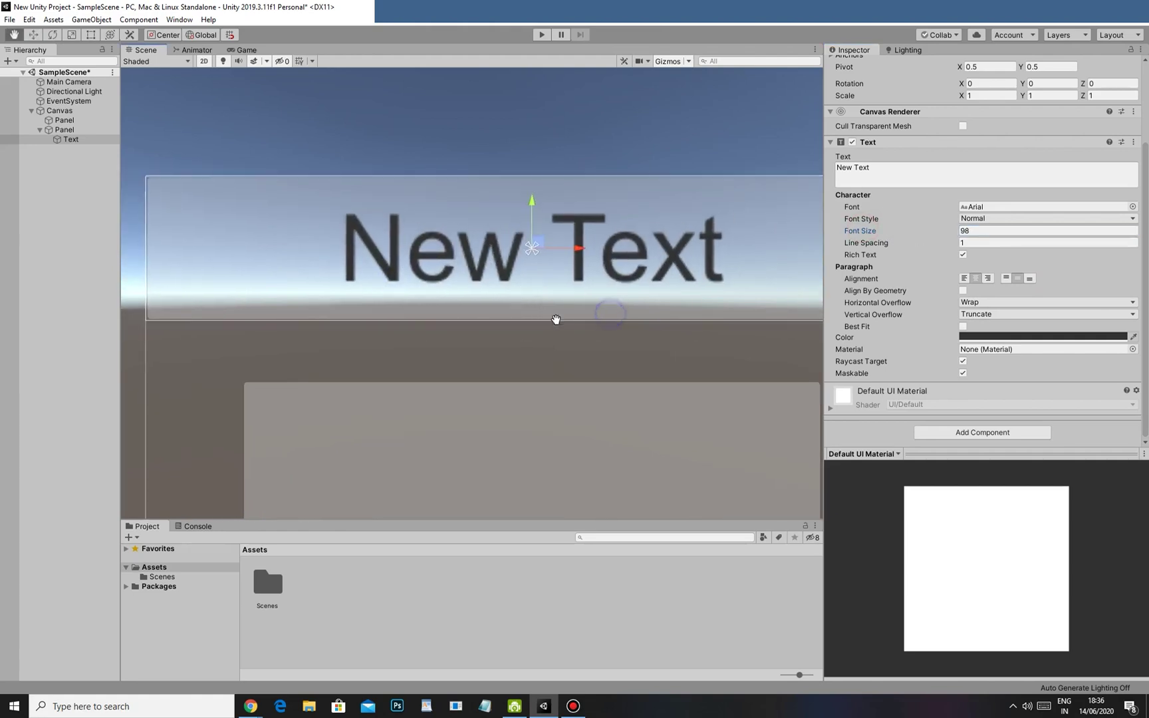
- Try scaling the Text up uniformly to about 4.56, and undo the scaling
scroll(556, 319, "down", 5)
key("r")
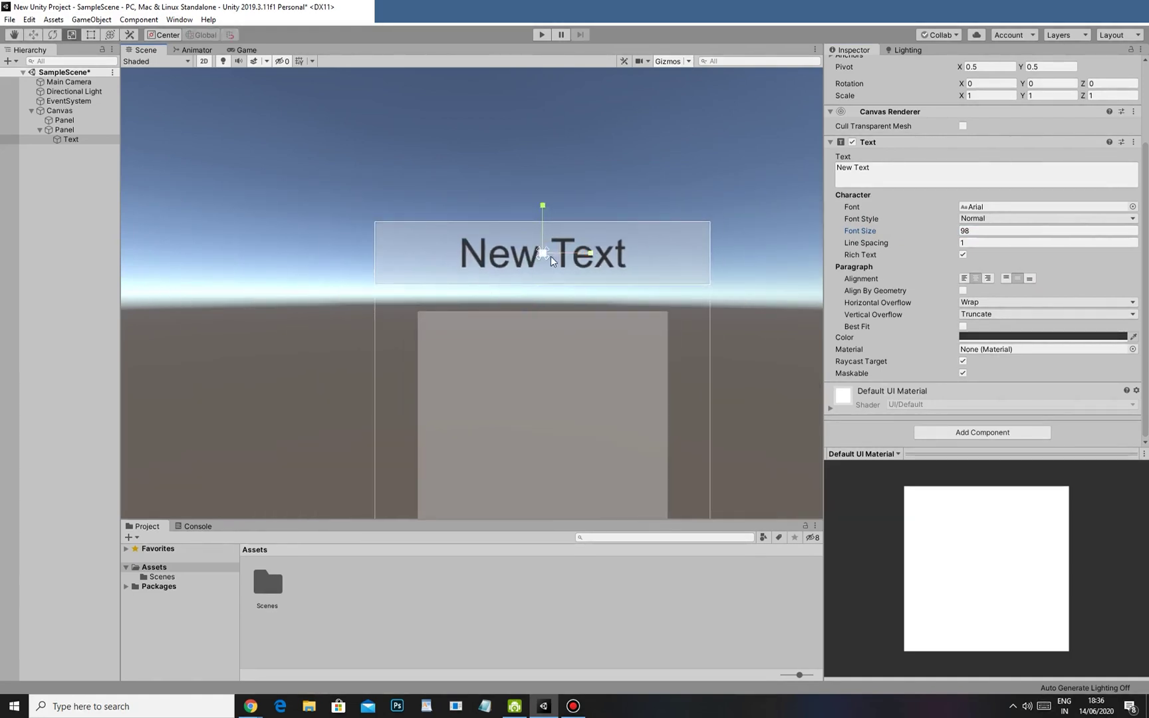
left_click_drag(551, 254, 752, 231)
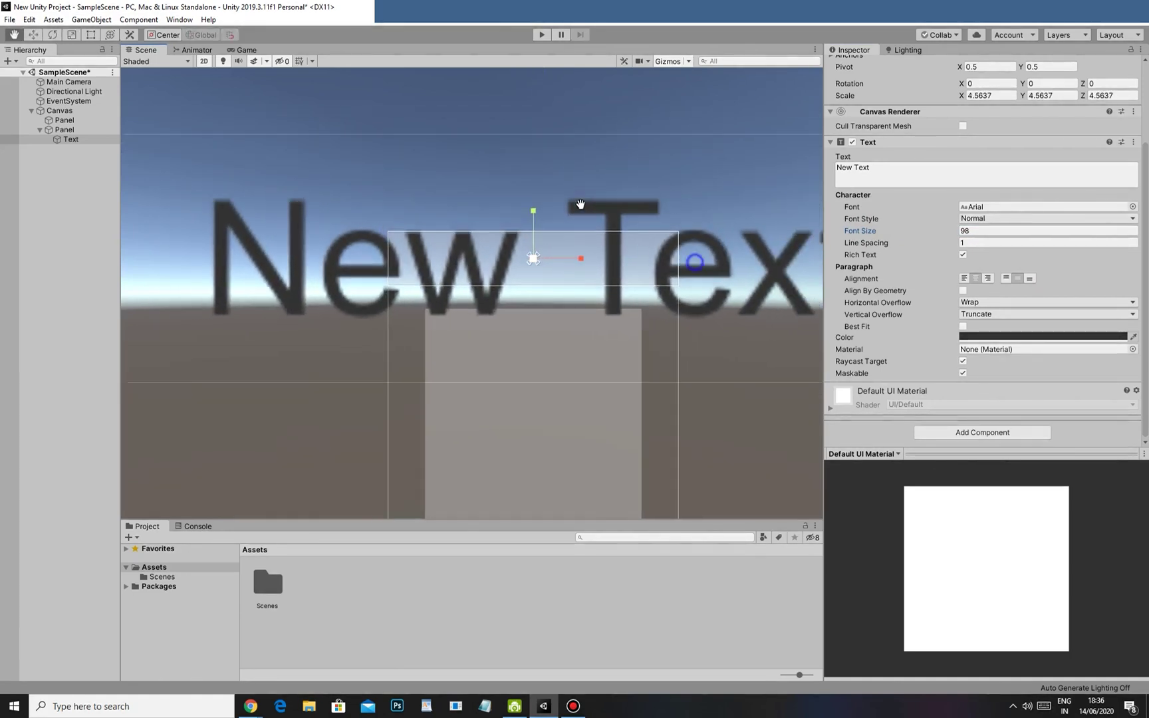
scroll(313, 263, "down", 3)
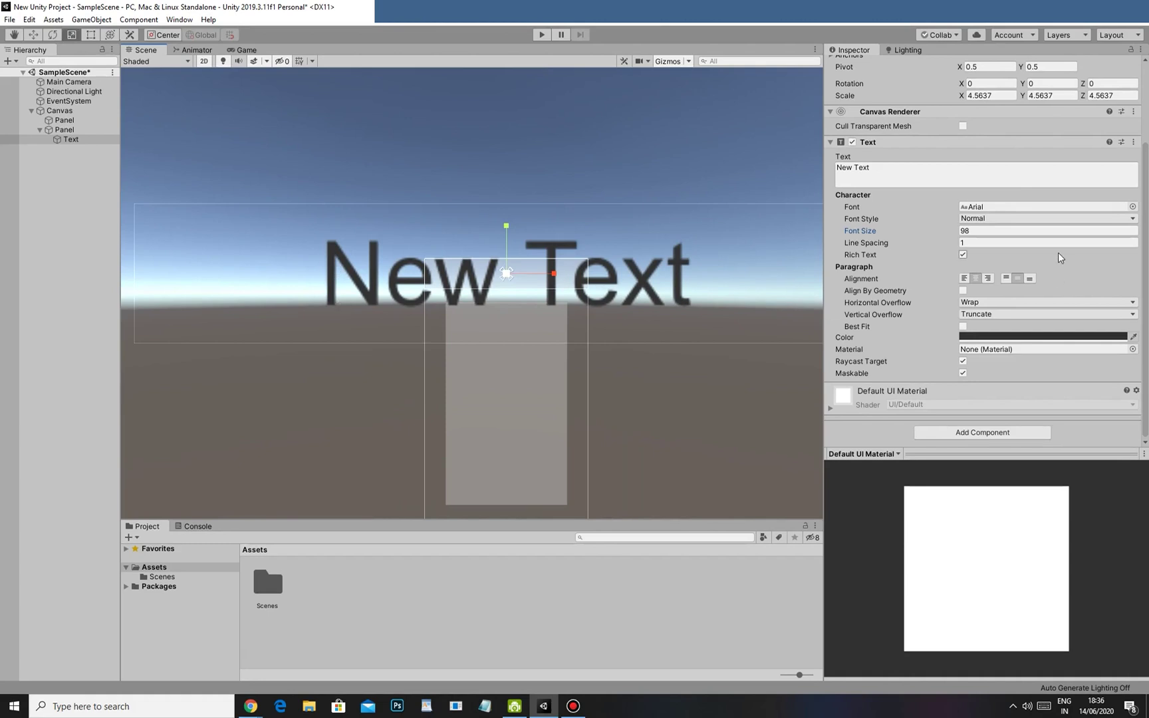
scroll(1010, 211, "up", 3)
key("ctrl+z")
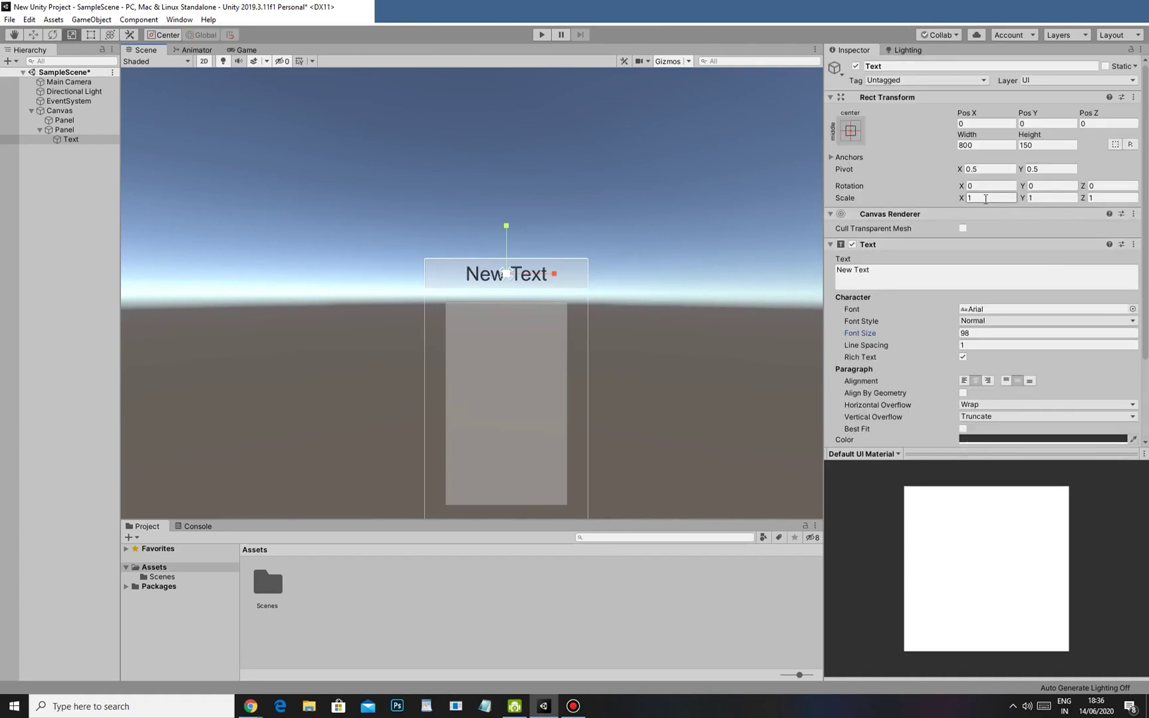
- Check the Text's position and pivot values
left_click(974, 123)
left_click(1027, 123)
left_click(1084, 123)
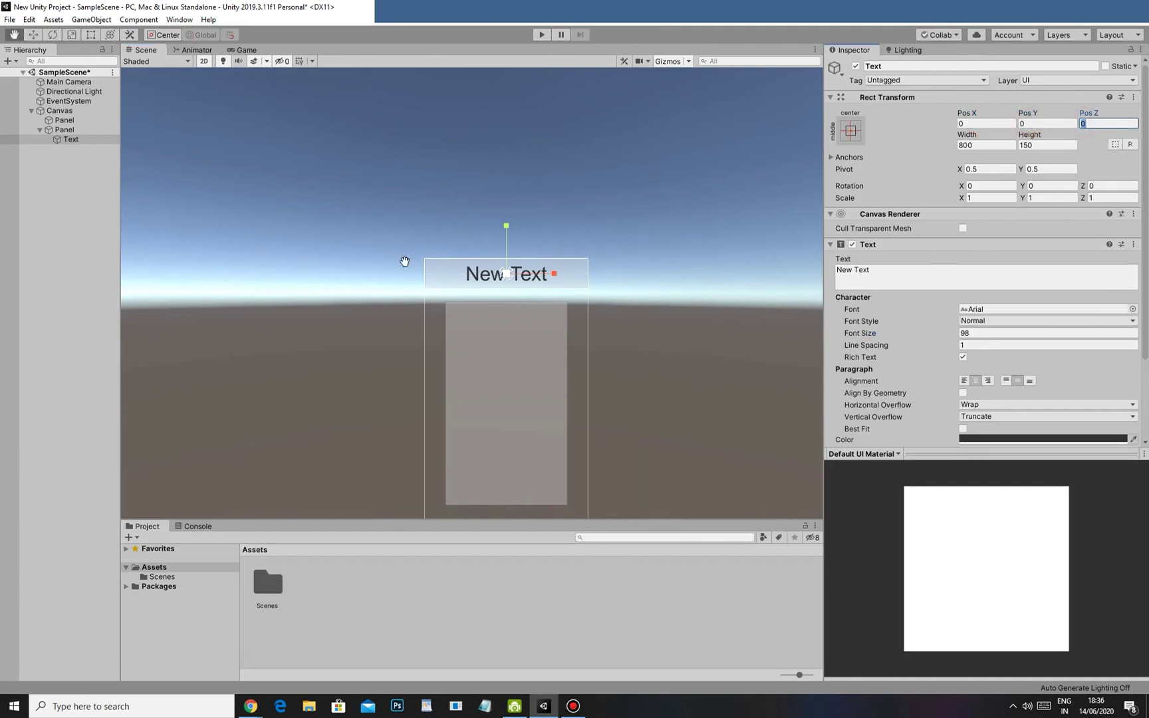
scroll(736, 443, "up", 5)
left_click(993, 170)
left_click(1043, 170)
scroll(592, 418, "up", 8)
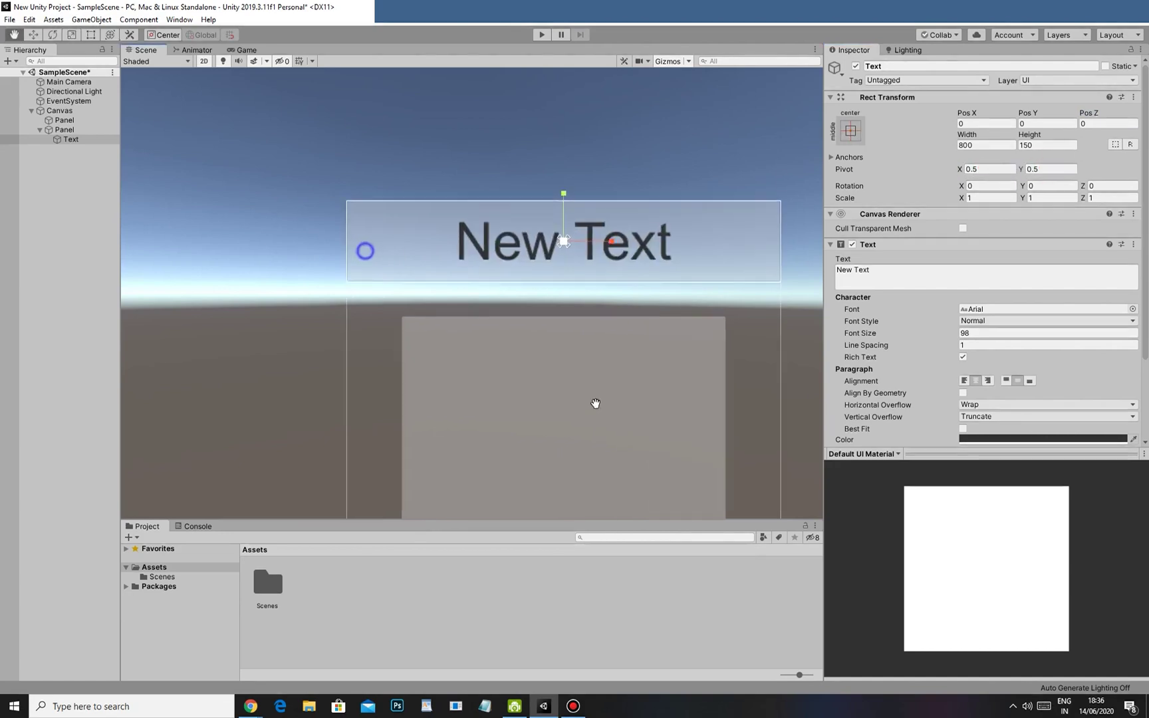
- Reduce the Text's font size to 64
middle_click_drag(514, 384, 402, 434)
scroll(402, 433, "up", 1)
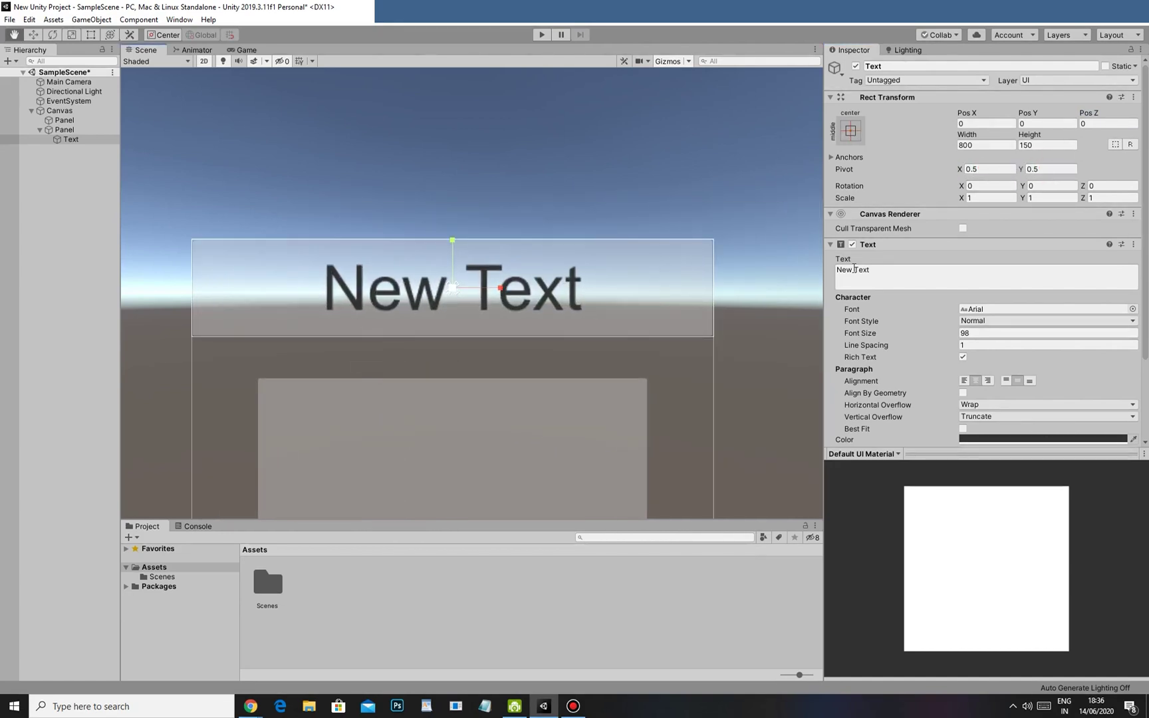
left_click_drag(915, 335, 897, 334)
left_click(971, 333)
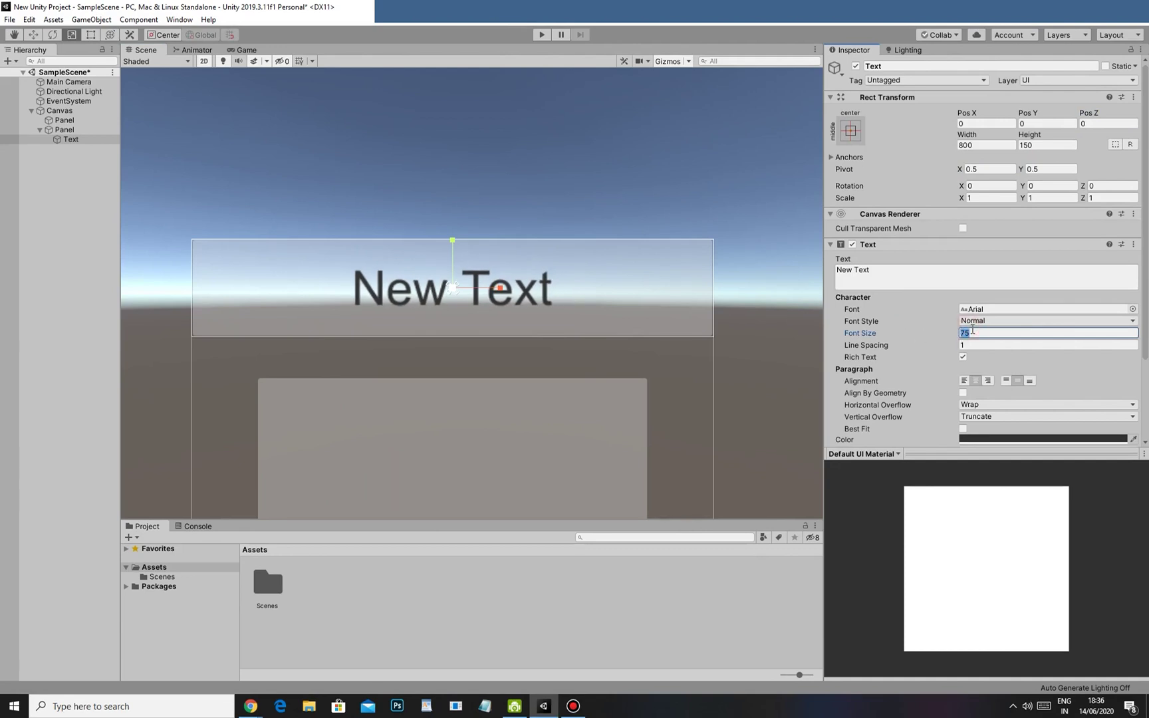
type("64")
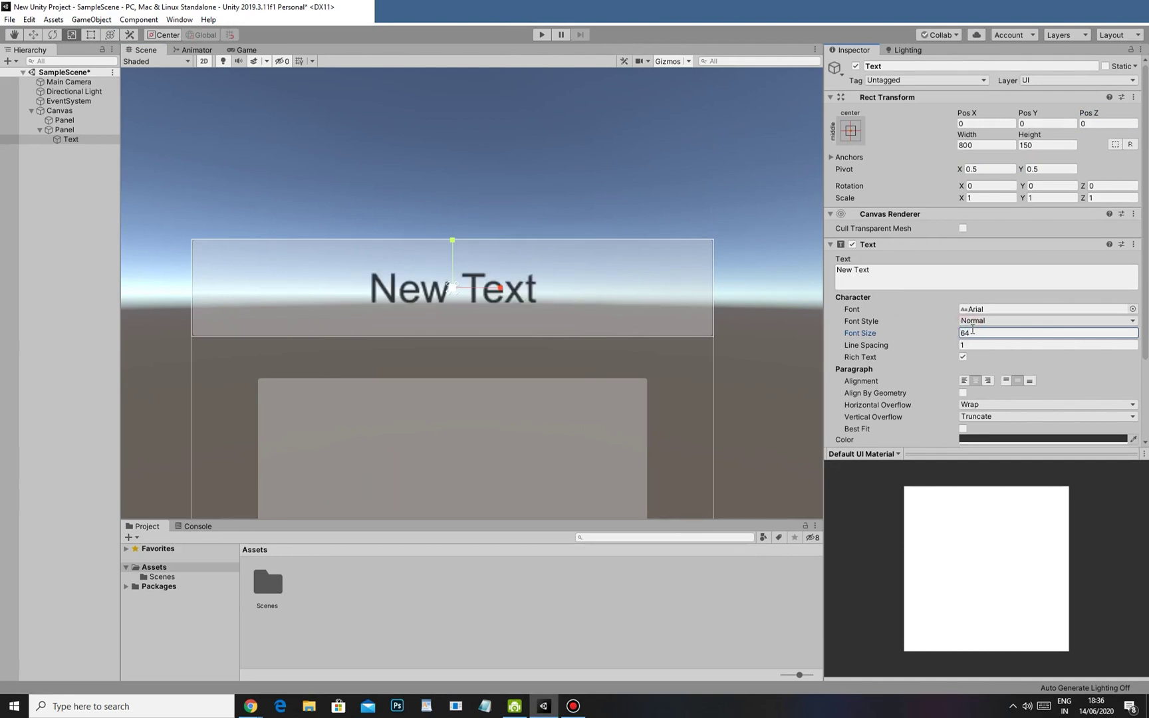
- Change the header Text's content to "VRx Academy"
scroll(476, 379, "down", 2)
middle_click_drag(476, 353, 546, 311)
left_click(917, 272)
type("VR")
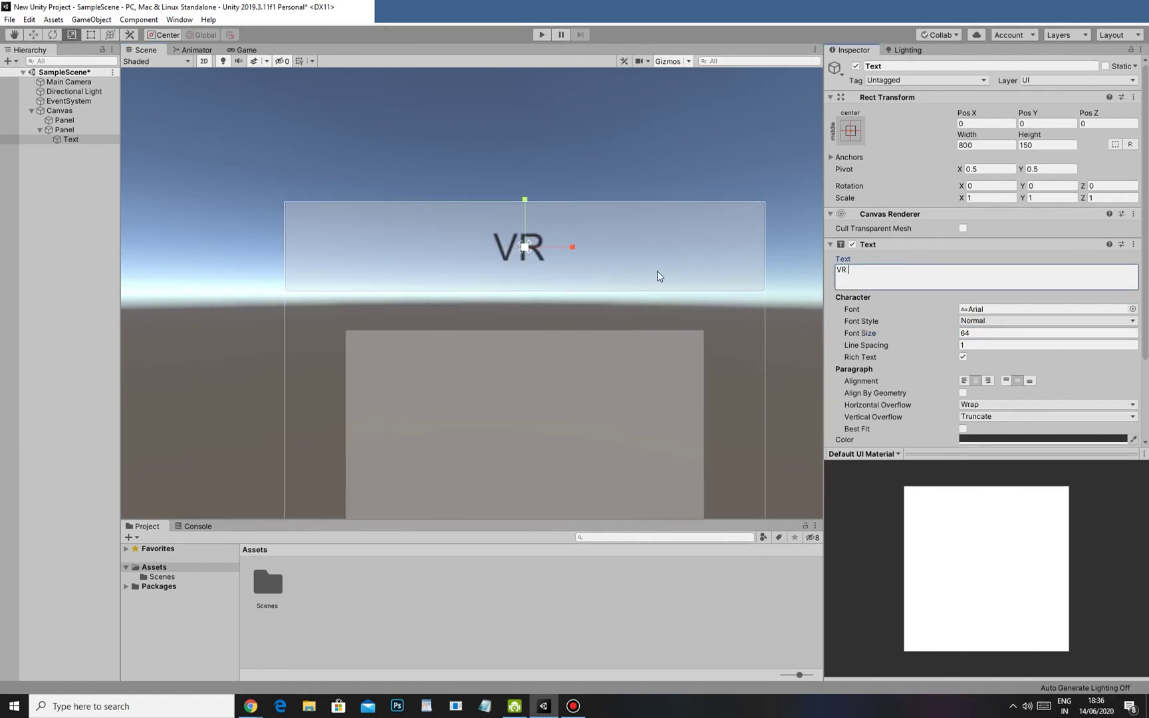
type("x Academy")
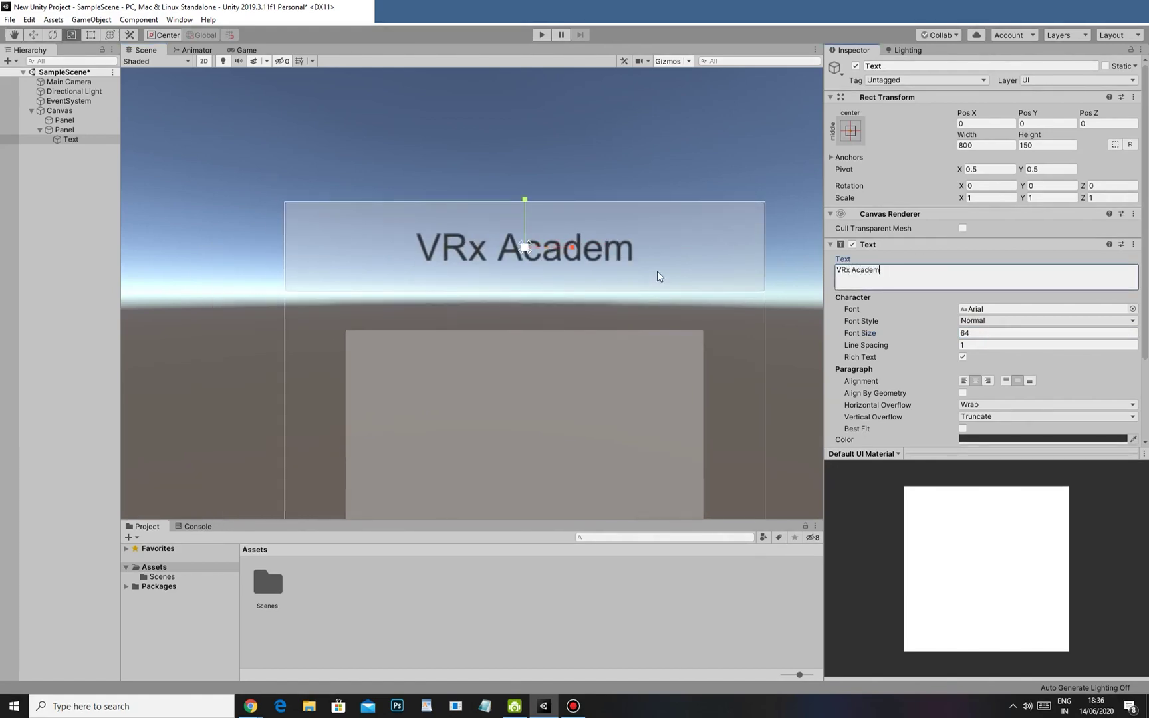
scroll(605, 344, "down", 1)
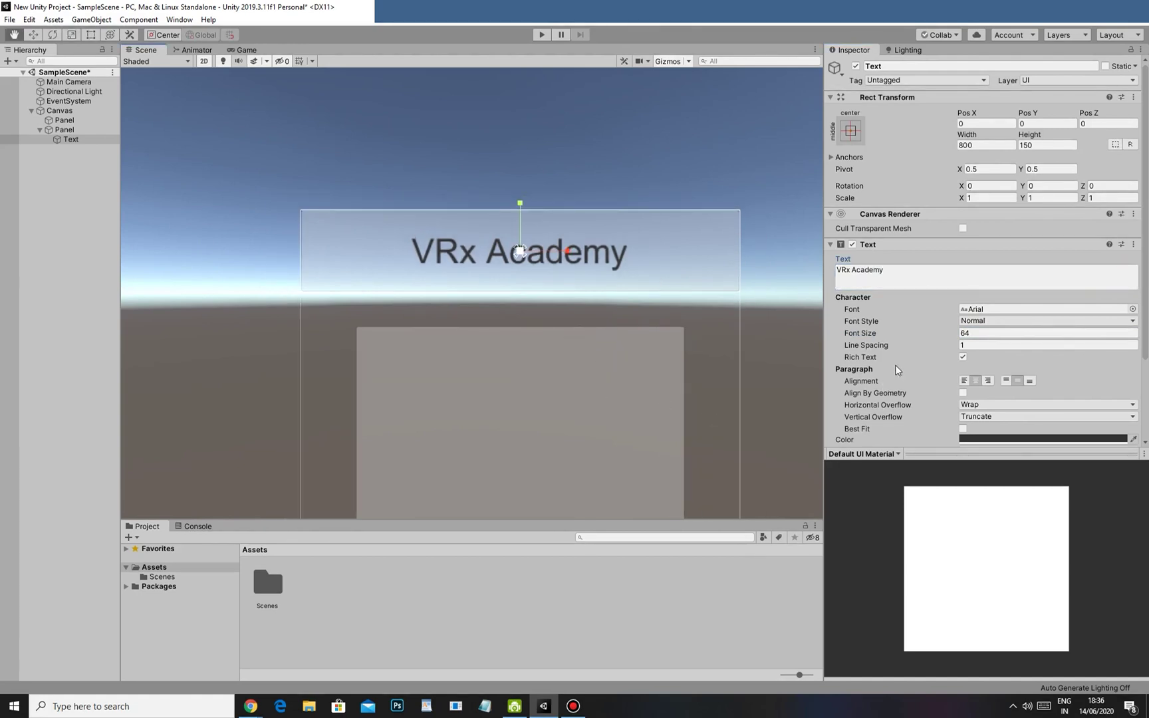
- Set the title Text's color to white (FFFFFF)
scroll(992, 340, "down", 3)
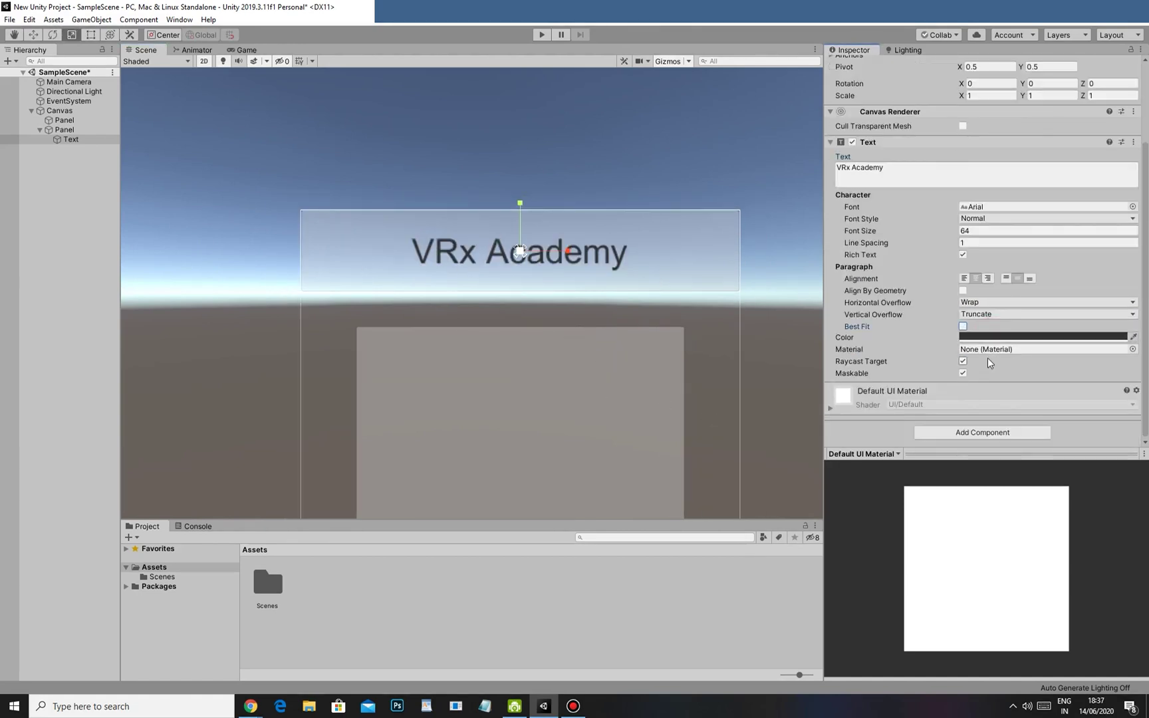
left_click(983, 337)
left_click_drag(804, 253, 792, 234)
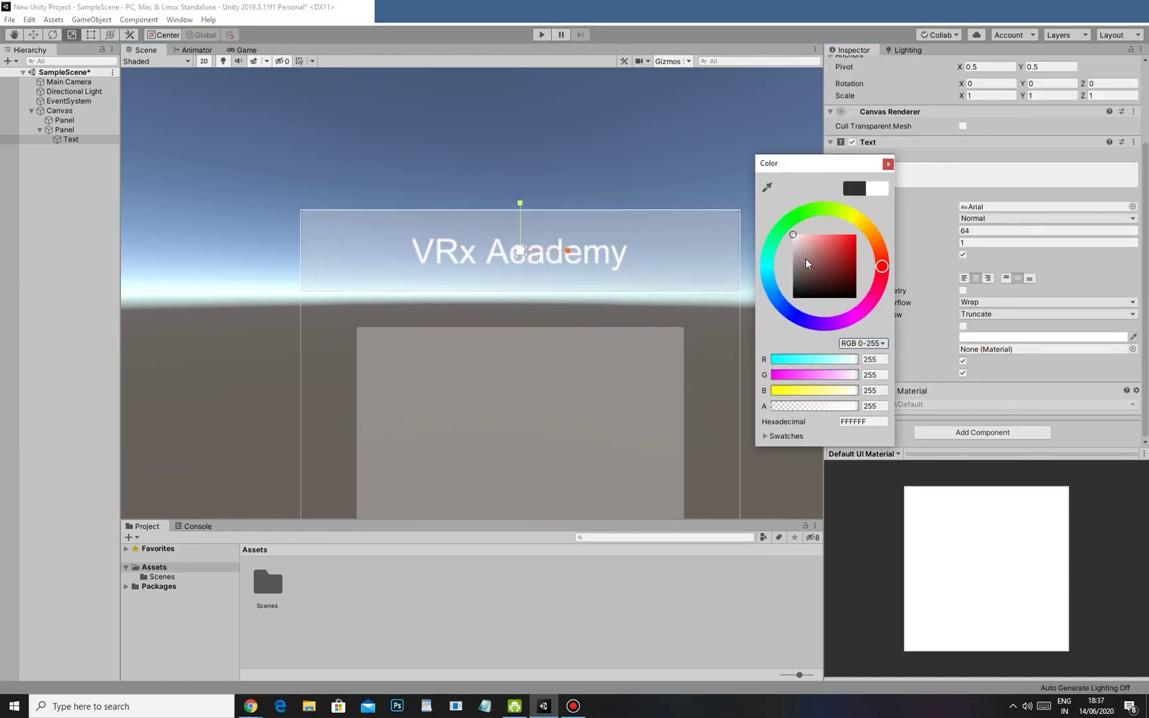
left_click(888, 164)
mouse_move(371, 344)
middle_mouse_down()
mouse_move(360, 279)
mouse_move(372, 323)
middle_mouse_up()
key("w")
scroll(269, 275, "down", 2)
scroll(220, 257, "up", 4)
scroll(372, 323, "up", 1)
middle_click_drag(360, 247, 346, 277)
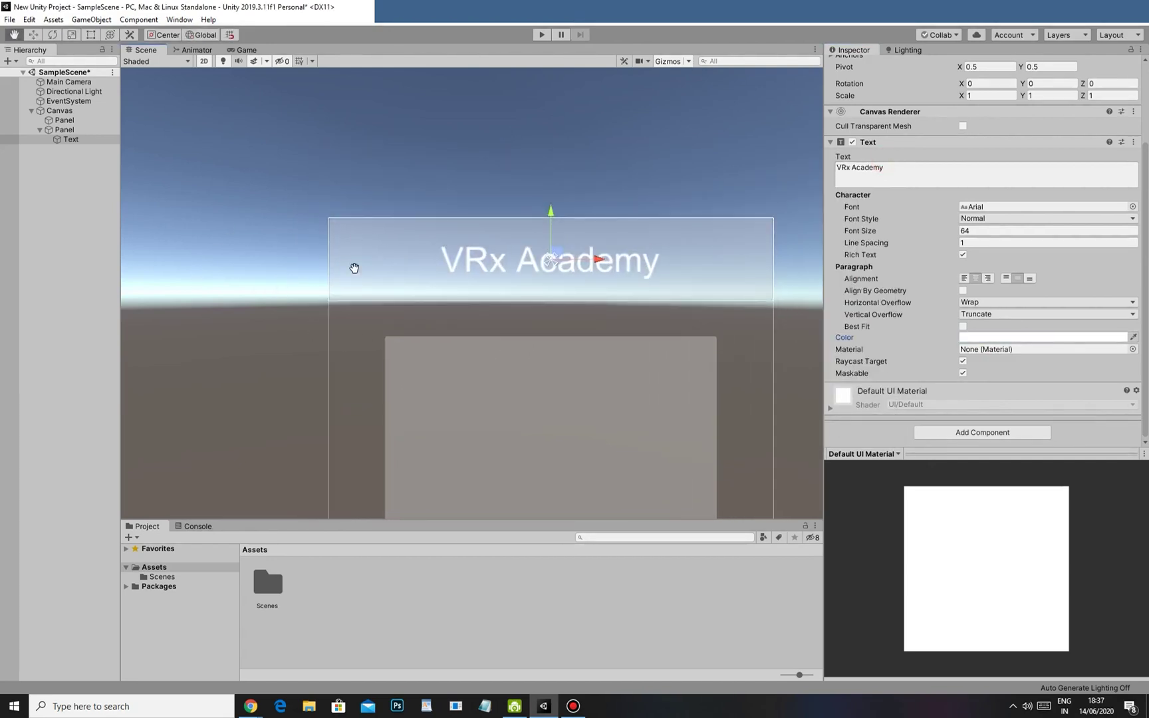
- Add a UI Image as a child of the header Panel
left_click(56, 176)
left_click(66, 131)
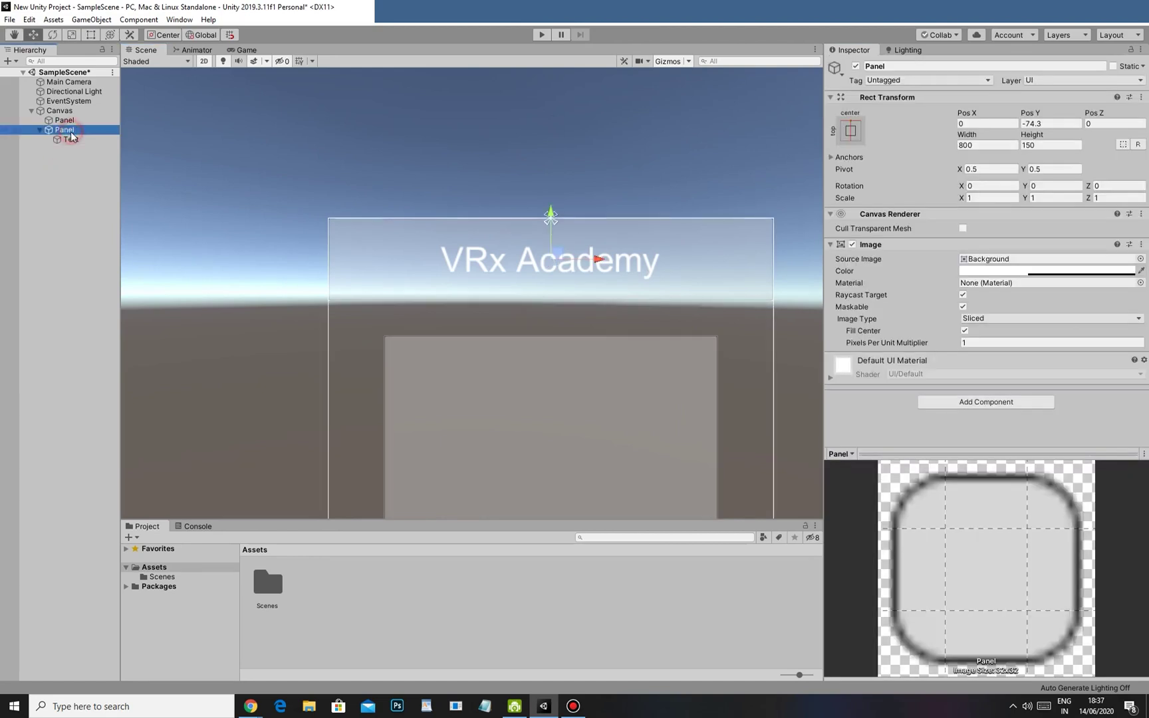
right_click(74, 129)
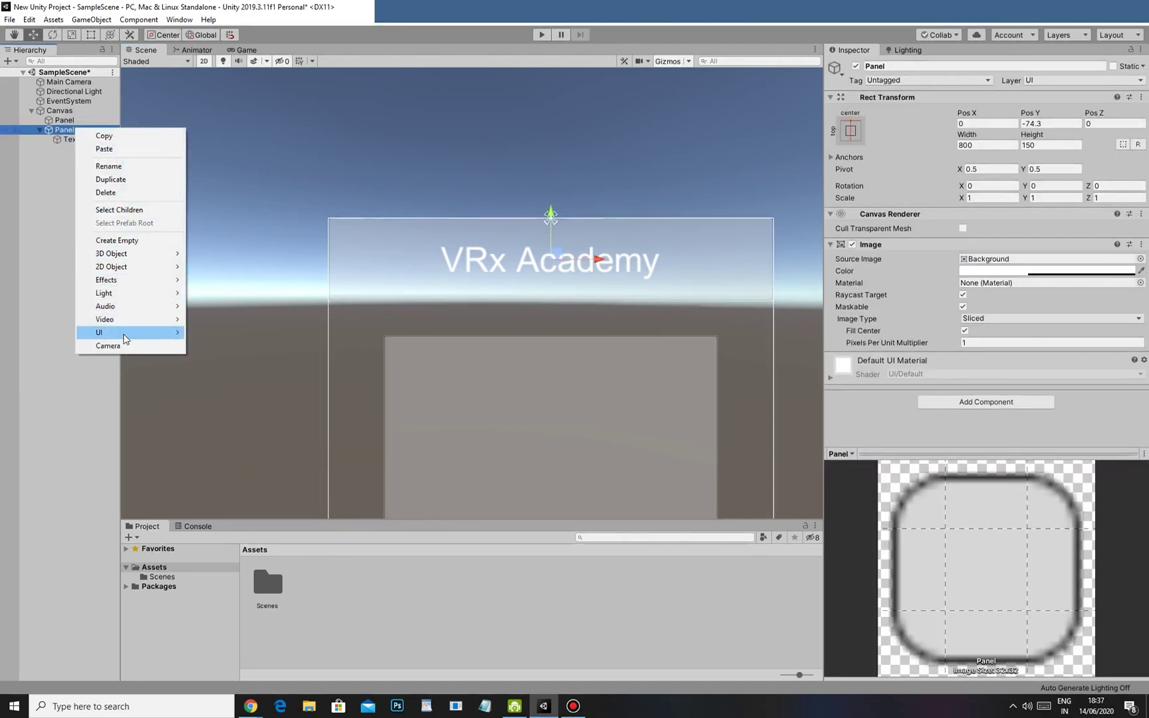
mouse_move(126, 339)
left_click(226, 358)
key("f")
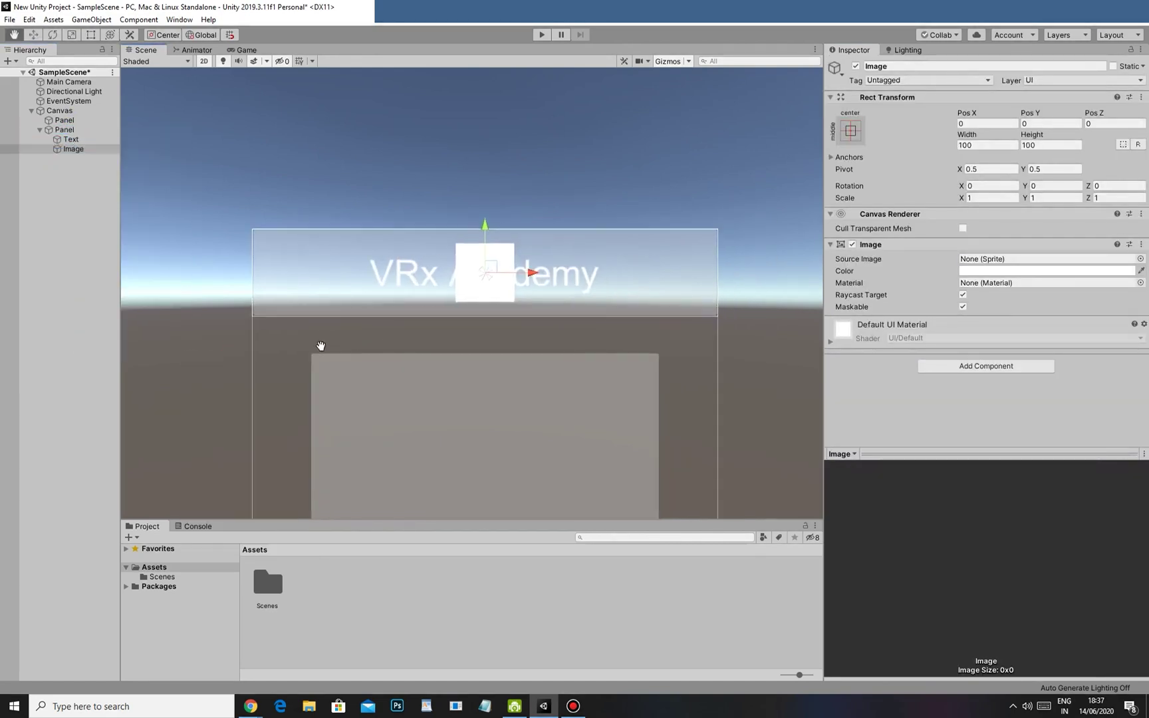
- Move the Image along X to the header's left end, at Pos X about -318, and check which source sprites are available
left_click_drag(528, 274, 714, 275)
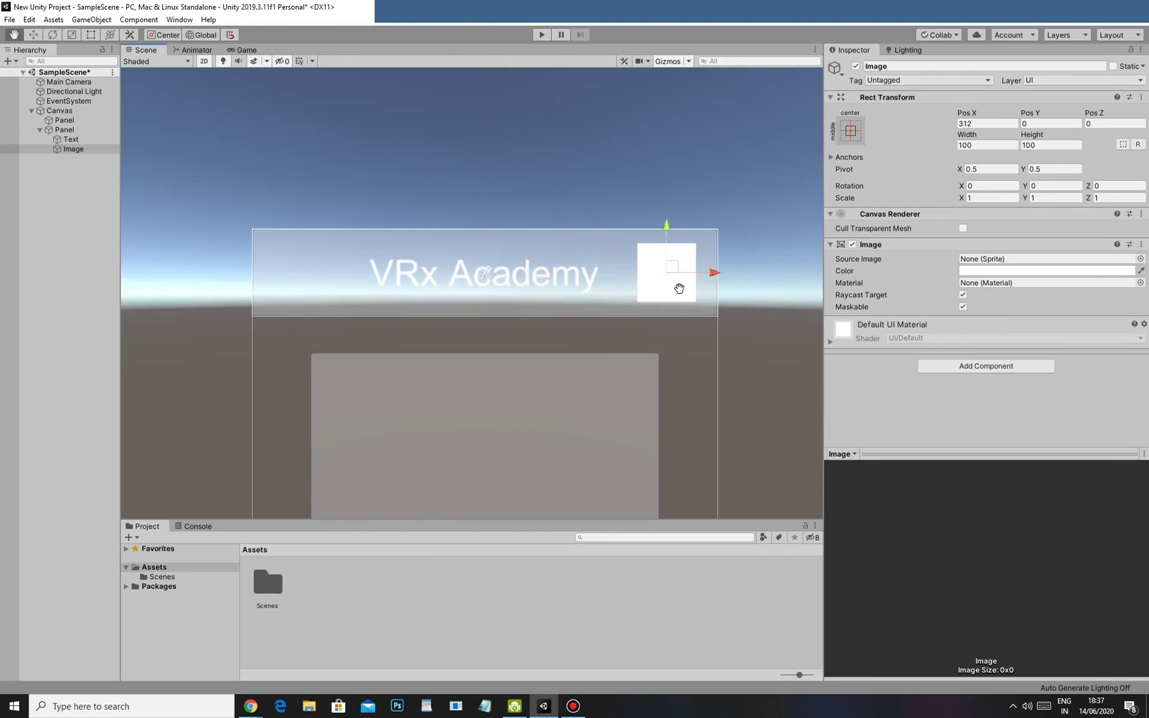
middle_click_drag(687, 285, 661, 287)
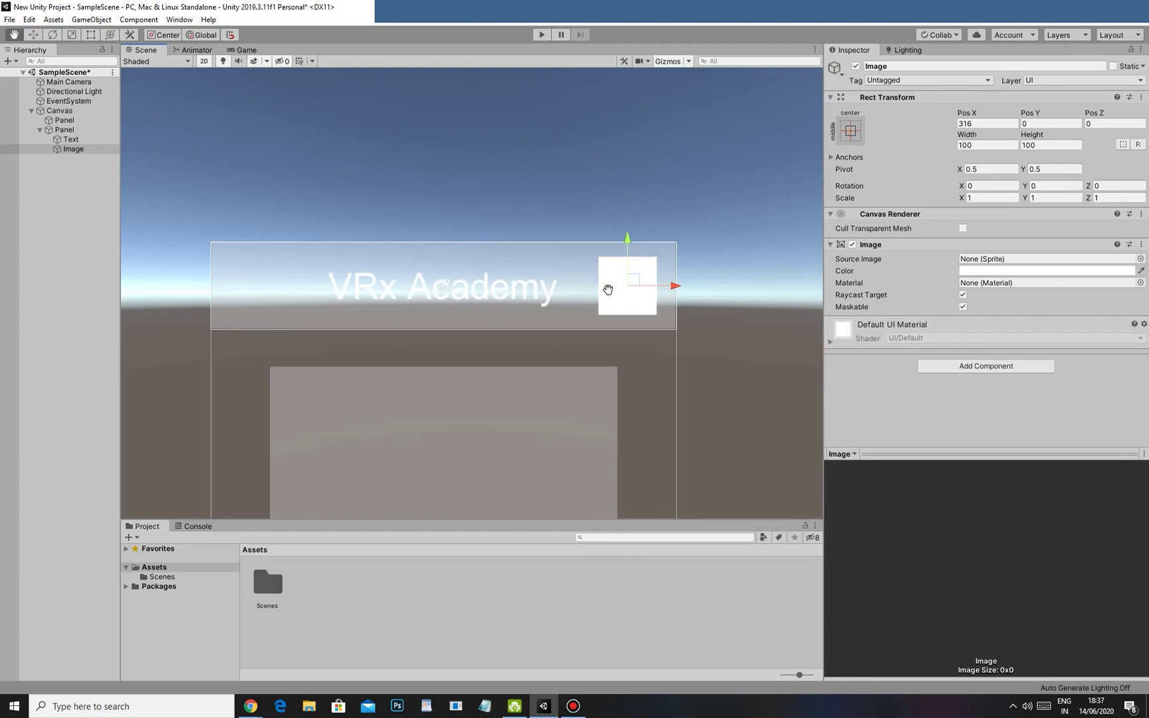
left_click_drag(676, 286, 309, 288)
middle_click_drag(310, 289, 490, 309)
left_click(1139, 258)
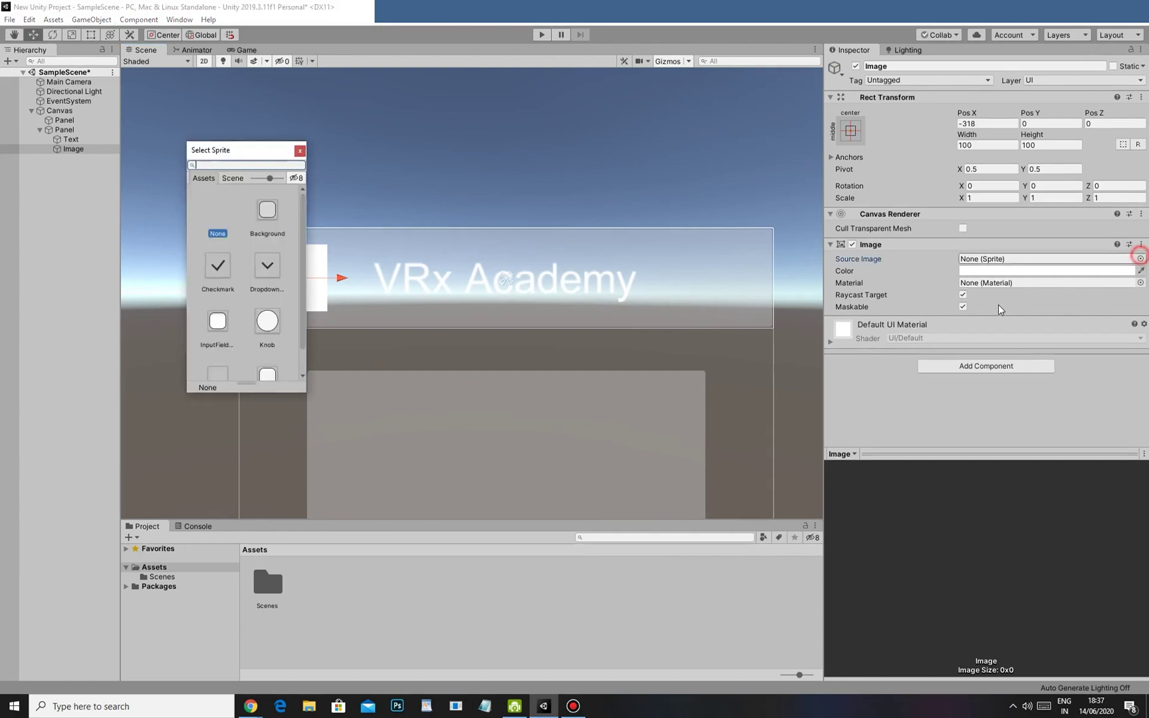
left_click(299, 150)
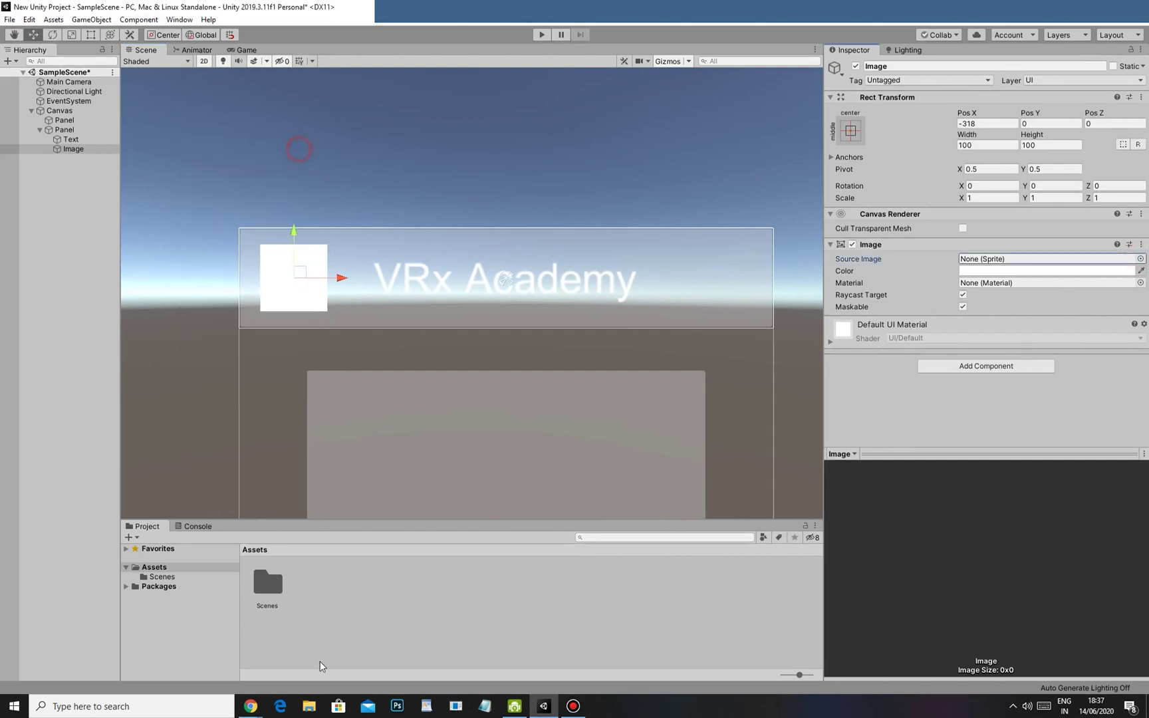
- Create a folder named UI in Assets and open it
right_click(178, 565)
mouse_move(226, 269)
left_click(389, 252)
type("U")
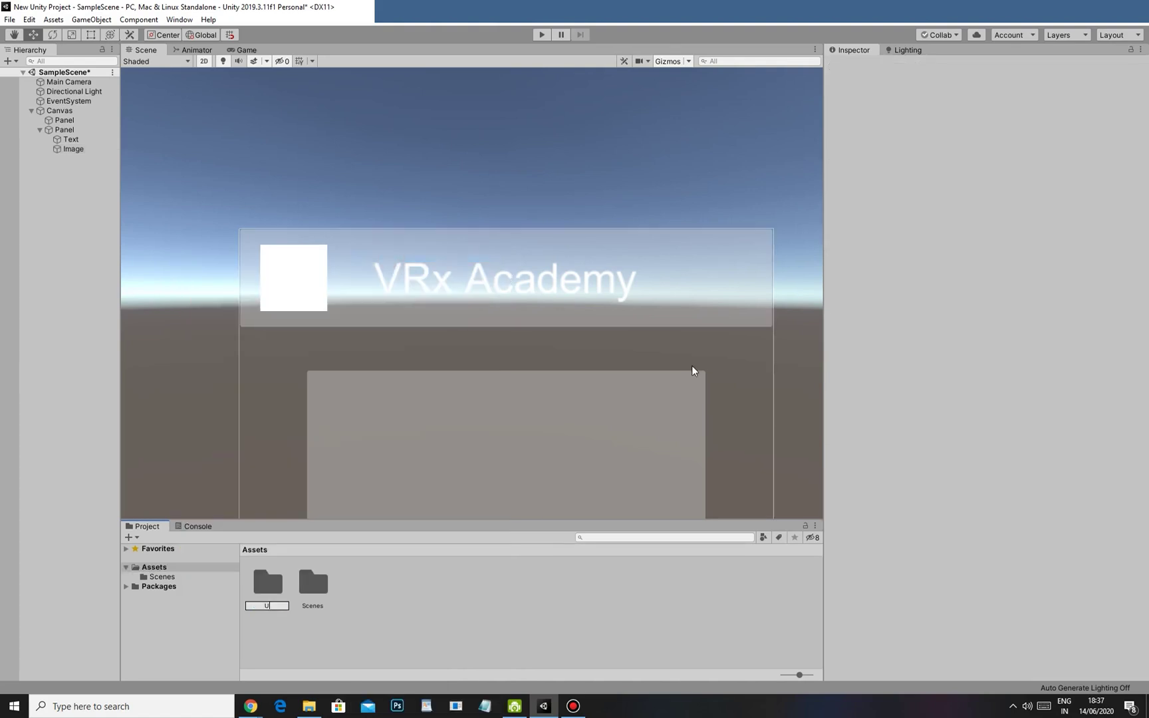
type("I")
key("Return")
key("Return")
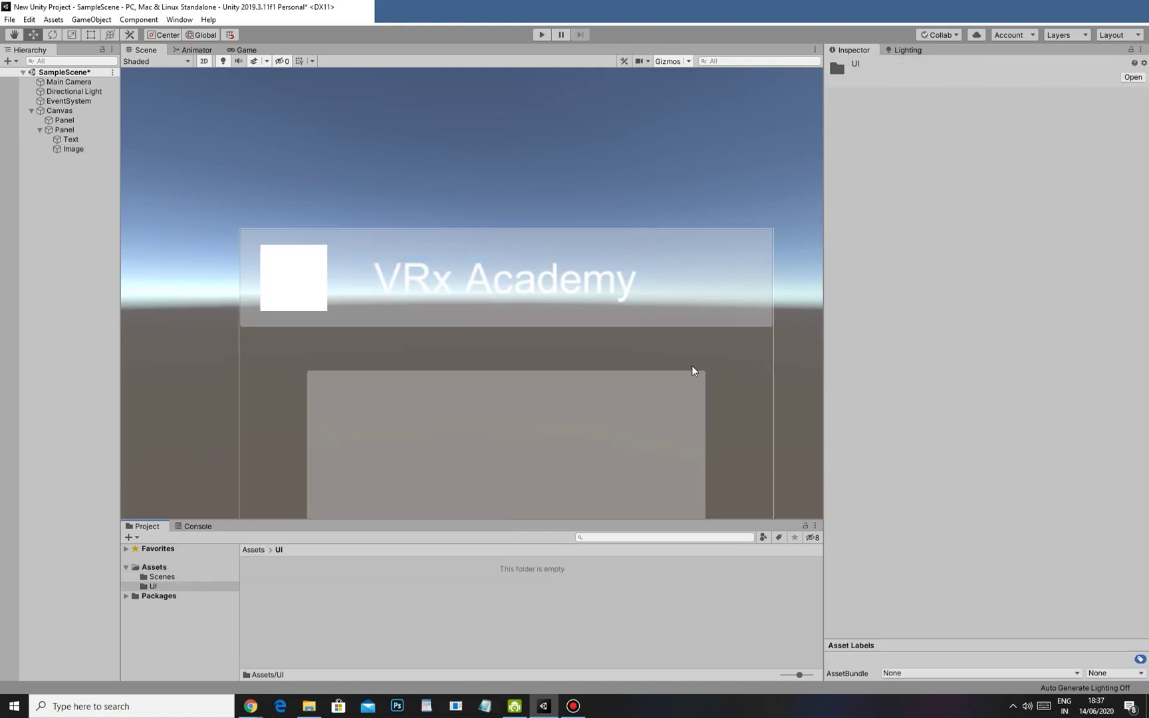
- Show the UI folder in File Explorer, paste the copied whiteLogo.png into it, and return to Unity
right_click(397, 593)
left_click(451, 308)
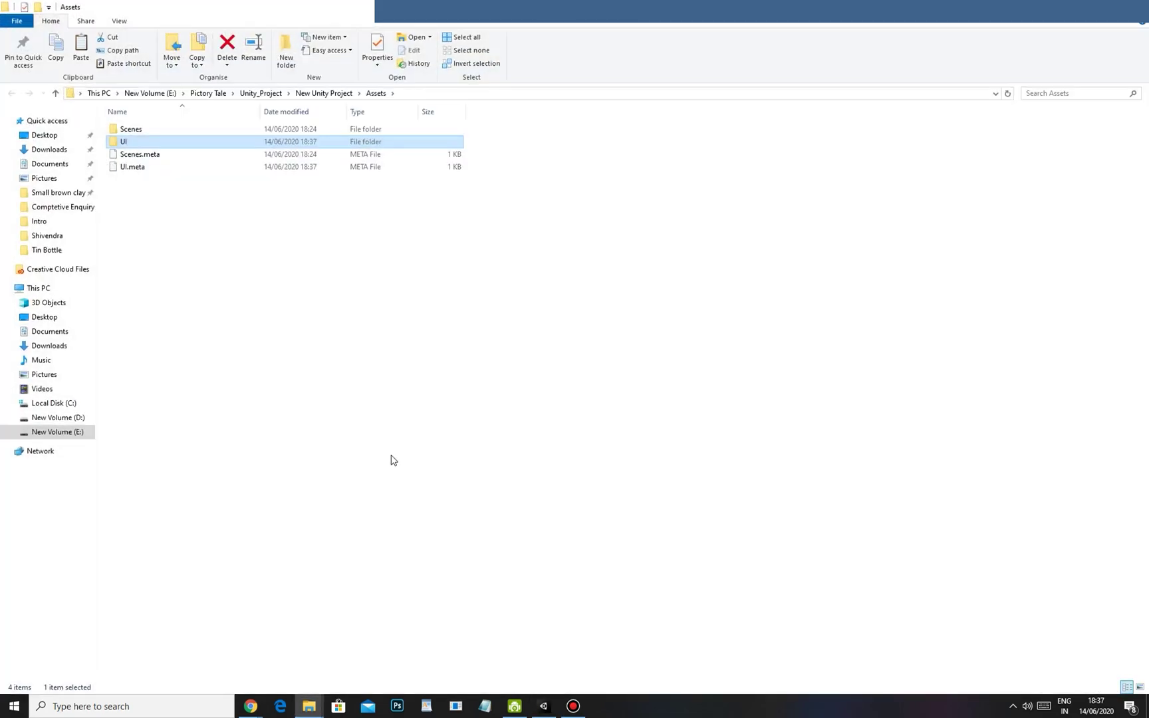
double_click(192, 141)
key("ctrl+v")
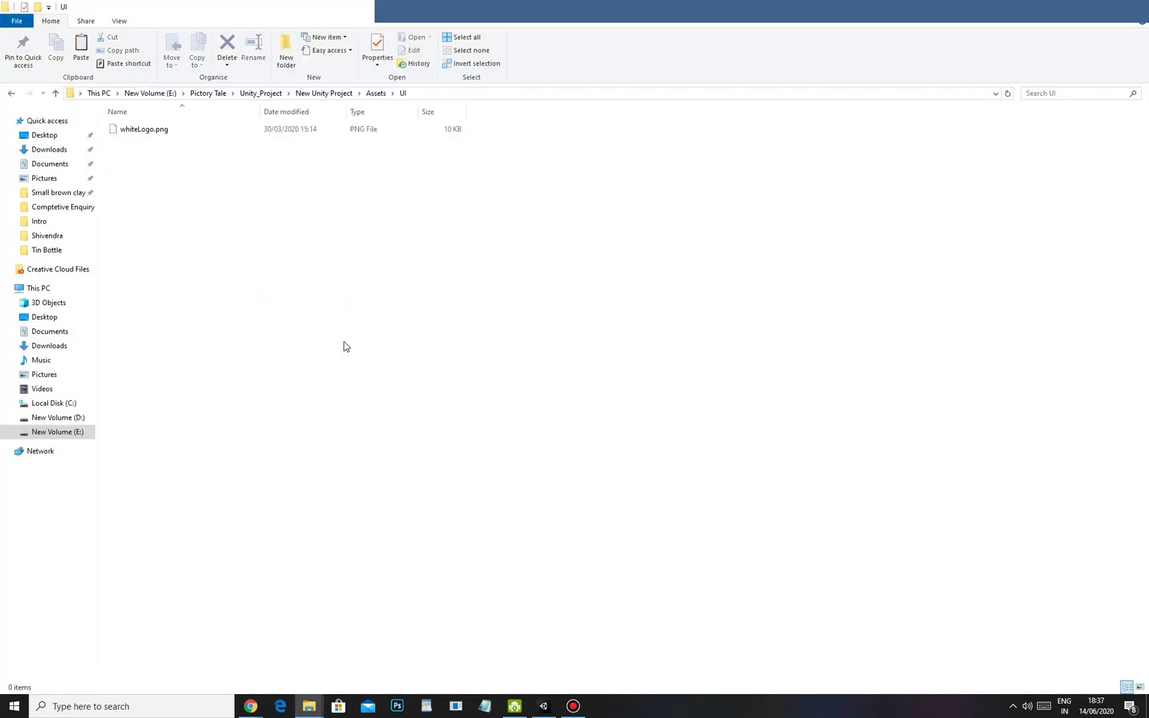
key("alt+Tab")
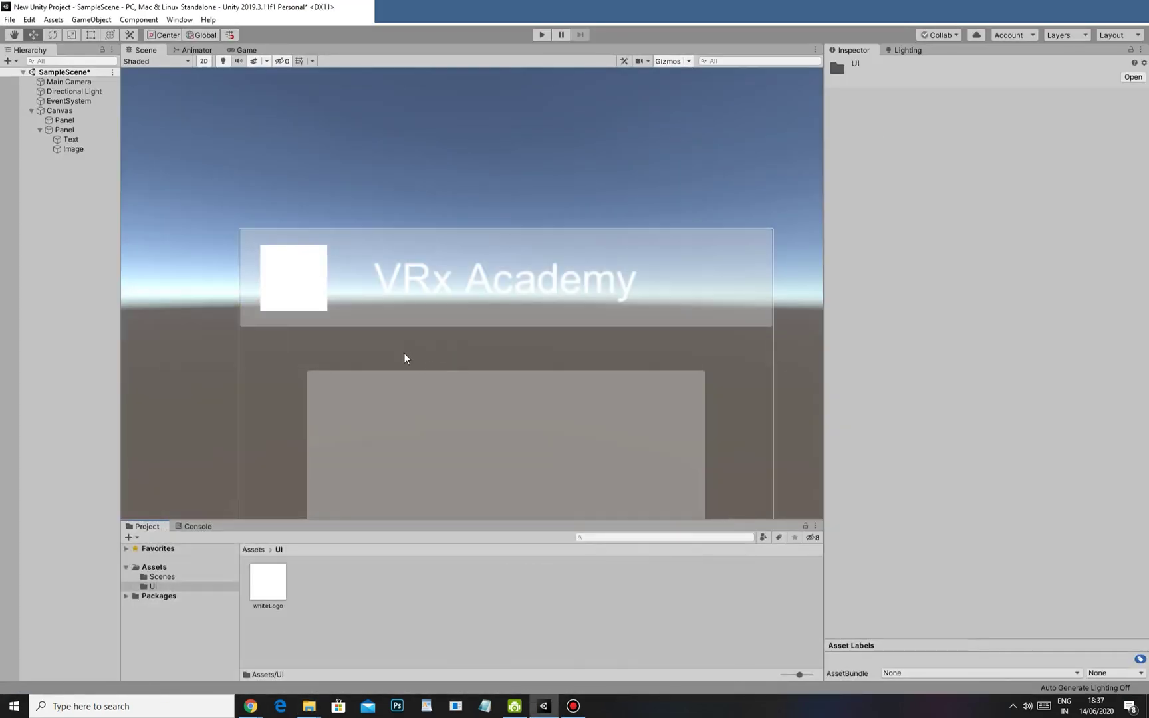
- Enable Alpha Is Transparency in the whiteLogo texture's import settings and apply the change
left_click(309, 283)
left_click(257, 593)
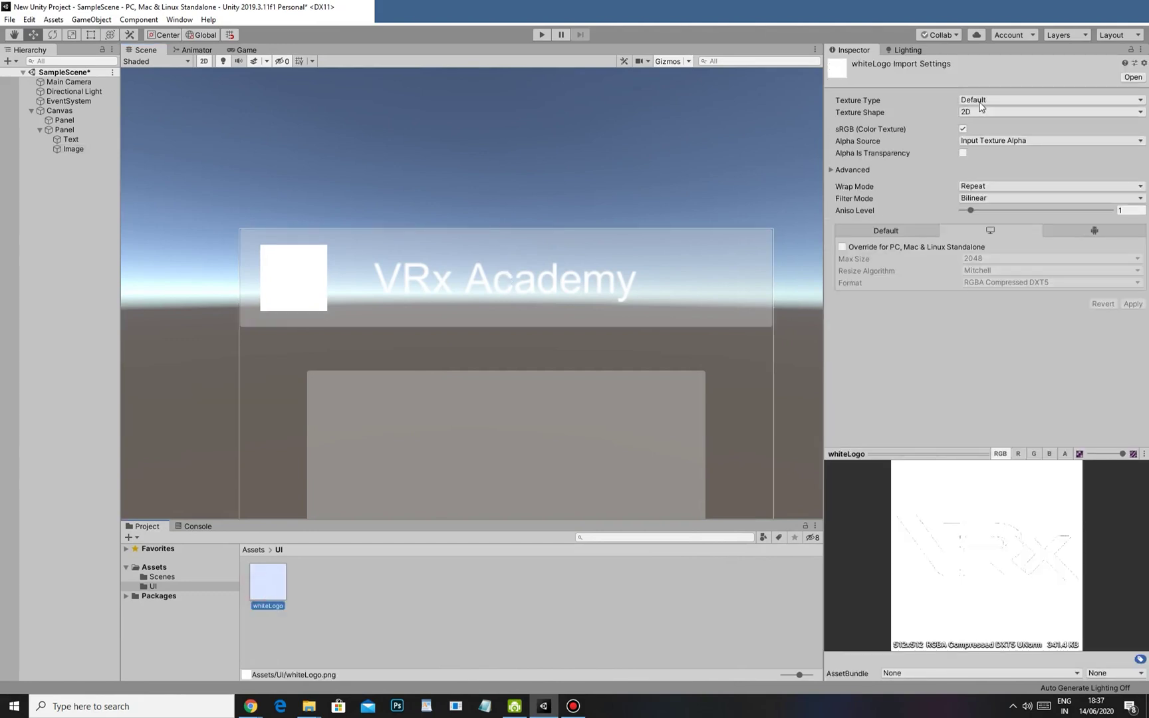
left_click(962, 153)
left_click(1132, 303)
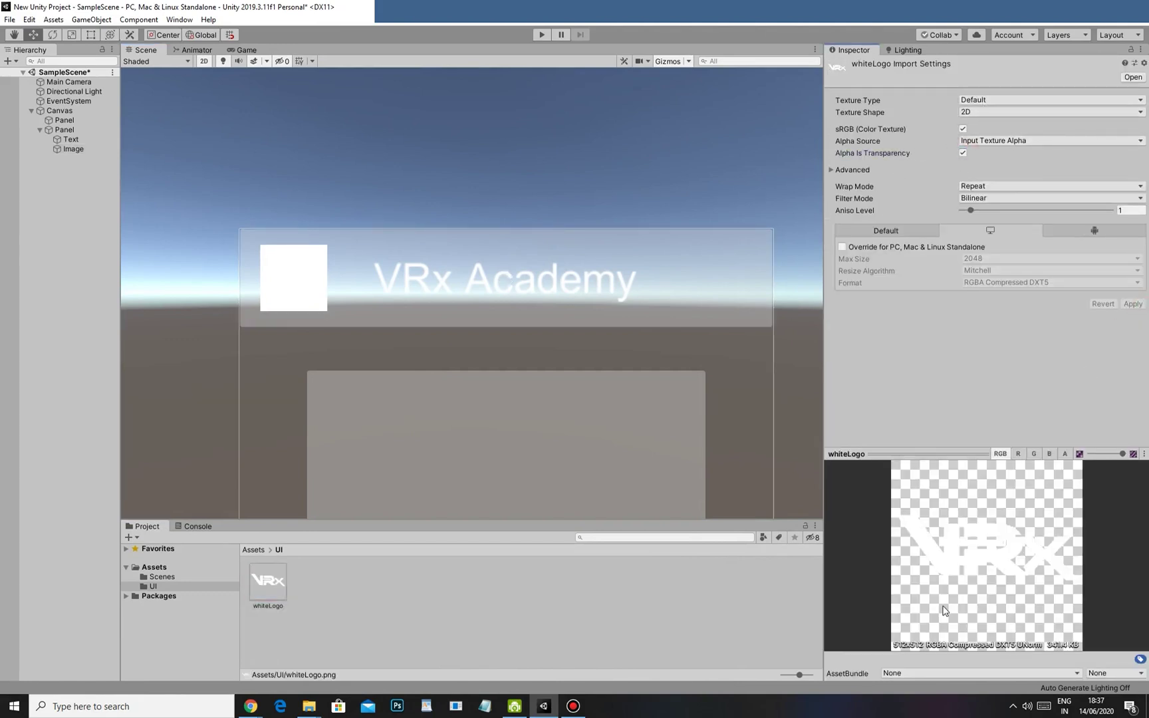
- Try to assign whiteLogo as the header Image's source image, and look through the selectable sprites
left_click(297, 292)
left_click(299, 286)
left_click(303, 284)
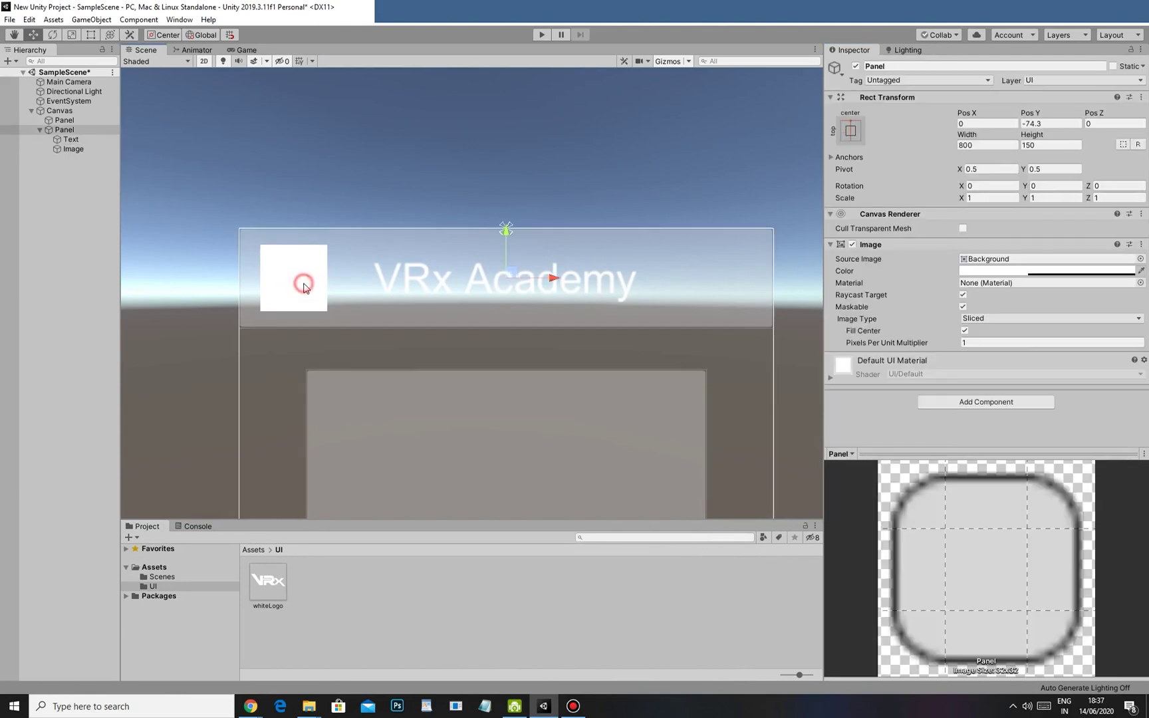
left_click(303, 284)
left_click(305, 275)
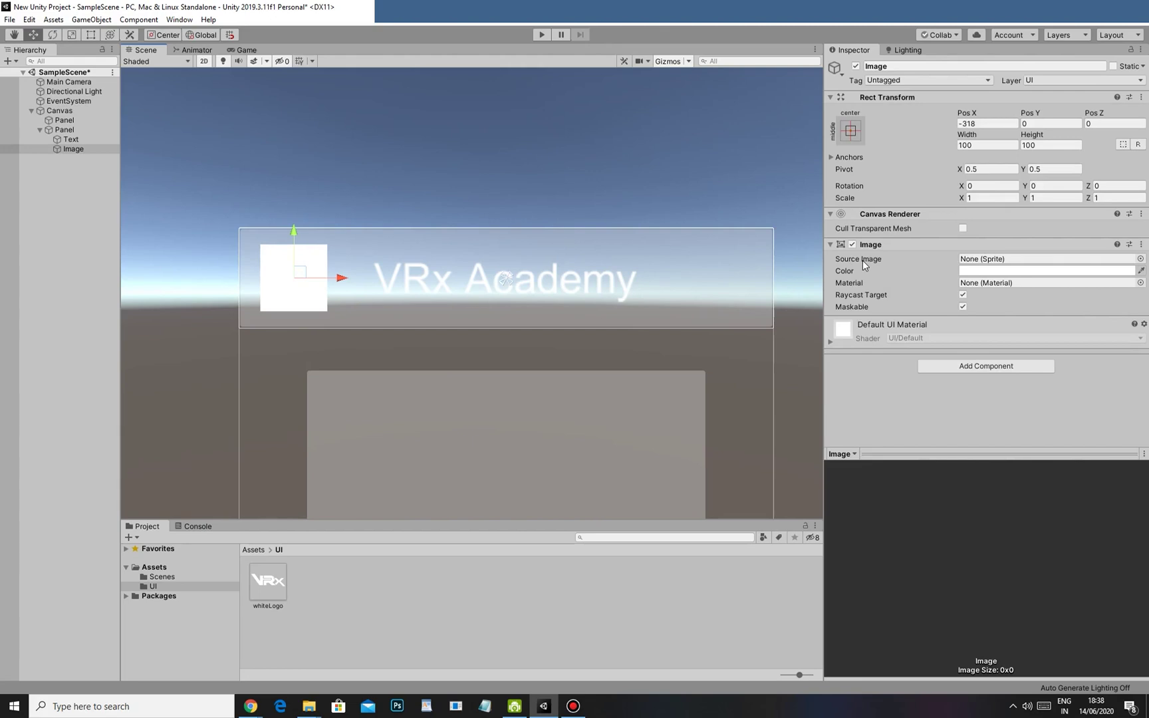
left_click_drag(285, 589, 1018, 259)
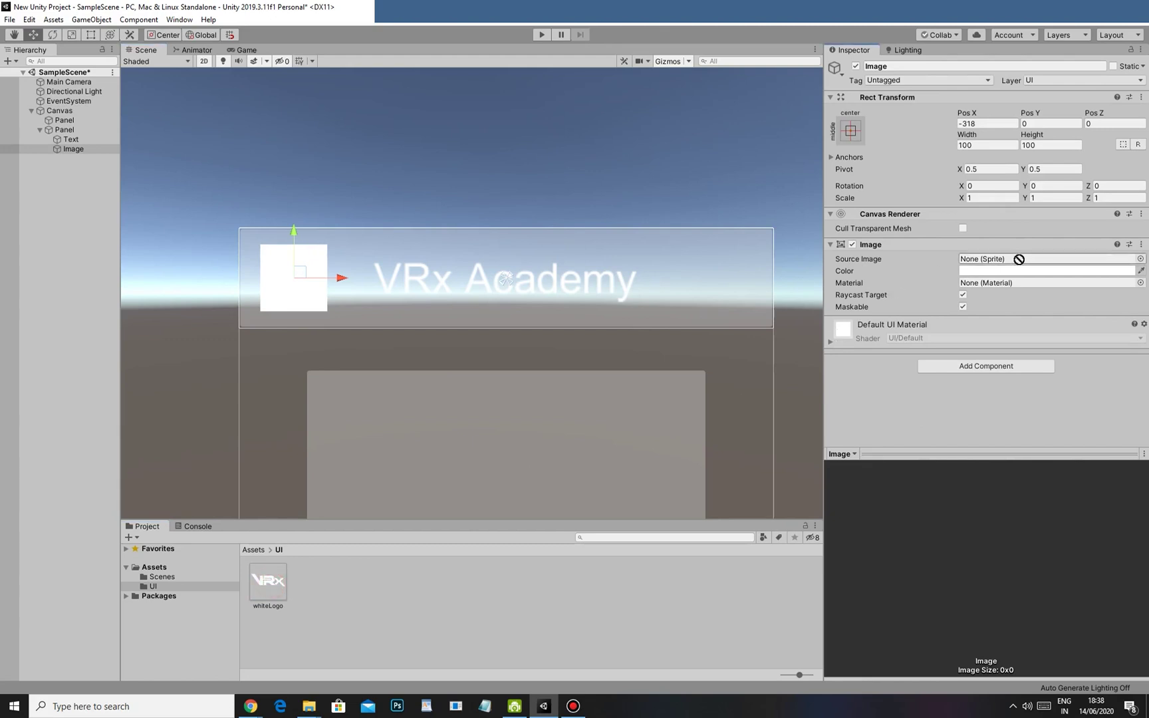
left_click_drag(273, 584, 976, 258)
left_click(1140, 259)
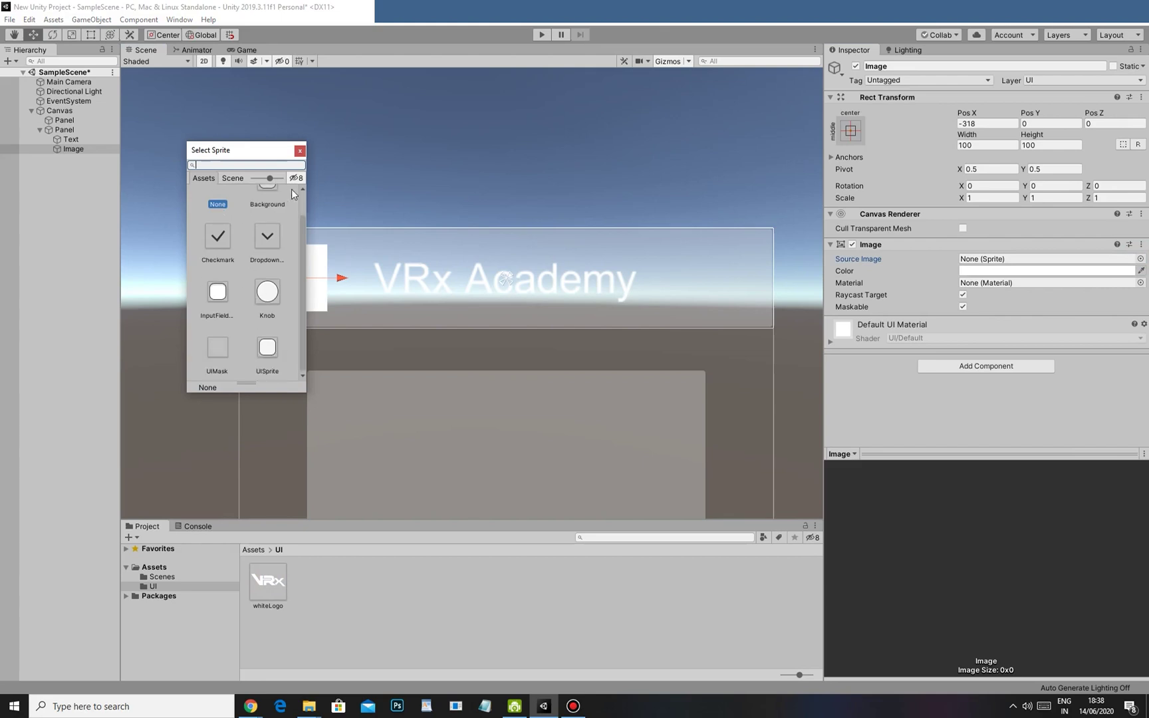
left_click(300, 150)
- Change whiteLogo's texture type to Sprite (2D and UI) and apply the import settings
left_click(285, 595)
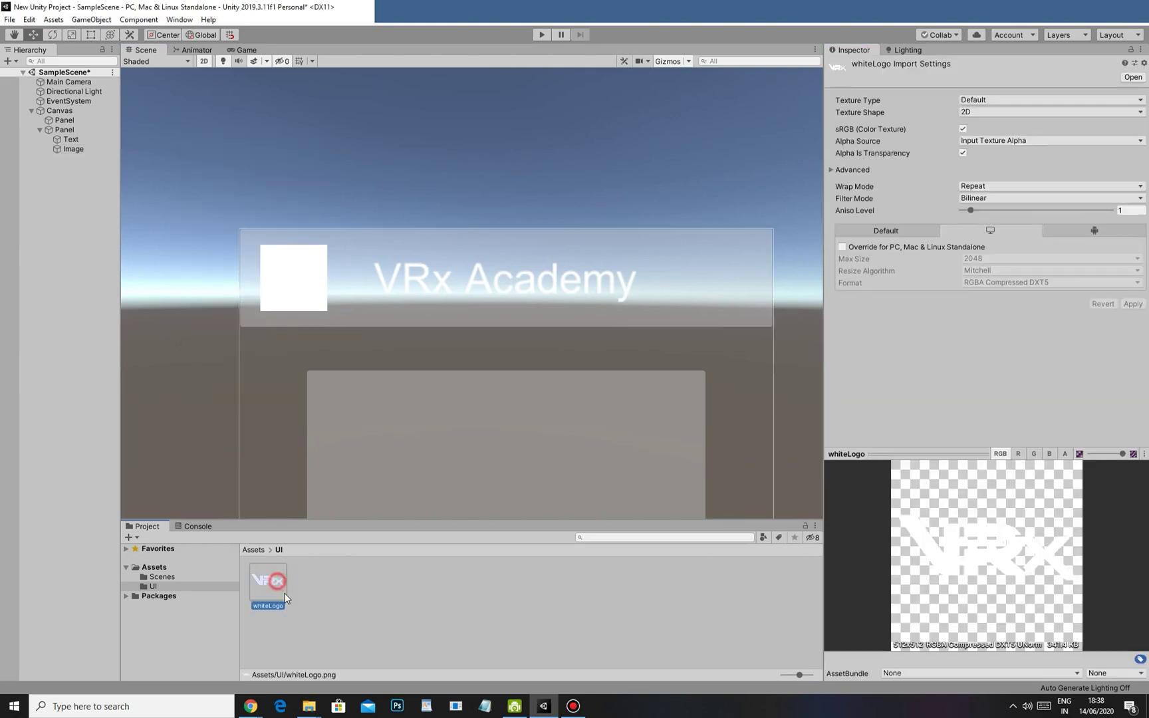
left_click(986, 101)
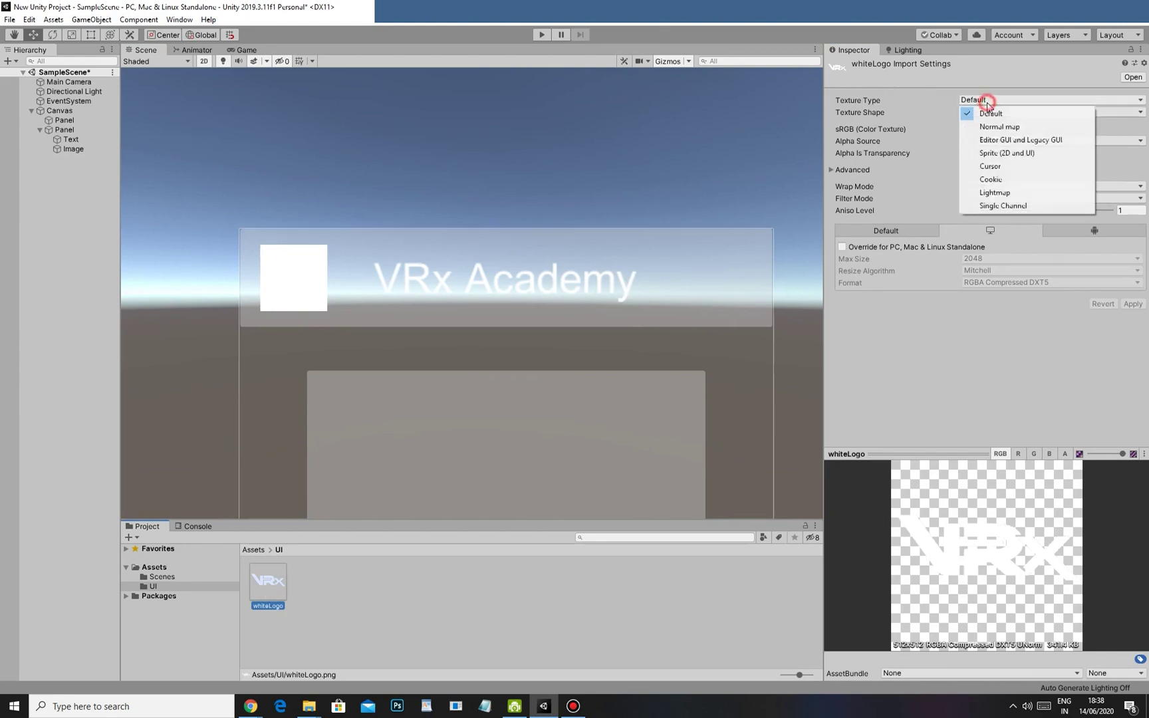
left_click(1011, 154)
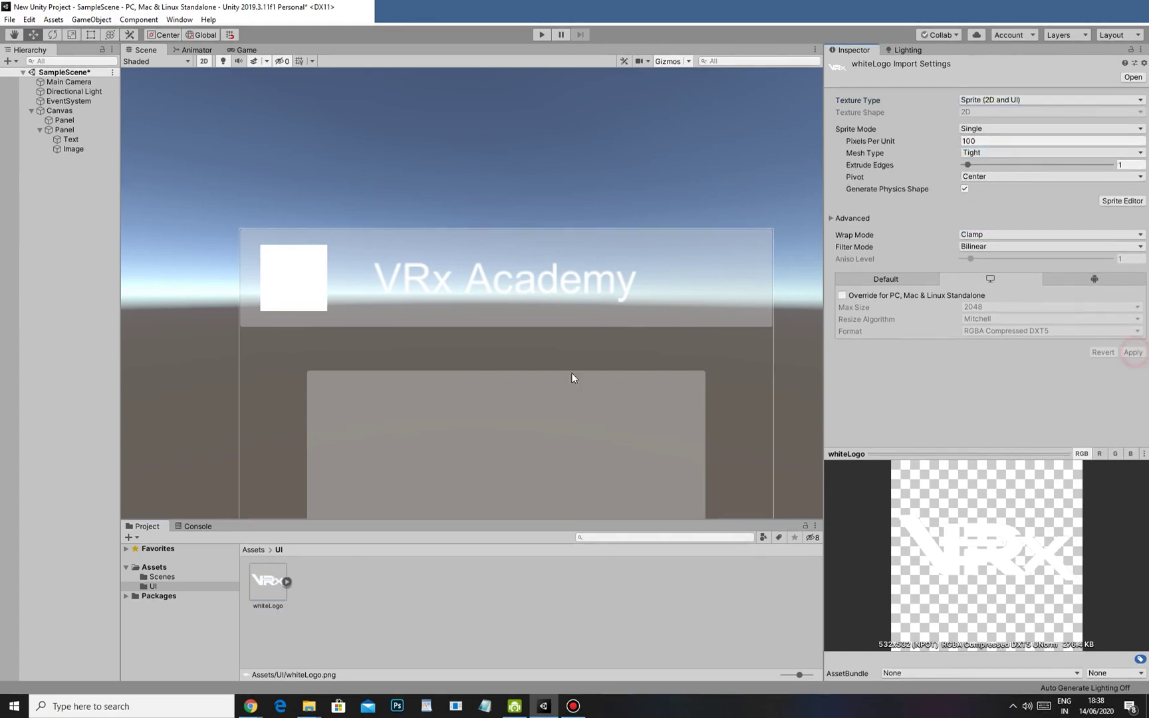
- Assign the whiteLogo sprite as the source image of the header's Image
scroll(416, 381, "up", 1)
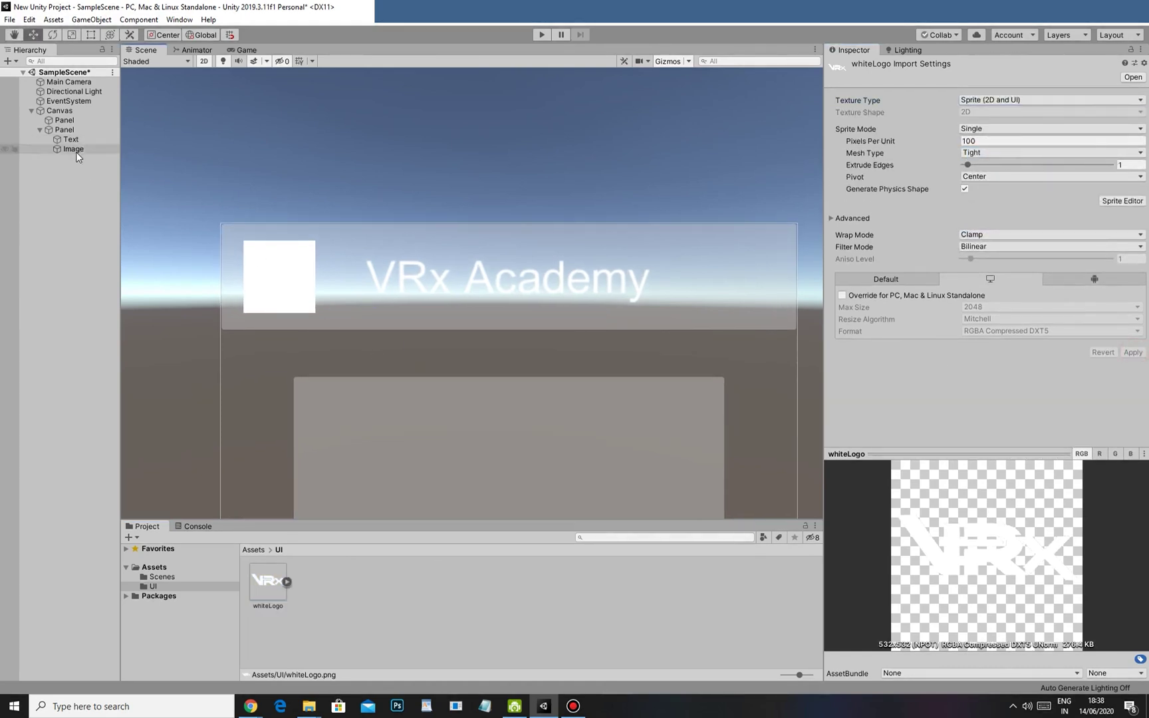
left_click(75, 150)
left_click_drag(268, 580, 1139, 261)
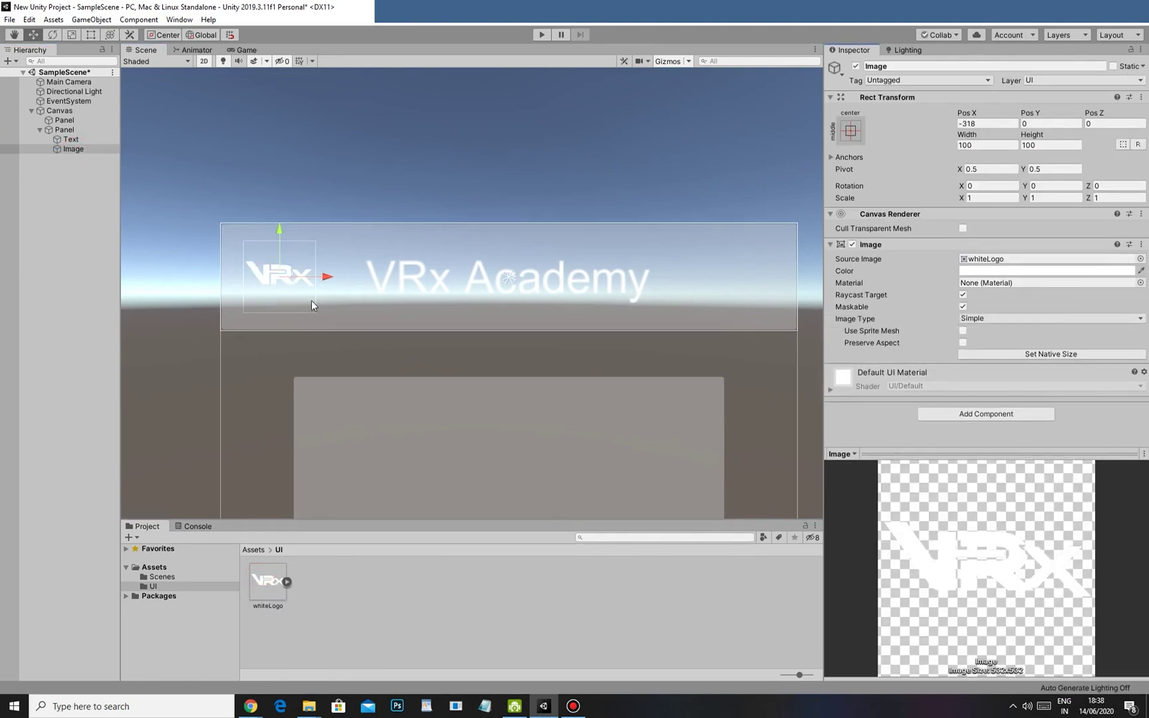
key("ctrl+z")
left_click(1140, 258)
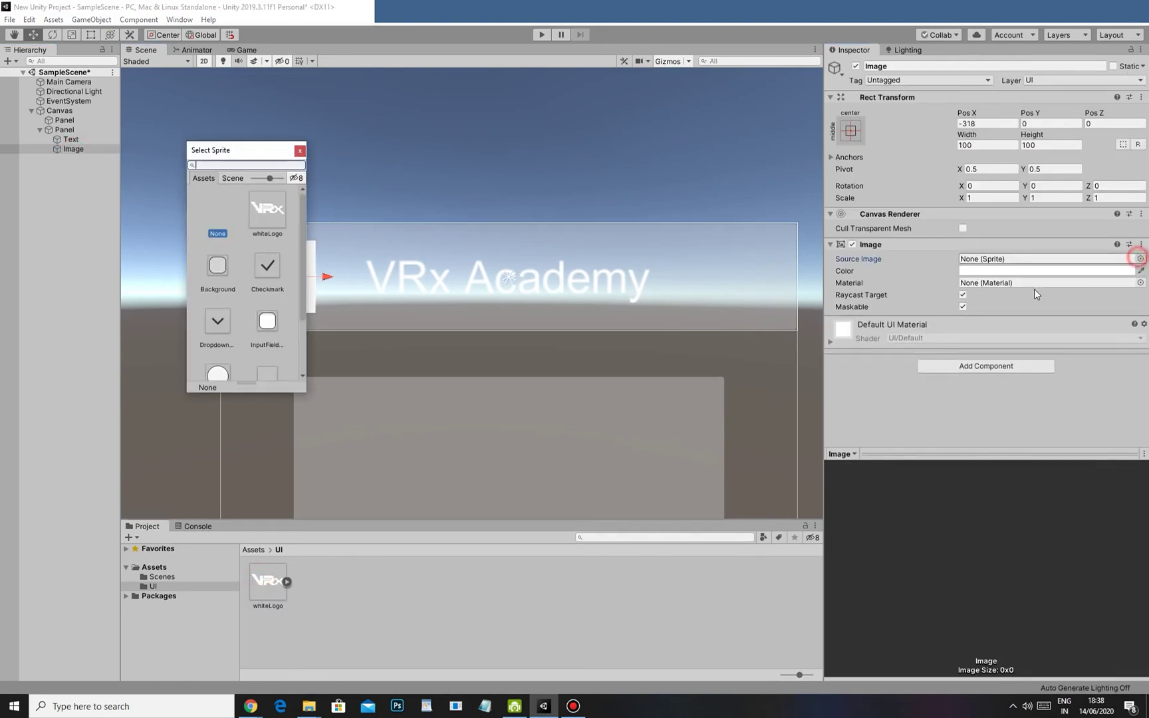
left_click(266, 211)
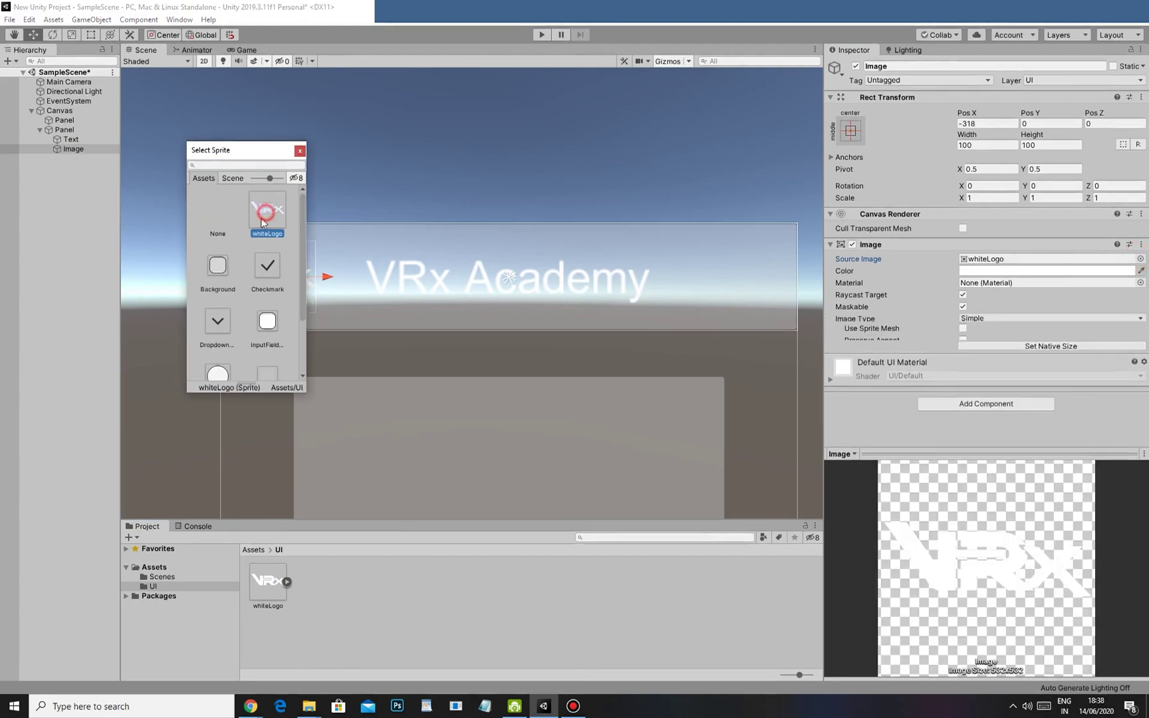
left_click(300, 150)
- Try the Preserve Aspect and Use Sprite Mesh options on the logo Image, leaving both off
scroll(335, 201, "up", 1)
scroll(440, 323, "up", 3)
middle_click_drag(335, 201, 387, 379)
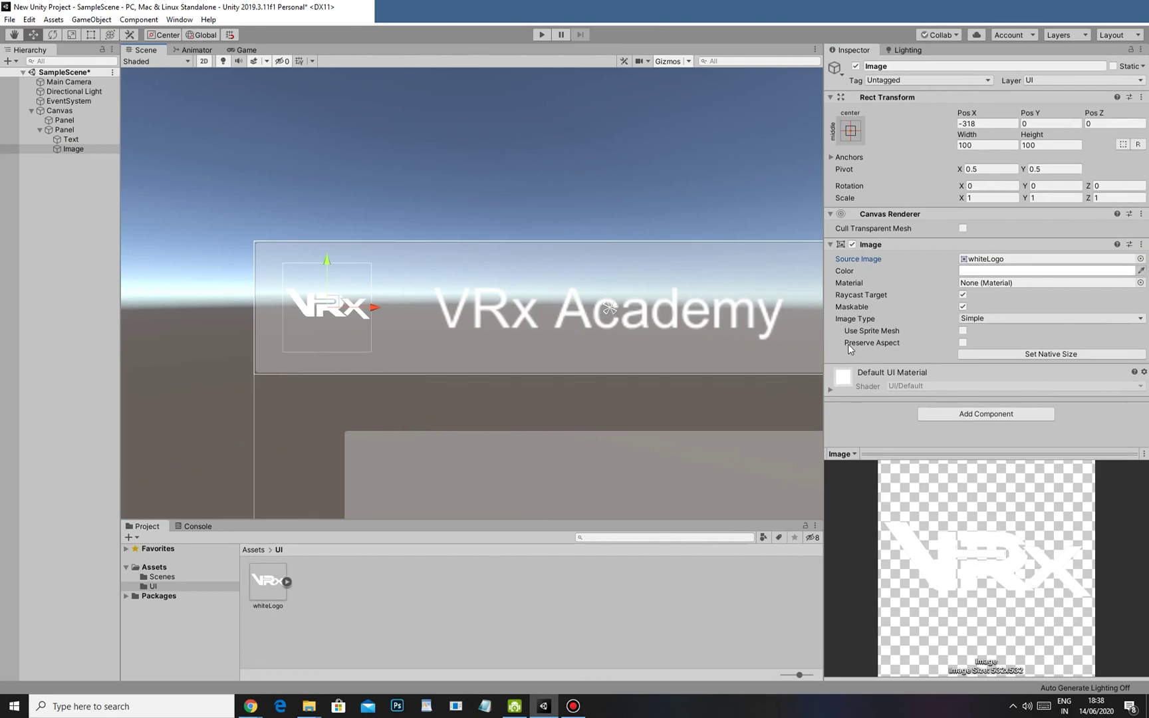
left_click(962, 342)
left_click(963, 343)
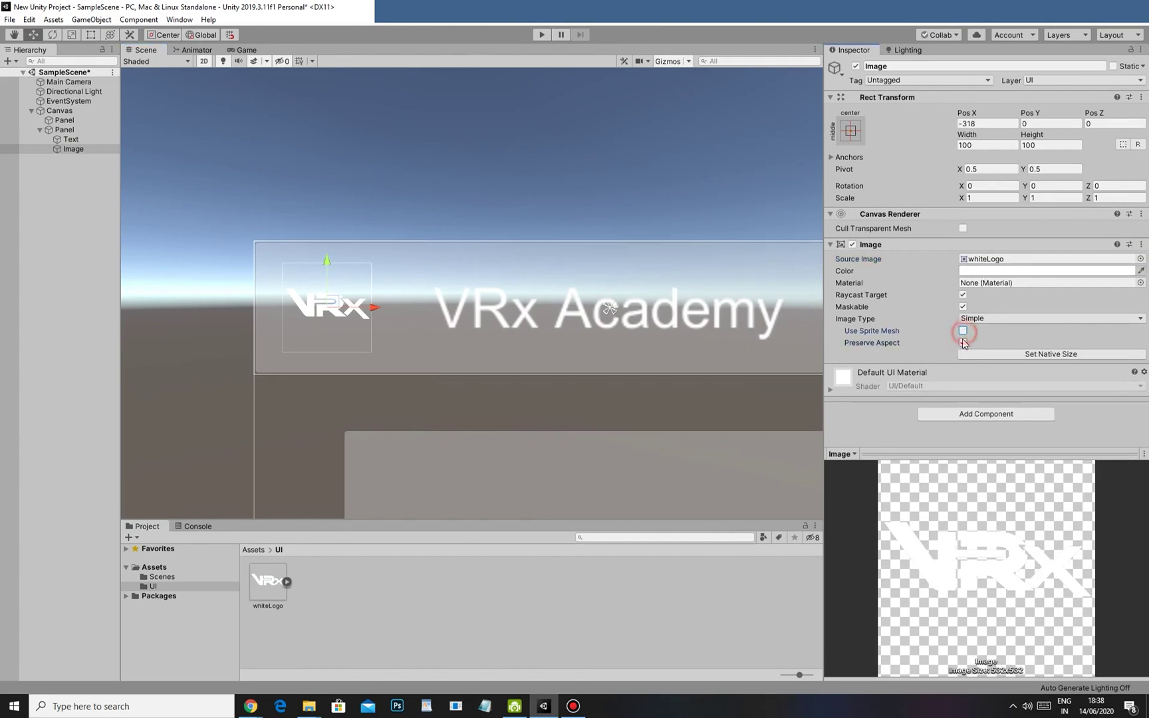
scroll(544, 374, "down", 2)
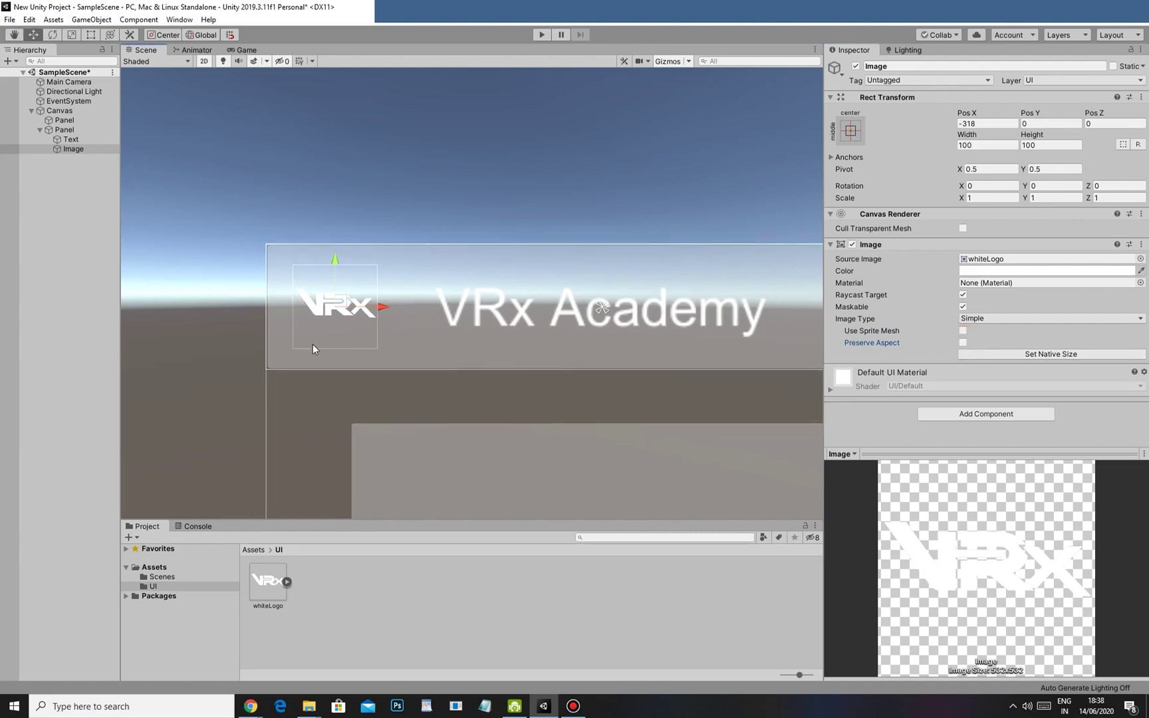
left_click(963, 342)
left_click(962, 342)
scroll(499, 383, "down", 1)
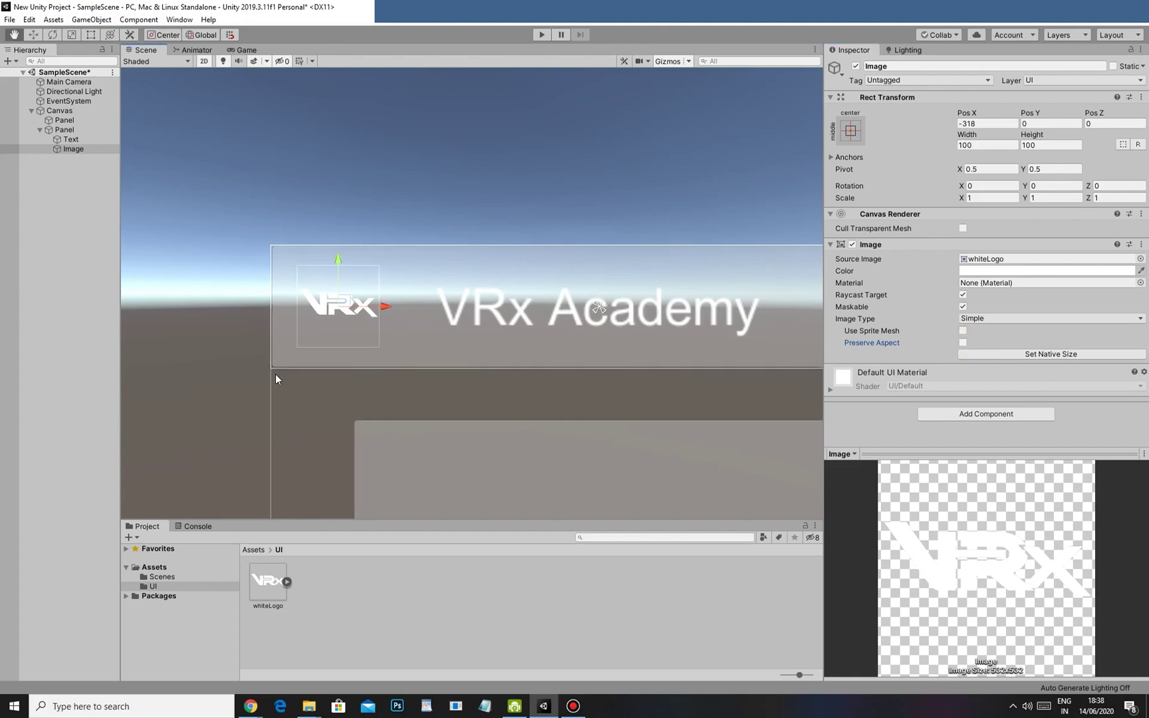
- Try scaling the logo Image up uniformly to about 9, and undo the scaling
key("r")
left_click_drag(338, 306, 775, 131)
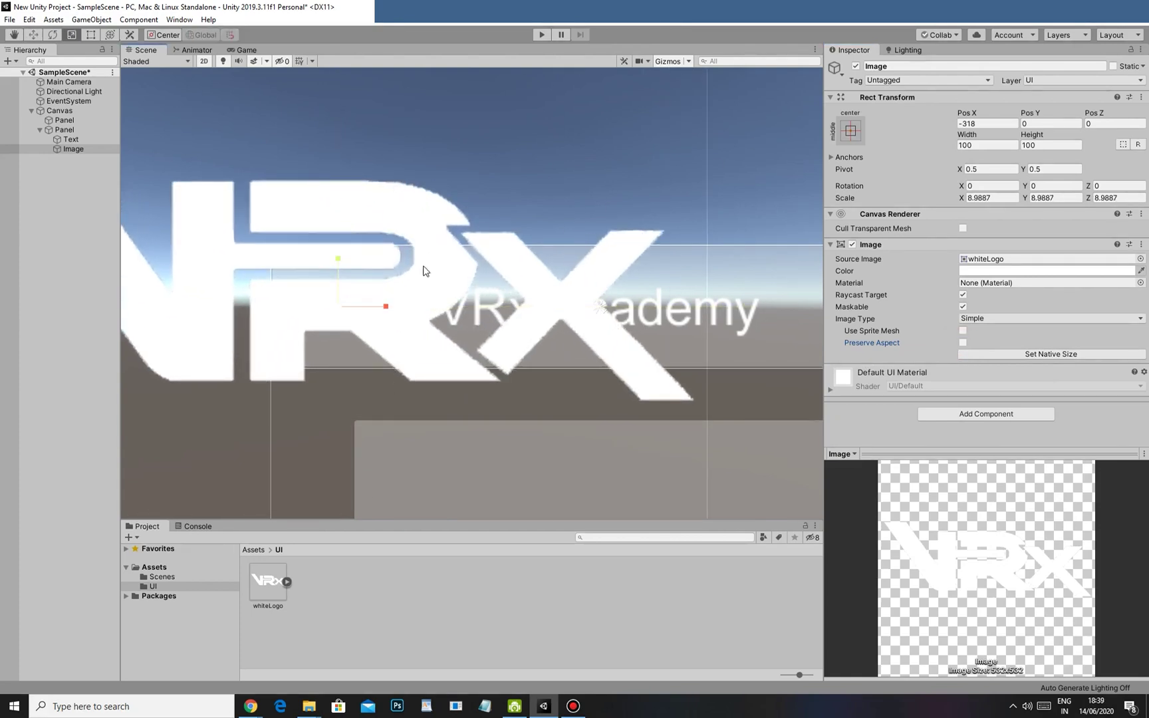
key("ctrl+z")
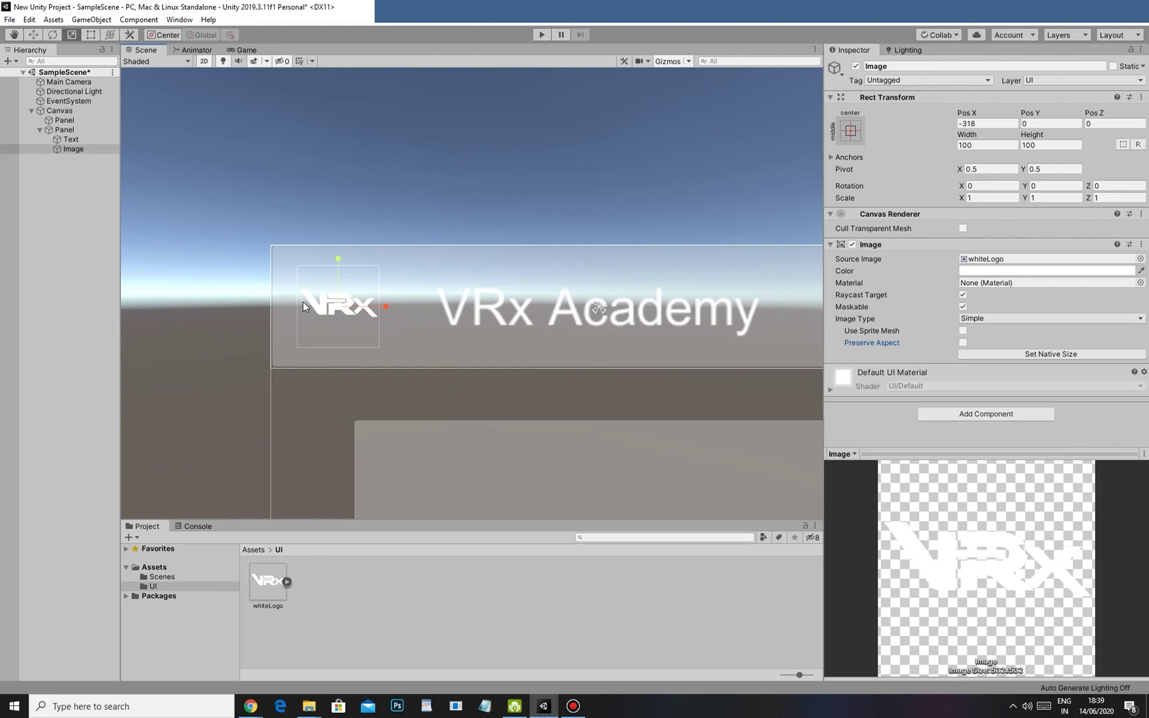
- Turn on Preserve Aspect for the logo Image and deselect it
left_click(962, 342)
scroll(346, 318, "down", 3)
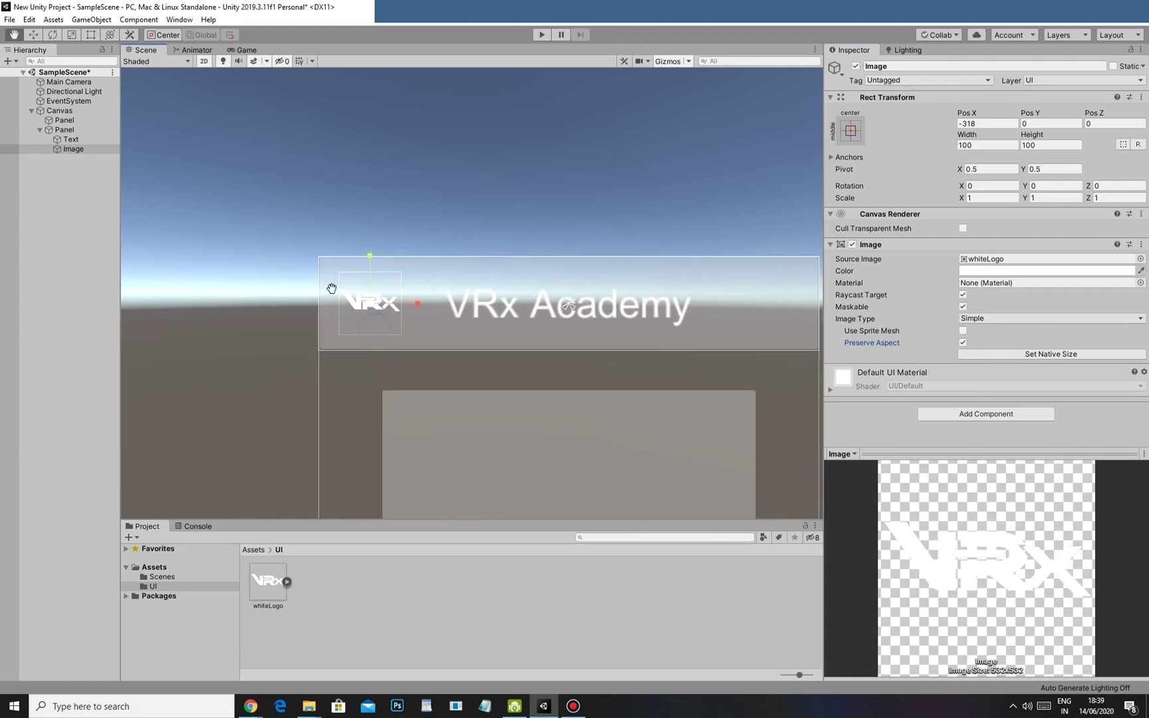
left_click_drag(378, 295, 291, 271)
key("r")
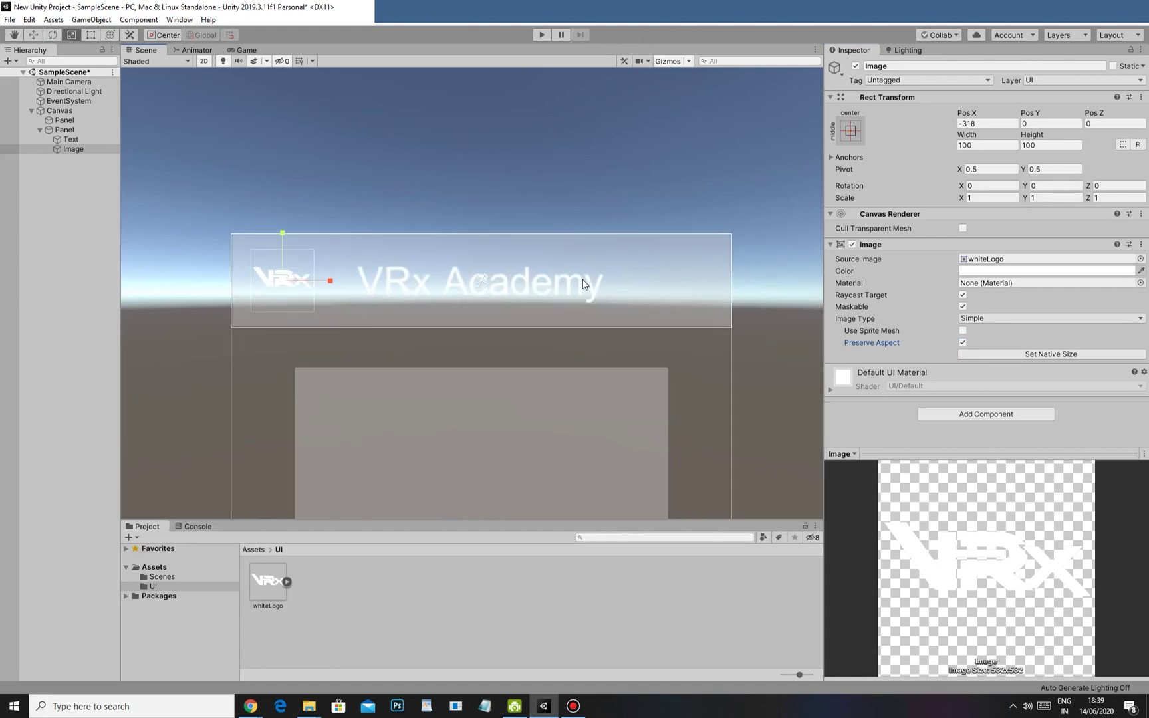
left_click(664, 203)
scroll(508, 346, "down", 3)
middle_click_drag(508, 346, 444, 293)
scroll(323, 187, "up", 3)
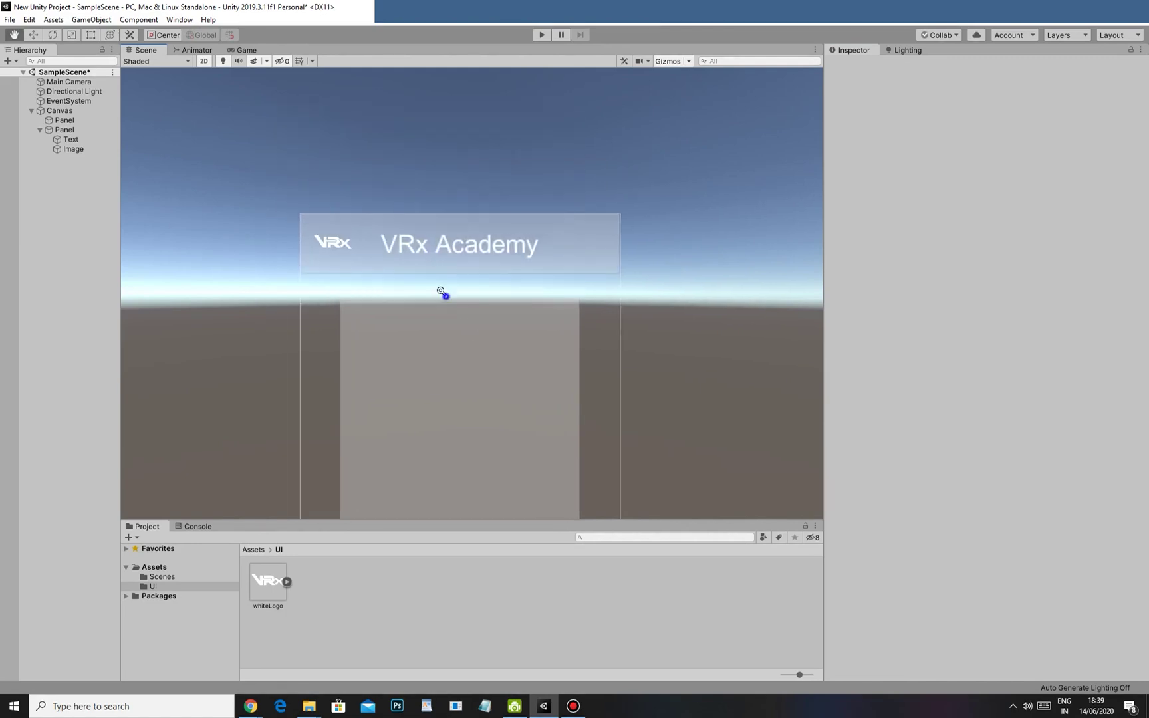
- Set the header Panel's colour to the semi-transparent turquoise green 37FFC0
left_click(610, 248)
middle_click_drag(610, 248, 643, 356)
left_click(644, 356)
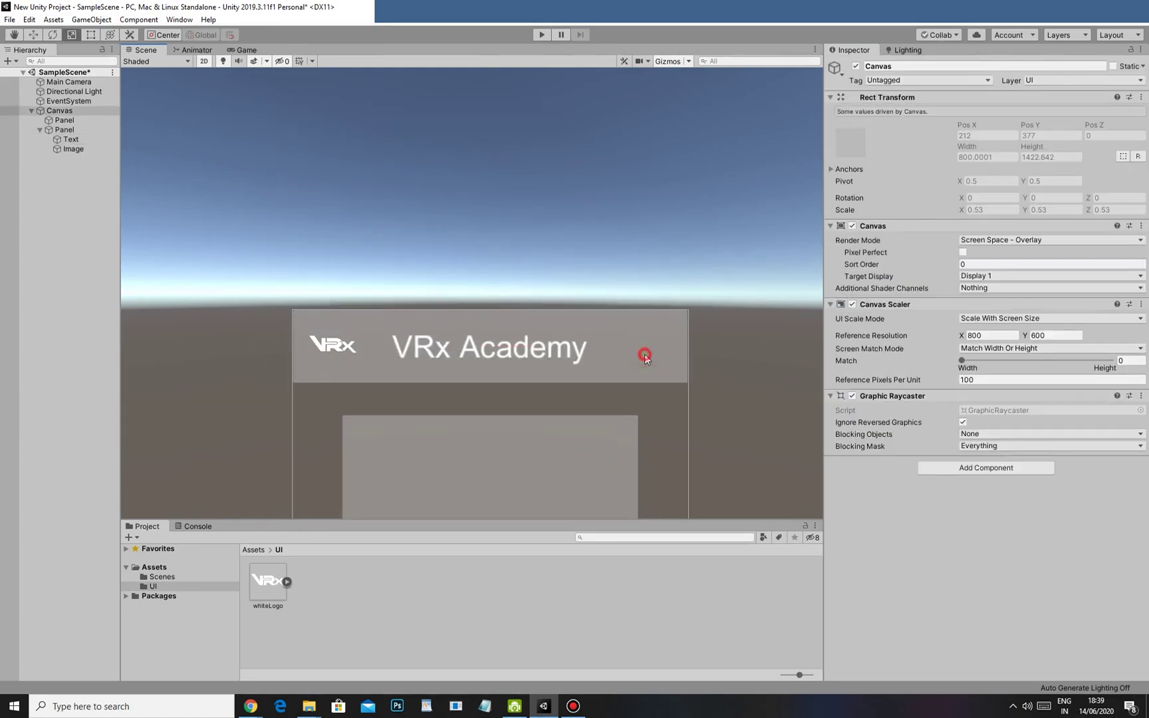
left_click(537, 346)
left_click(650, 343)
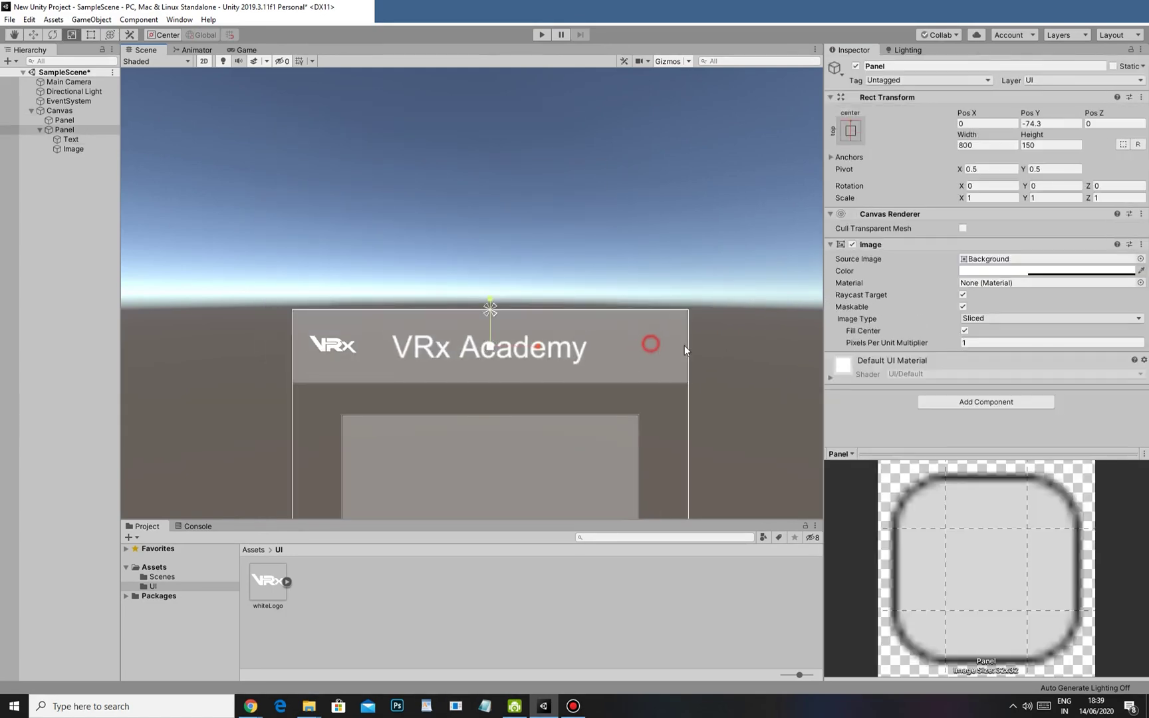
left_click(1033, 271)
left_click(761, 278)
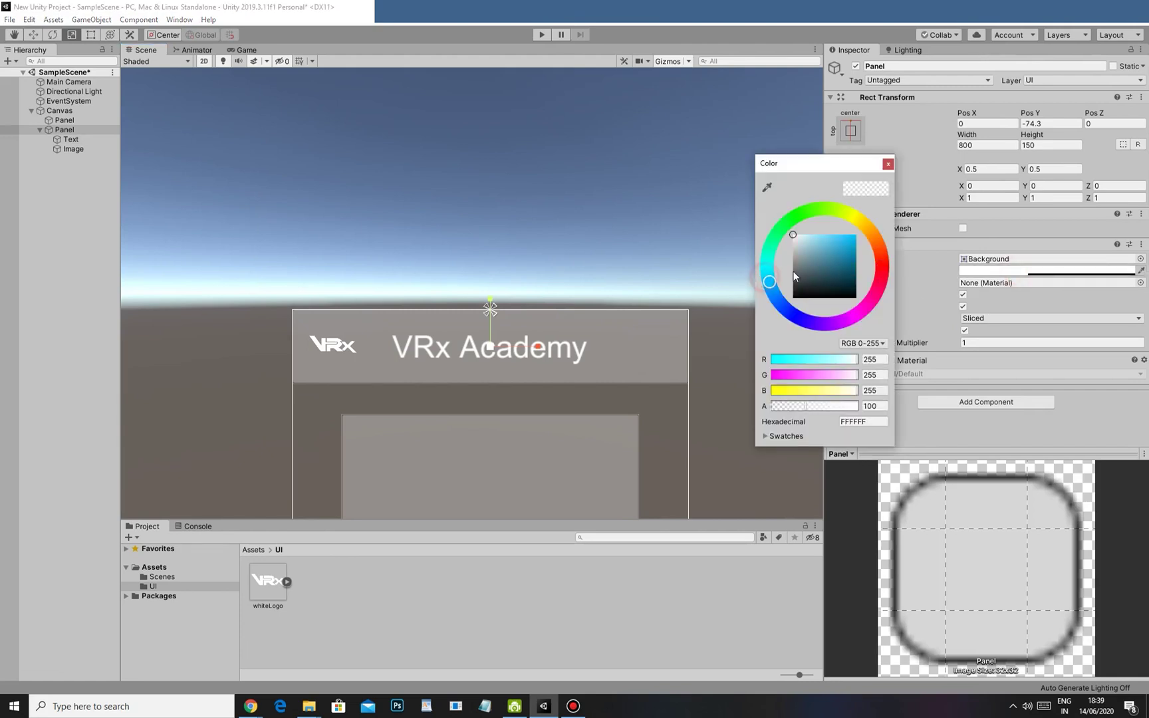
left_click(769, 249)
left_click(824, 234)
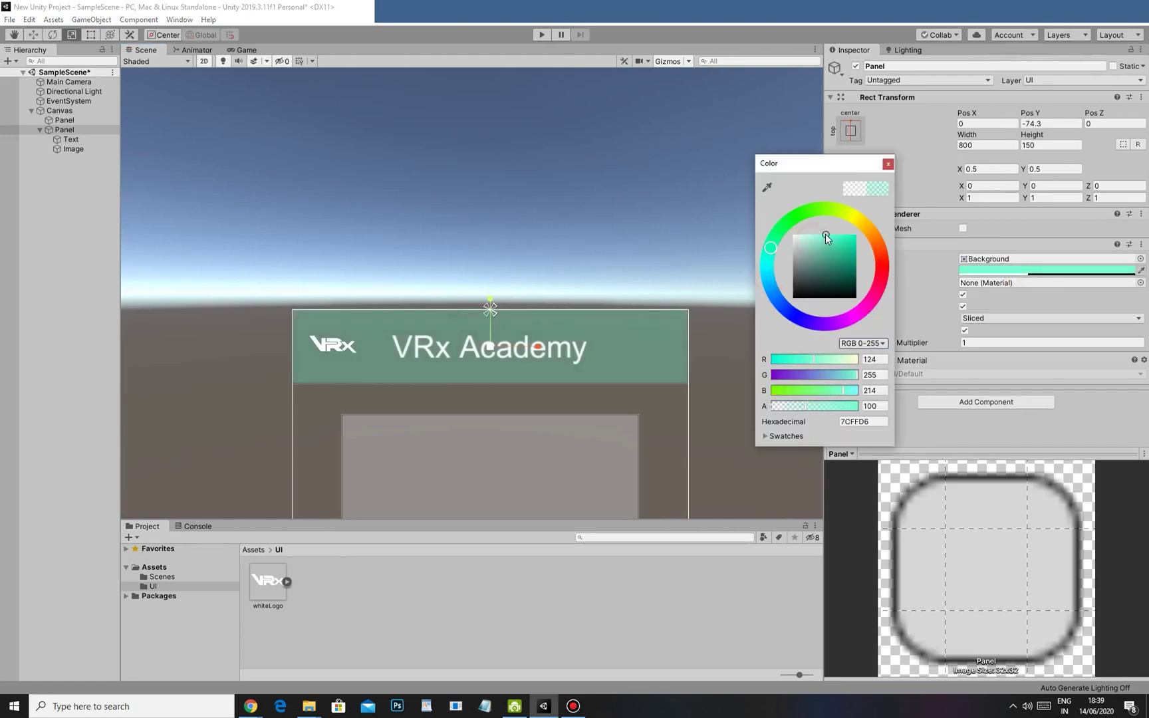
mouse_move(823, 233)
left_mouse_down()
mouse_move(871, 221)
mouse_move(795, 213)
mouse_move(777, 245)
left_mouse_up()
left_click(844, 234)
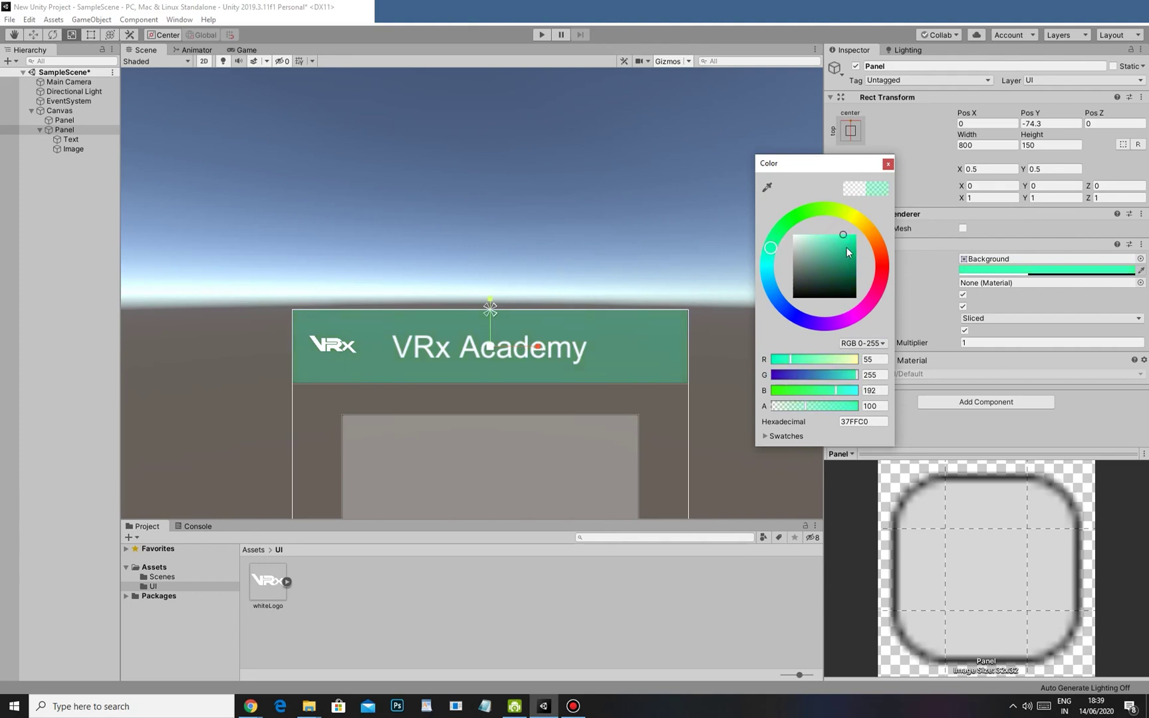
left_click(733, 213)
- Add a UI Button as a child of the green header Panel
middle_click_drag(611, 437, 385, 425)
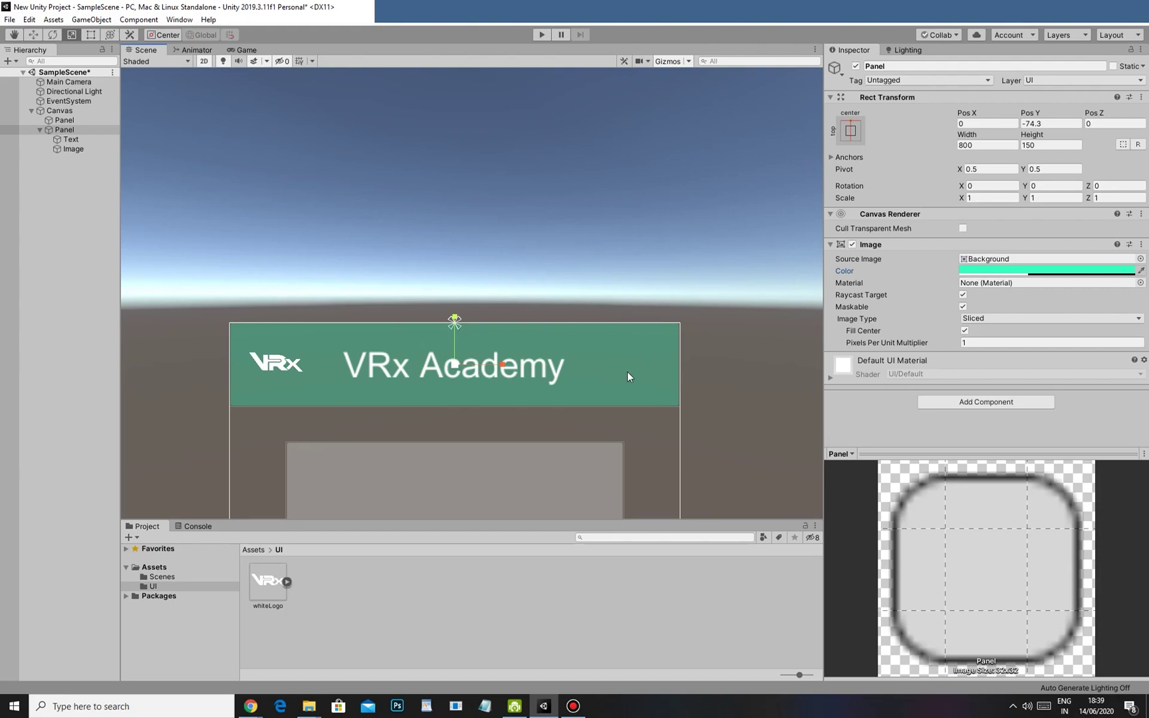
left_click(111, 205)
left_click(84, 137)
right_click(84, 130)
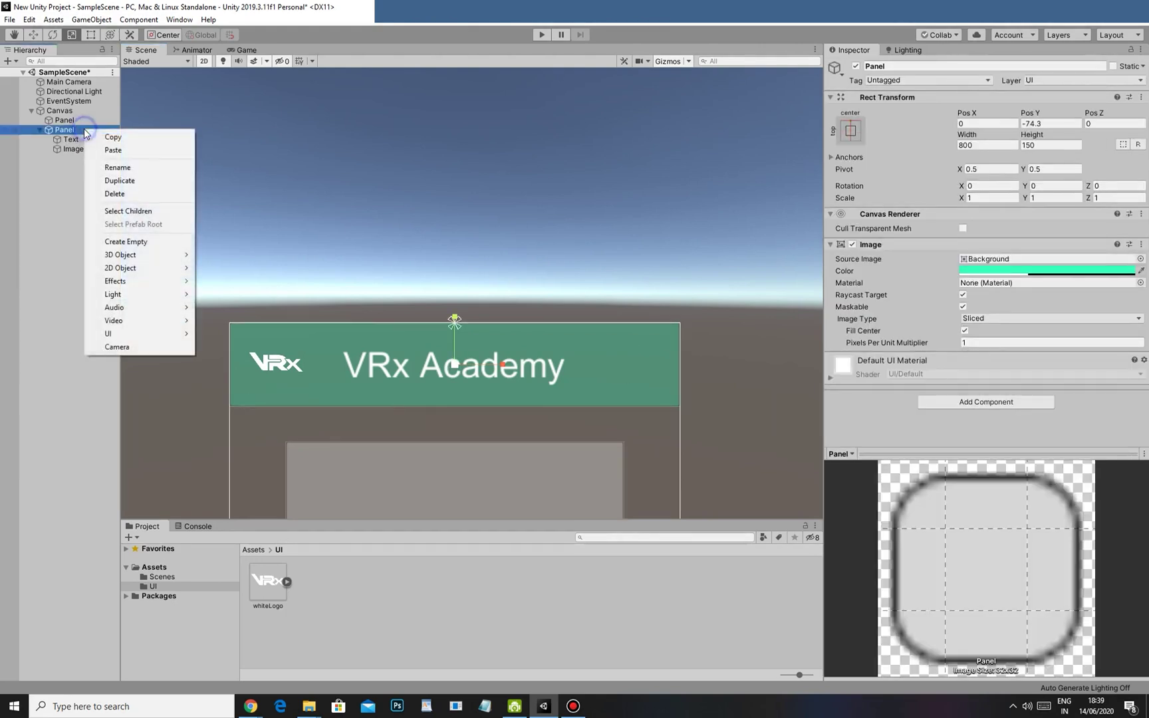
left_click(141, 332)
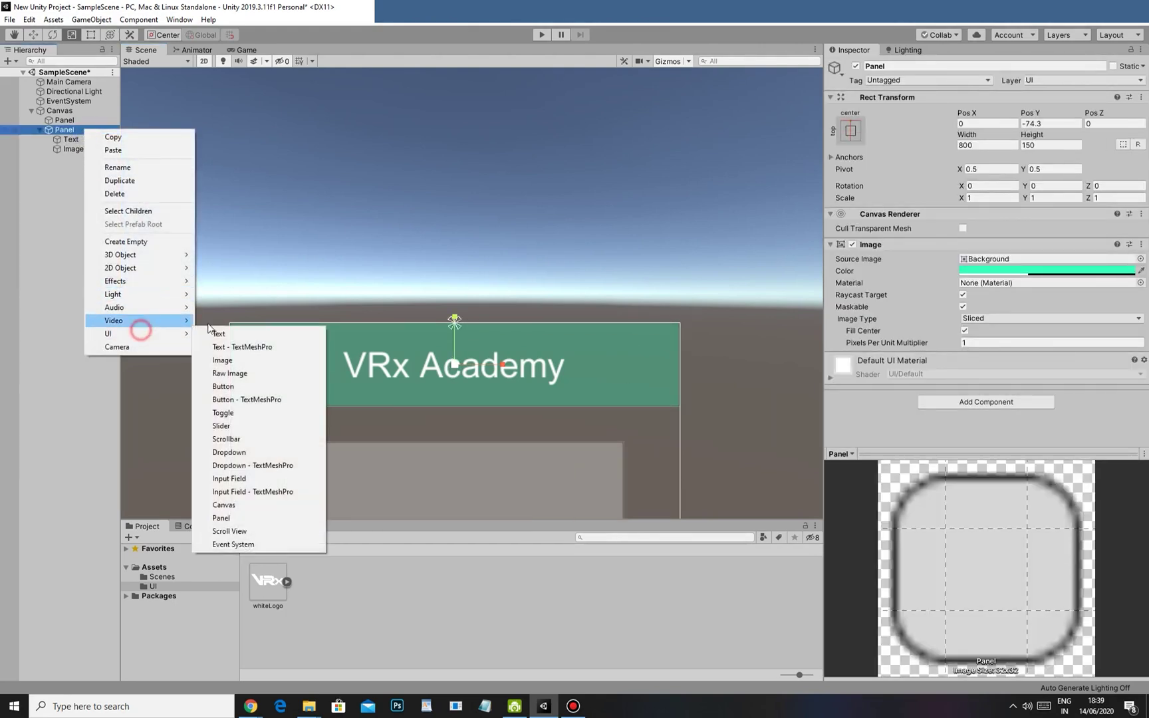
left_click(246, 386)
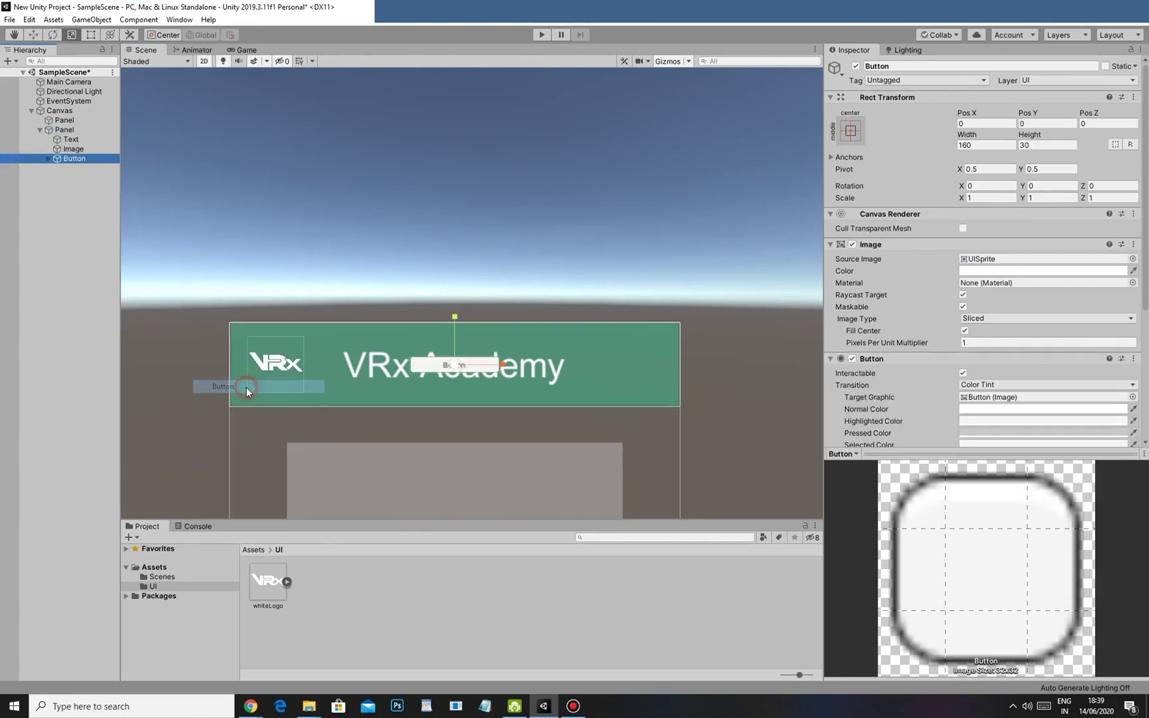
- Try moving the Button horizontally to a Pos X of about 307, and reset its Pos X to 0
scroll(607, 453, "up", 3)
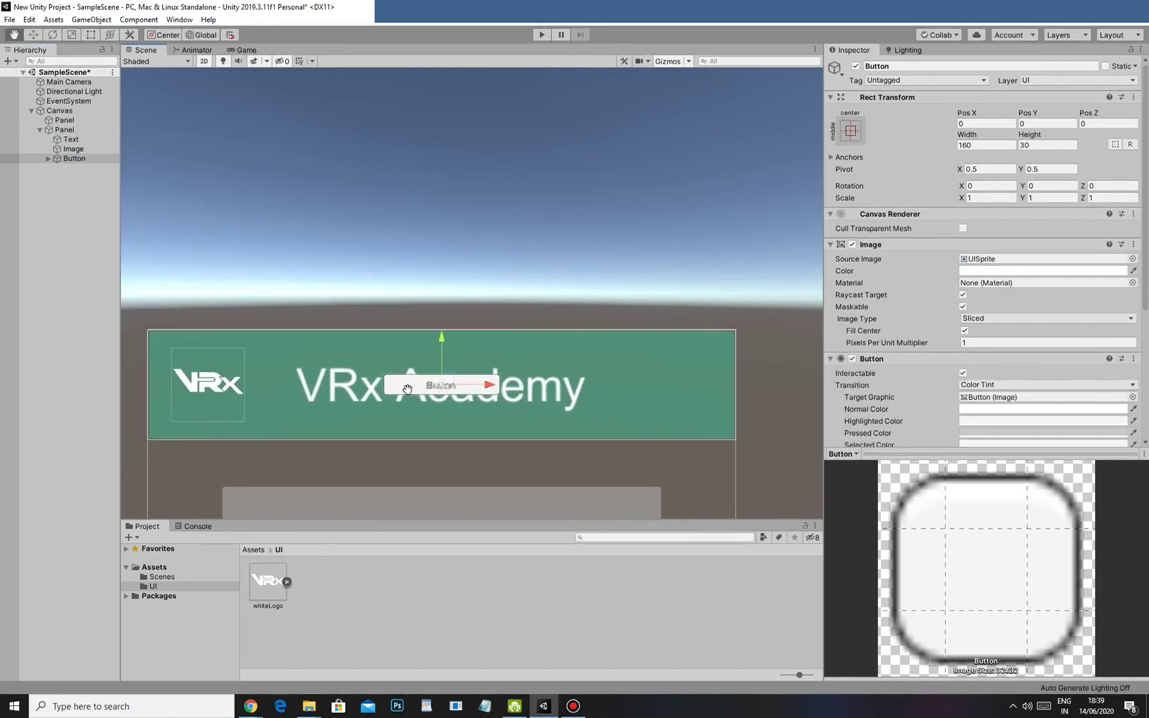
middle_click_drag(544, 436, 454, 437)
scroll(271, 374, "up", 1)
middle_click_drag(272, 375, 400, 291)
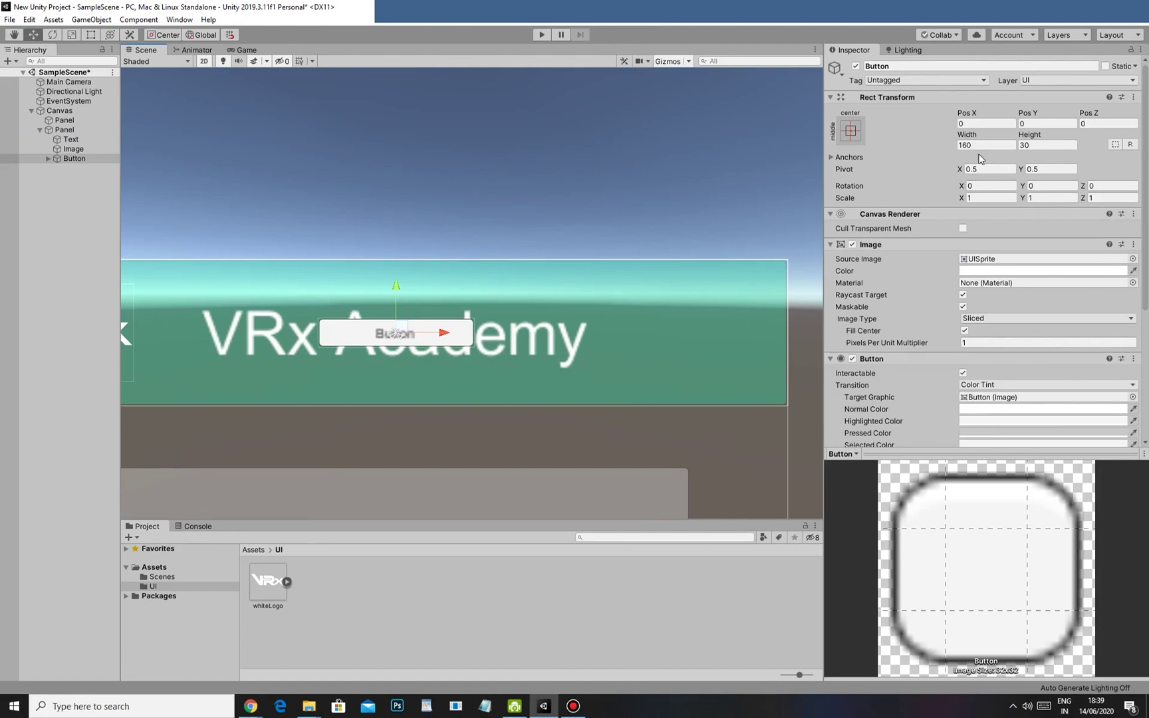
left_click_drag(444, 332, 731, 333)
middle_click_drag(731, 333, 634, 359)
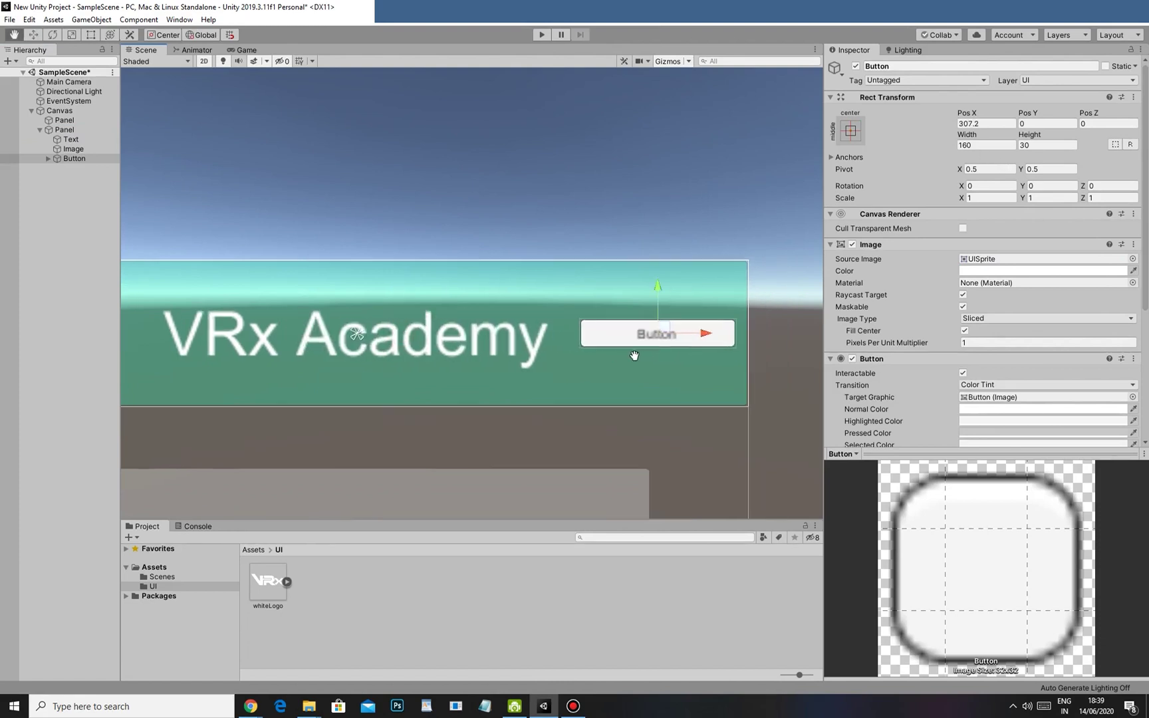
scroll(636, 357, "down", 1)
double_click(986, 123)
type("0")
key("Return")
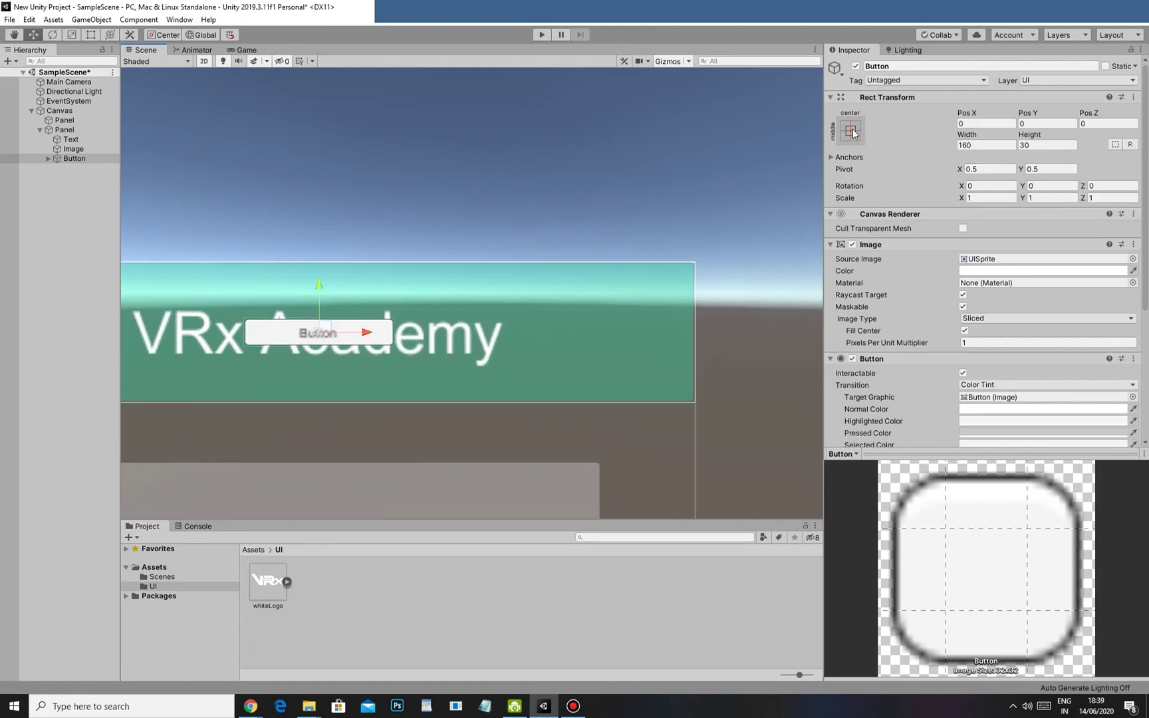
- Anchor the Button to the header Panel's top-right corner and set its Pos X and Pos Y to 0
left_click(850, 130)
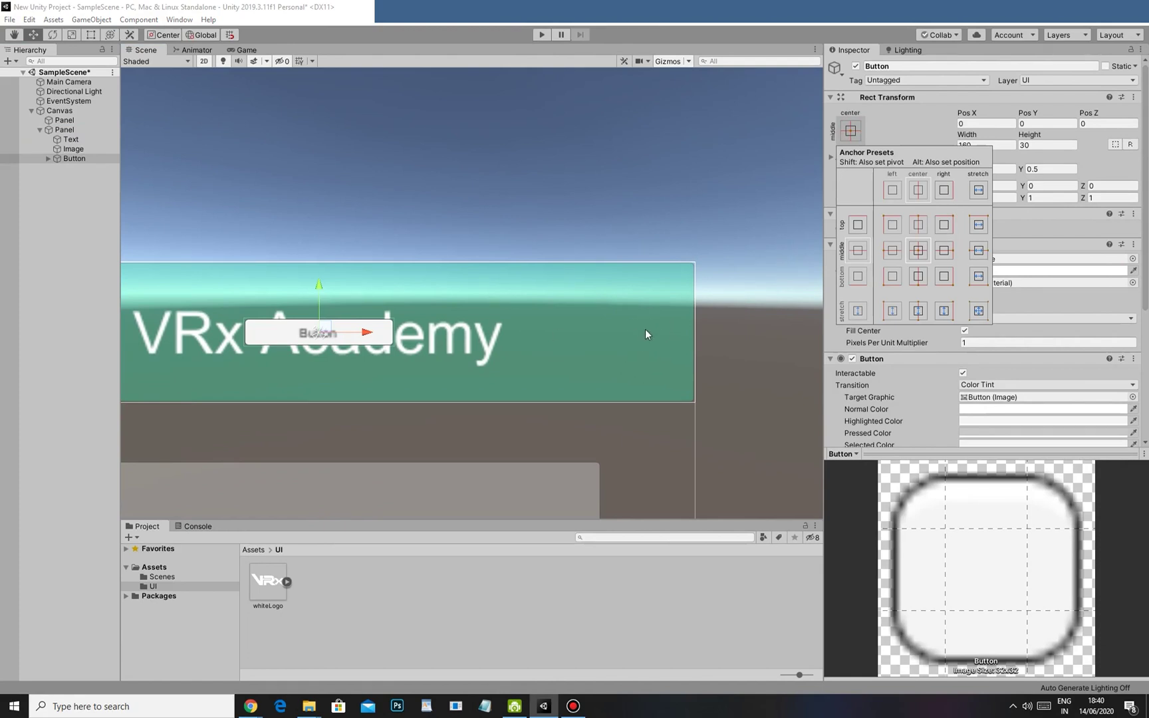
left_click(943, 224)
middle_click_drag(618, 337, 602, 341)
double_click(983, 124)
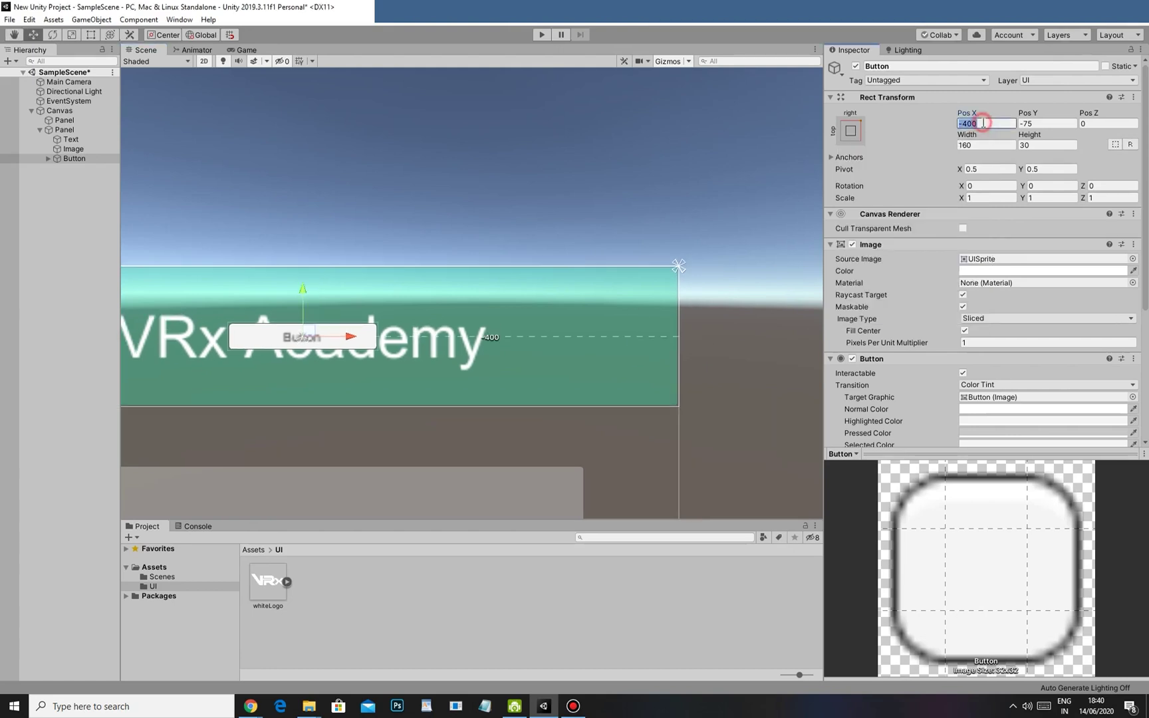
type("0")
key("Tab")
type("0")
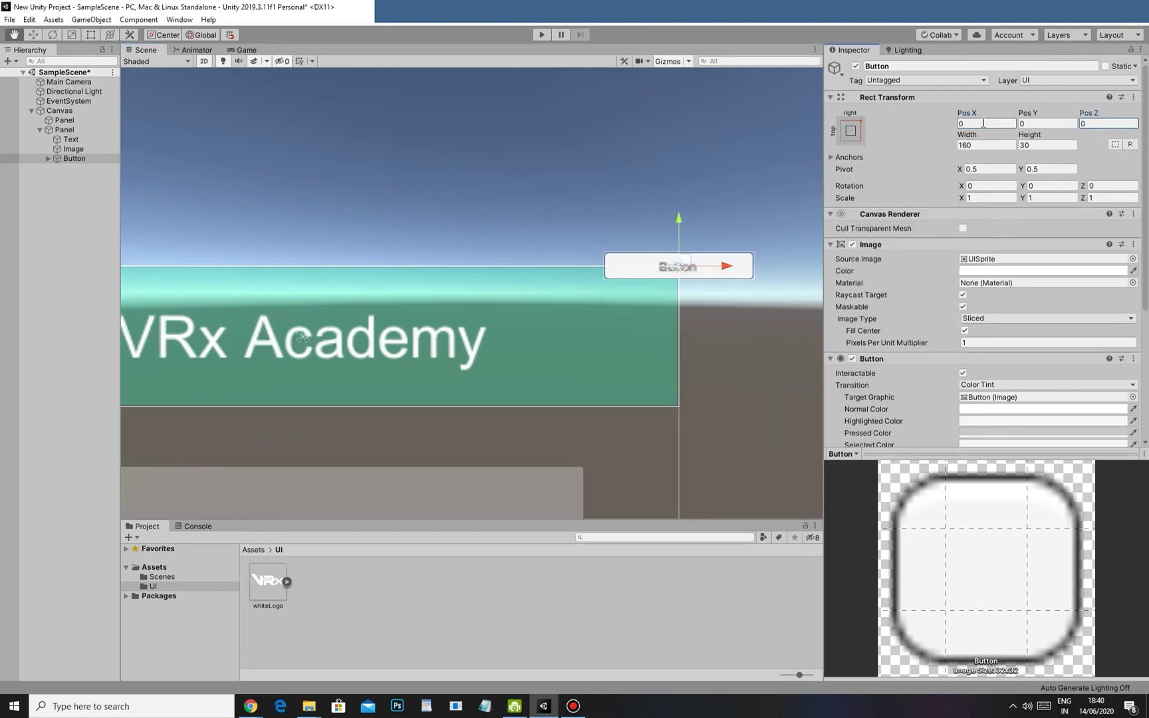
- Move the Button inside the header's right end, to about Pos X -97 and Pos Y -67
middle_click_drag(719, 240, 532, 256)
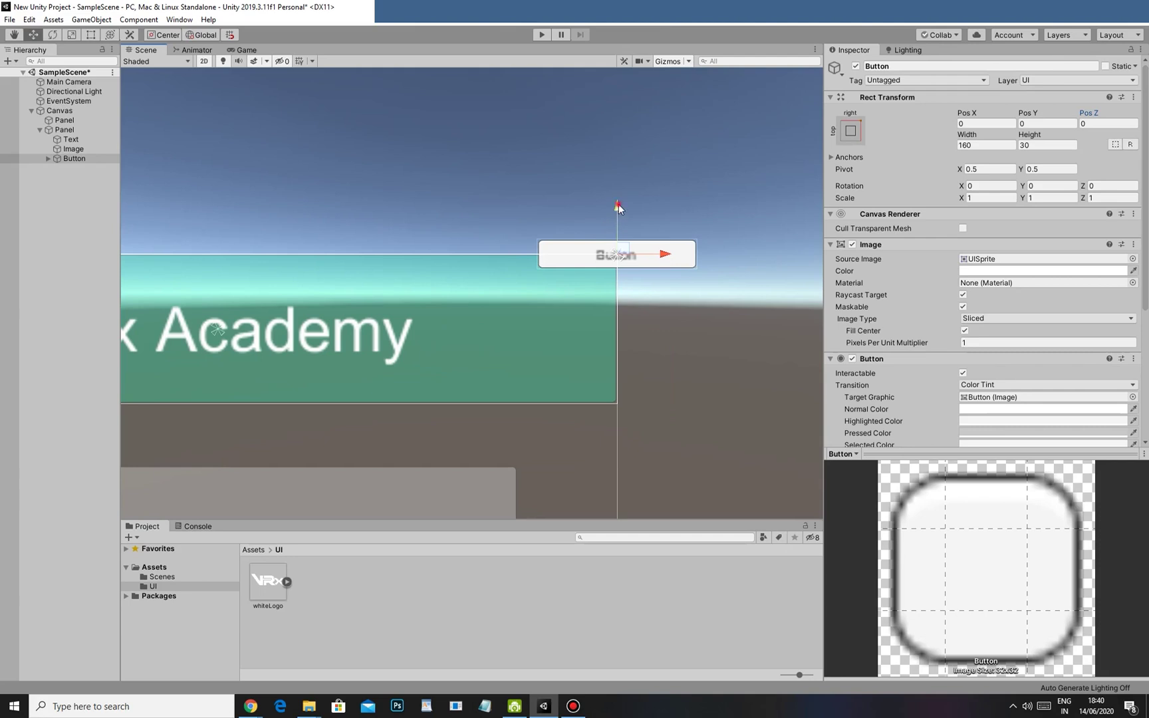
left_click_drag(618, 203, 615, 276)
left_click_drag(666, 322, 575, 320)
- Try a width and height of 60 for the header Button
left_click(981, 144)
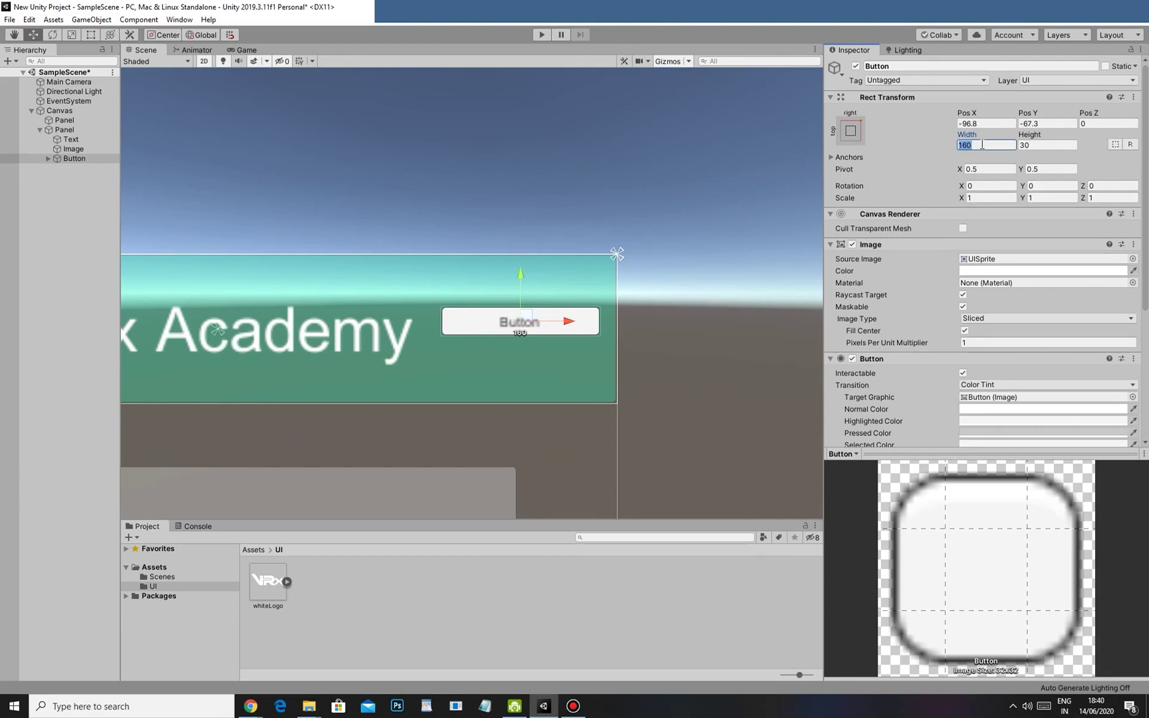
type("60")
key("Tab")
type("60")
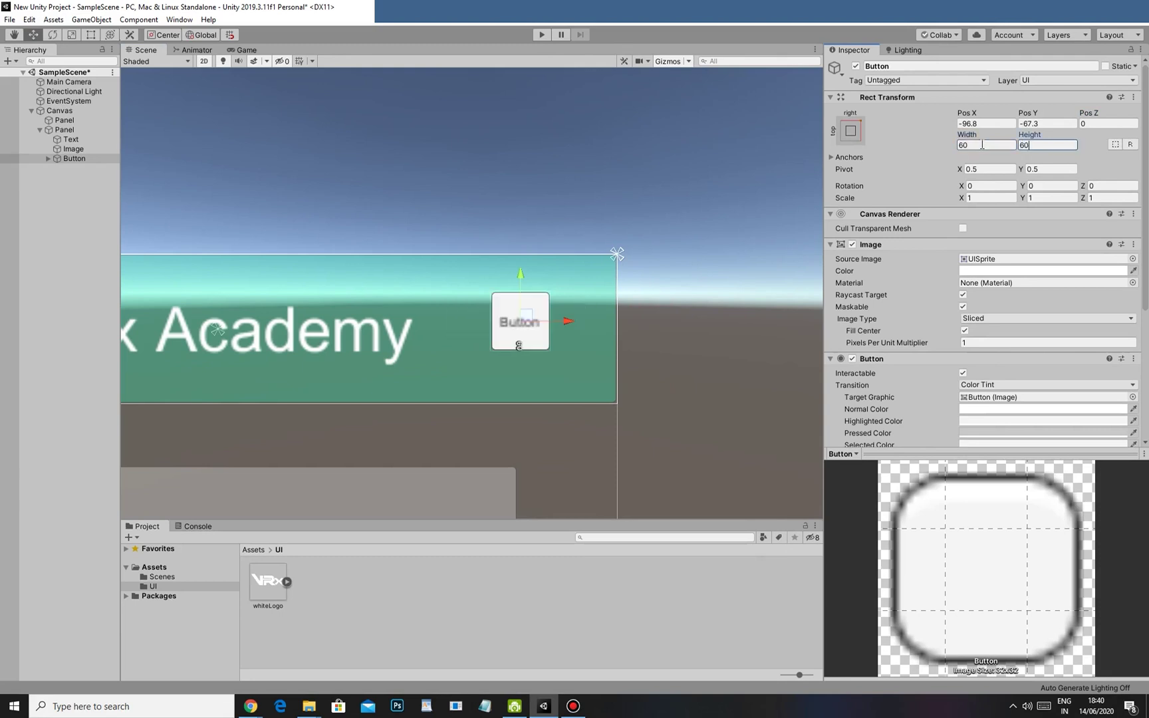
- Set the Button's width and height to 80
left_click(982, 144)
type("80")
key("Tab")
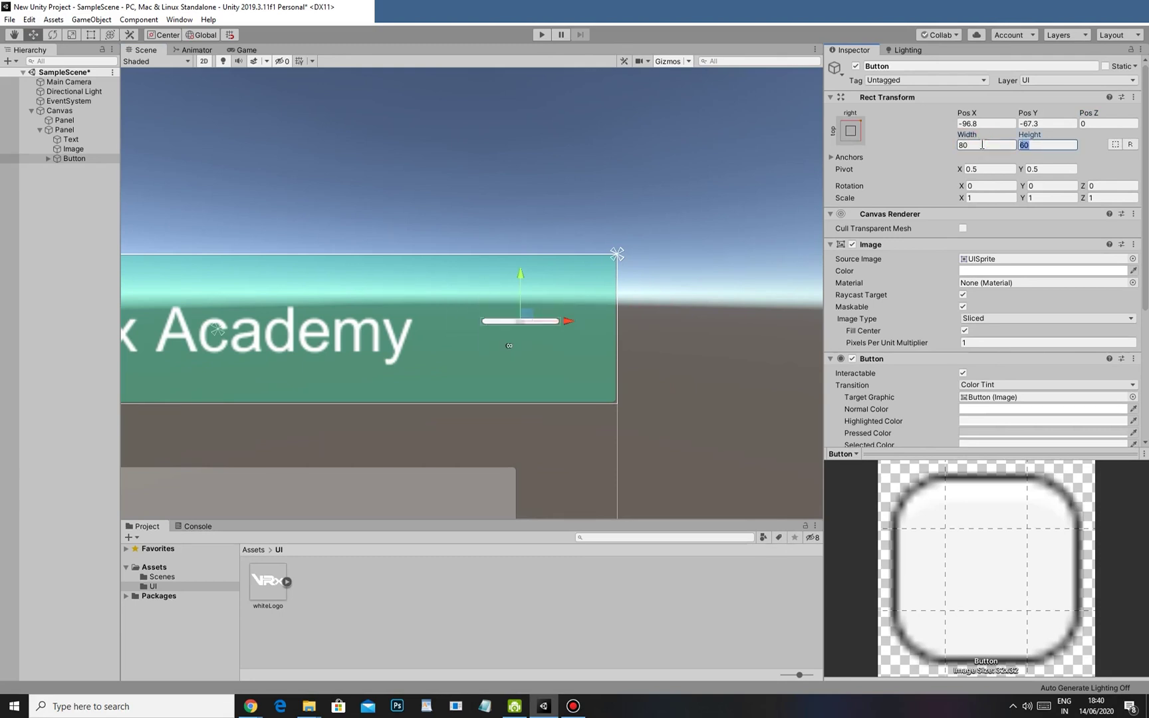
type("80")
- Reposition the square Button to about Pos X -72 and Pos Y -73 in the header
left_click_drag(569, 321, 595, 326)
left_click_drag(546, 275, 545, 282)
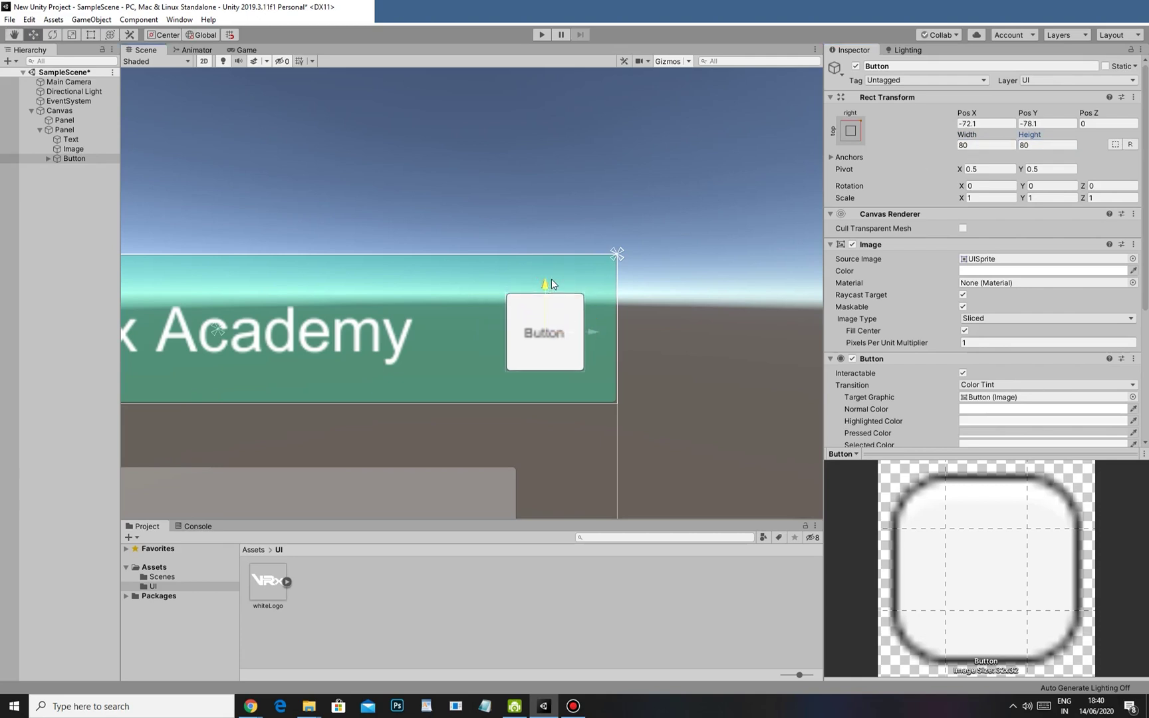
scroll(433, 343, "down", 5)
scroll(423, 318, "up", 4)
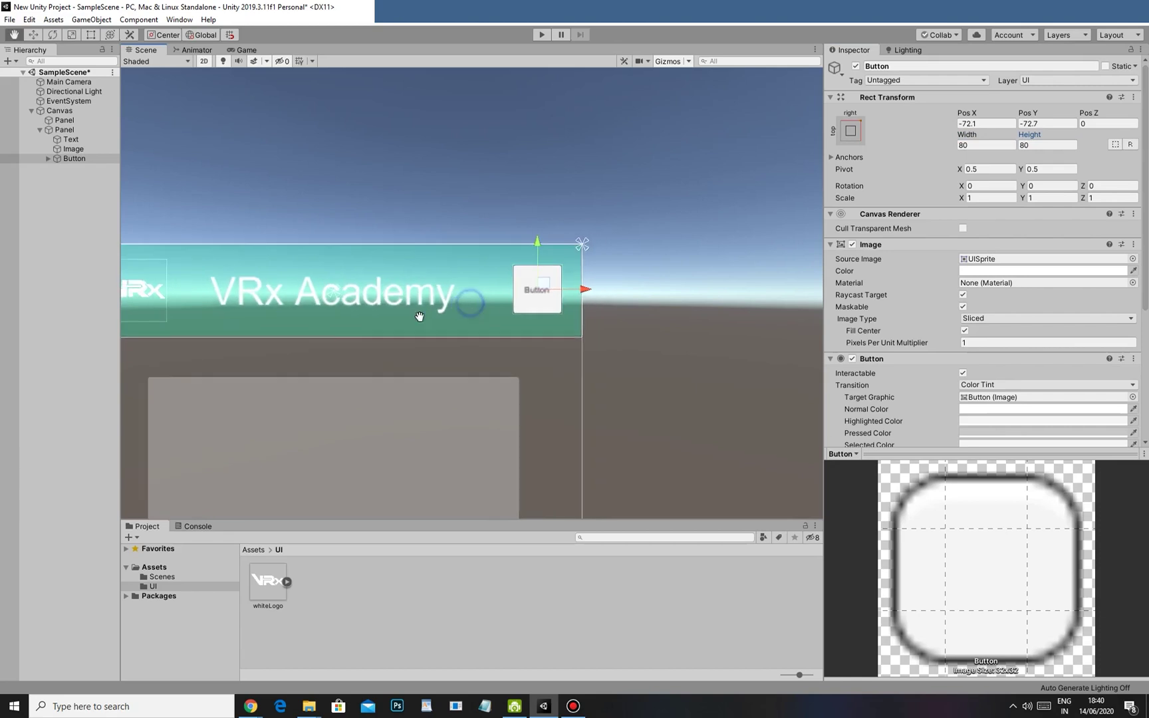
scroll(472, 404, "up", 3)
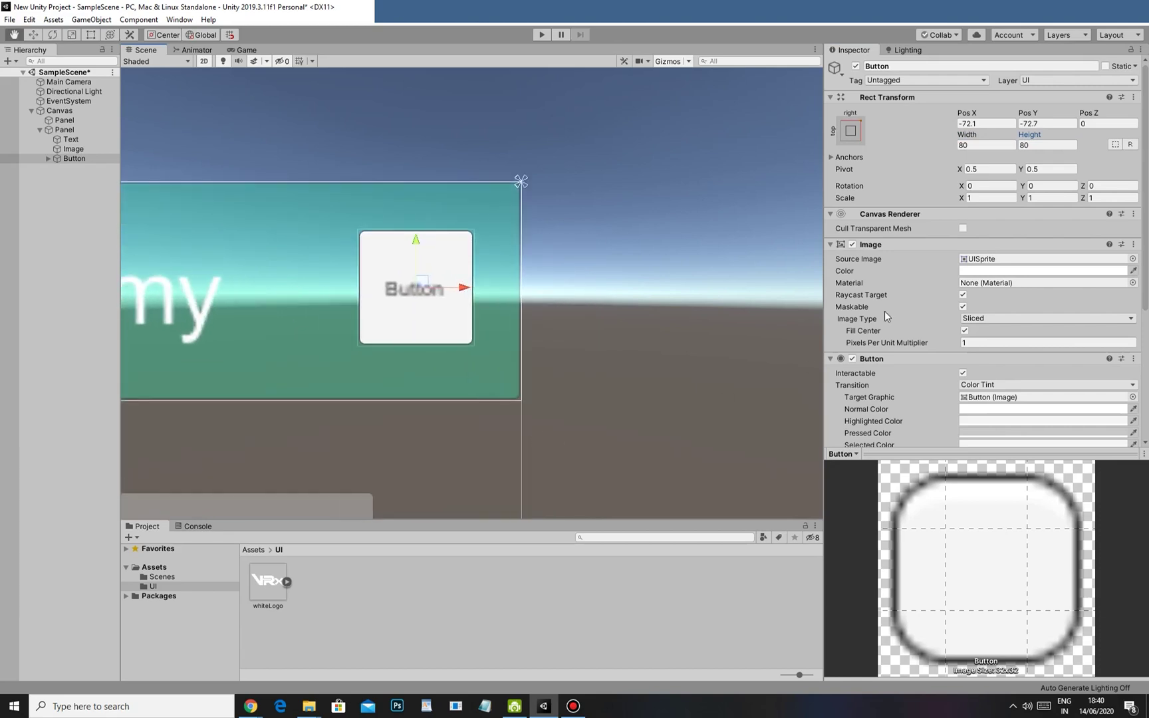
- Examine the header's layout from the logo across the title to the Button
scroll(955, 296, "down", 5)
scroll(872, 191, "up", 5)
middle_click_drag(431, 272, 664, 276)
scroll(484, 274, "down", 4)
middle_click_drag(154, 279, 464, 277)
scroll(464, 277, "down", 6)
middle_click_drag(209, 291, 223, 293)
left_click(299, 282)
left_click(303, 276)
left_click(325, 285)
left_click(322, 281)
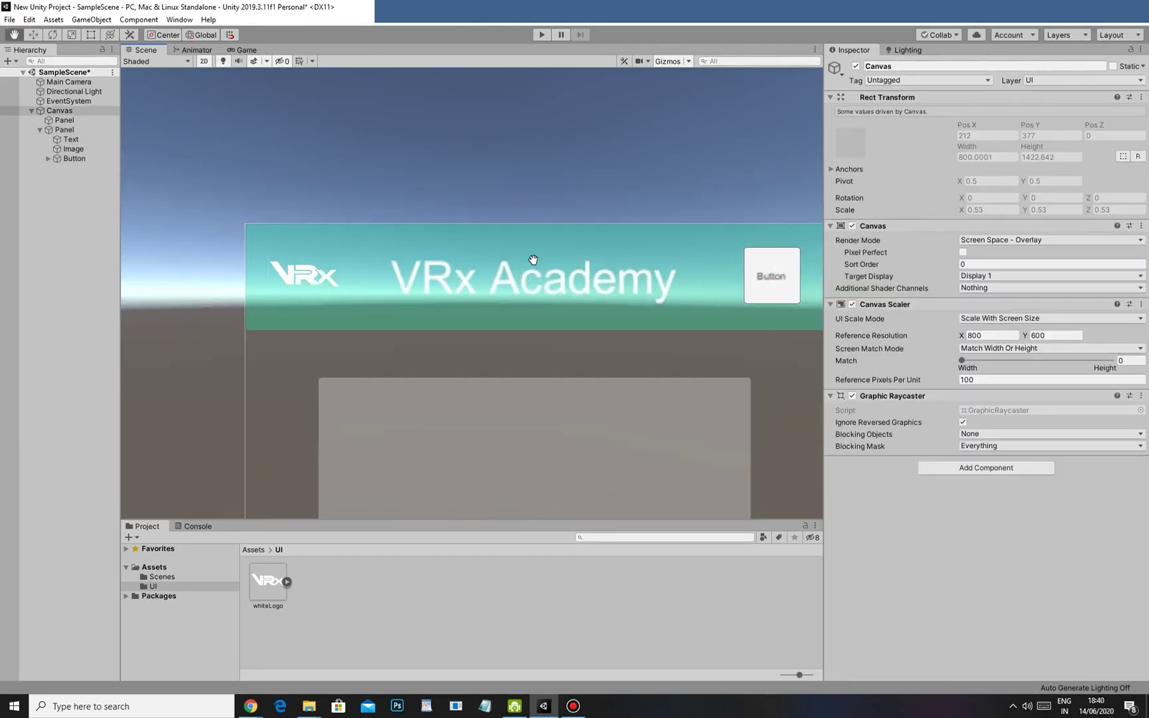
middle_click_drag(533, 259, 319, 261)
- Assign the DropdownArrow sprite as the header Button's source image
left_click(584, 285)
middle_click_drag(538, 312, 487, 313)
scroll(525, 295, "up", 2)
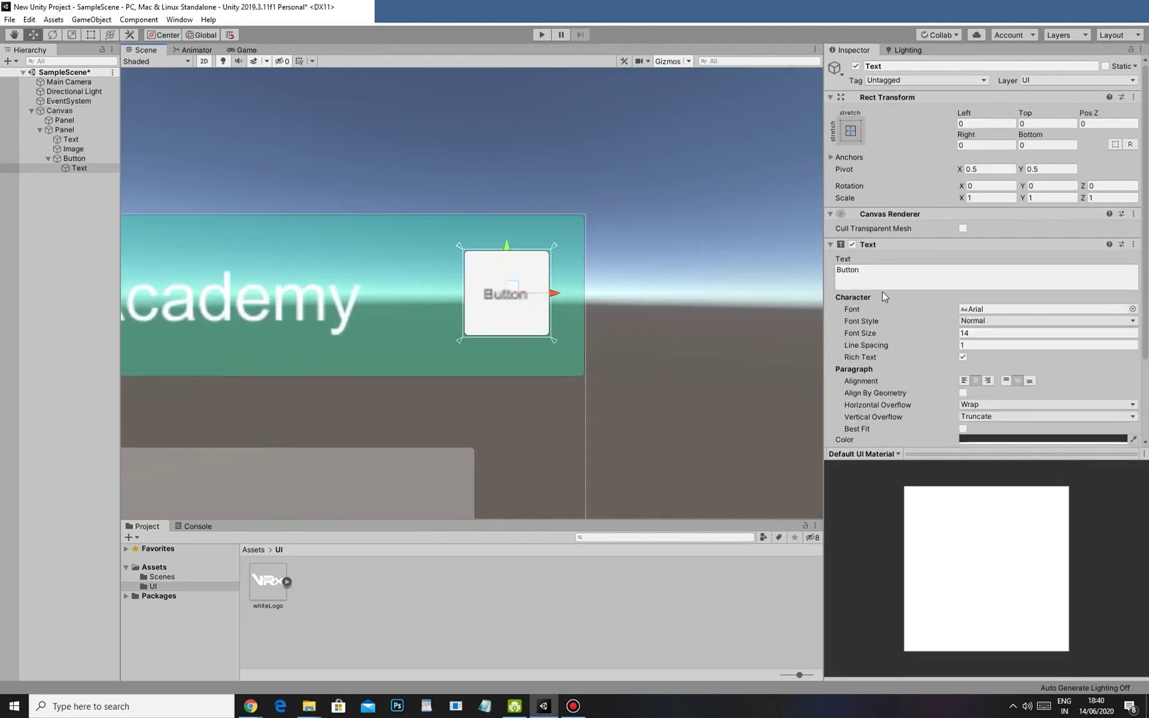
left_click(84, 161)
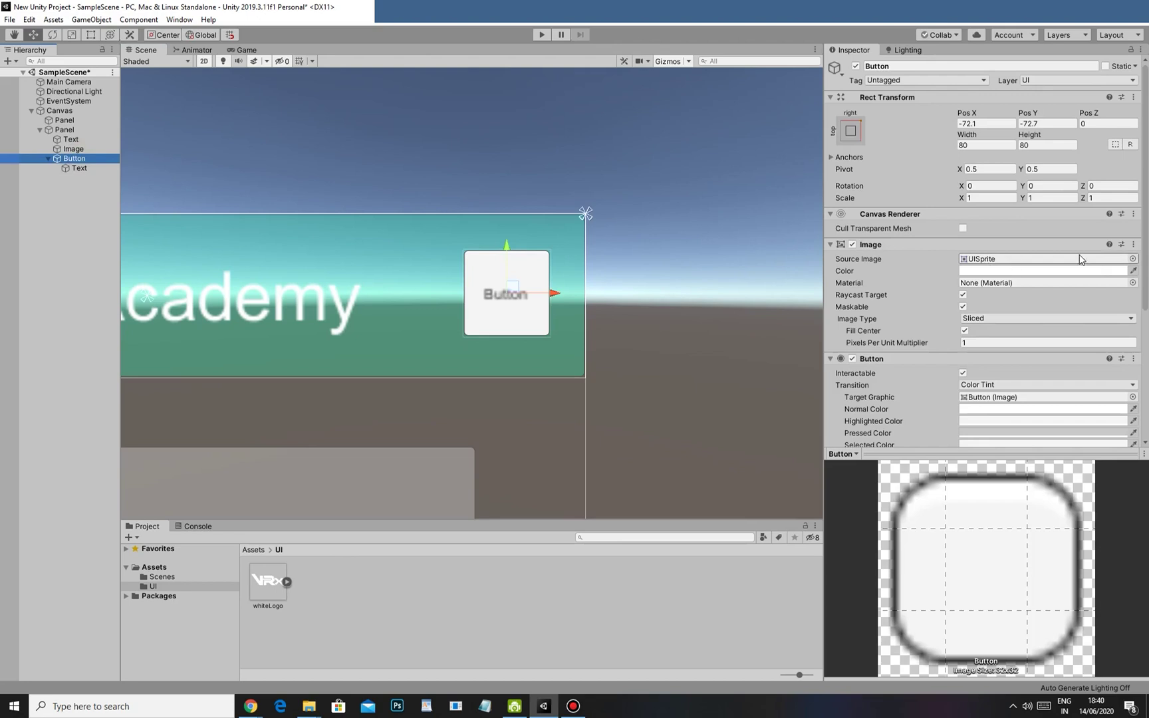
left_click(1132, 259)
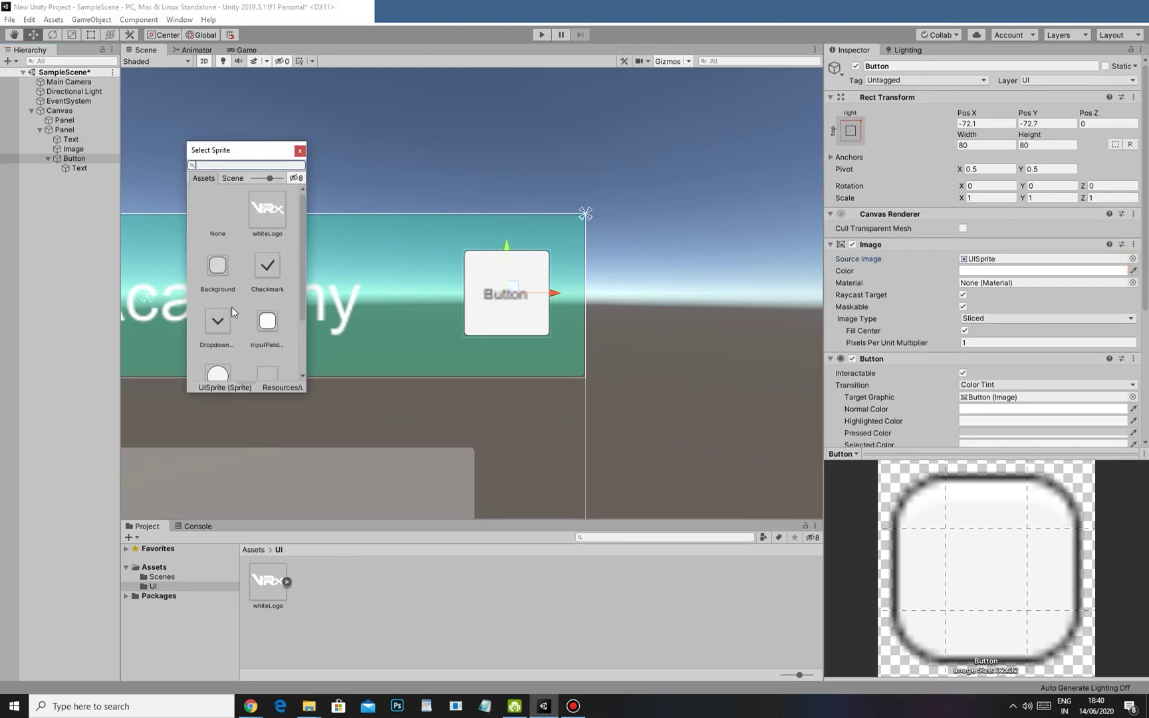
left_click(216, 323)
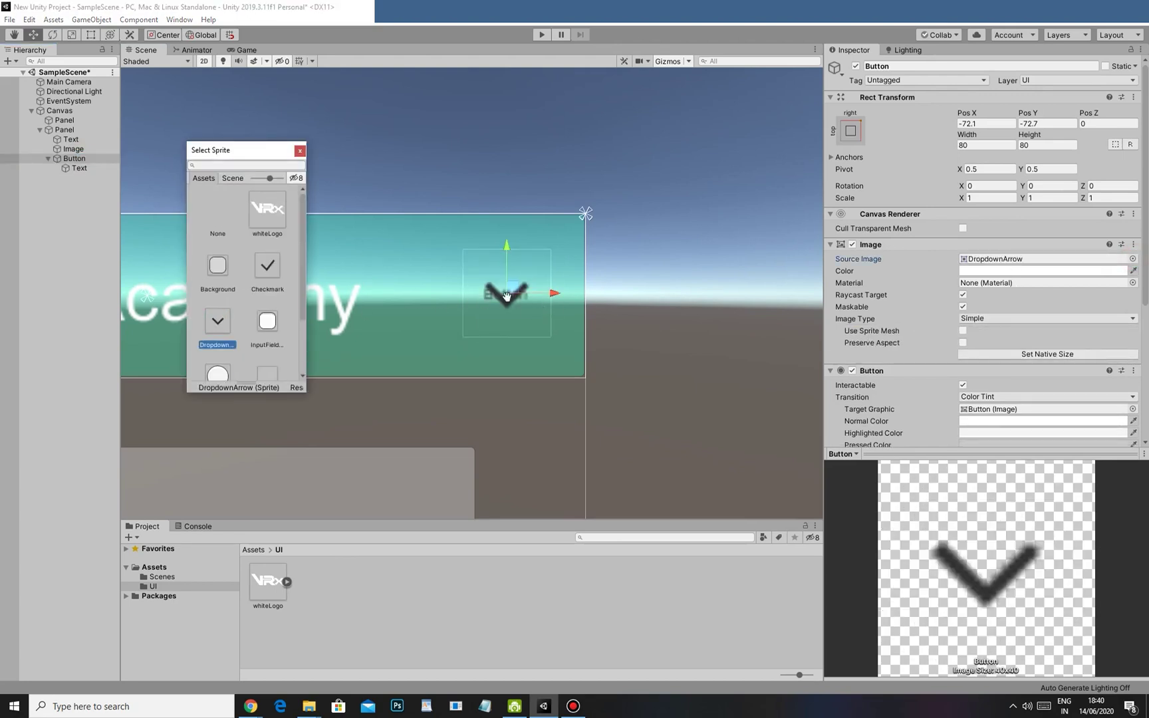
- Deactivate the Button's child Text object and reselect the Button
scroll(526, 305, "up", 3)
key("w")
left_click(95, 171)
left_click(854, 66)
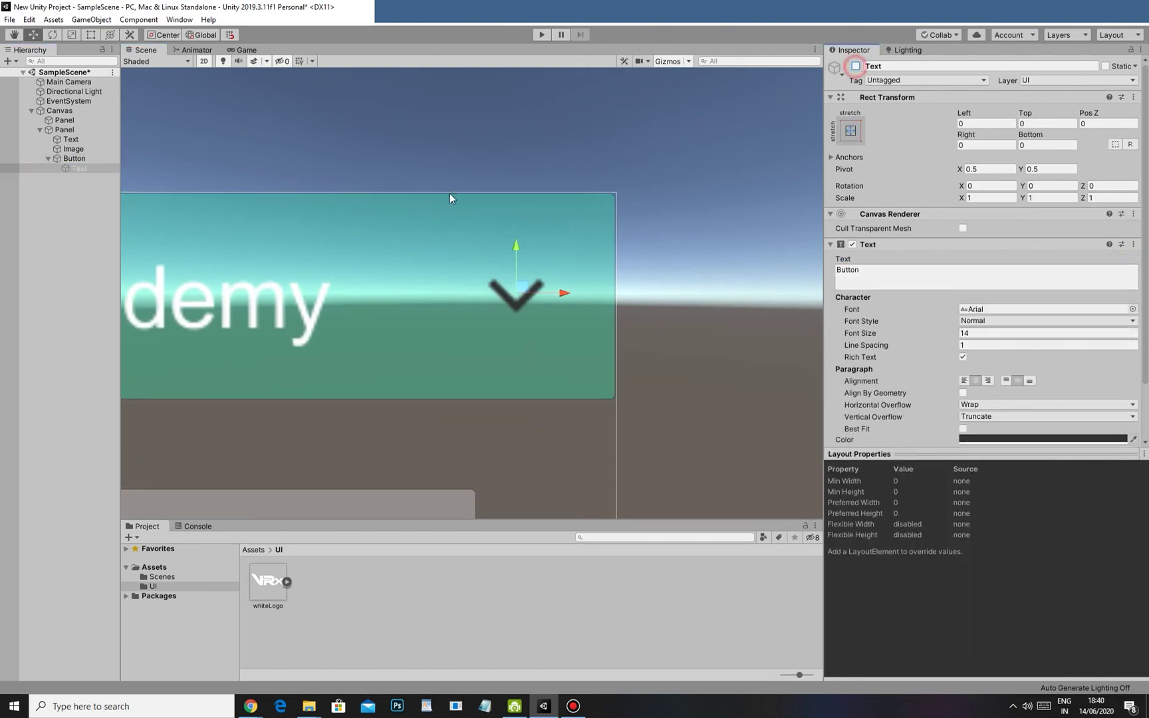
right_click_drag(257, 239, 246, 236, "alt")
left_click(63, 180)
left_click(74, 161)
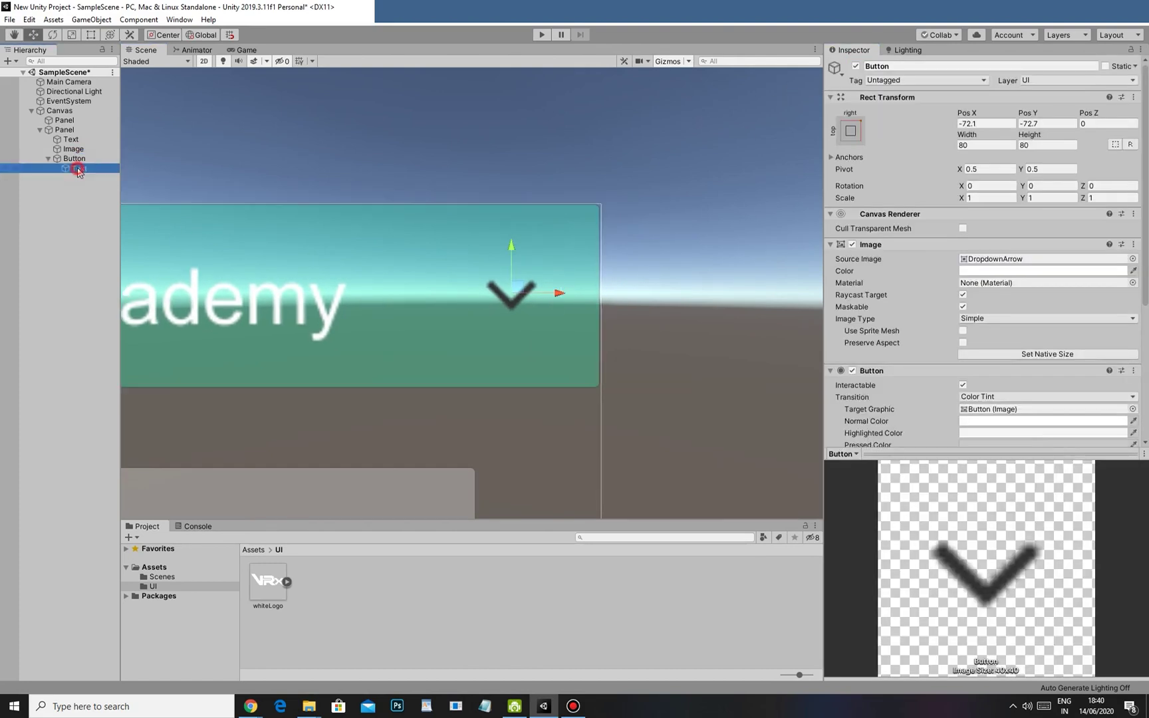
- Delete the child Text object from the header Button
left_click(77, 167)
left_click(77, 167, "ctrl")
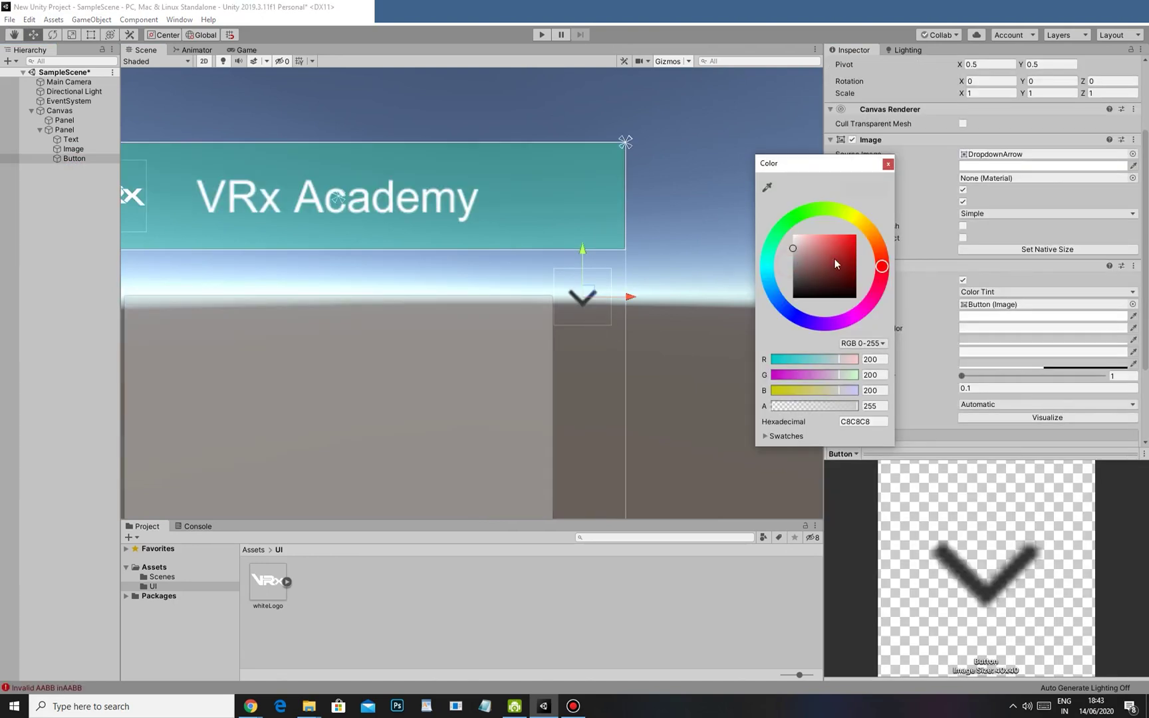
- Set the Button's pressed colour to pure red and test the press in Play mode
left_click_drag(837, 259, 872, 218)
left_click(888, 163)
left_click(537, 35)
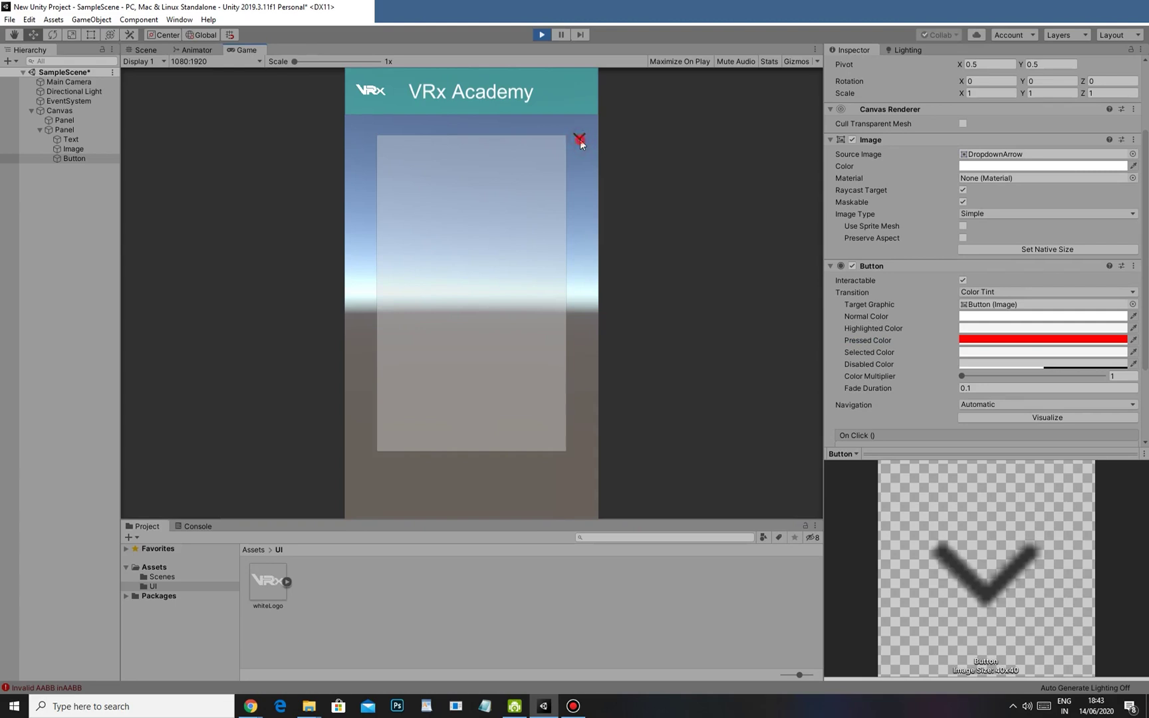
left_click(542, 35)
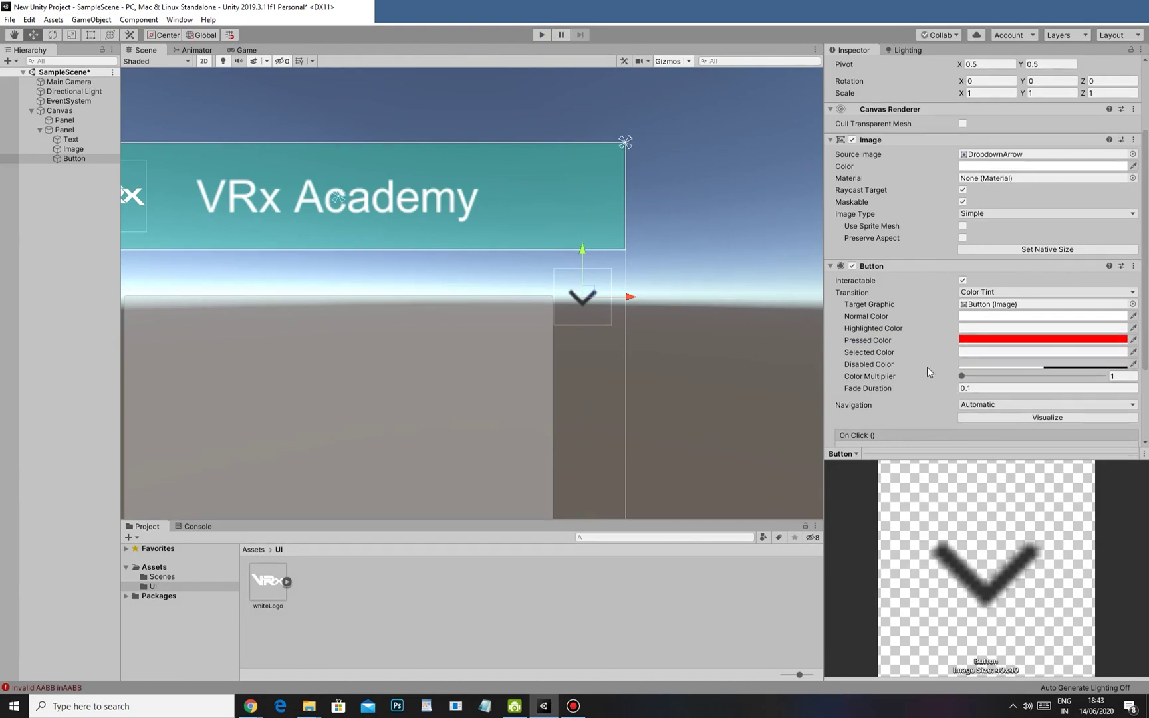
- Set the Button's image colour to bright green (23FF00) and test the press in Play mode
left_click(997, 166)
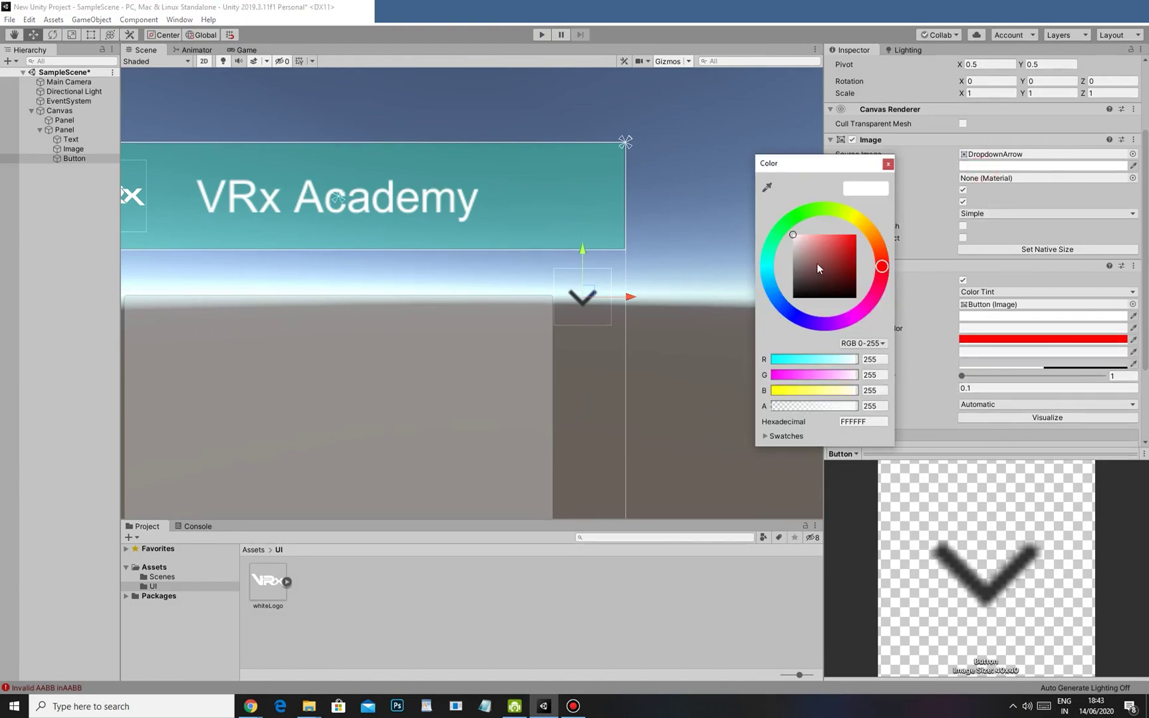
left_click(801, 212)
left_click_drag(799, 272, 864, 230)
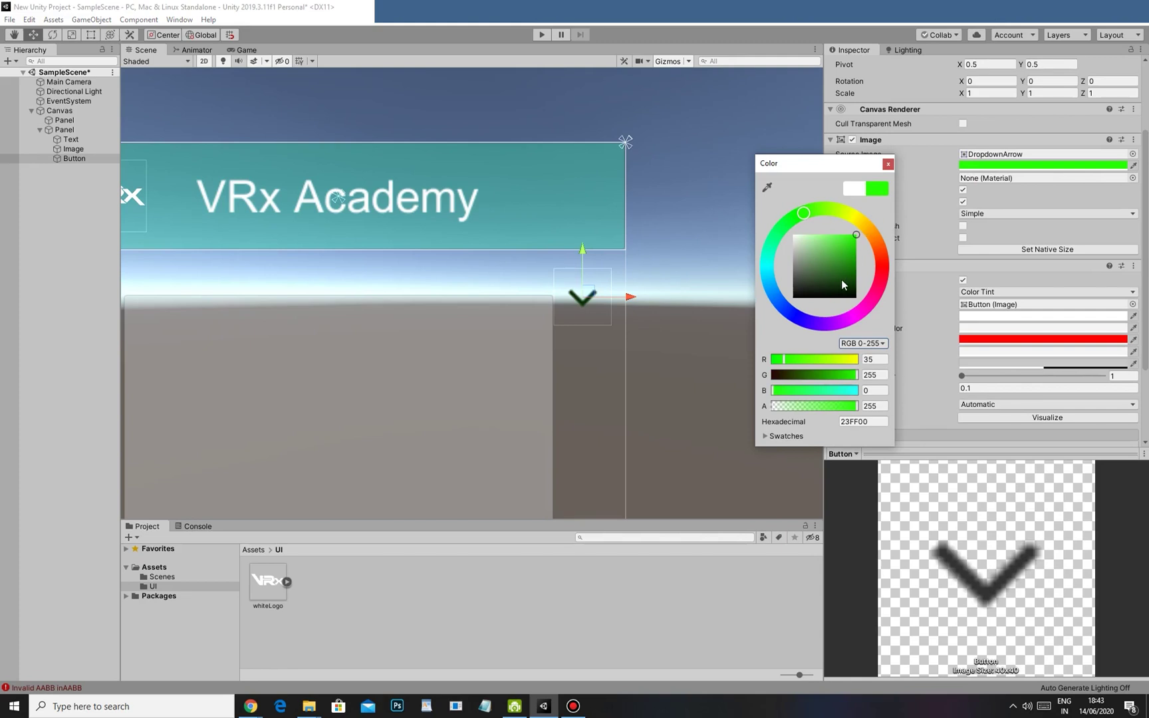
left_click(888, 165)
left_click(540, 35)
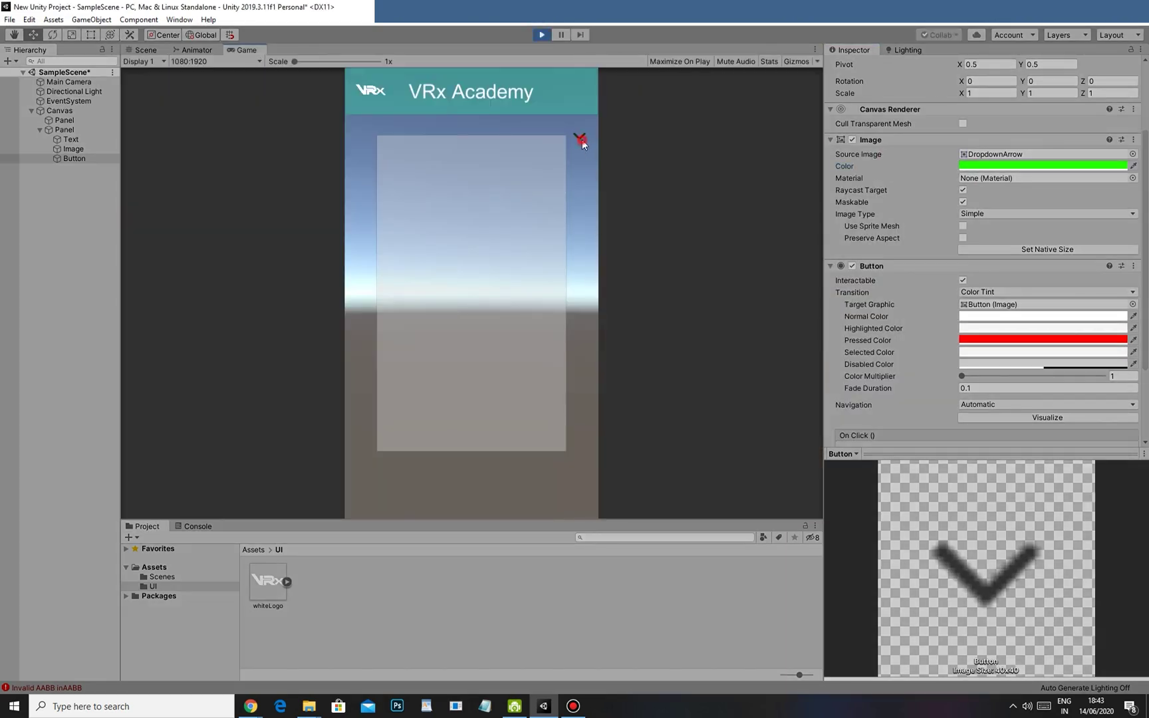
left_click(579, 142)
left_click(547, 36)
- Move the Button up into the header beside the title and preview the layout in Play mode
left_click_drag(582, 251, 584, 144)
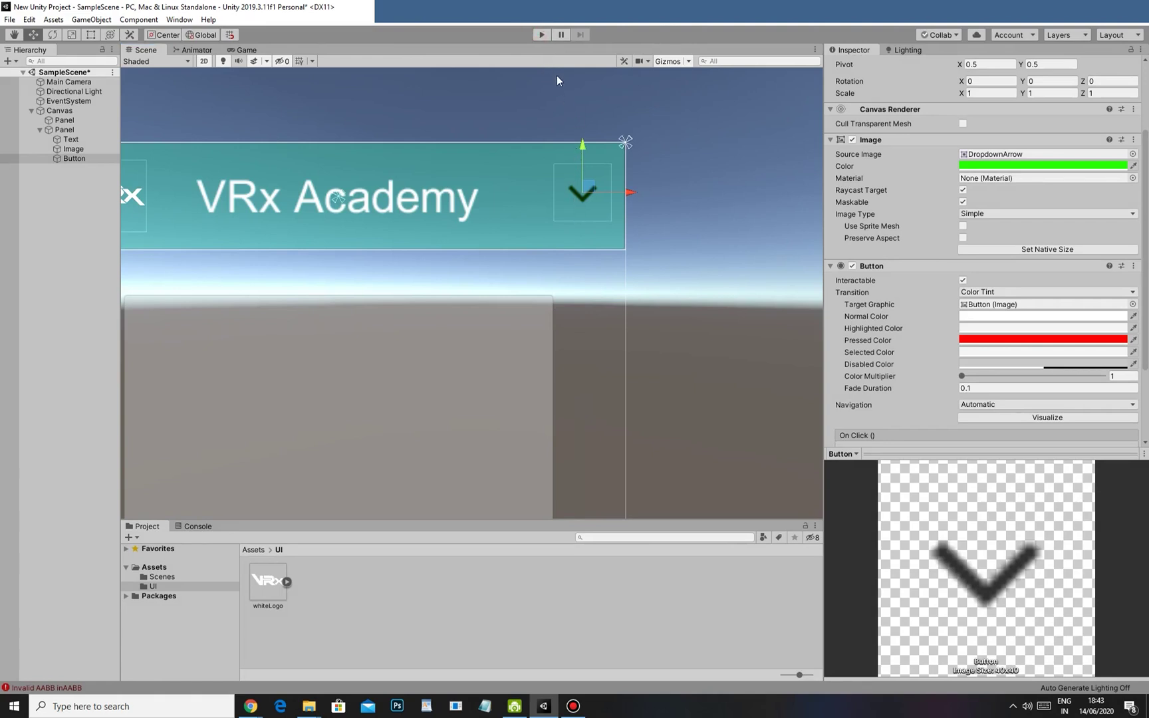
left_click(541, 34)
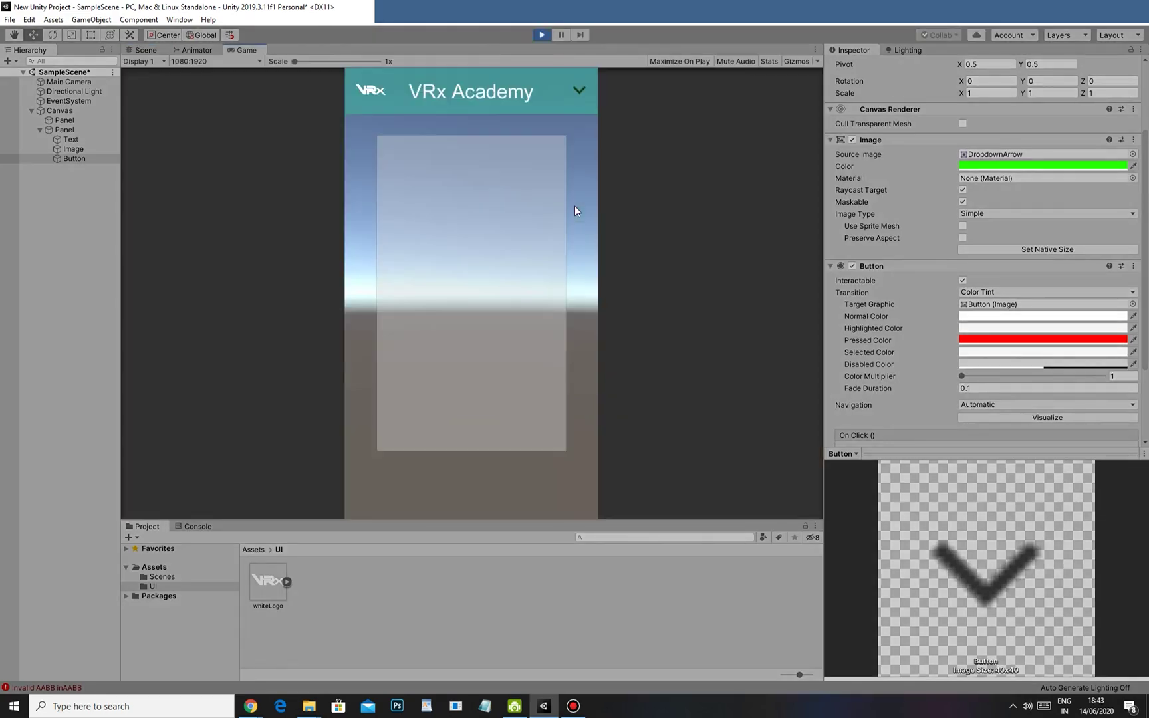
left_click(542, 34)
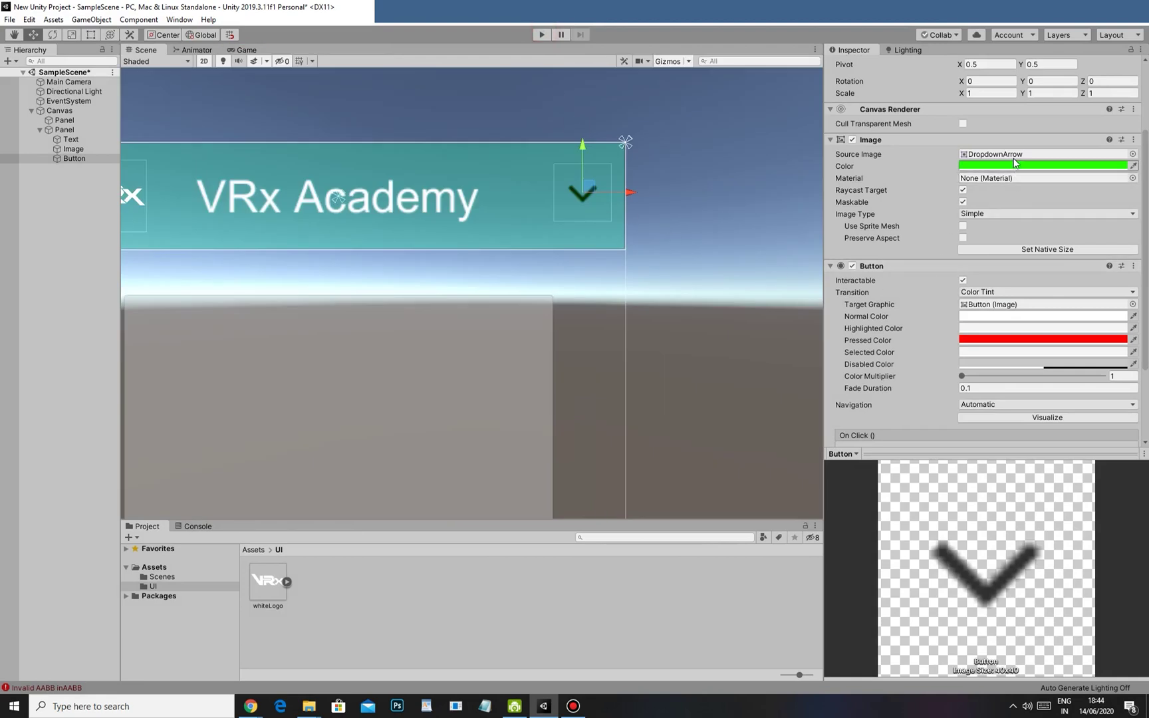
- Assign the InputFieldBackground sprite as the Button's source image and add a child Text reading "X"
left_click(1132, 154)
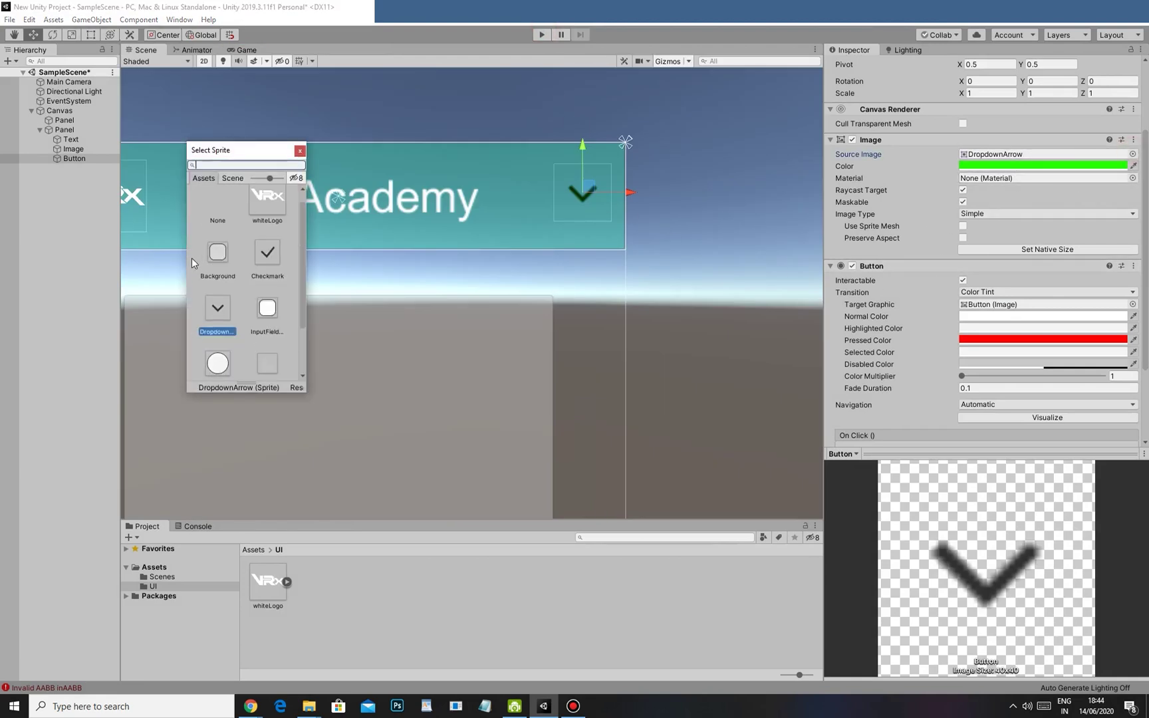
double_click(266, 307)
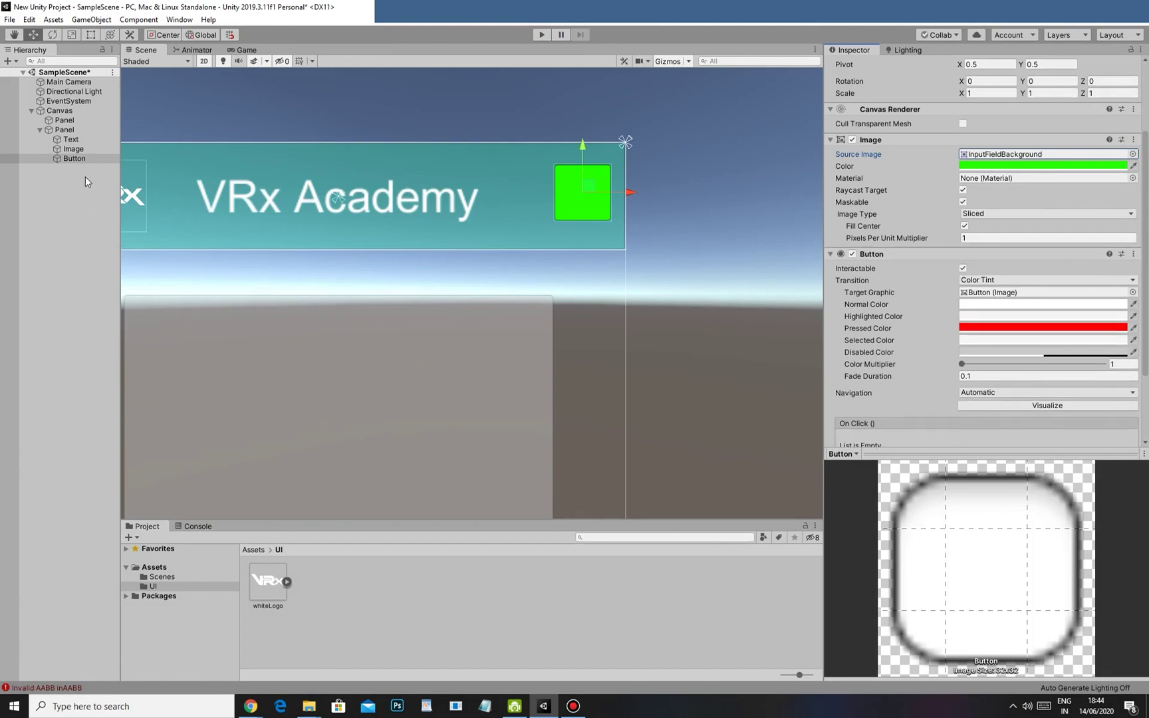
right_click(86, 158)
mouse_move(136, 362)
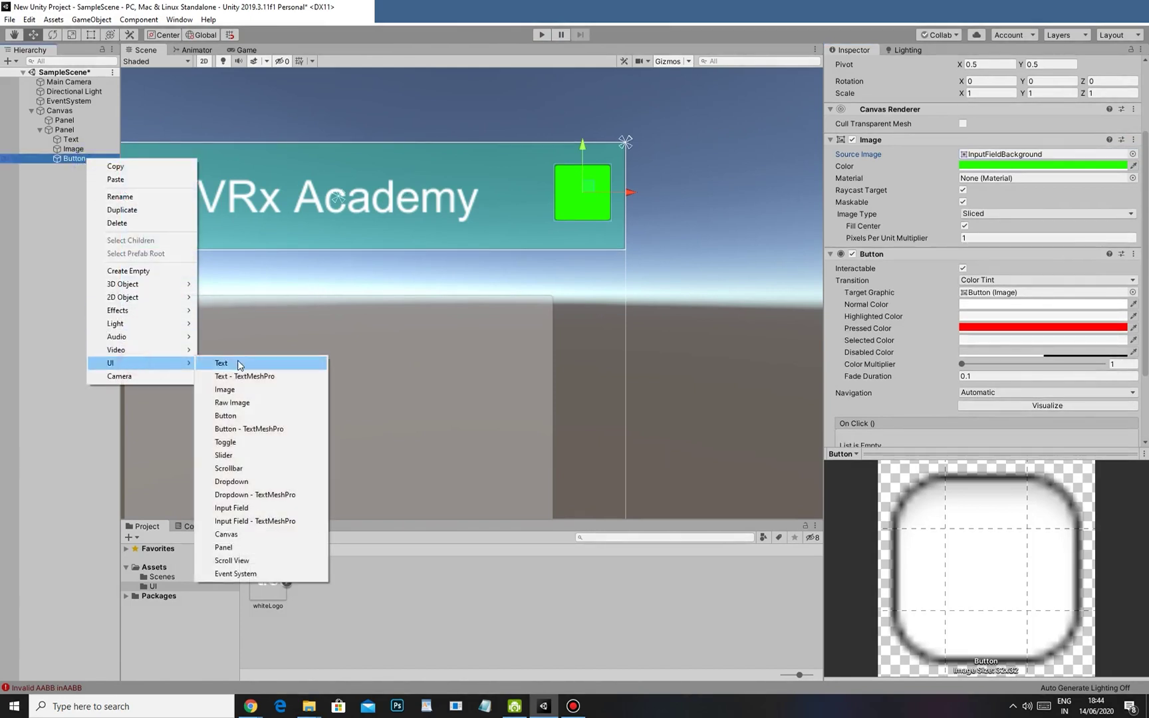
left_click(238, 364)
left_click(887, 167)
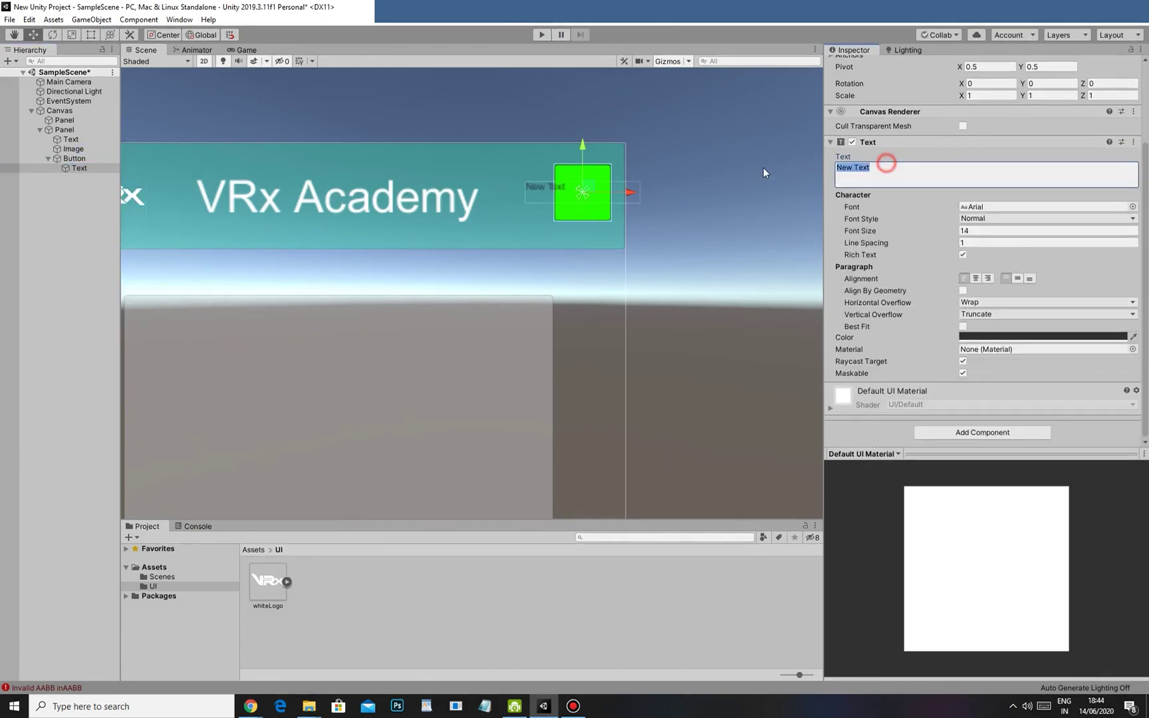
key("BackSpace")
type("X")
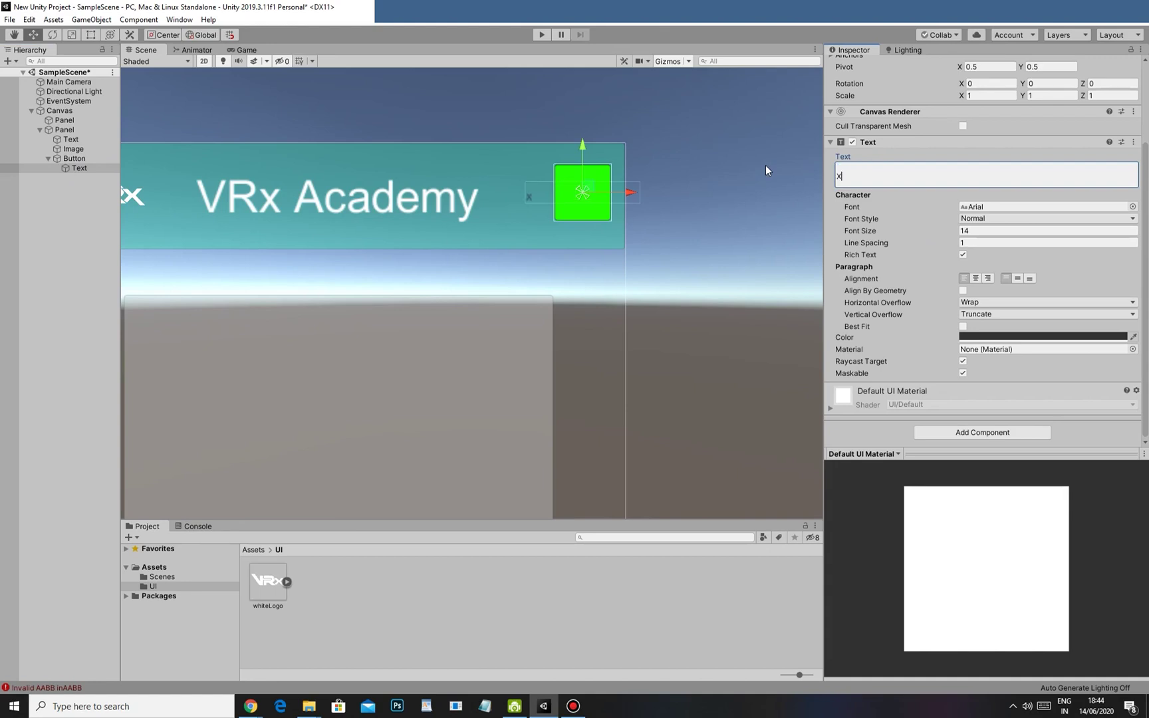
key("BackSpace")
key("BackSpace")
type("X")
- Set the X Text's width to 80 and centre its alignment horizontally and vertically
scroll(843, 206, "up", 3)
left_click(974, 144)
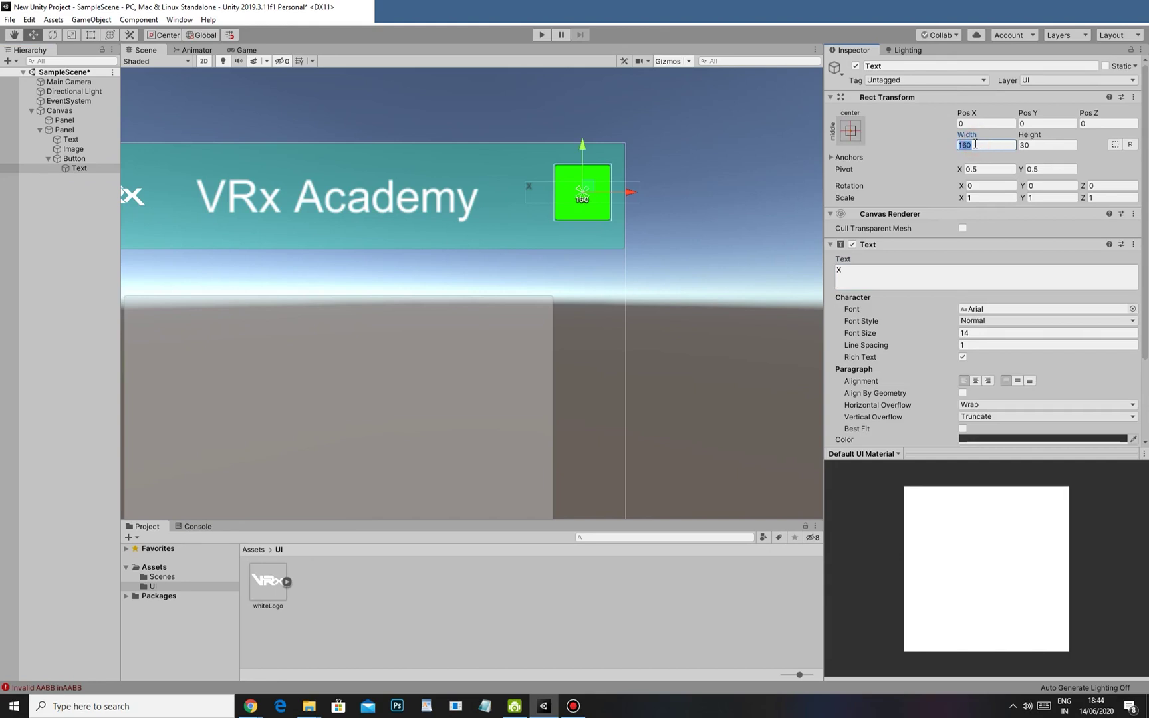
type("80")
key("Tab")
type("8/0")
left_click(975, 380)
left_click(1018, 380)
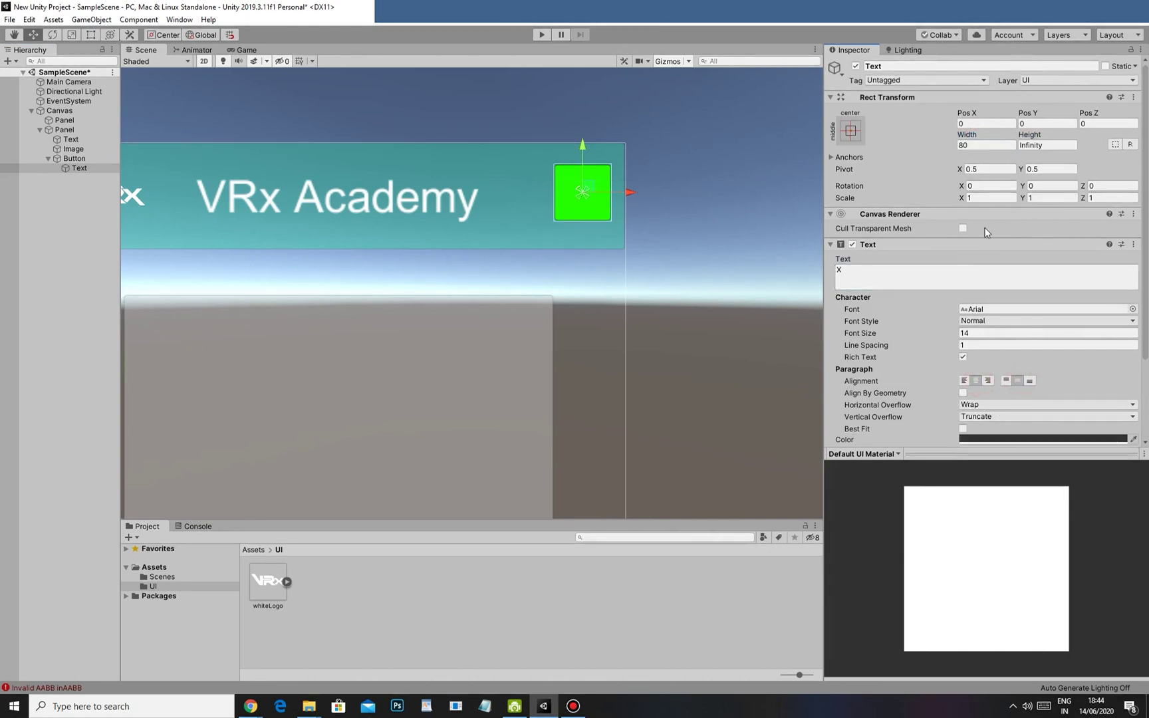
- Set the X Text's height to 80 and its font size to 55, and run the scene in Play mode
left_click(1049, 146)
type("80")
left_click_drag(927, 336, 958, 340)
left_click(541, 35)
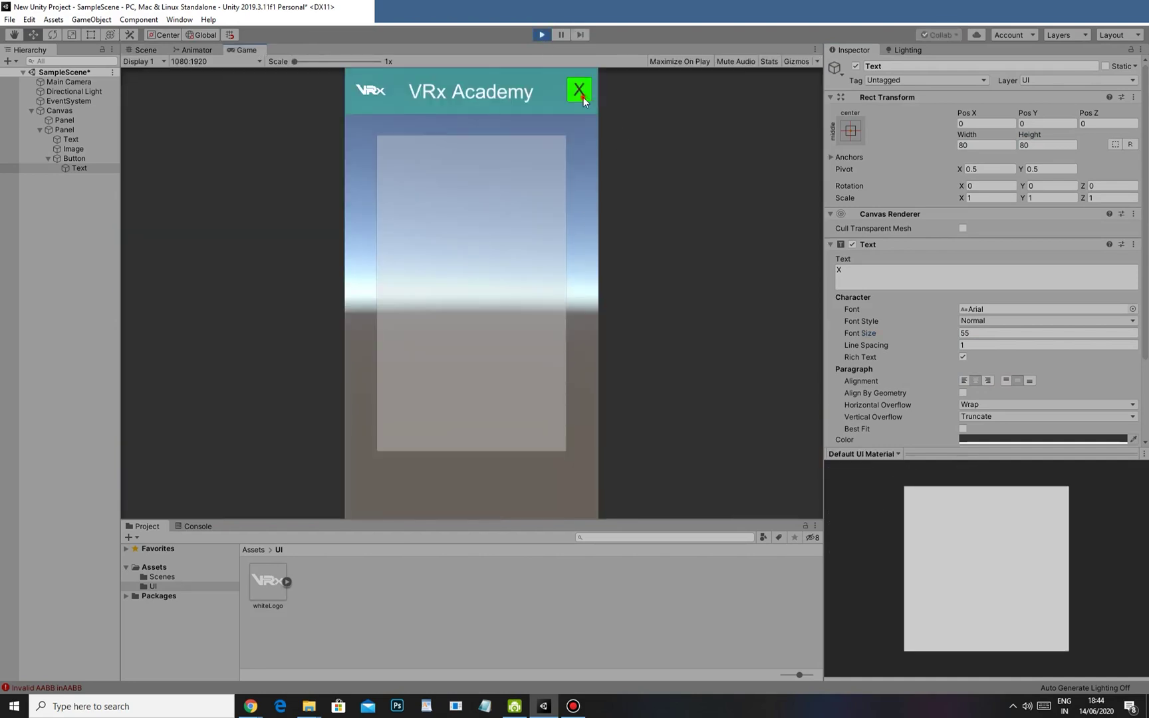
- Set the Button's image colour to white (FFFFFF) while the scene is playing
scroll(963, 341, "down", 3)
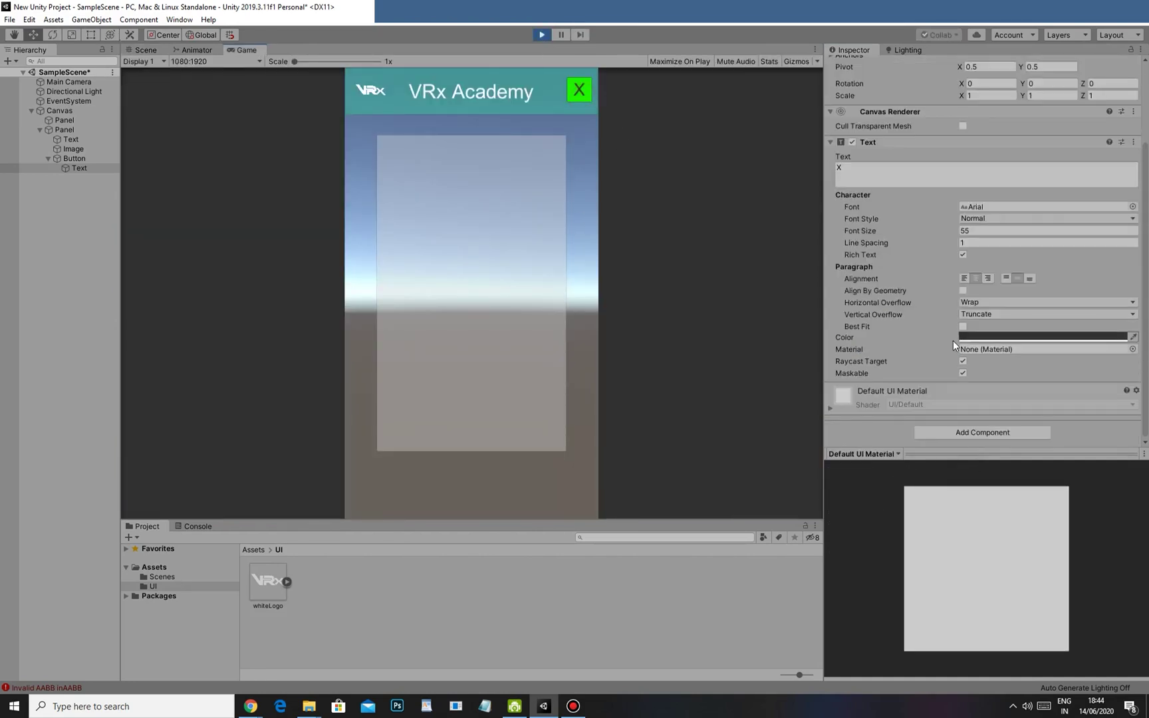
left_click(99, 159)
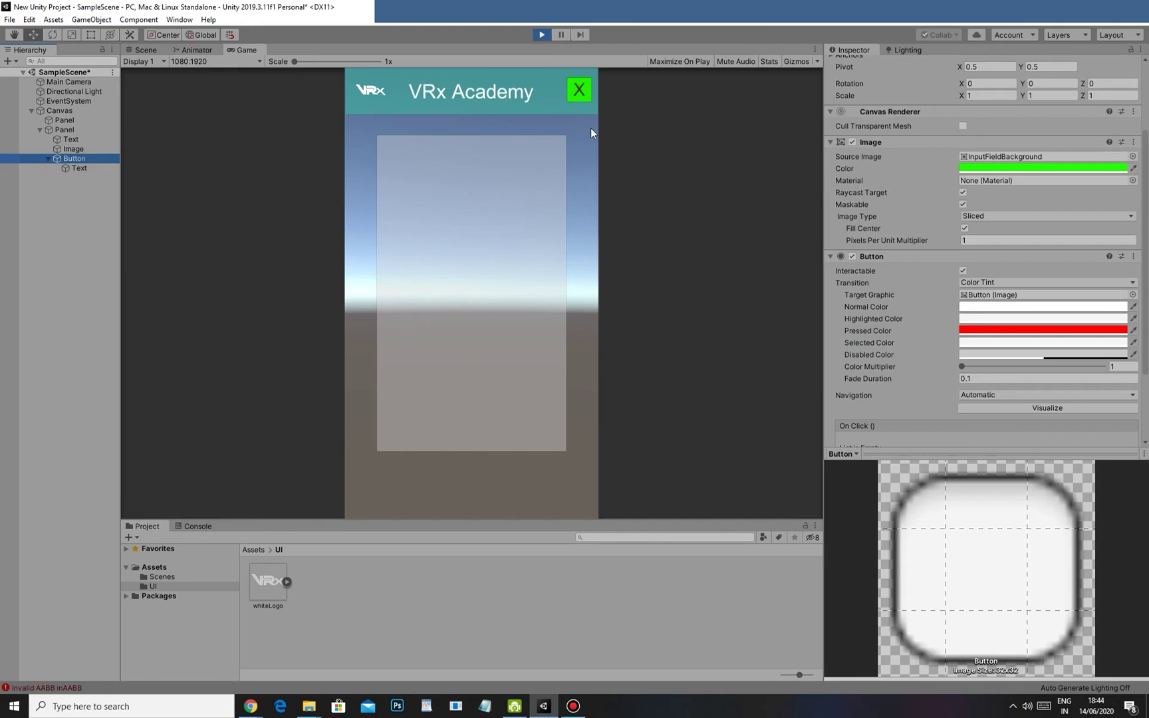
left_click(1010, 165)
left_click(812, 241)
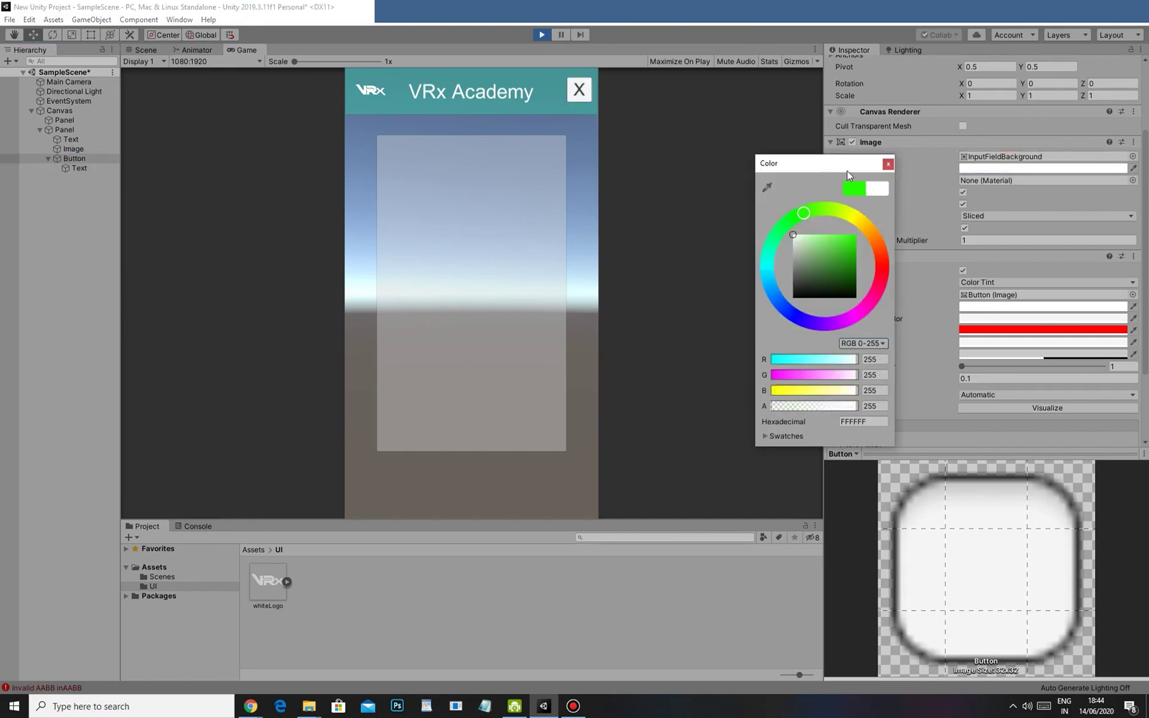